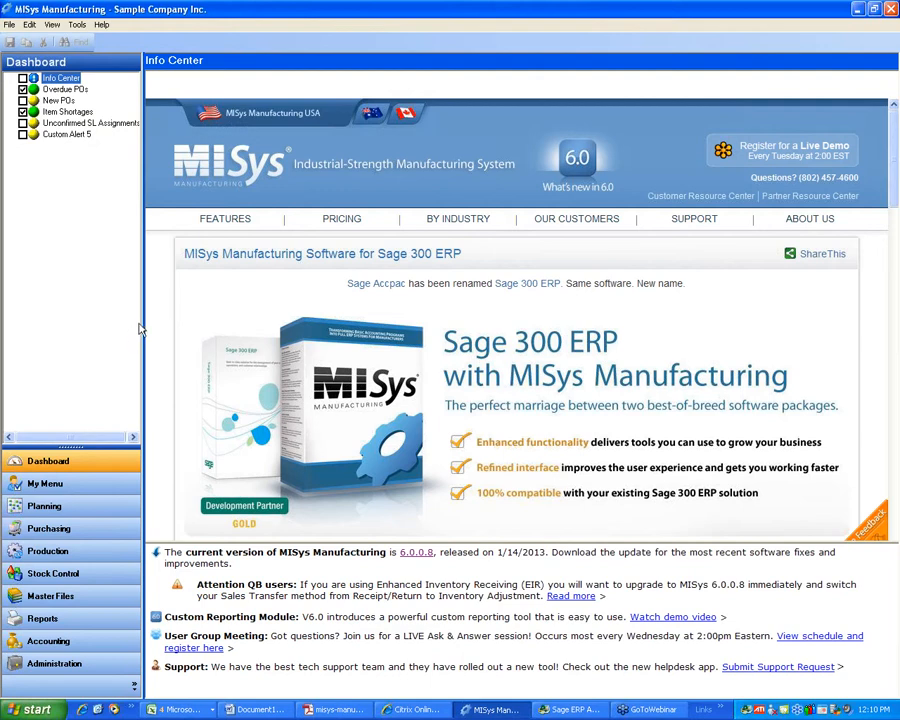
pyautogui.moveTo(143, 318); pyautogui.dragTo(194, 315)
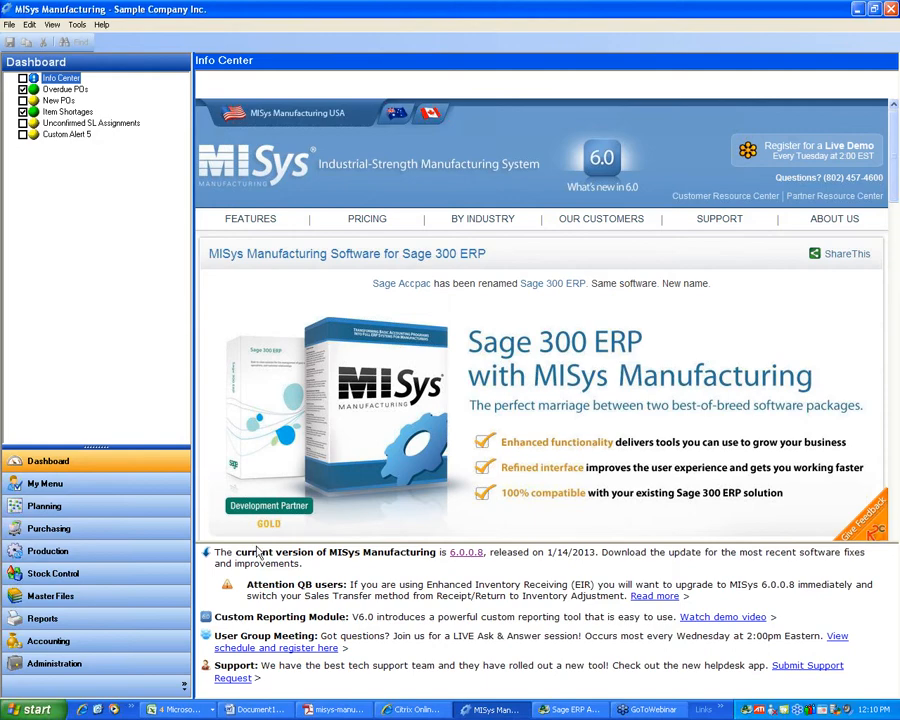
pyautogui.moveTo(256, 540); pyautogui.dragTo(291, 538)
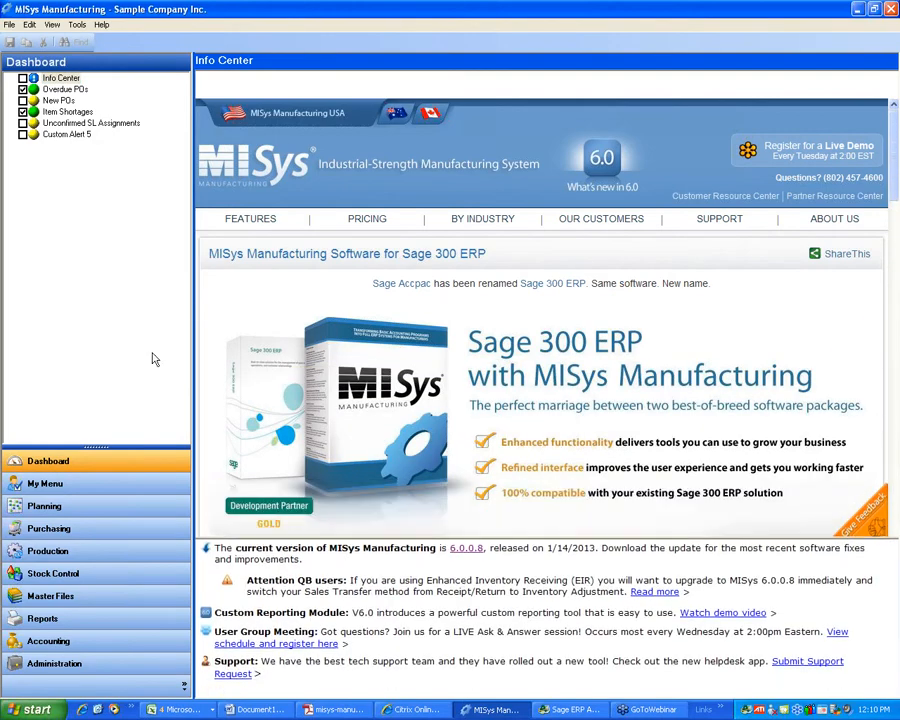
pyautogui.moveTo(193, 311); pyautogui.dragTo(139, 308)
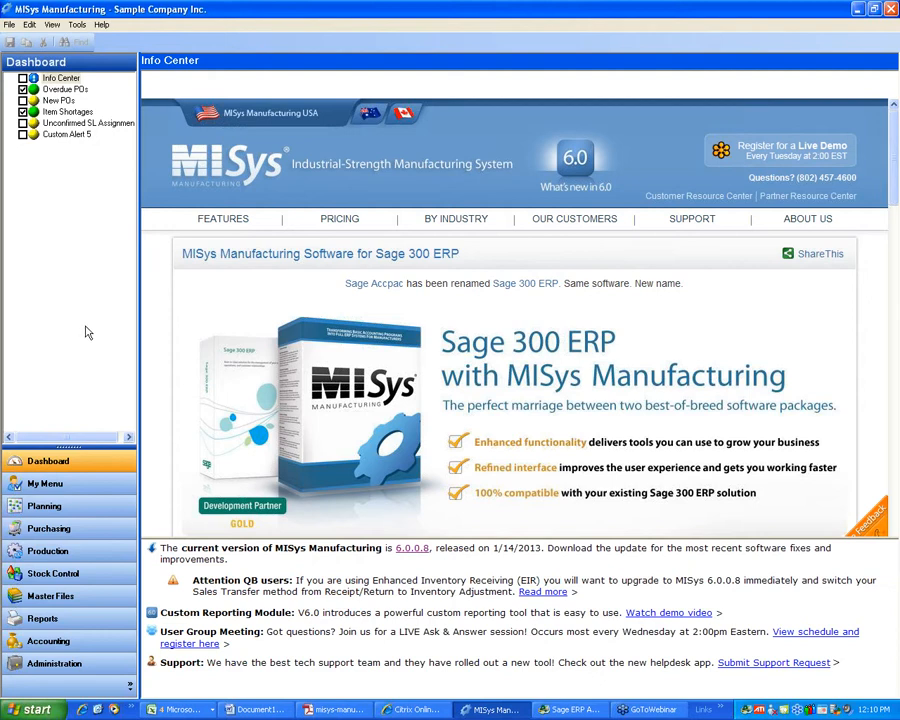
# - Examine the filter criteria configured for the Item Shortages dashboard alert without changing them
pyautogui.click(70, 112)
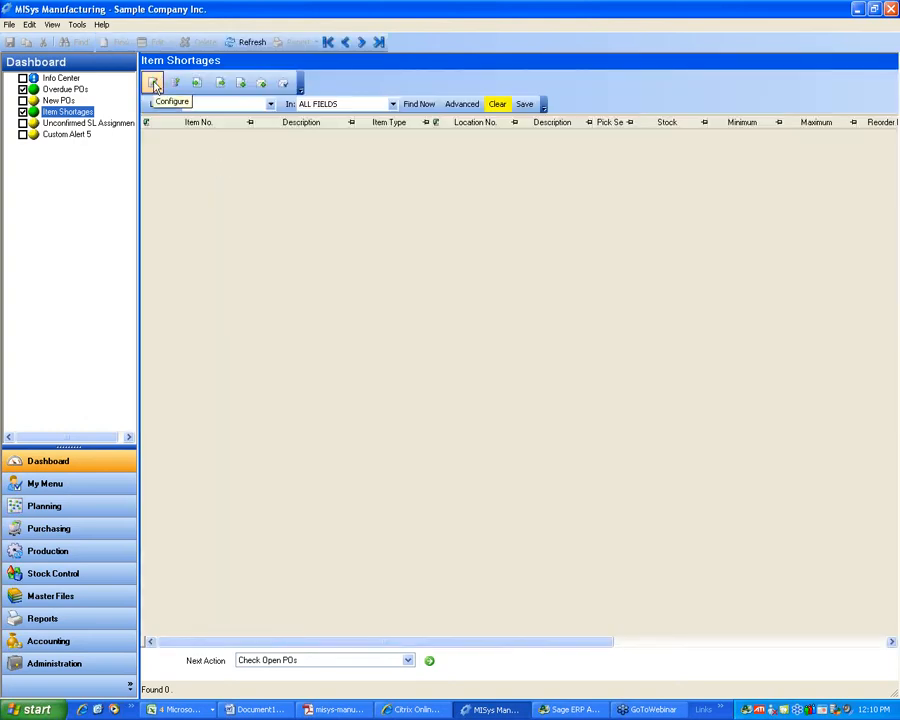
pyautogui.click(154, 84)
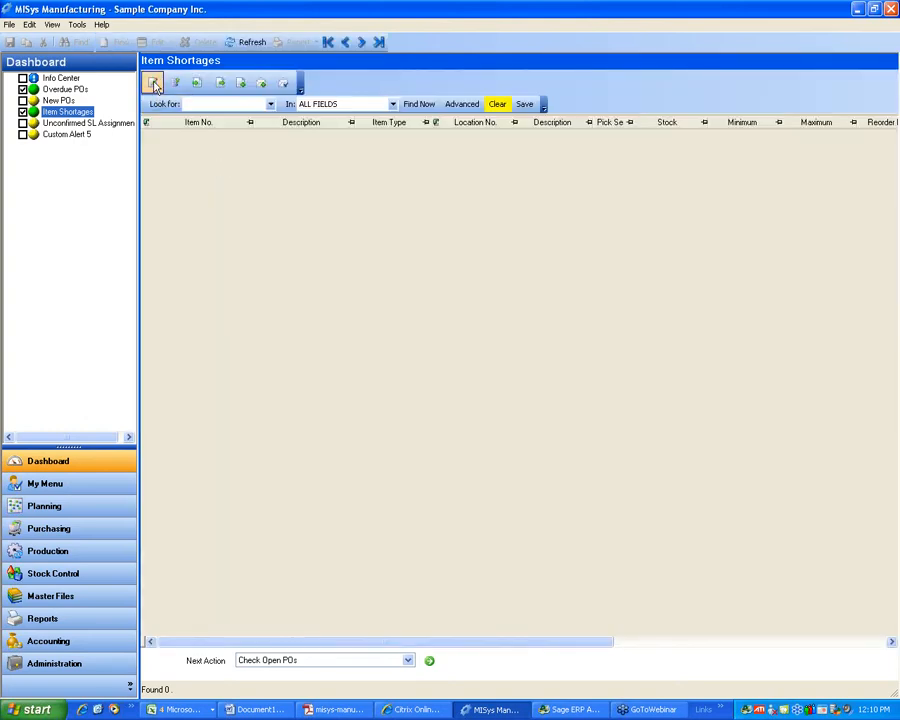
pyautogui.click(405, 450)
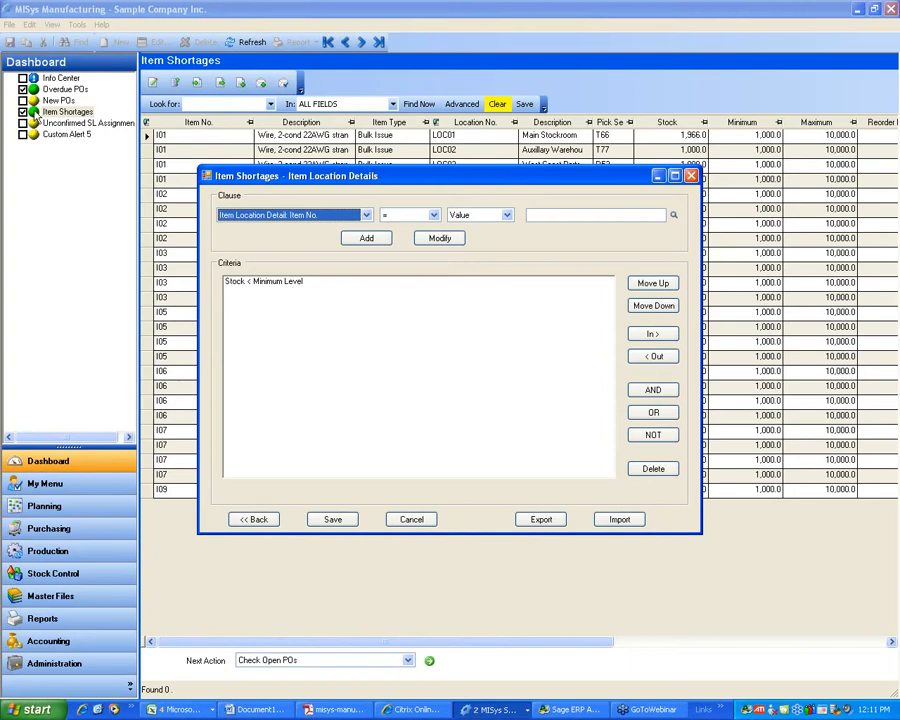
pyautogui.click(411, 519)
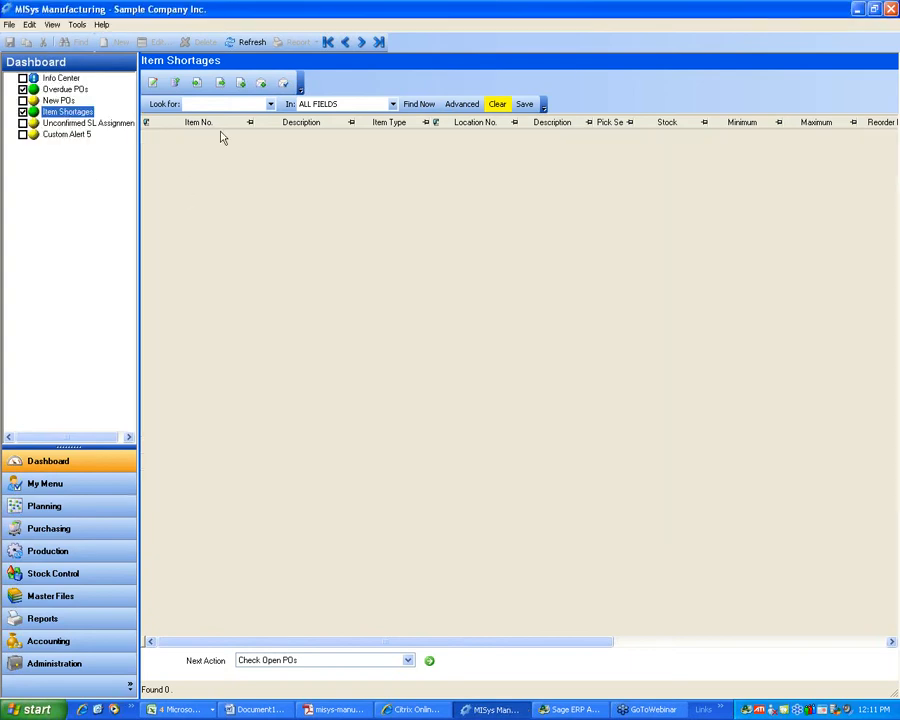
# - Examine the push alert configuration for Item Shortages, including its email settings and selectable fields, and leave without adding the alert
pyautogui.click(262, 86)
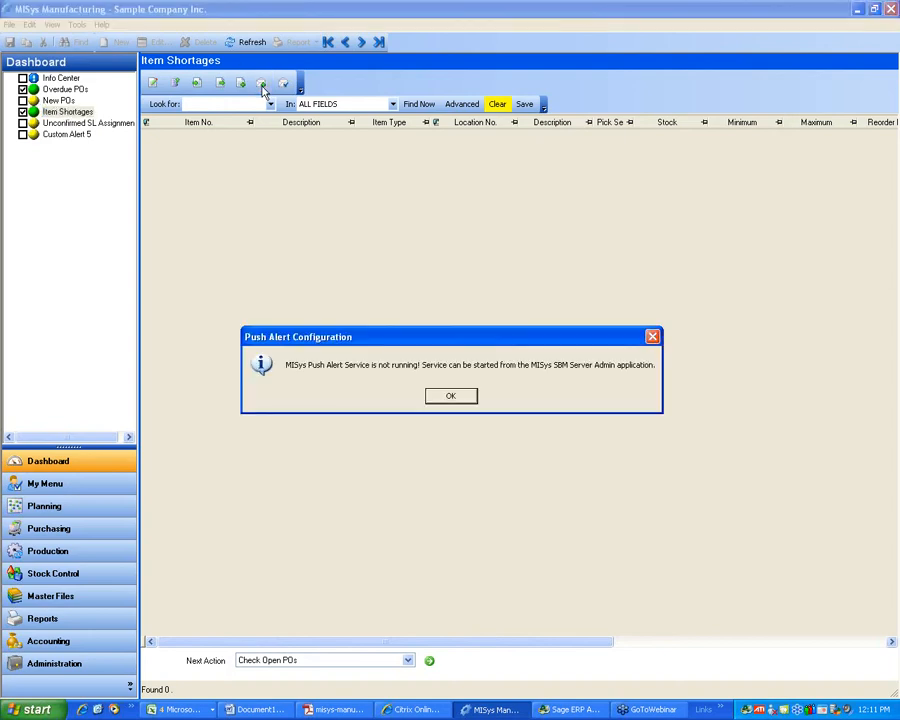
pyautogui.click(451, 396)
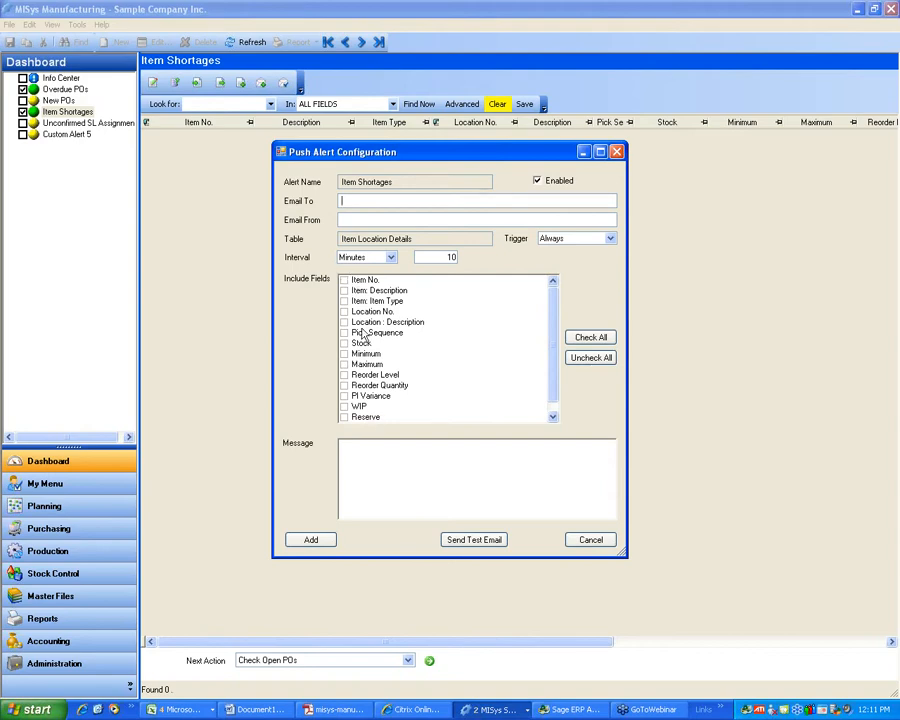
pyautogui.click(592, 339)
pyautogui.click(588, 542)
pyautogui.click(590, 541)
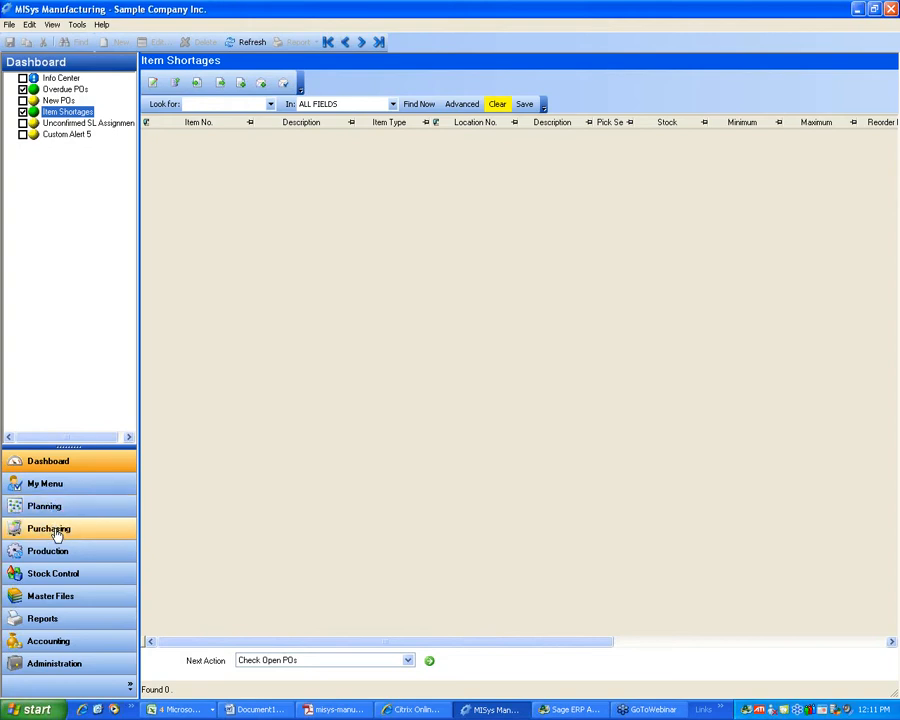
# - Enable Calculate Additional Costs in the purchasing preferences of the administration's Company Options
pyautogui.click(75, 663)
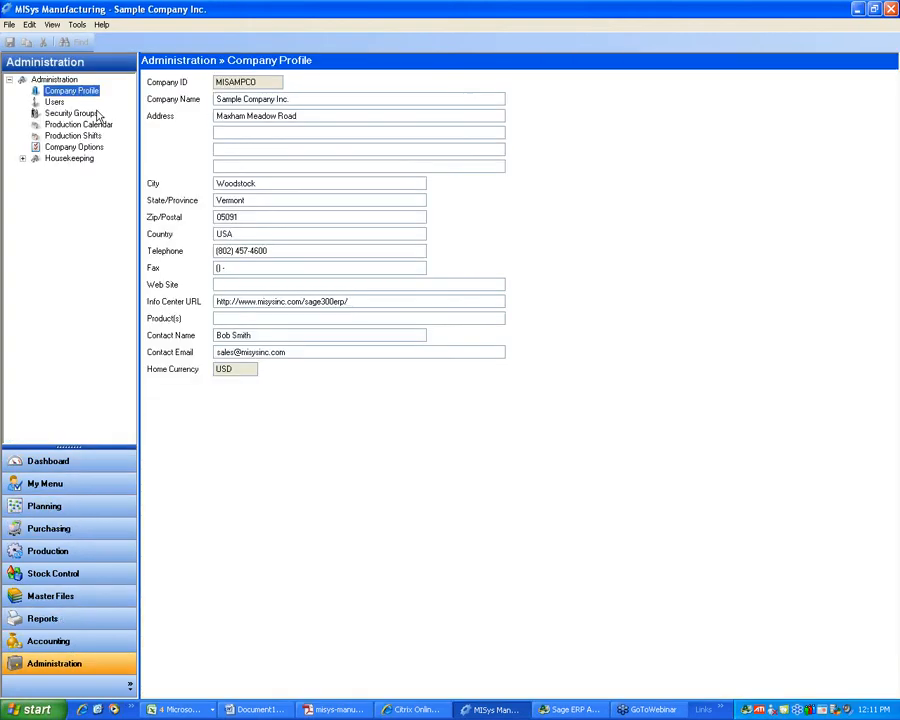
pyautogui.click(62, 113)
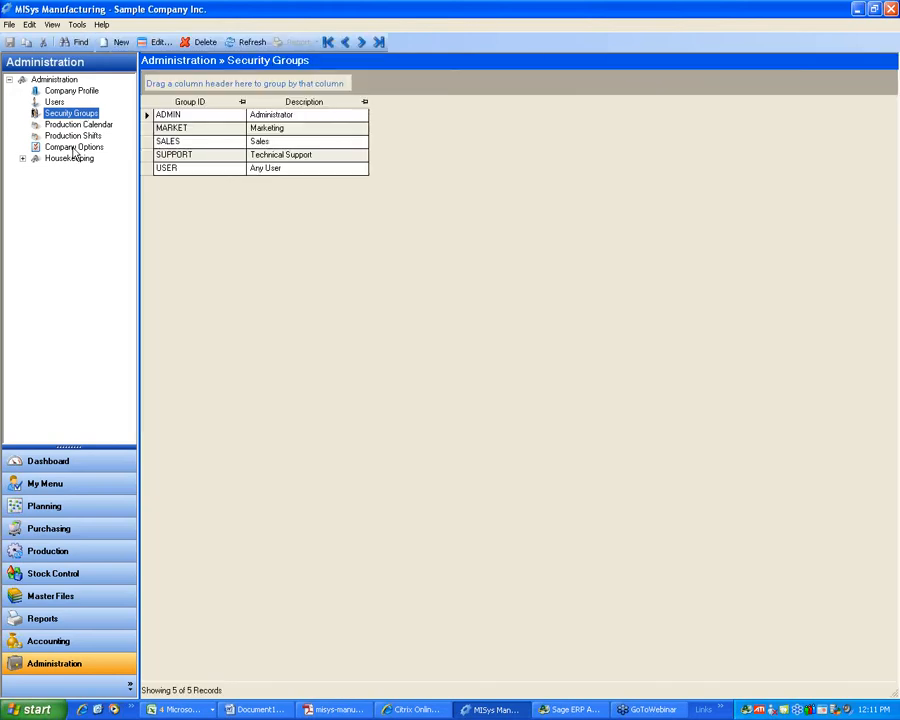
pyautogui.click(74, 148)
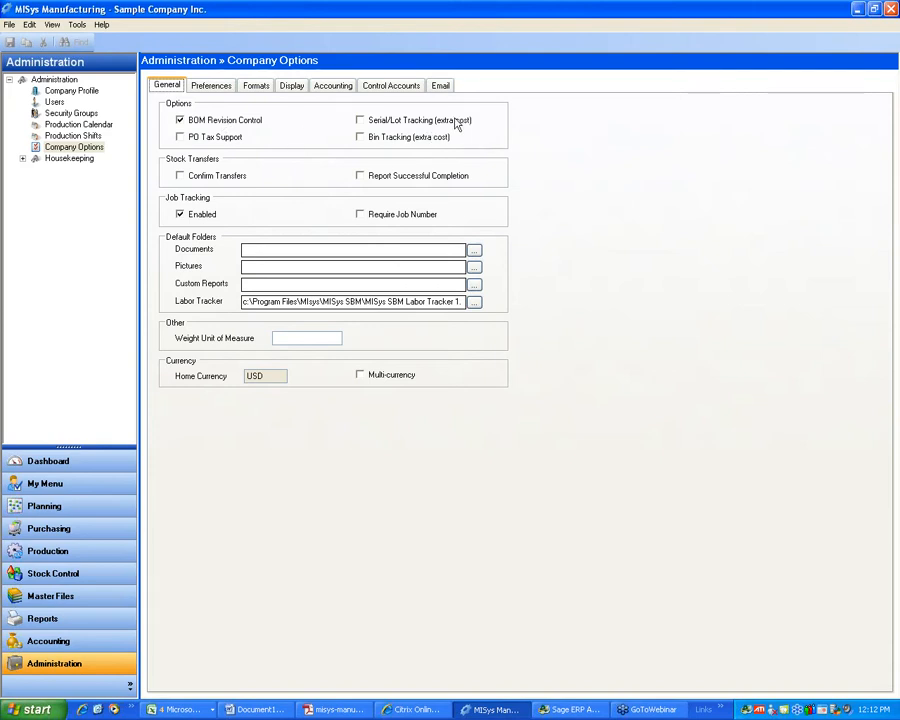
pyautogui.click(220, 88)
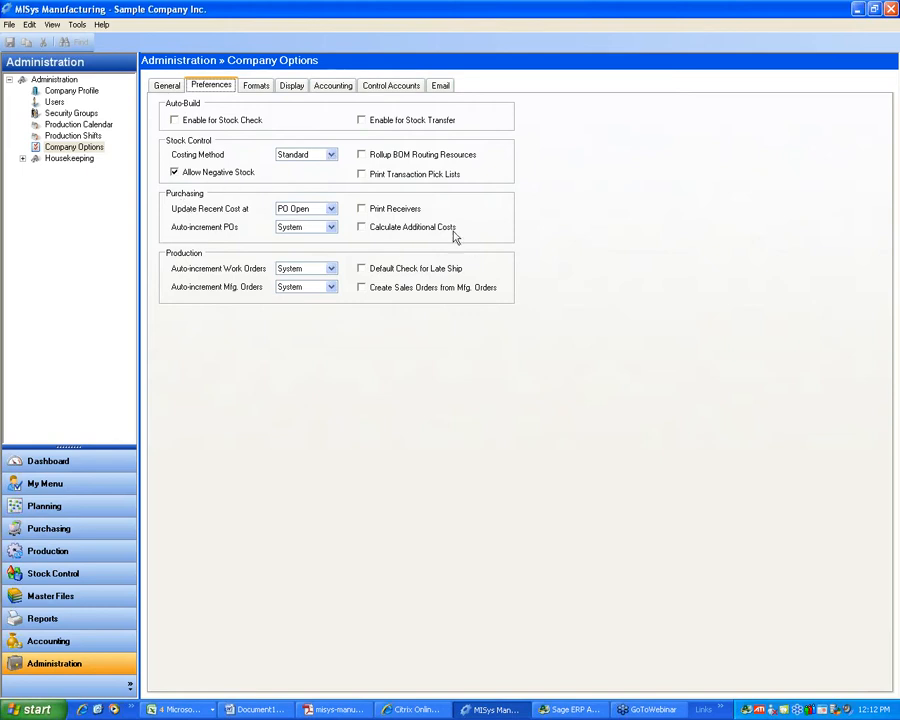
pyautogui.click(361, 228)
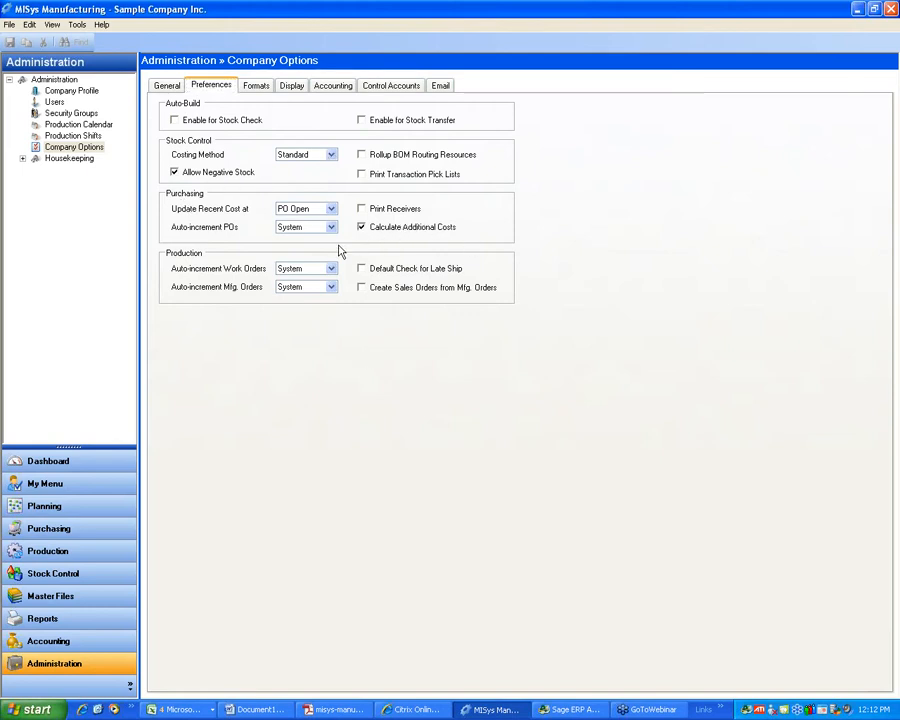
# - Set the decimal precision for quantities to 2 in the company's format options
pyautogui.click(256, 86)
pyautogui.click(248, 374)
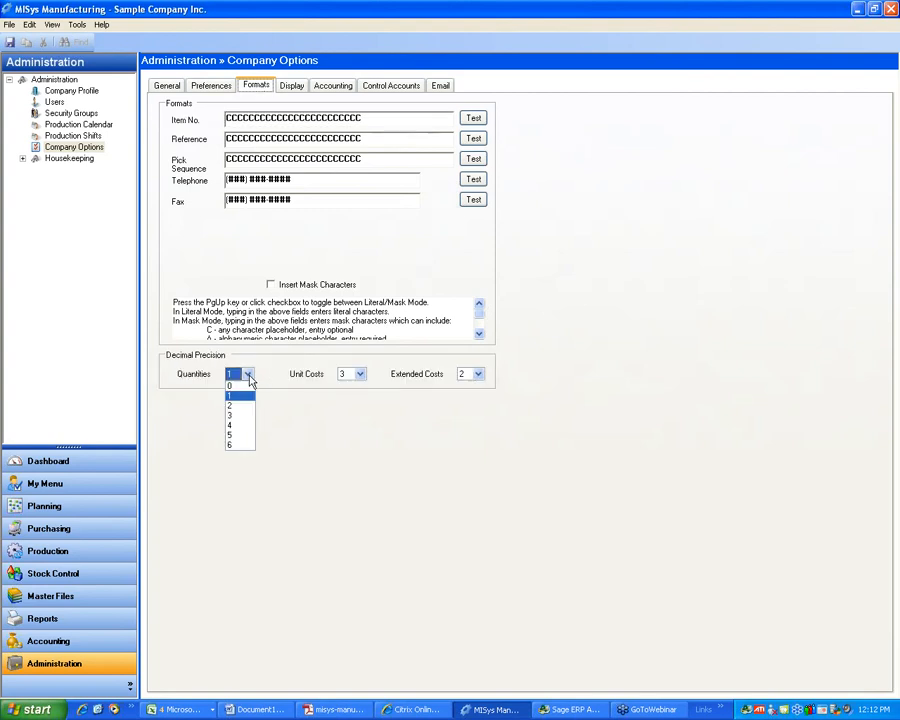
pyautogui.click(249, 407)
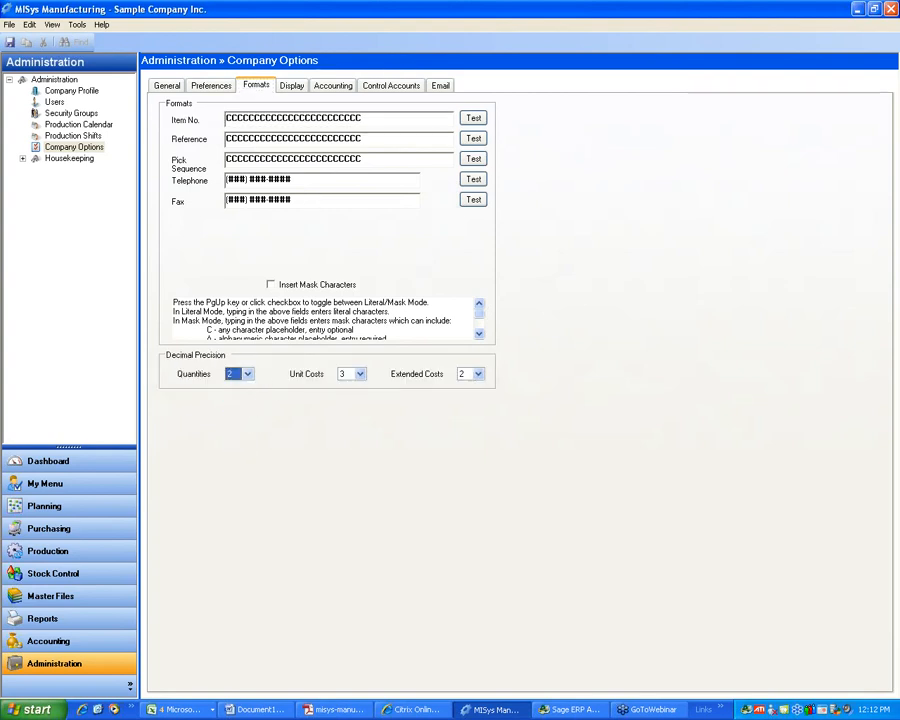
# - Review the accounting settings and general ledger control accounts, and save the company options
pyautogui.click(333, 86)
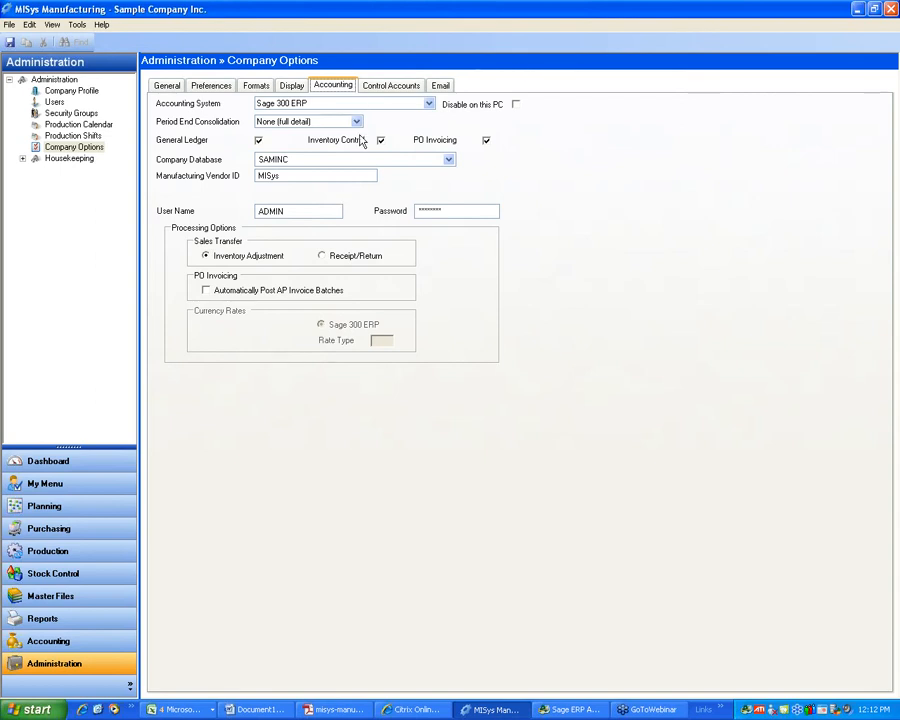
pyautogui.click(392, 88)
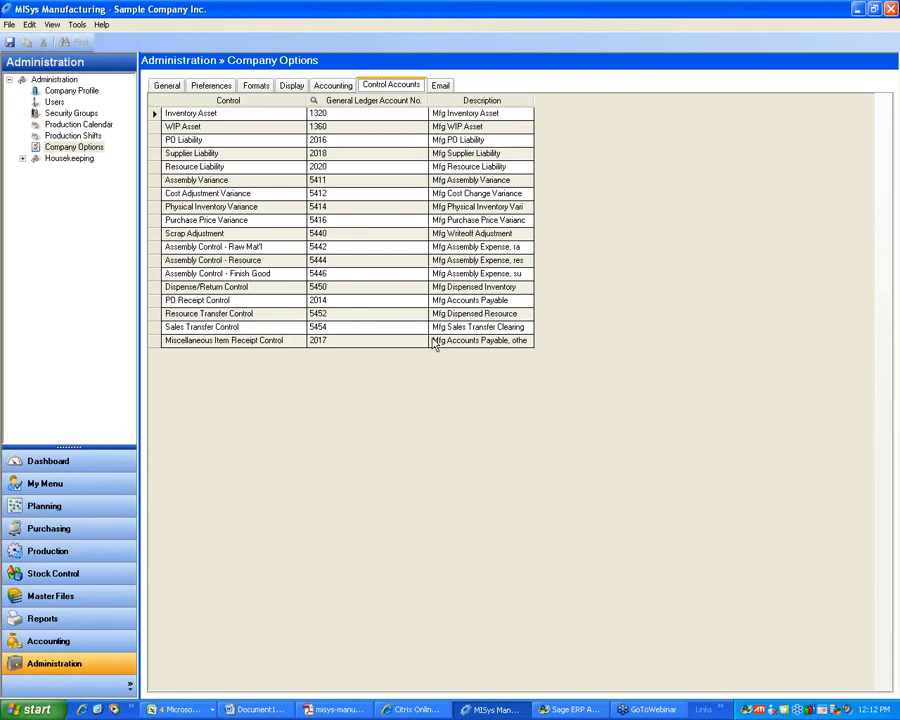
pyautogui.click(9, 44)
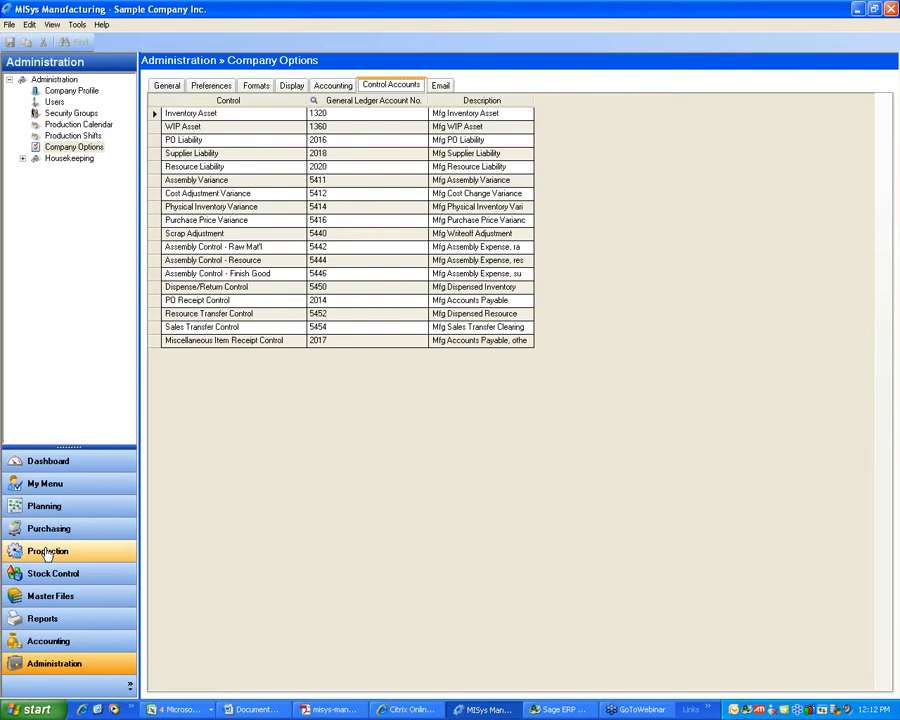
# - Retrieve the Sage 300 ERP sales orders for corresponding items in production's Process Sales Orders
pyautogui.click(20, 551)
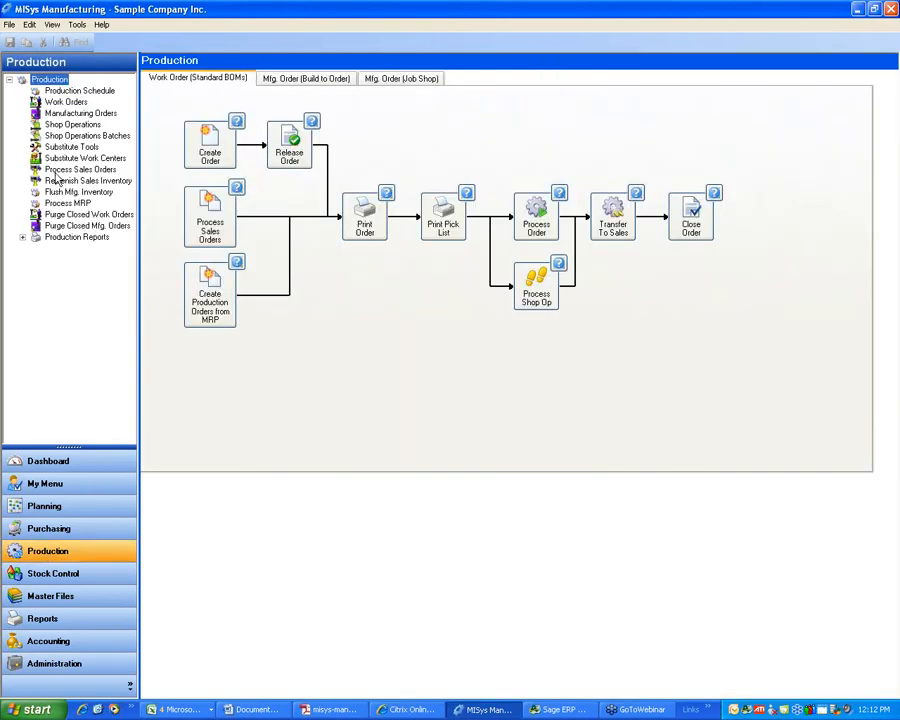
pyautogui.click(60, 171)
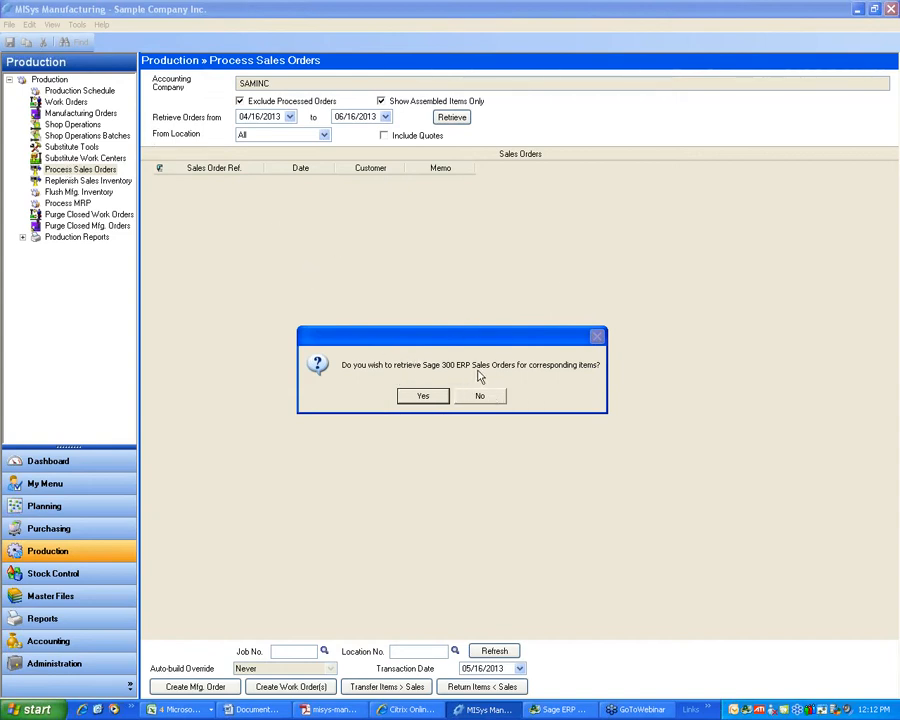
pyautogui.click(424, 397)
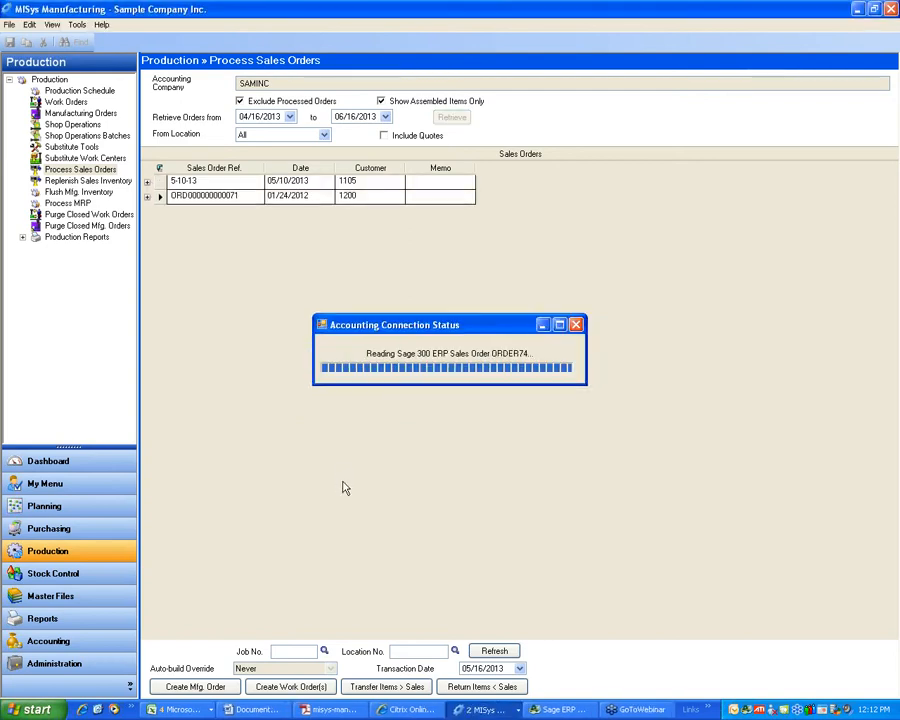
# - Select line 1 of the sales order dated 05/15/2013 and assign location LOC01 for processing
pyautogui.click(147, 213)
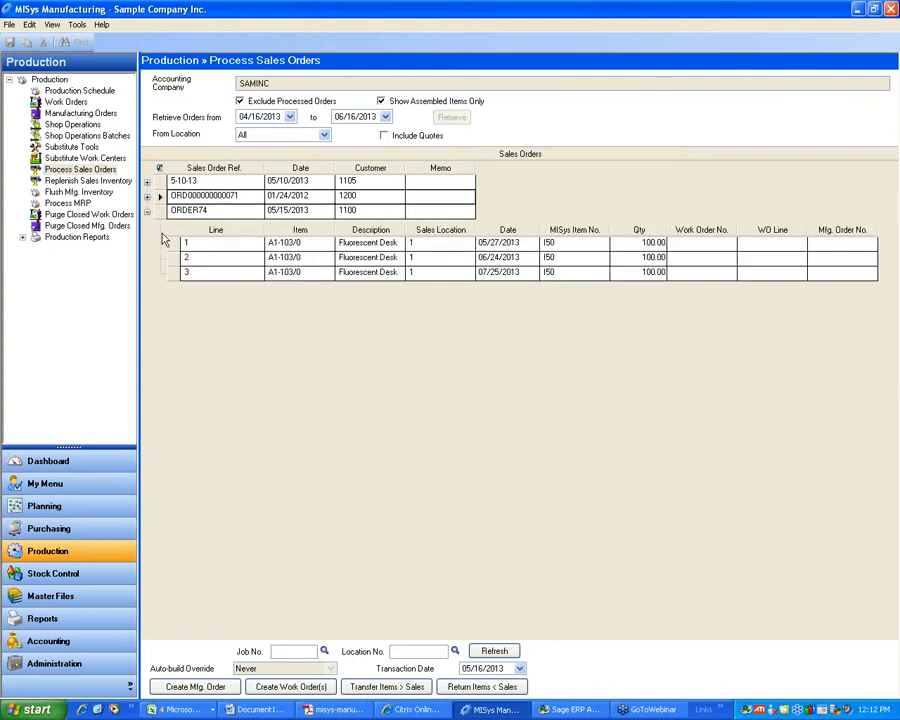
pyautogui.click(179, 243)
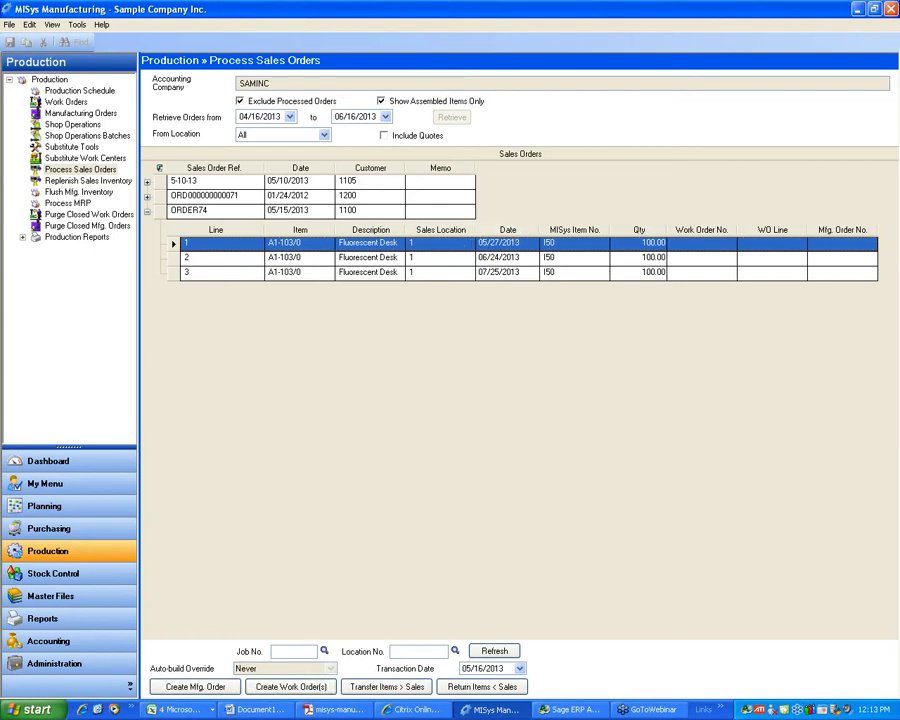
pyautogui.click(455, 653)
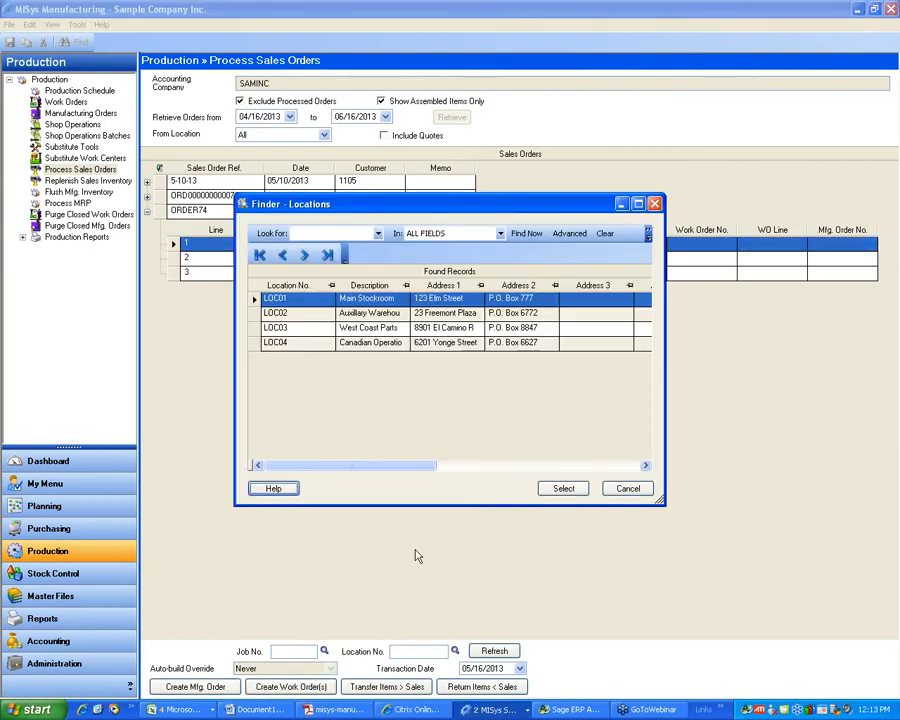
pyautogui.click(572, 487)
# - Create a manufacturing order from the selected sales order line, populated from the I50 bill of material, revision 0
pyautogui.click(201, 688)
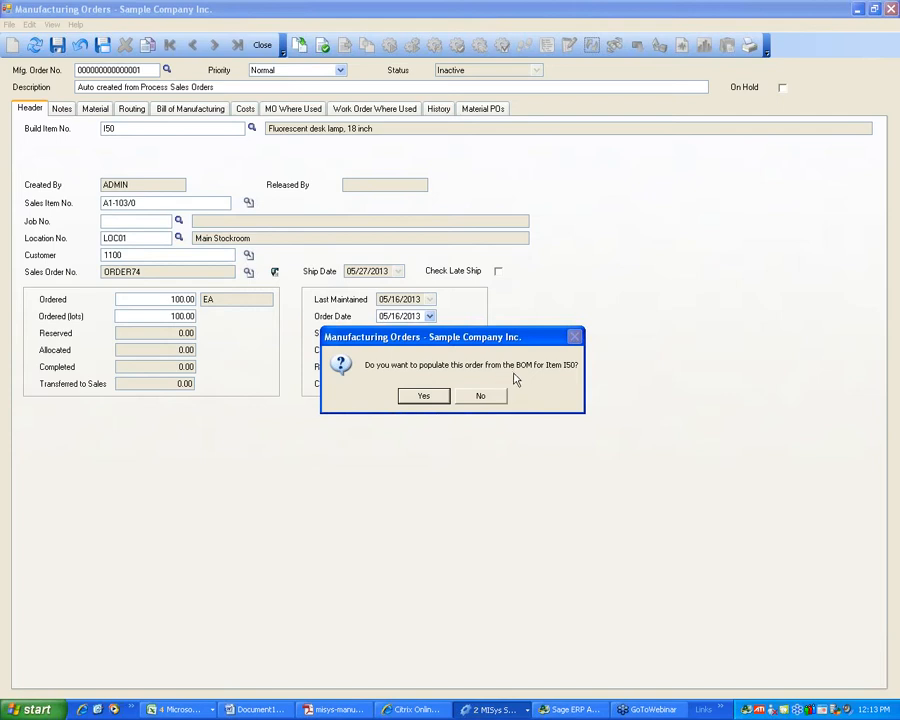
pyautogui.click(422, 398)
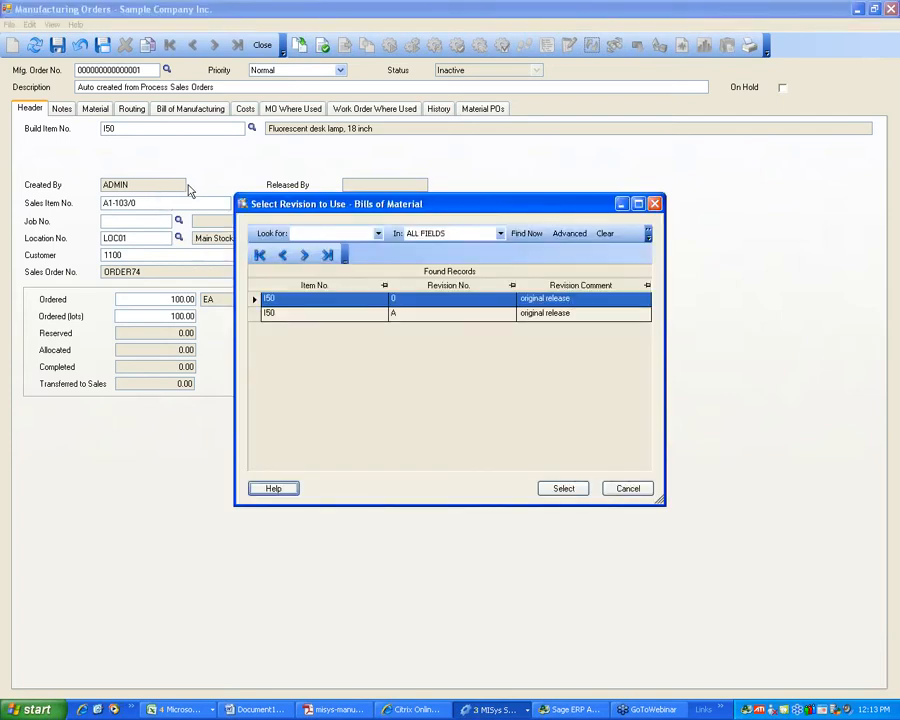
pyautogui.click(561, 492)
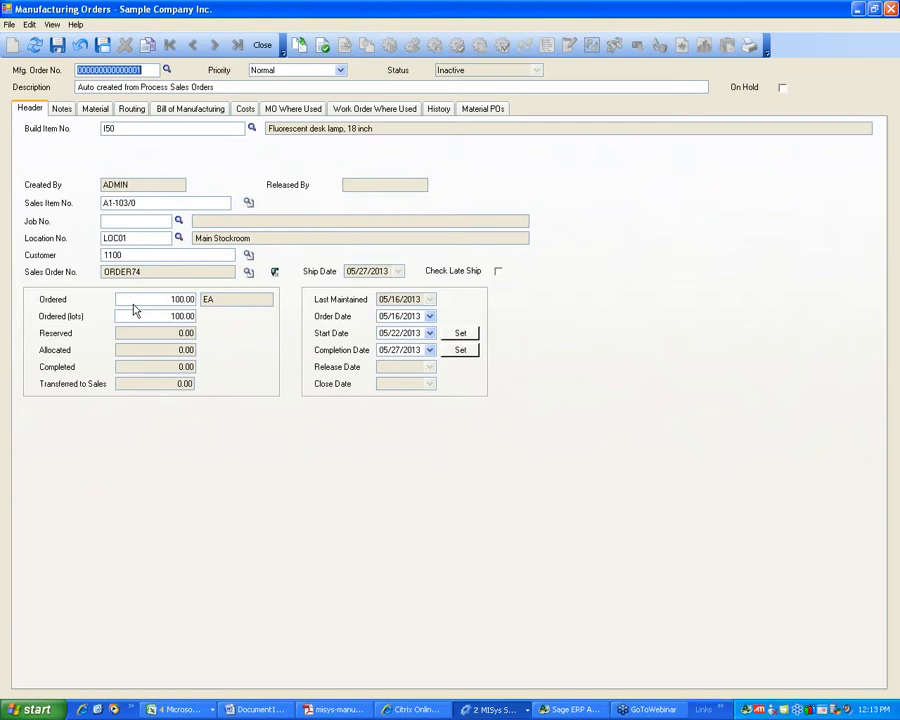
pyautogui.click(124, 255)
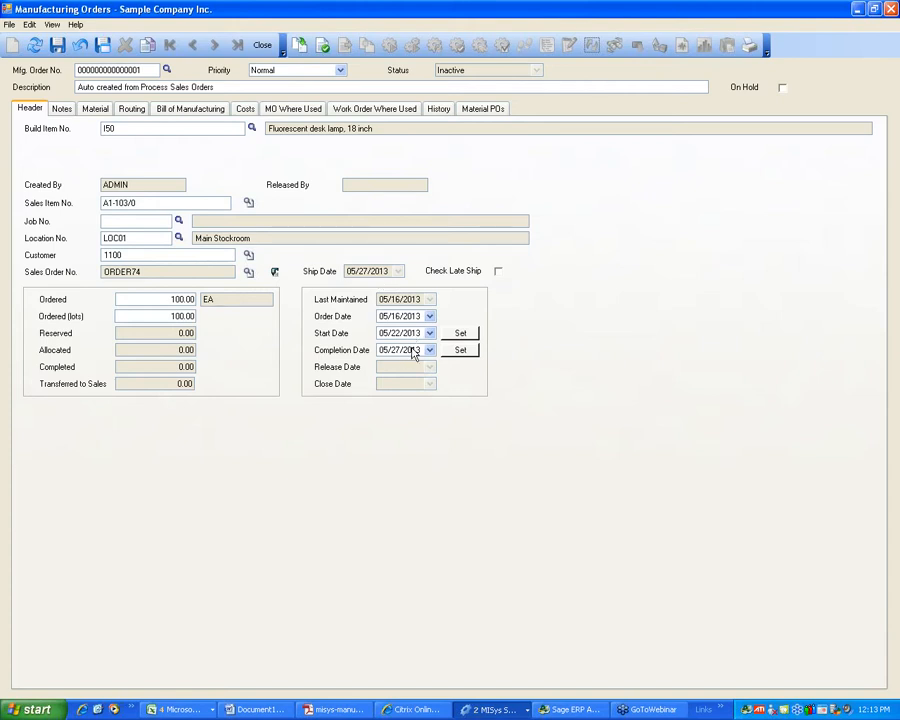
# - Check the manufacturing order's material list, and add and release the order
pyautogui.click(94, 110)
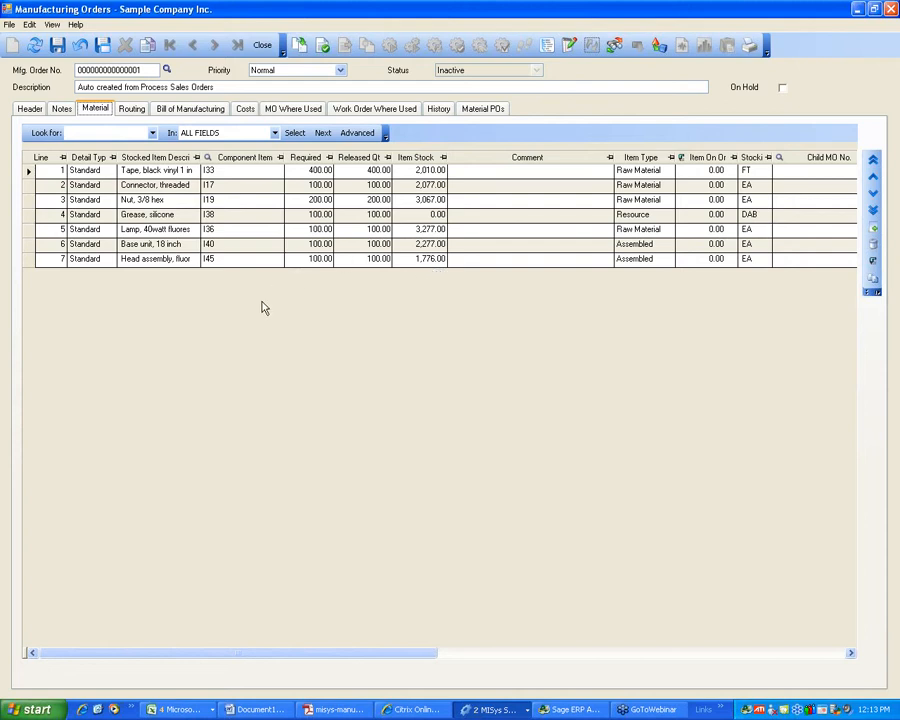
pyautogui.click(328, 50)
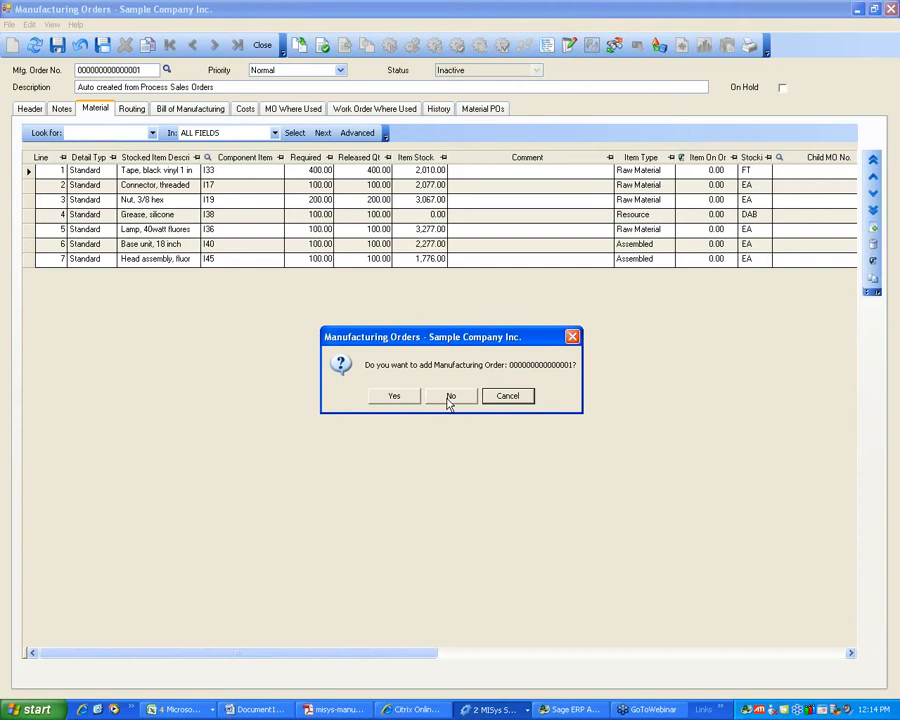
pyautogui.click(394, 396)
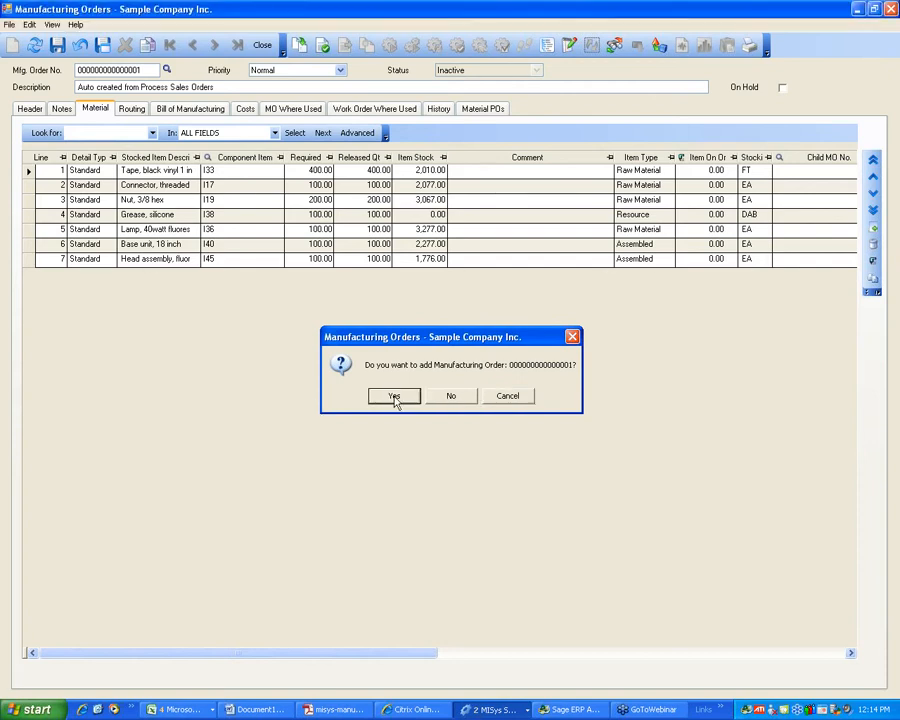
pyautogui.click(394, 396)
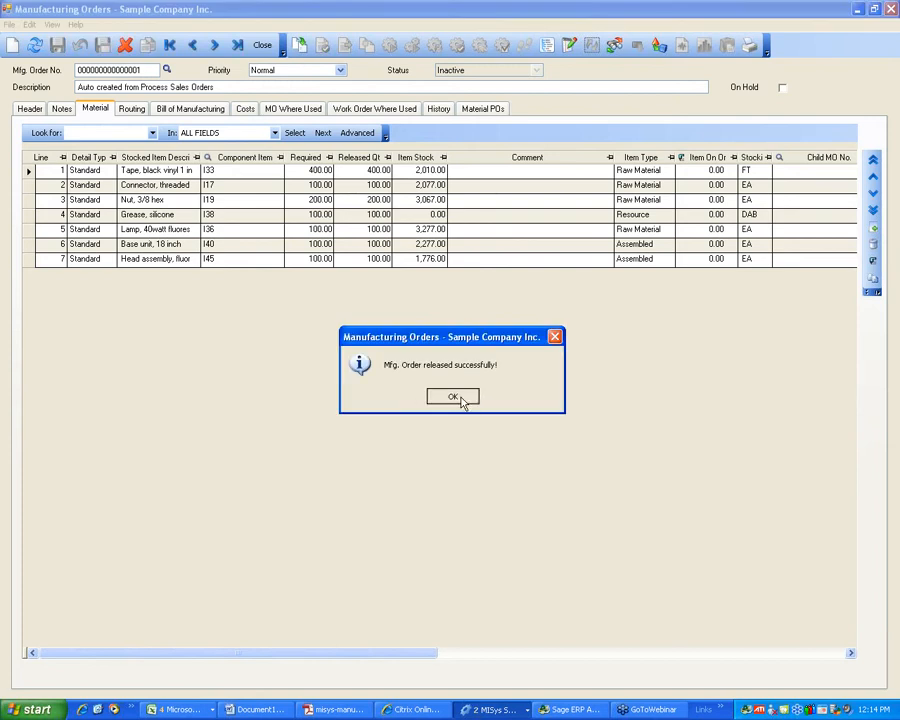
pyautogui.click(461, 401)
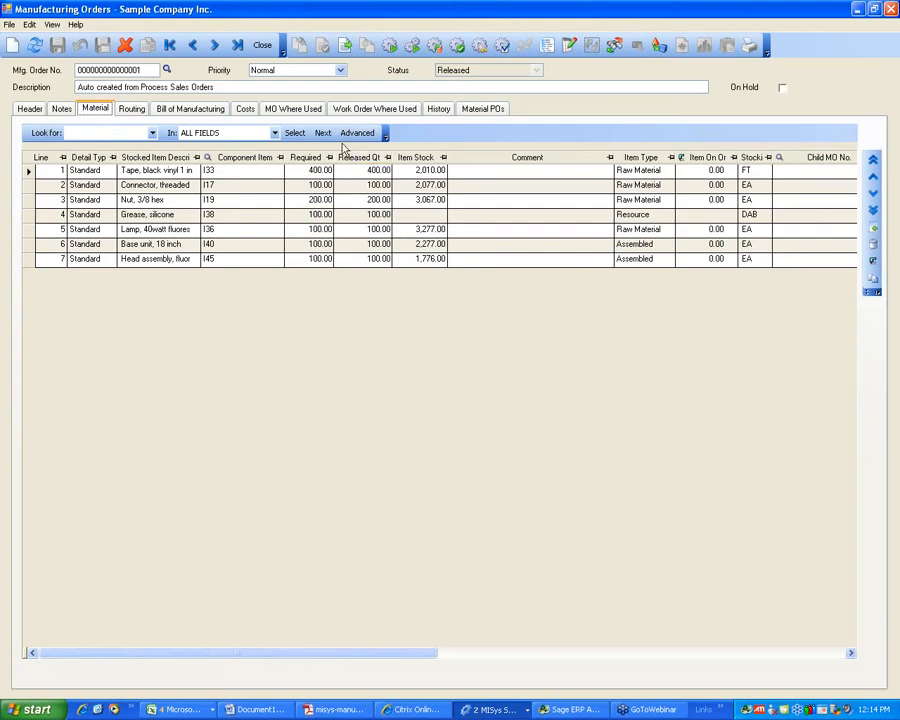
# - Process the manufacturing order's buy requirements with parts for subassemblies included, agree to create purchase orders, and enlarge the requirements list
pyautogui.click(345, 48)
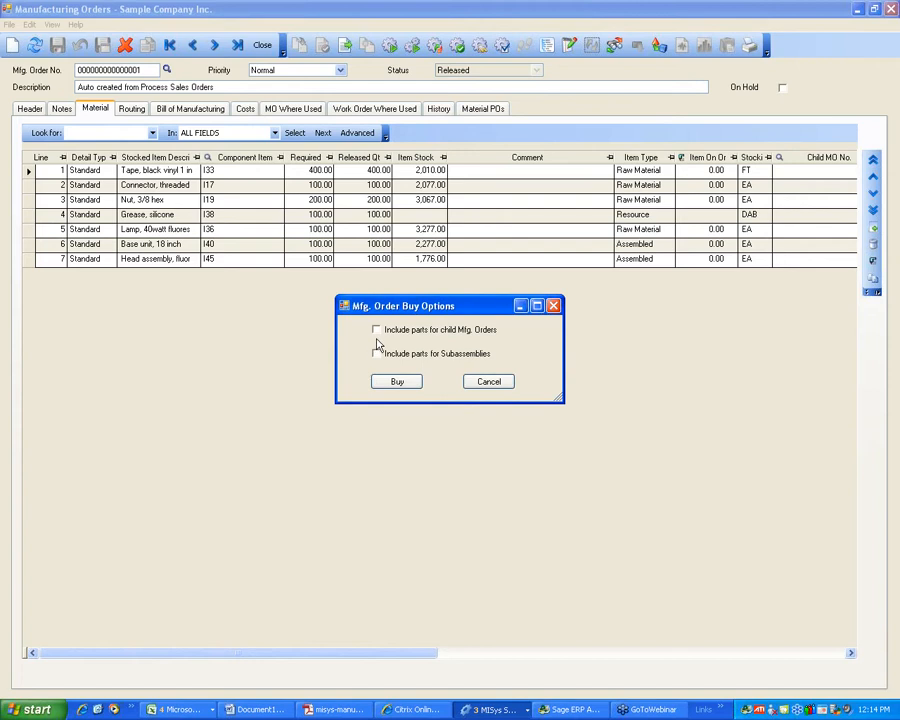
pyautogui.click(376, 353)
pyautogui.click(401, 387)
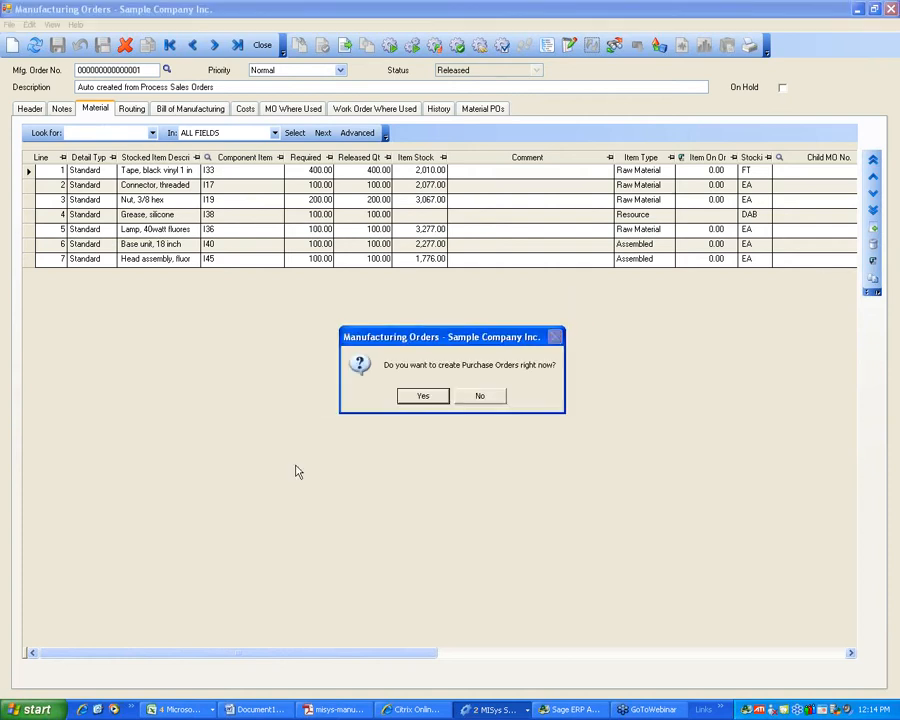
pyautogui.click(424, 398)
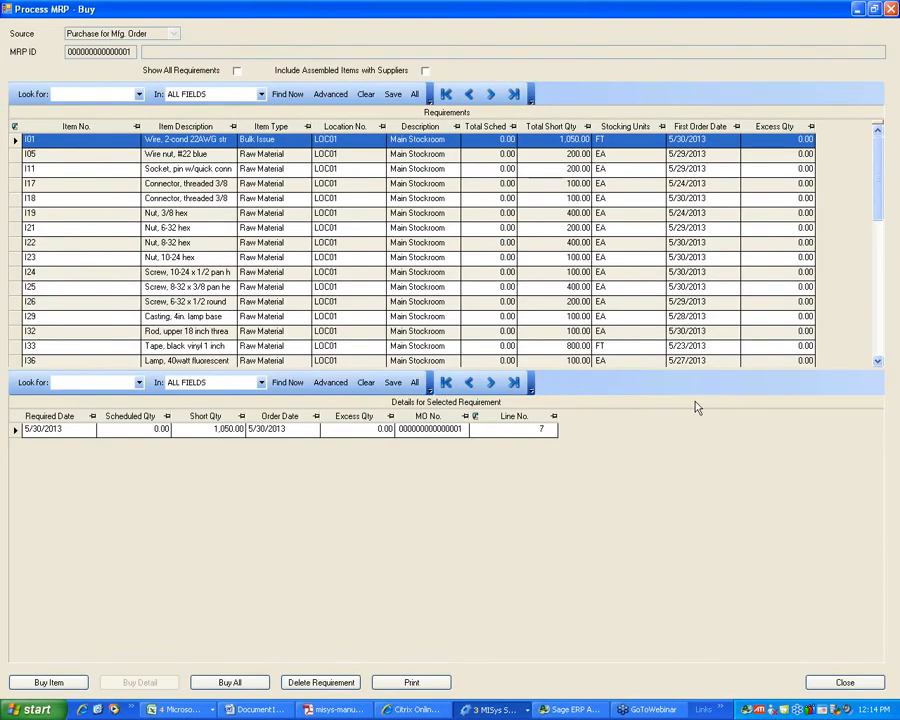
pyautogui.click(678, 368)
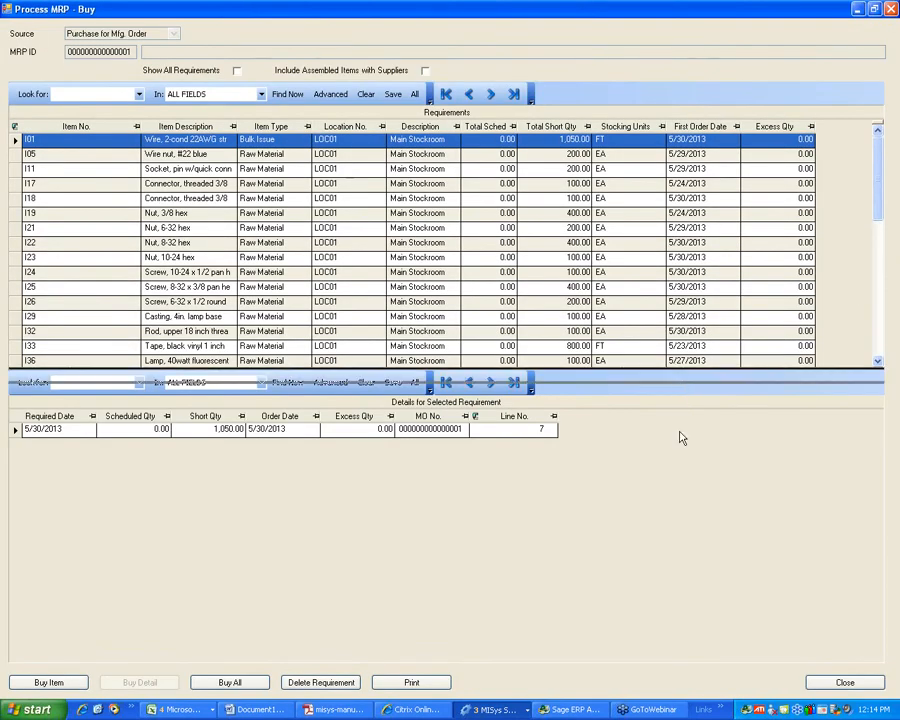
pyautogui.moveTo(680, 460); pyautogui.dragTo(677, 455)
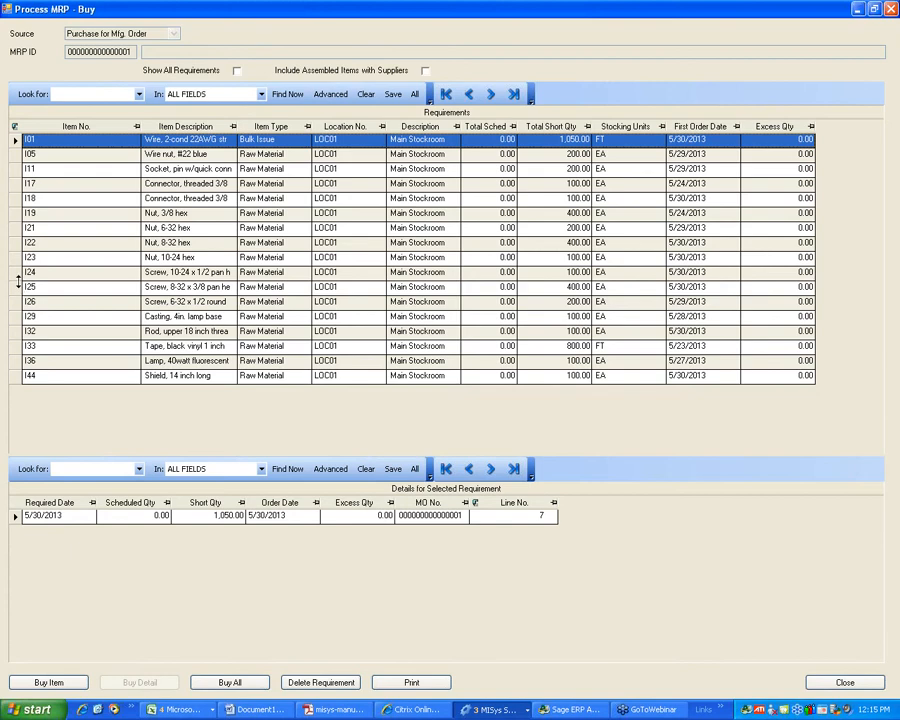
# - Create a new purchase order for the I01 requirement from Exide Industrial Batteries, using the order mode Multiples of Reorder Qty
pyautogui.click(14, 516)
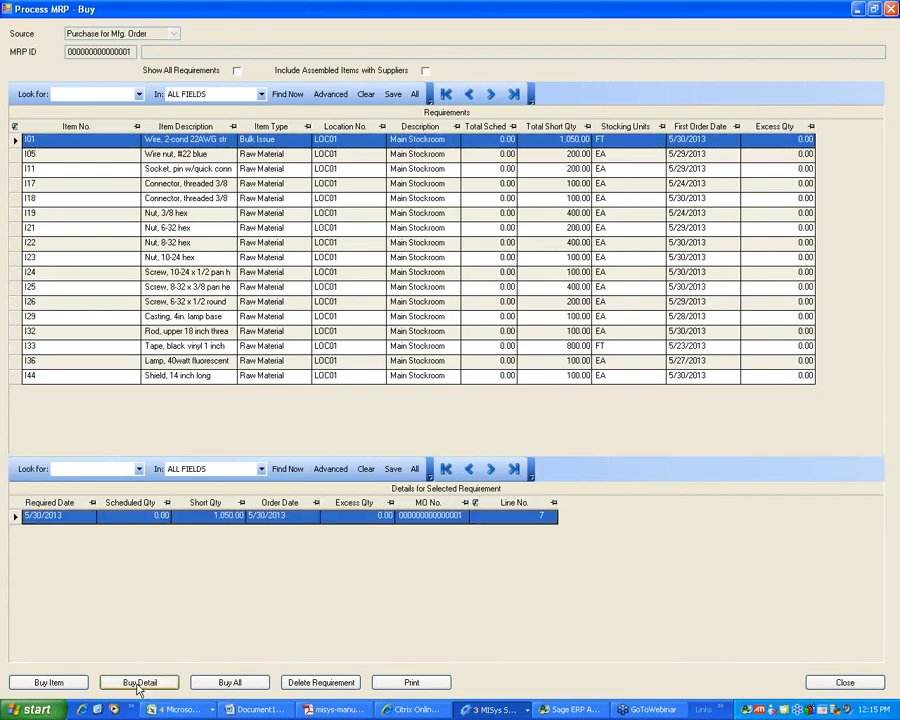
pyautogui.click(140, 683)
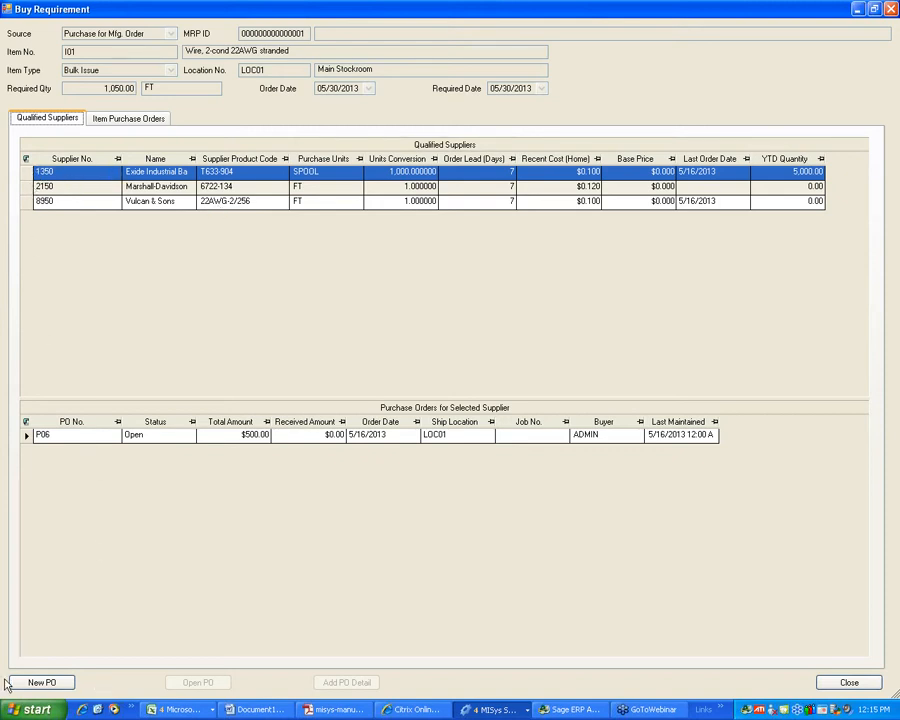
pyautogui.click(36, 683)
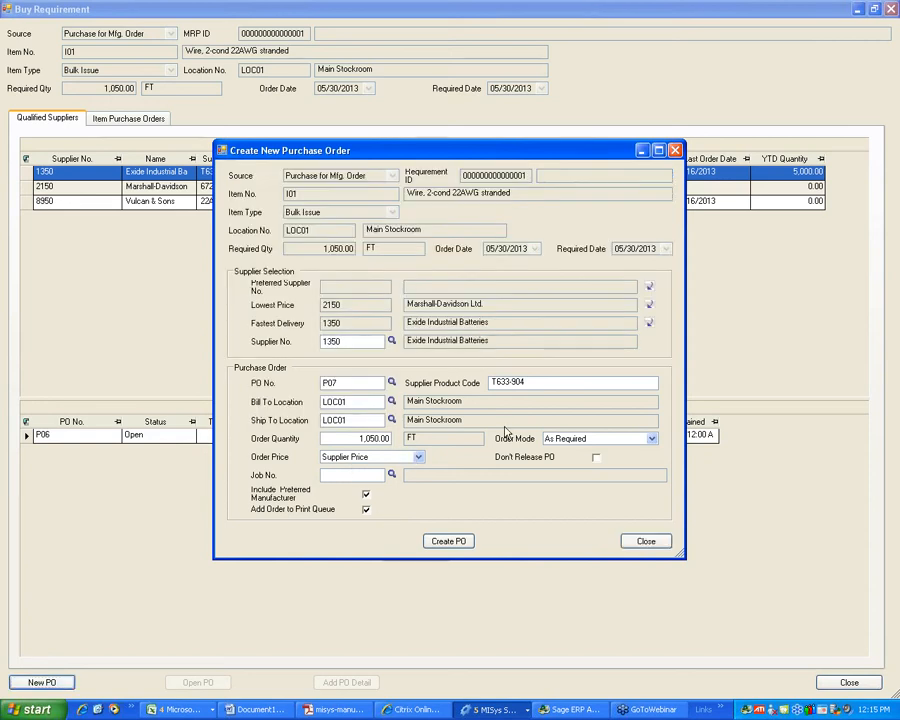
pyautogui.click(590, 447)
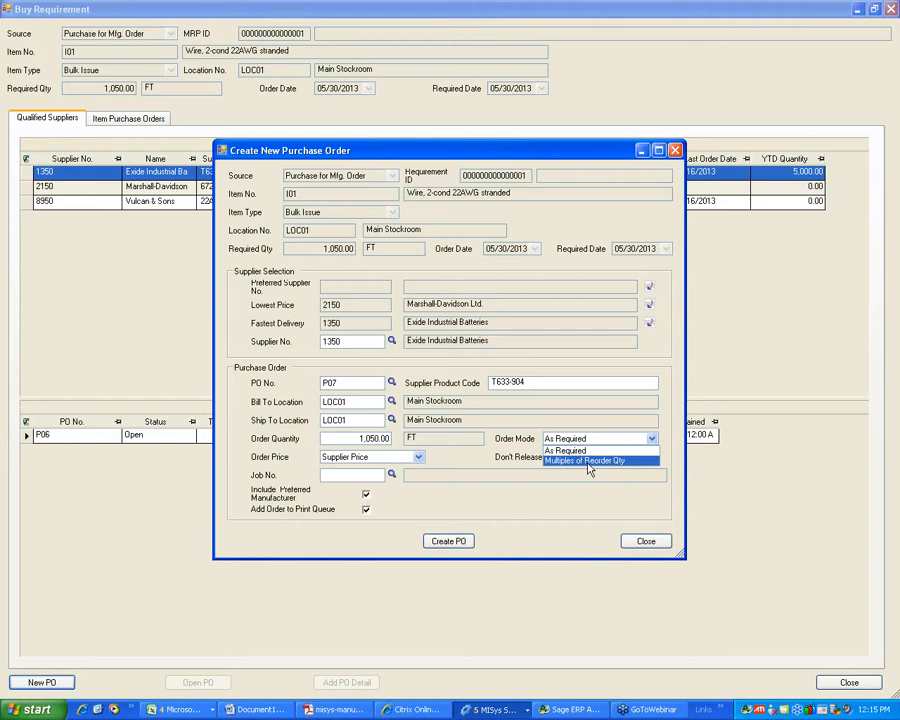
pyautogui.click(589, 462)
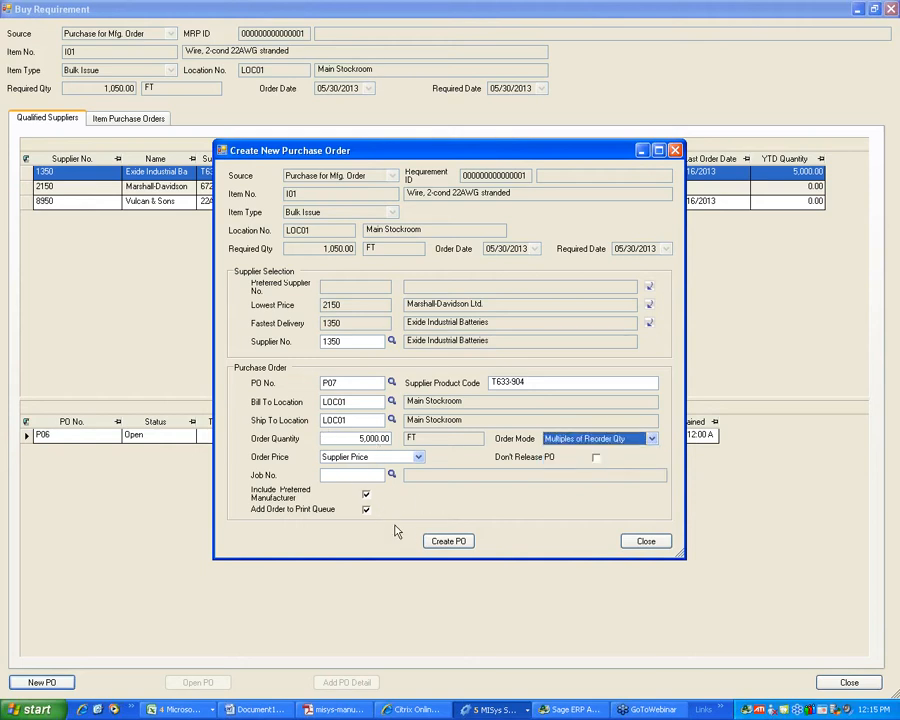
pyautogui.click(450, 541)
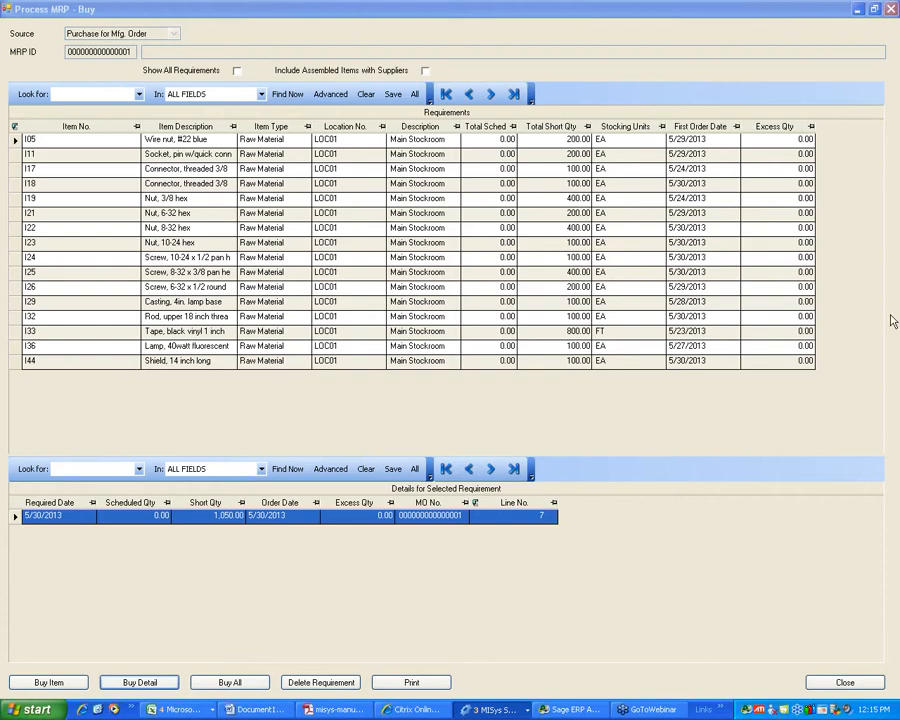
# - Finish the buy process, decline creating production orders, and close the manufacturing order
pyautogui.click(845, 684)
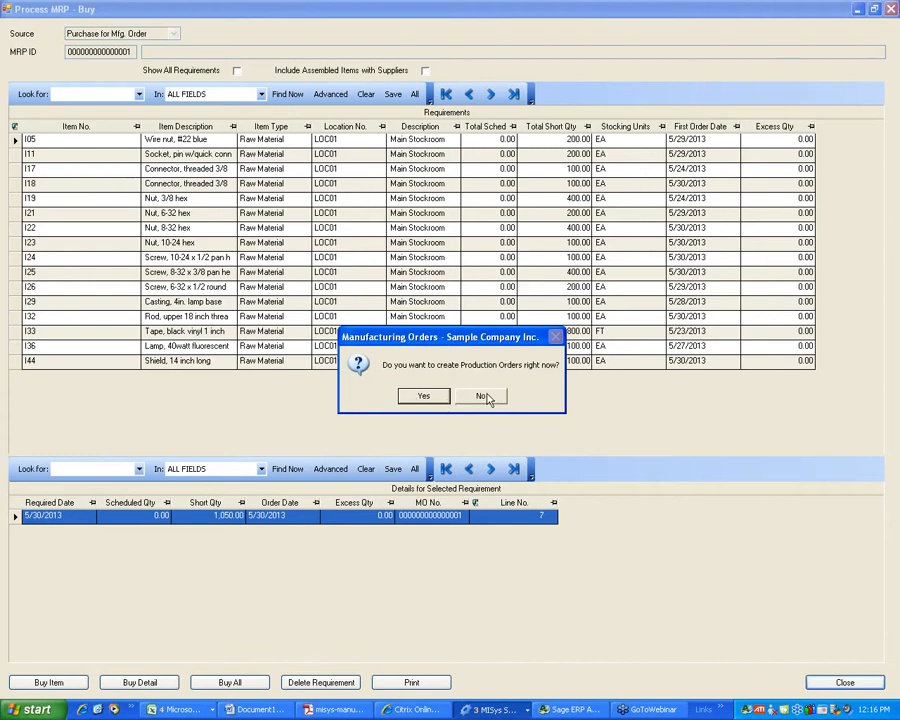
pyautogui.click(485, 397)
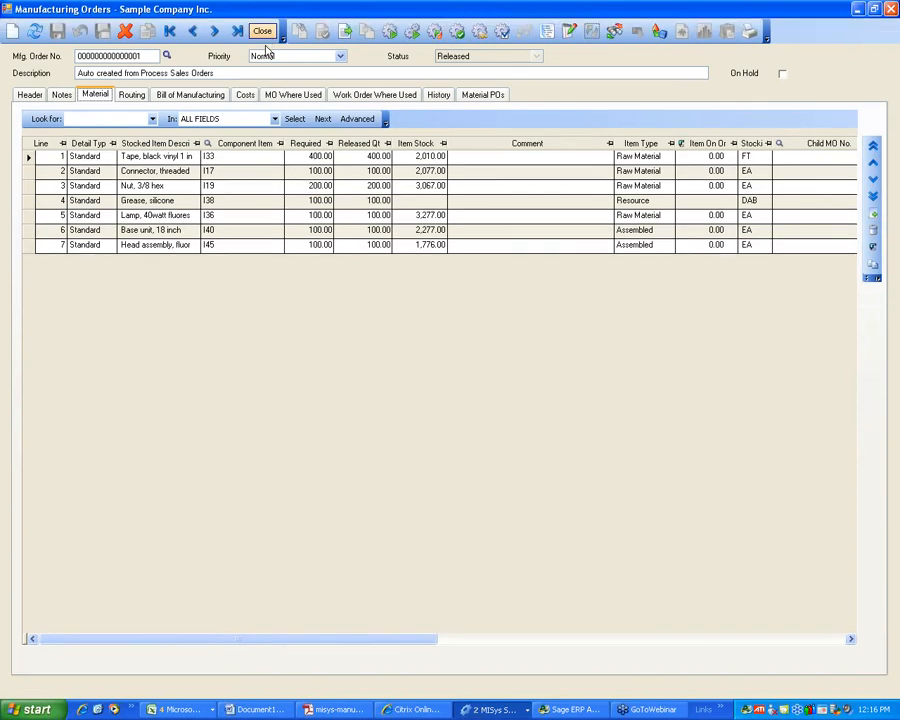
pyautogui.click(264, 46)
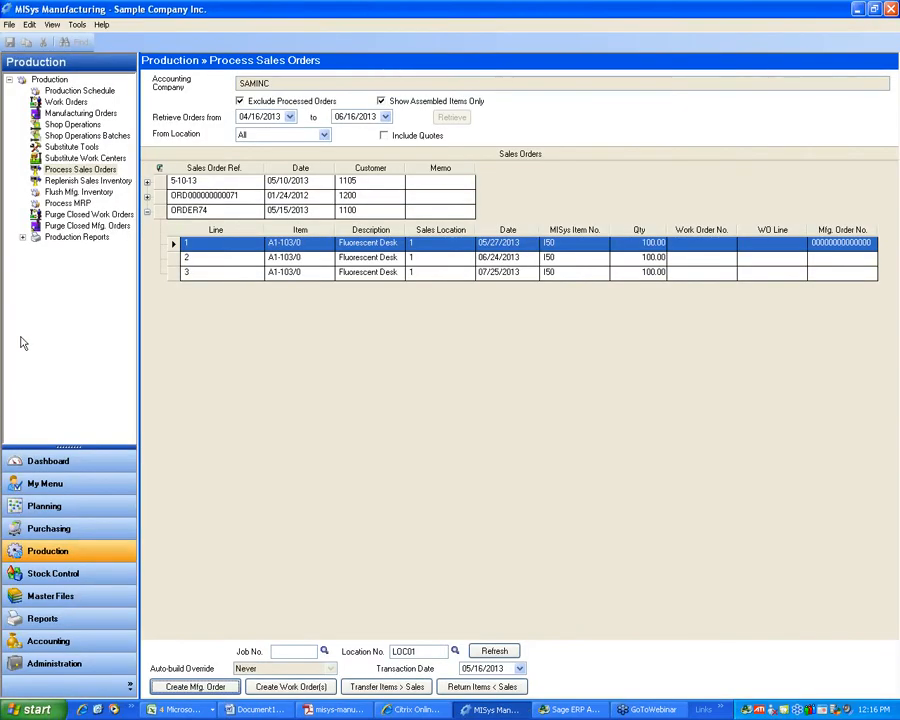
# - Open the bill of material for item I50, revision 0, from the master files
pyautogui.click(58, 600)
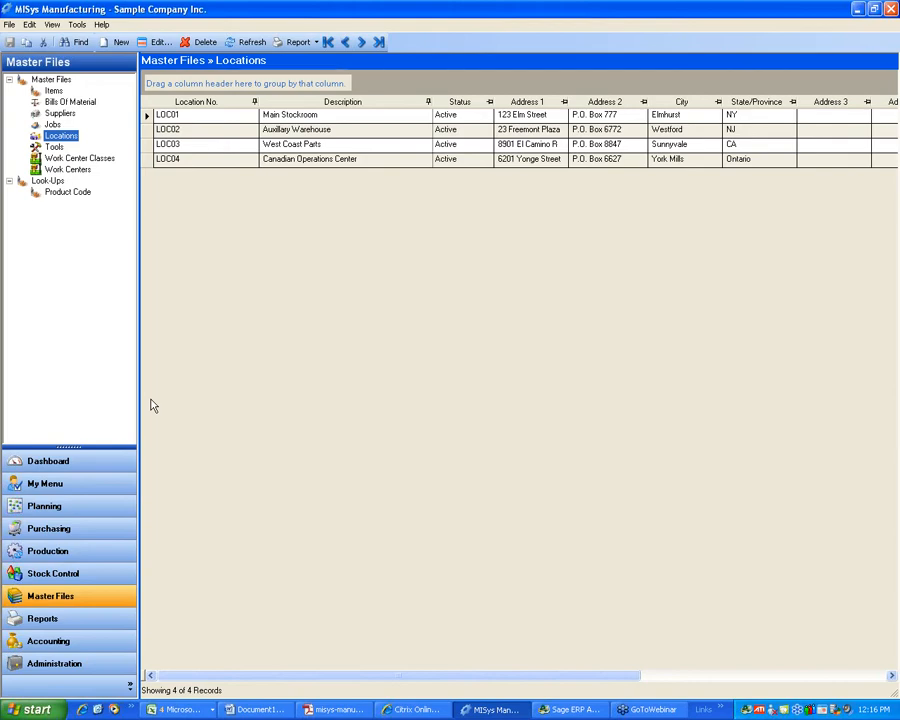
pyautogui.click(66, 102)
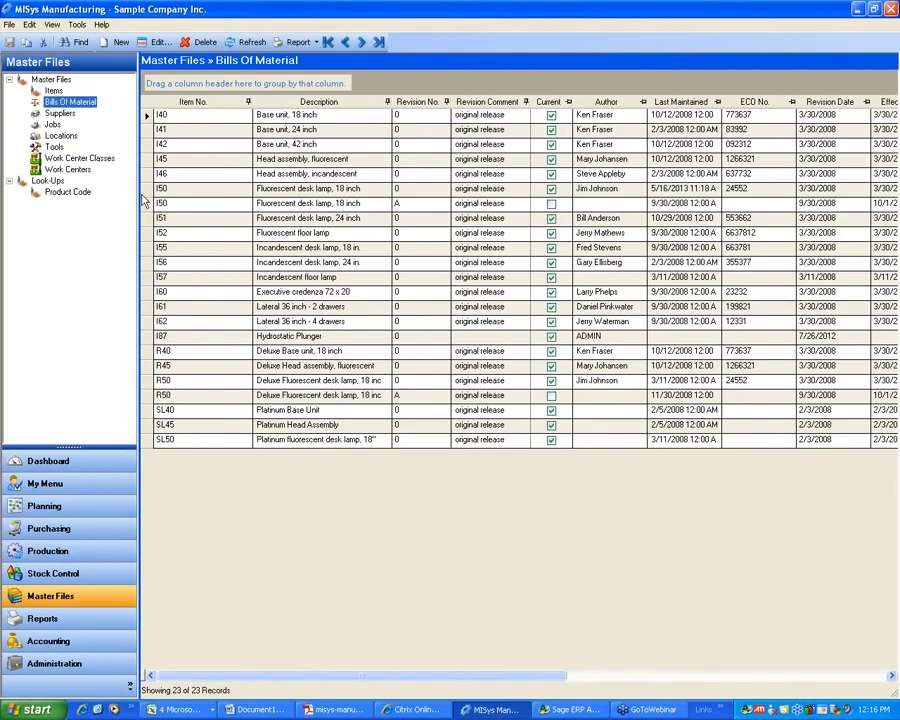
pyautogui.click(144, 190)
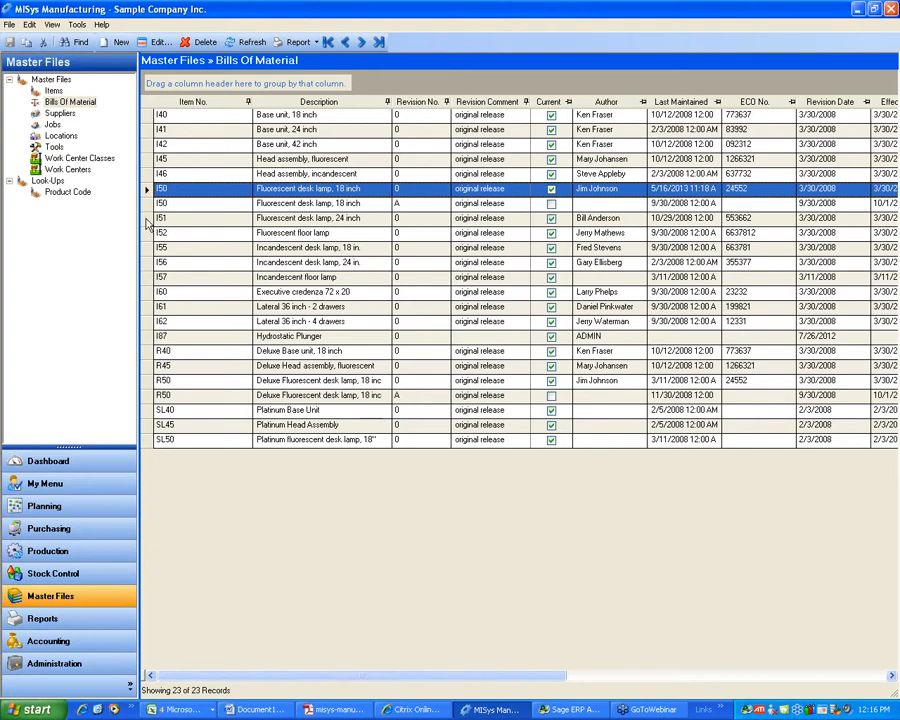
pyautogui.click(145, 219)
pyautogui.click(145, 232)
pyautogui.click(145, 189)
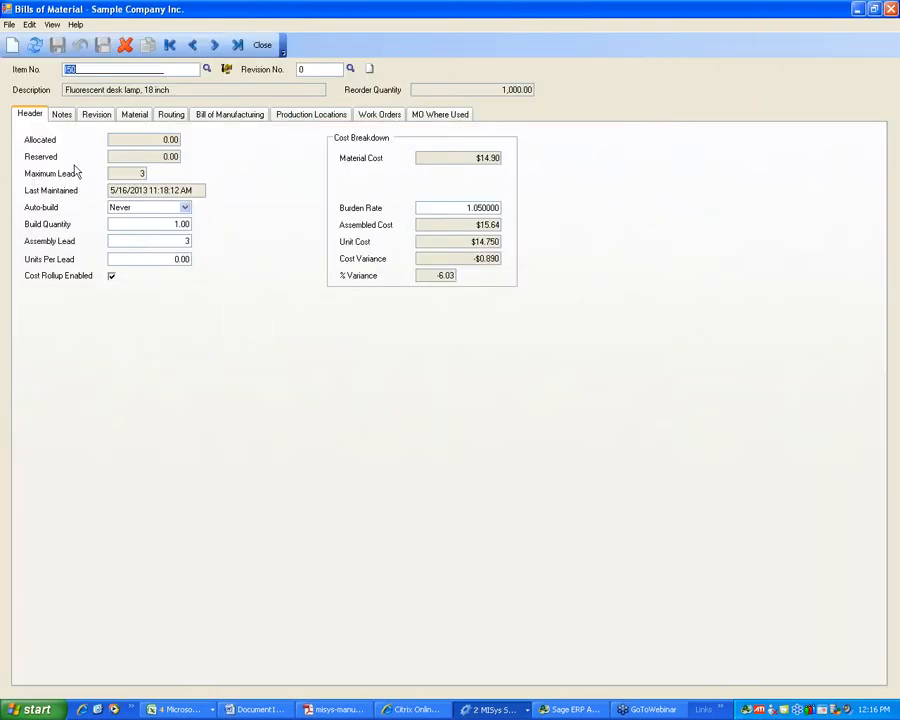
# - Examine the I50 material list and its BOM explosion, including the components of subassemblies I40 and I45
pyautogui.click(138, 116)
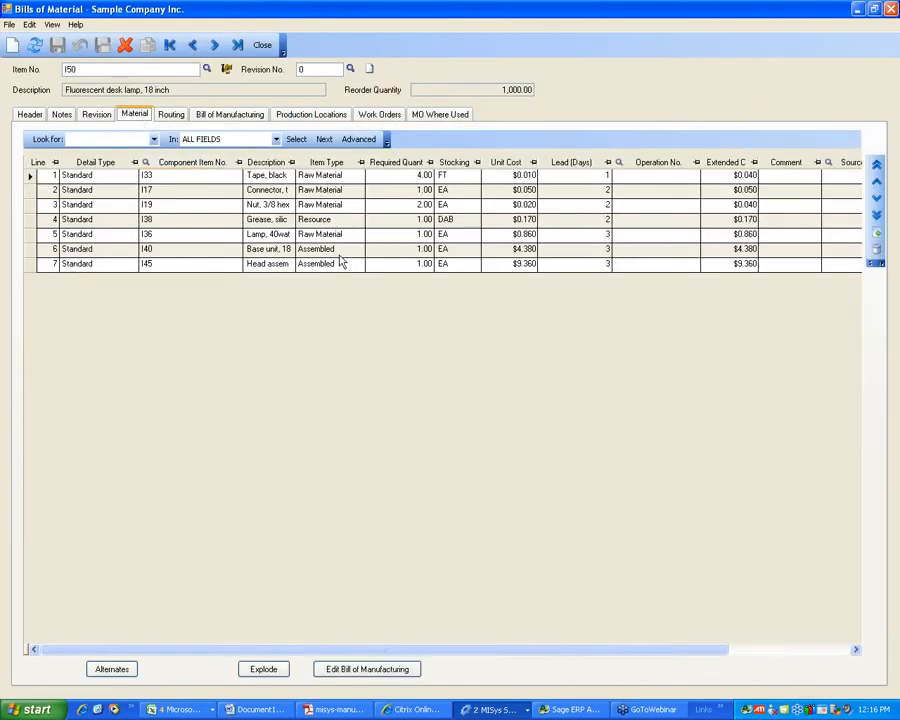
pyautogui.click(268, 671)
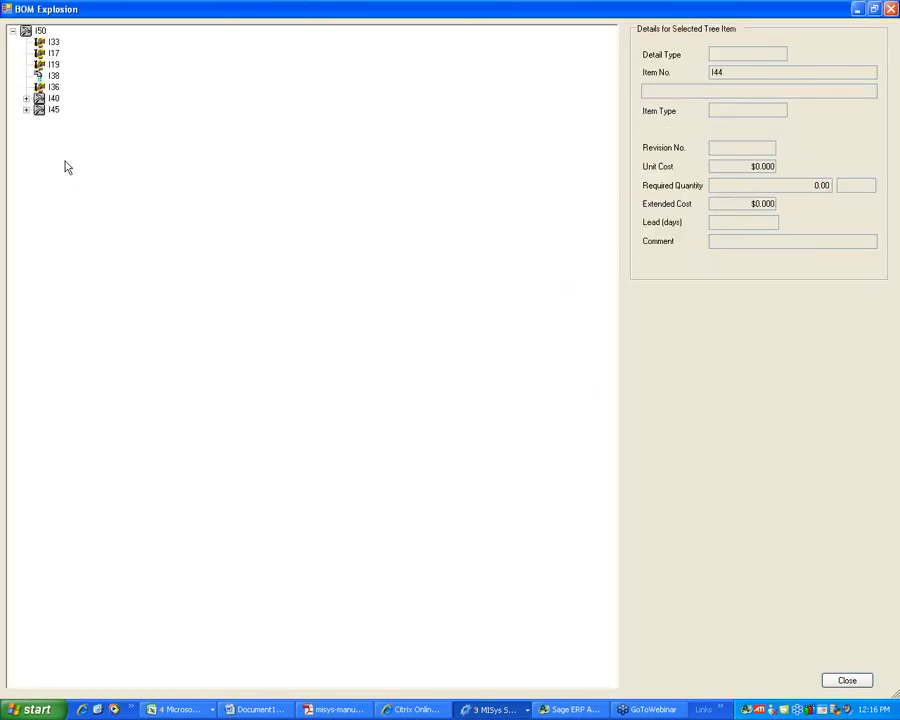
pyautogui.click(26, 98)
pyautogui.click(26, 188)
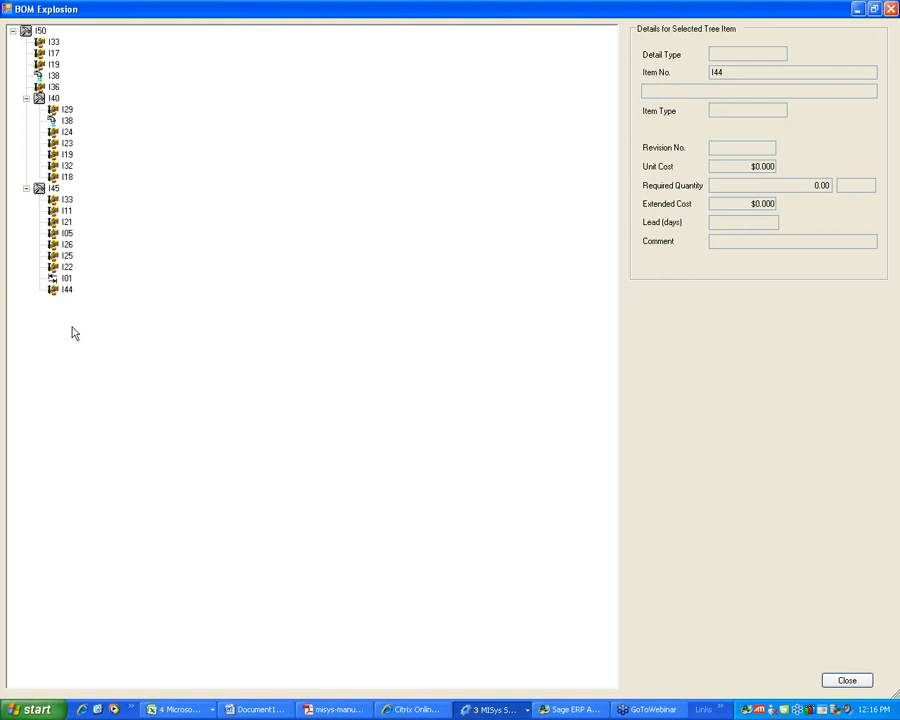
pyautogui.click(26, 98)
pyautogui.click(26, 110)
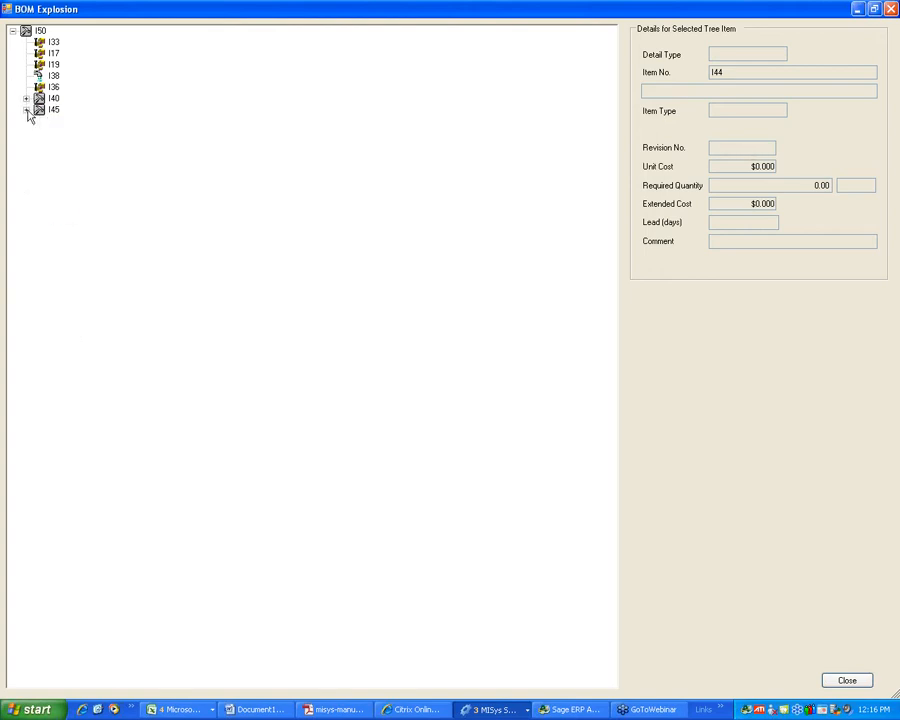
pyautogui.click(845, 683)
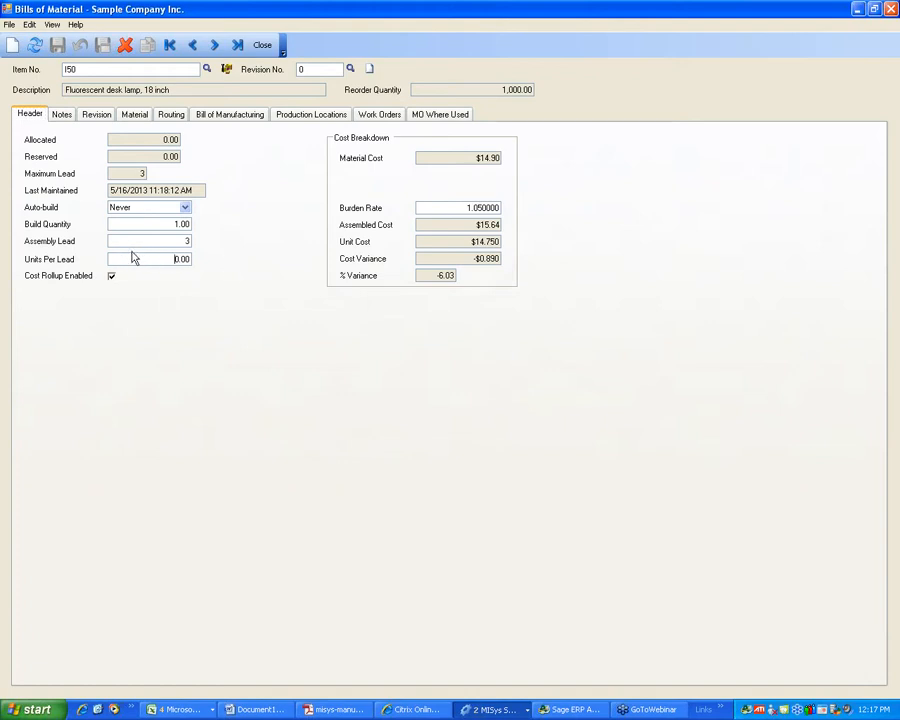
# - Set the I50 bill of material's units per lead to 1,000 and save the record
pyautogui.moveTo(128, 258); pyautogui.dragTo(273, 270)
pyautogui.write('1000.')
pyautogui.click(72, 70)
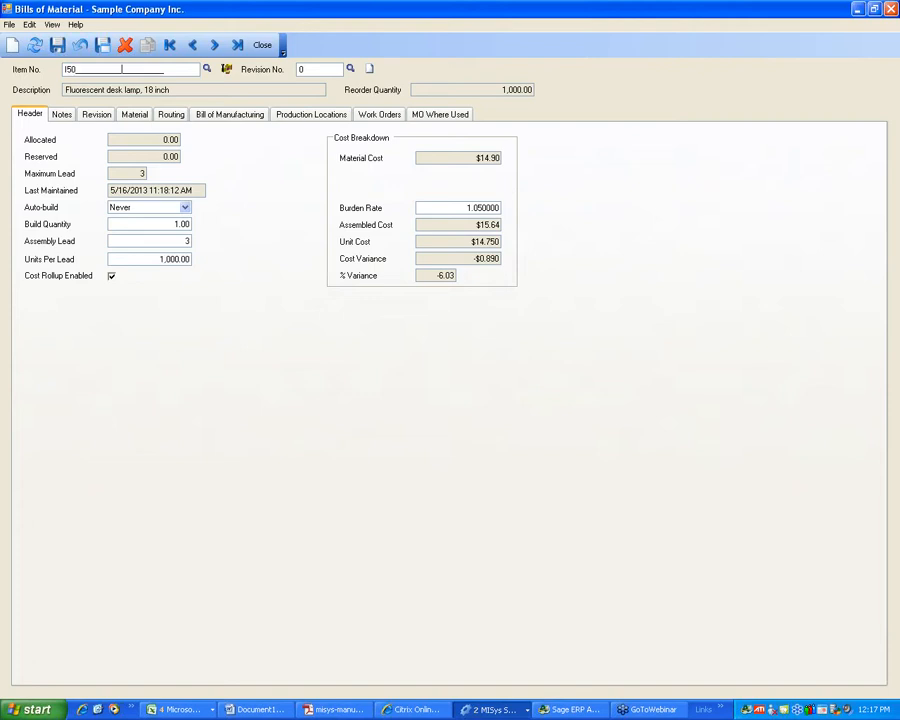
pyautogui.click(57, 45)
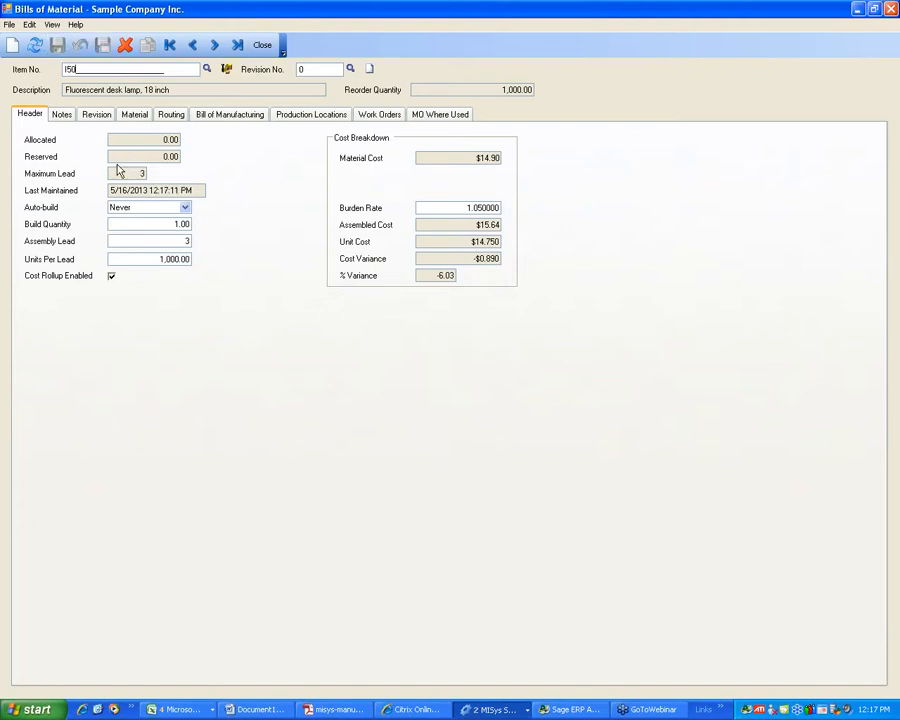
# - Review the I50 material list and the linked item record's sales item number, and close both records
pyautogui.click(131, 116)
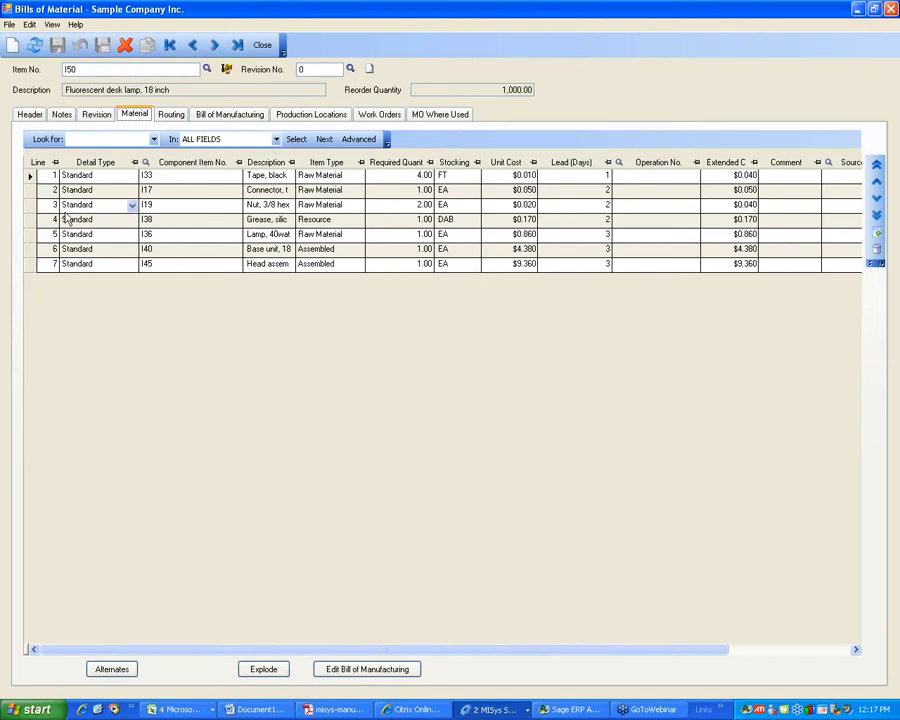
pyautogui.click(227, 69)
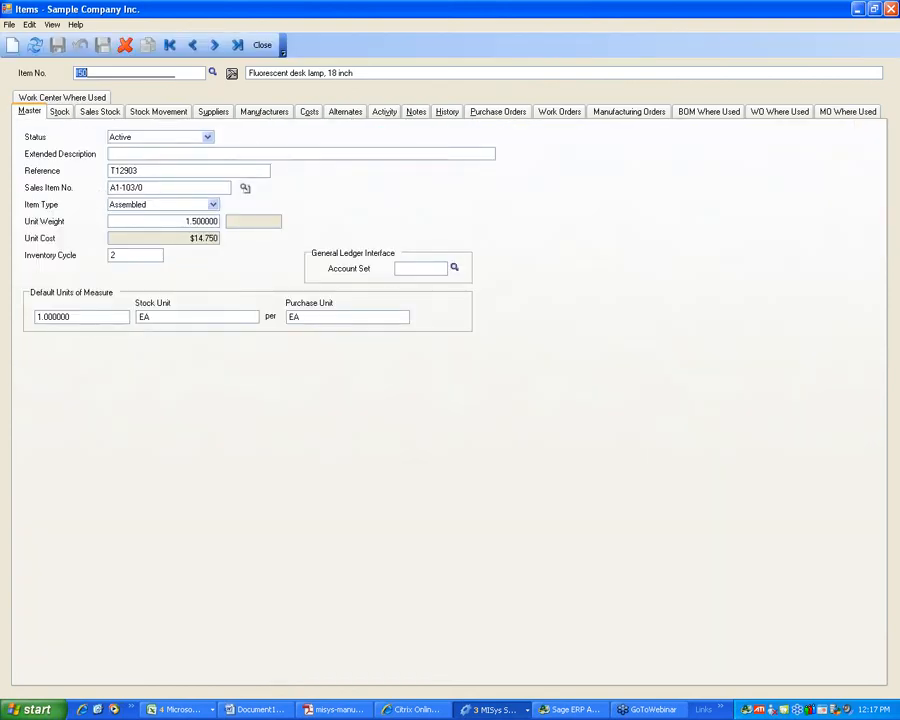
pyautogui.click(147, 188)
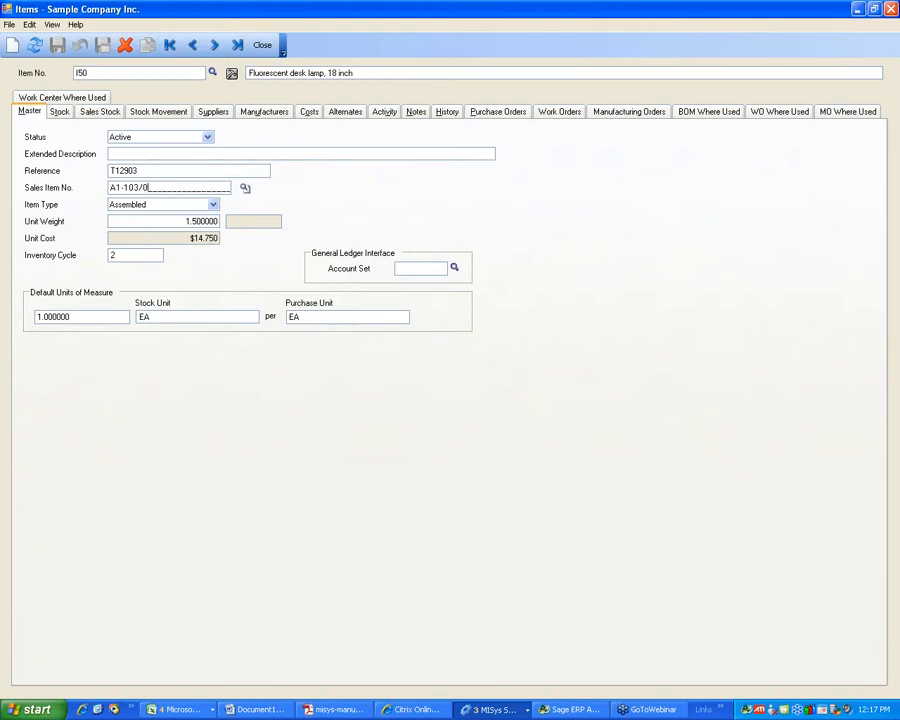
pyautogui.click(113, 73)
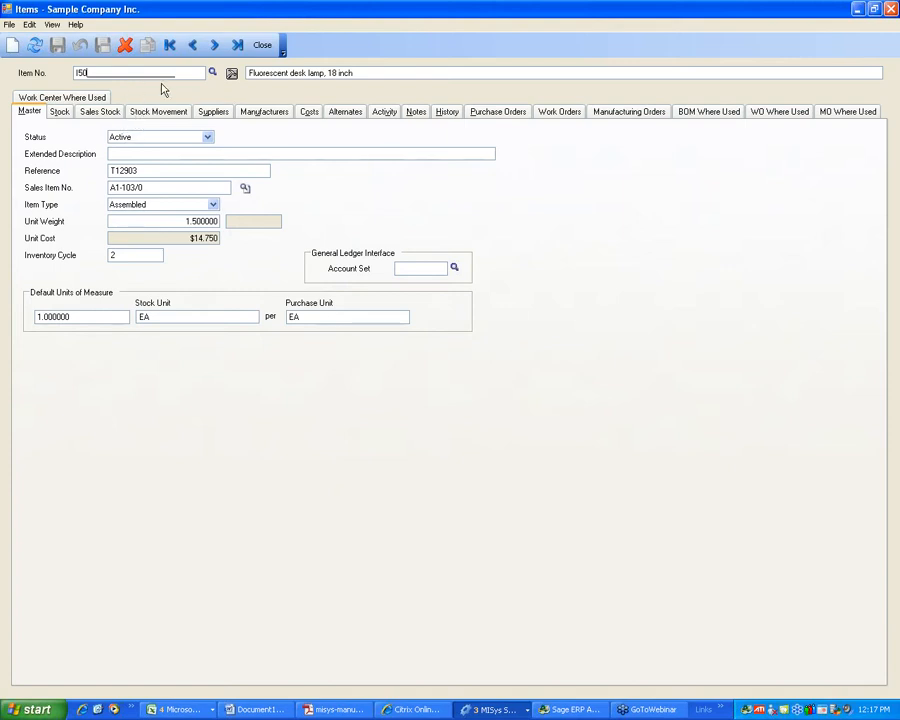
pyautogui.click(264, 46)
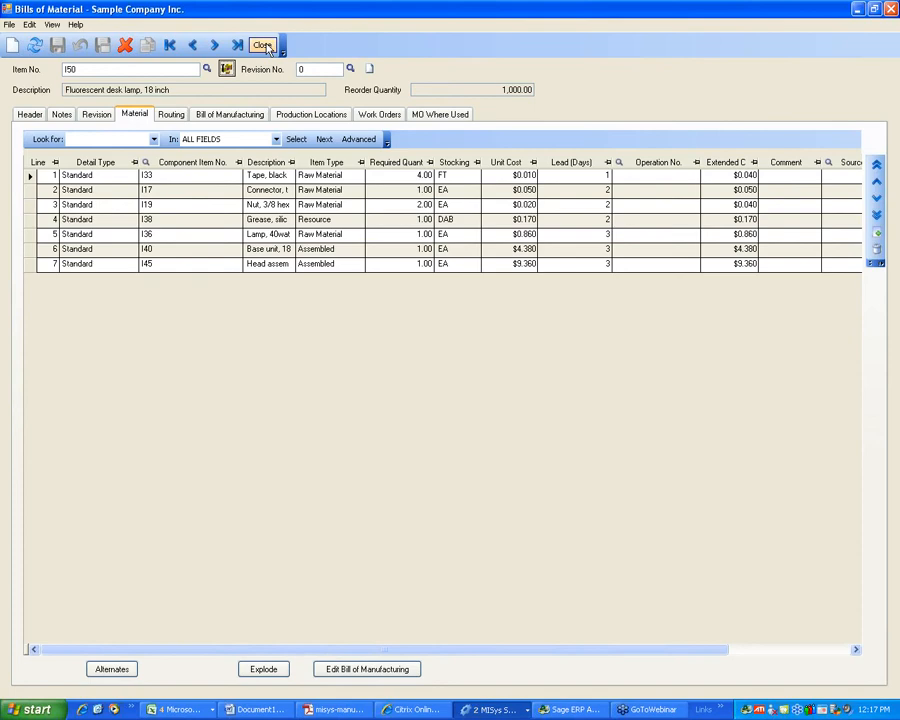
pyautogui.click(262, 45)
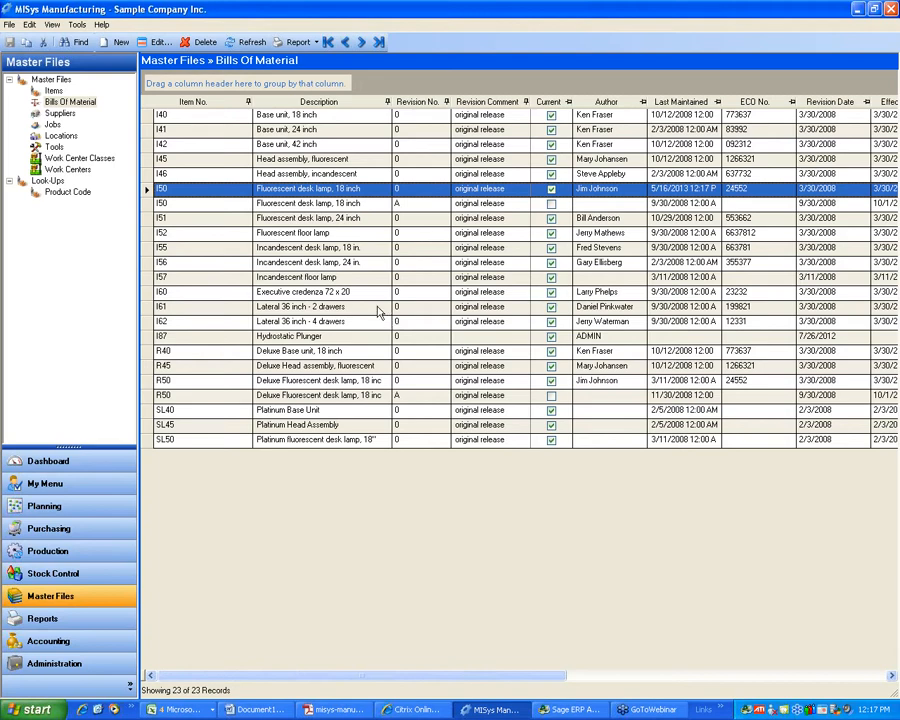
# - Display the Material Requirements Planning workflow in the planning area and narrow the navigation pane slightly
pyautogui.click(46, 506)
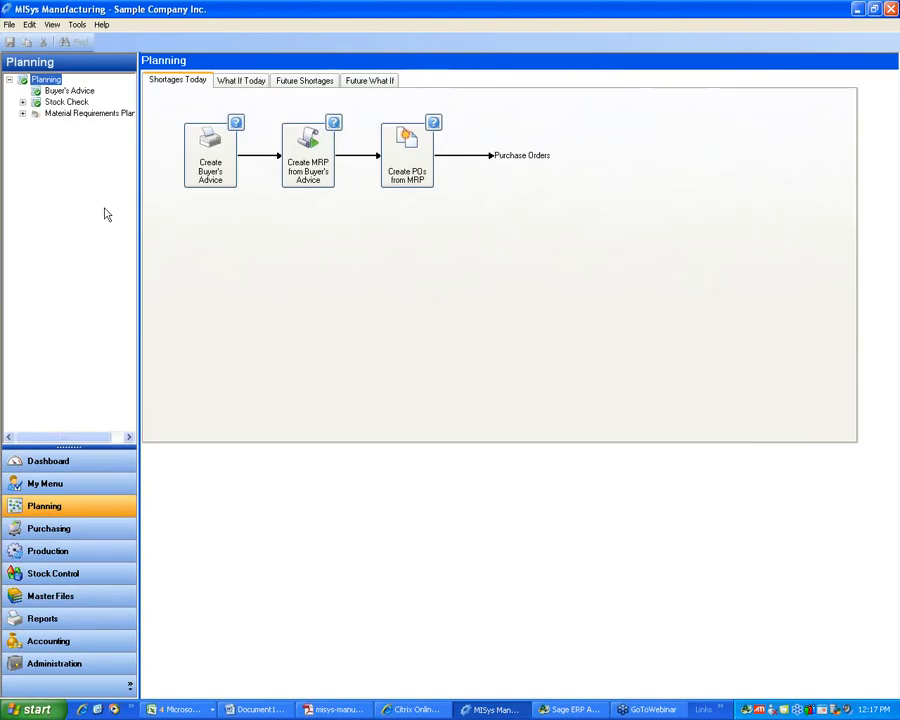
pyautogui.click(69, 114)
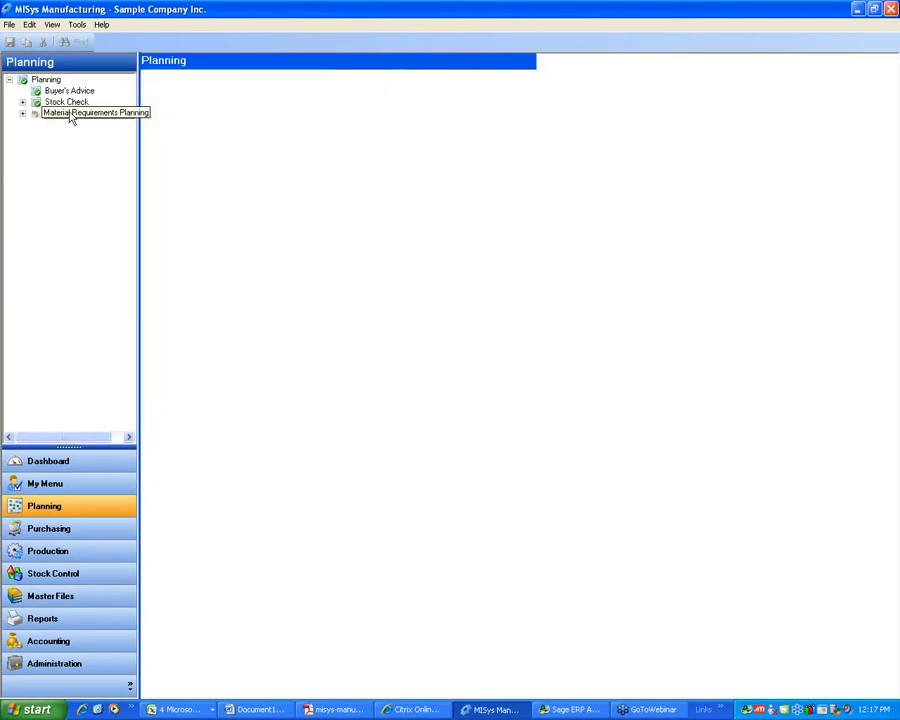
pyautogui.moveTo(140, 237); pyautogui.dragTo(131, 237)
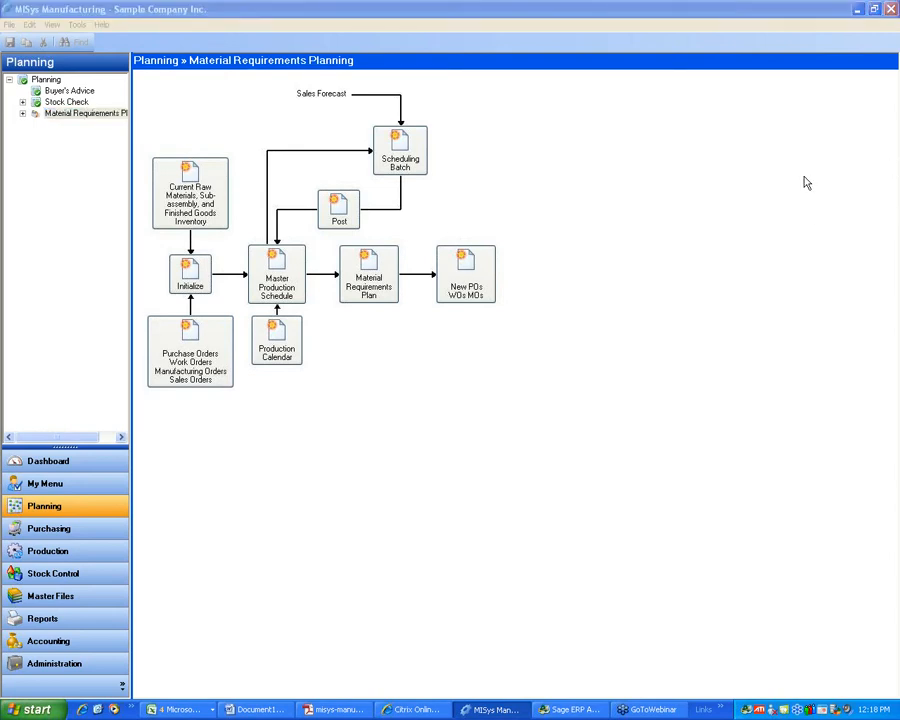
pyautogui.click(788, 210)
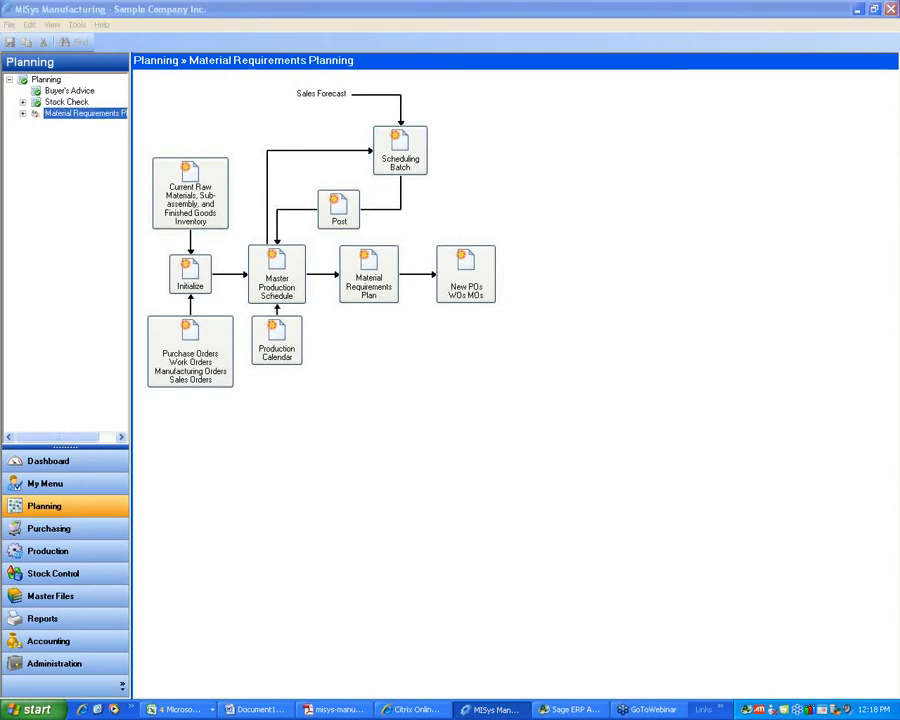
pyautogui.moveTo(150, 159)
pyautogui.mouseDown()
pyautogui.moveTo(222, 160)
pyautogui.moveTo(222, 230)
pyautogui.moveTo(152, 220)
pyautogui.moveTo(153, 160)
pyautogui.mouseUp()
pyautogui.moveTo(155, 227); pyautogui.dragTo(152, 160)
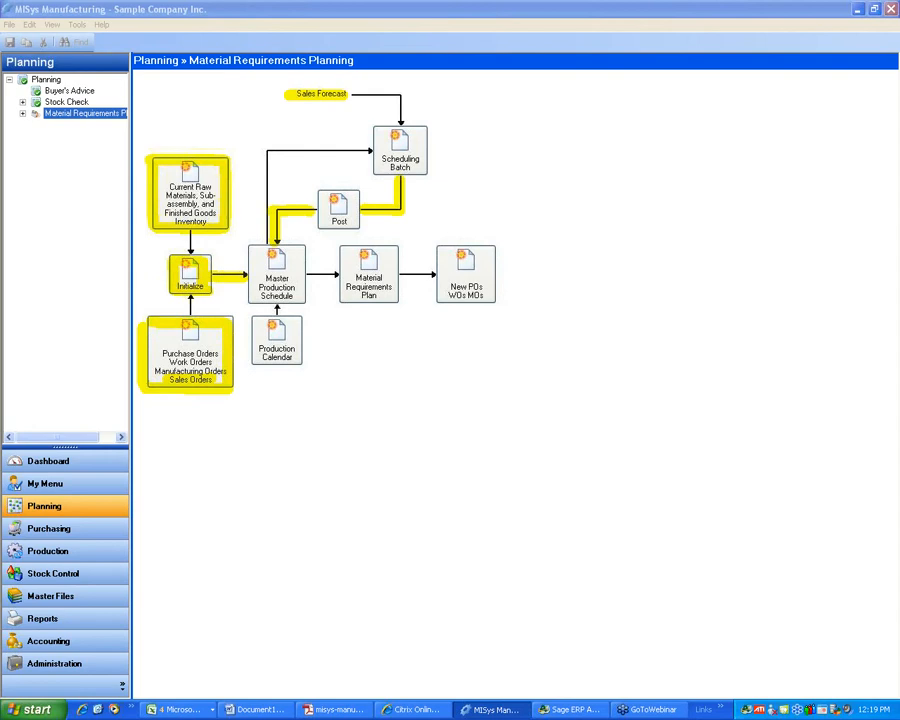
pyautogui.moveTo(252, 249)
pyautogui.mouseDown()
pyautogui.moveTo(299, 249)
pyautogui.moveTo(295, 301)
pyautogui.moveTo(258, 301)
pyautogui.moveTo(253, 251)
pyautogui.mouseUp()
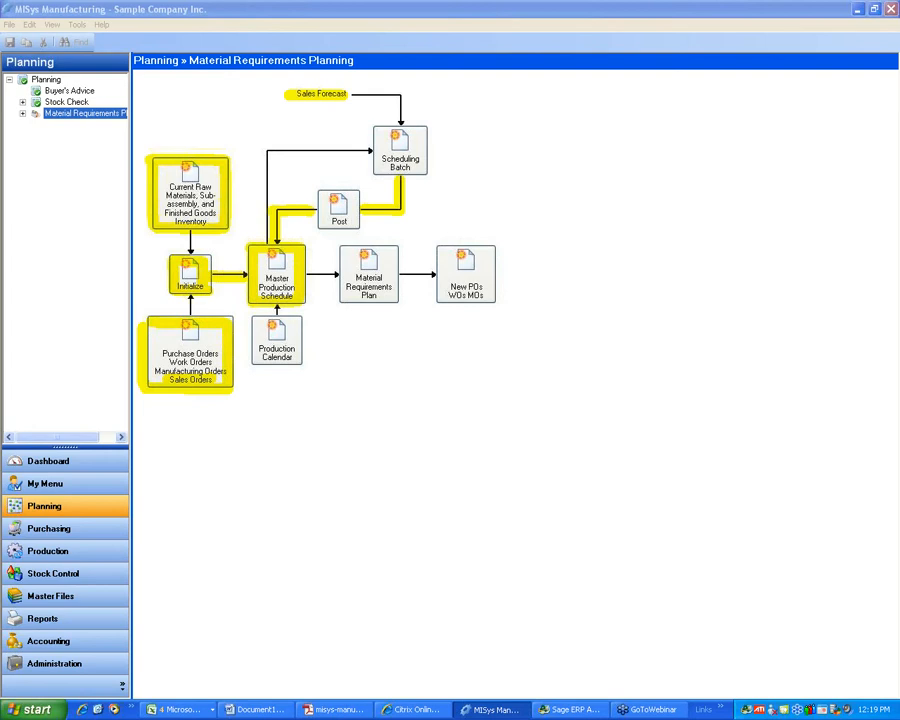
pyautogui.moveTo(306, 272); pyautogui.dragTo(338, 277)
pyautogui.moveTo(398, 273); pyautogui.dragTo(434, 274)
# - List the master production schedules under Material Requirements Planning and open schedule 001
pyautogui.click(23, 114)
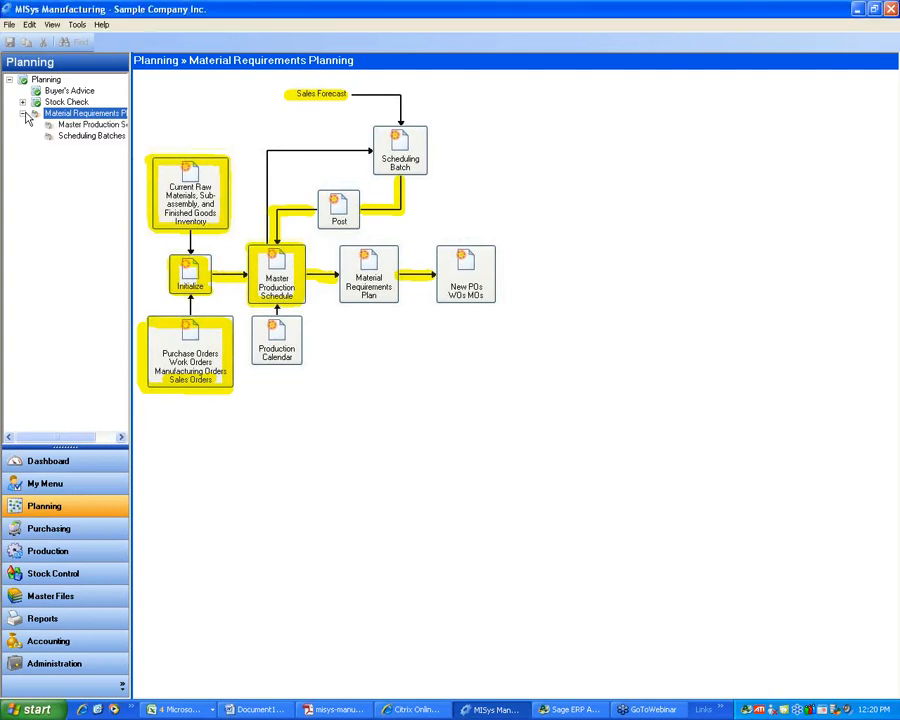
pyautogui.click(92, 127)
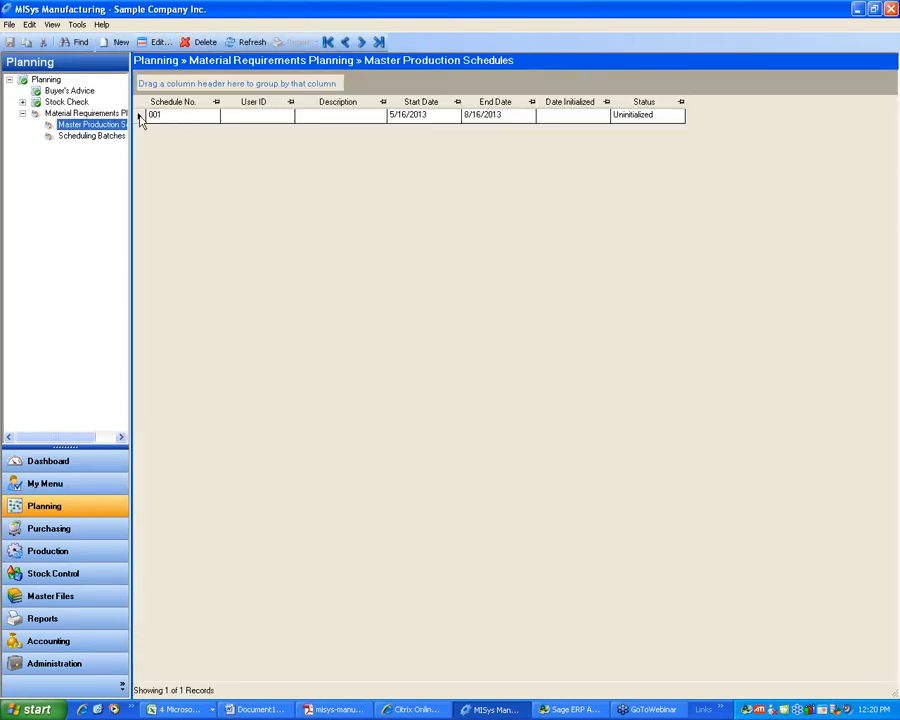
pyautogui.doubleClick(141, 116)
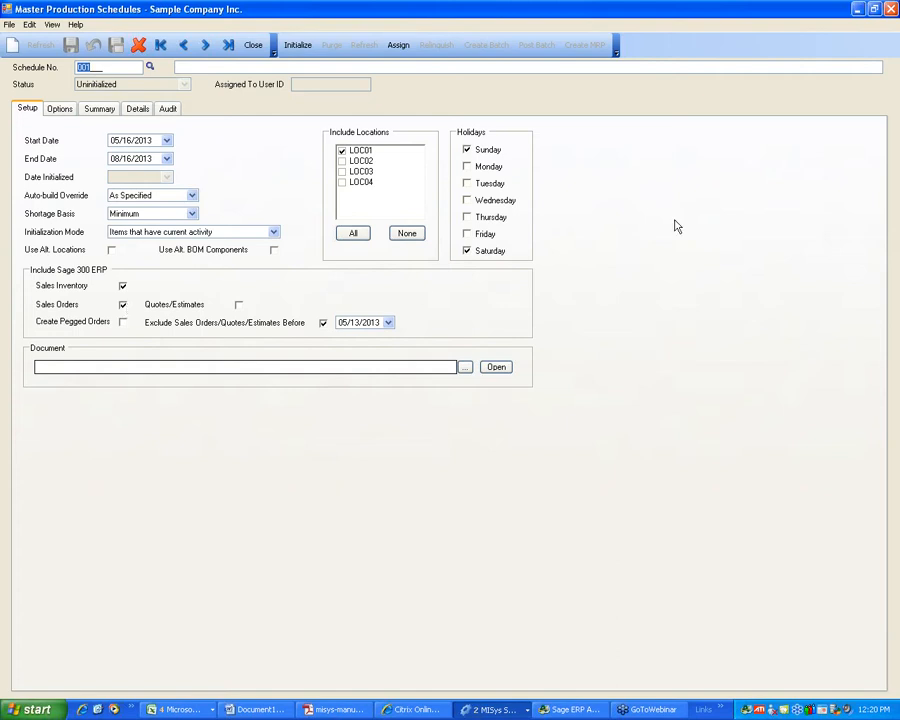
pyautogui.click(891, 181)
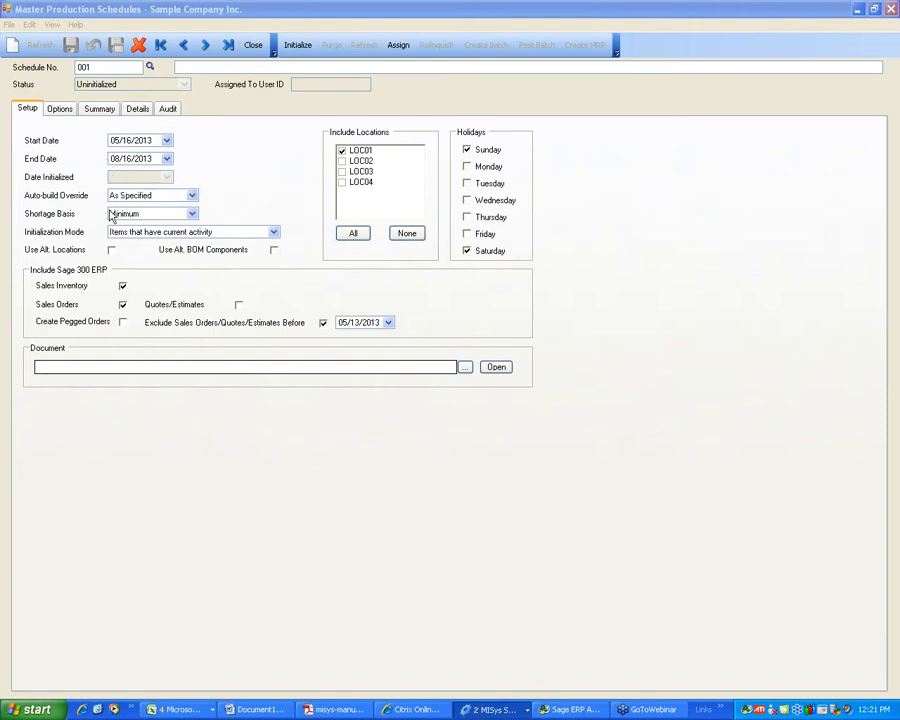
# - Review the shortage basis options, choose Minimum, and initialize schedule 001 with Sage 300 ERP sales orders included
pyautogui.click(192, 214)
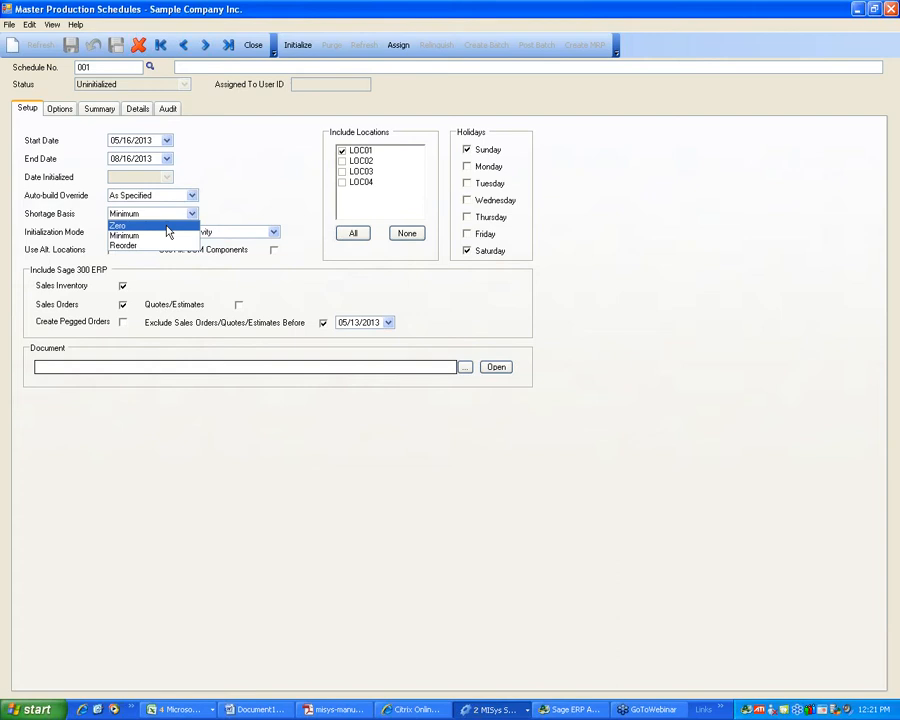
pyautogui.click(143, 241)
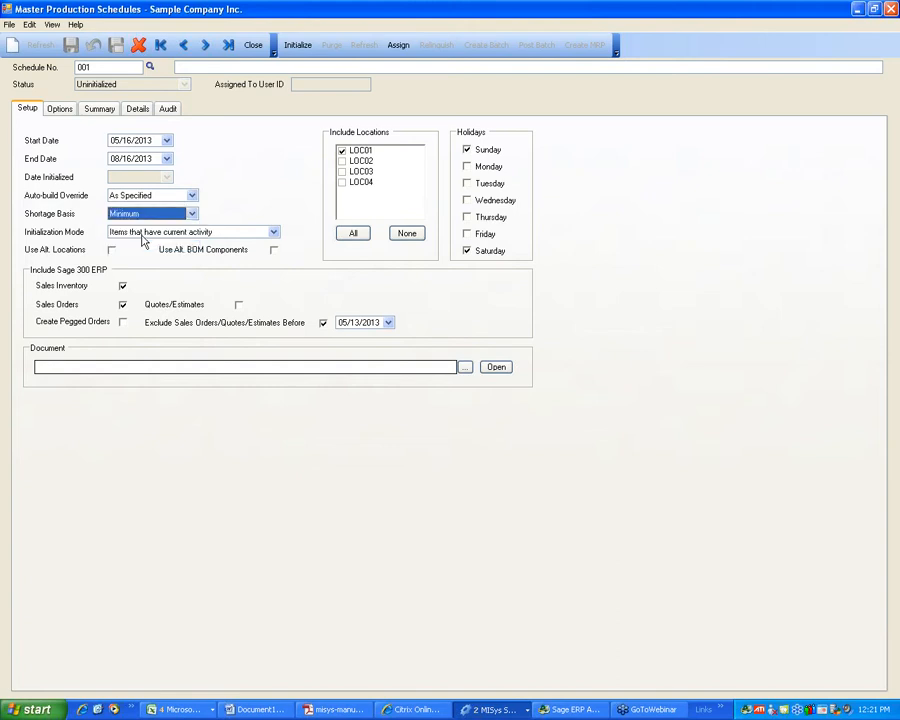
pyautogui.click(192, 215)
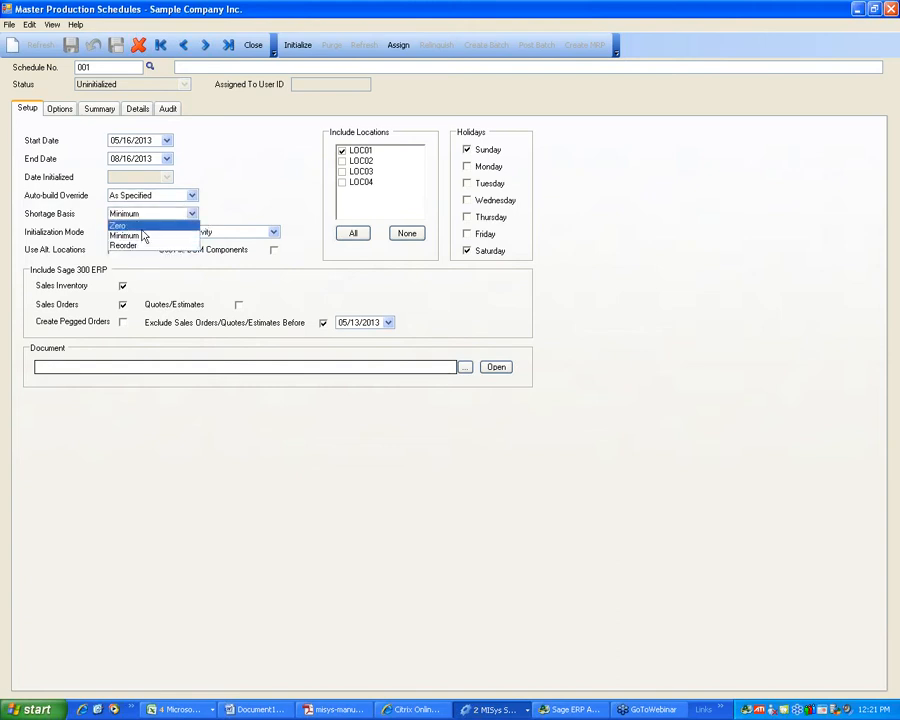
pyautogui.click(139, 237)
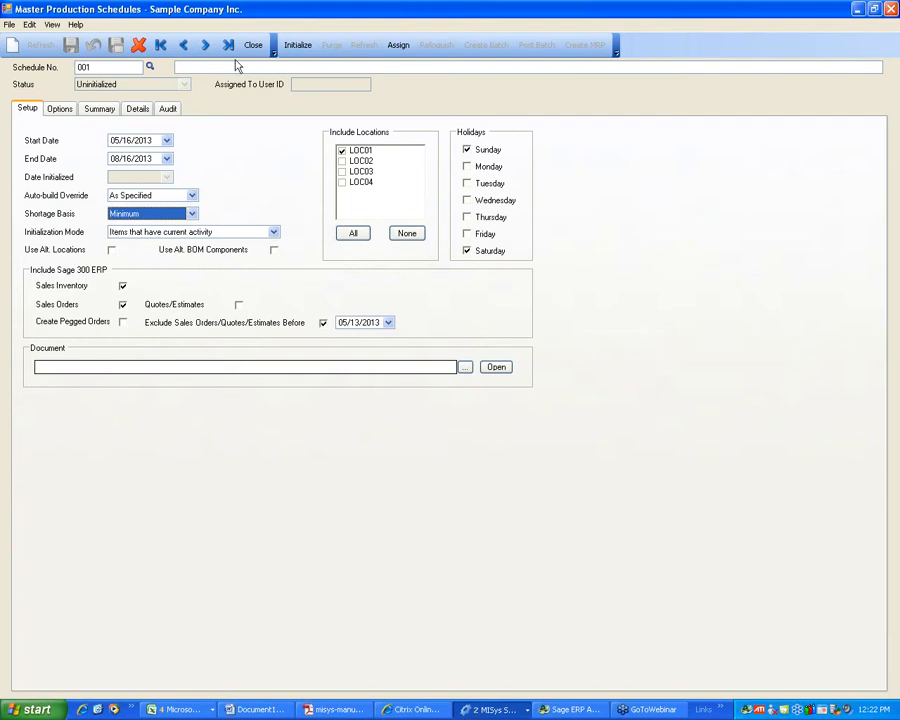
pyautogui.click(298, 44)
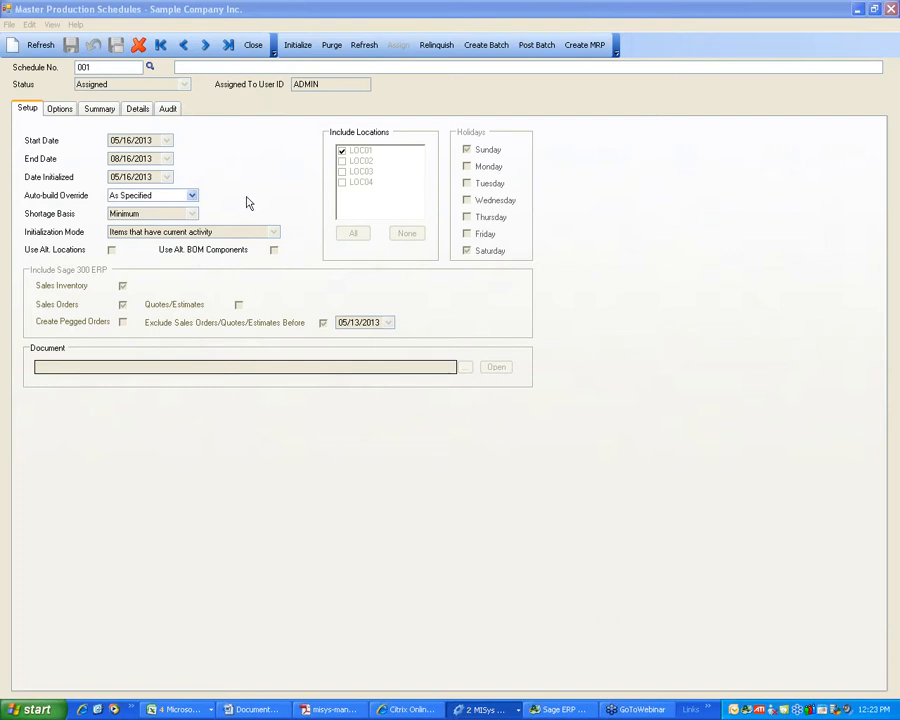
# - Display the schedule summary, select item I50, and bring up its detailed schedule entries
pyautogui.click(98, 110)
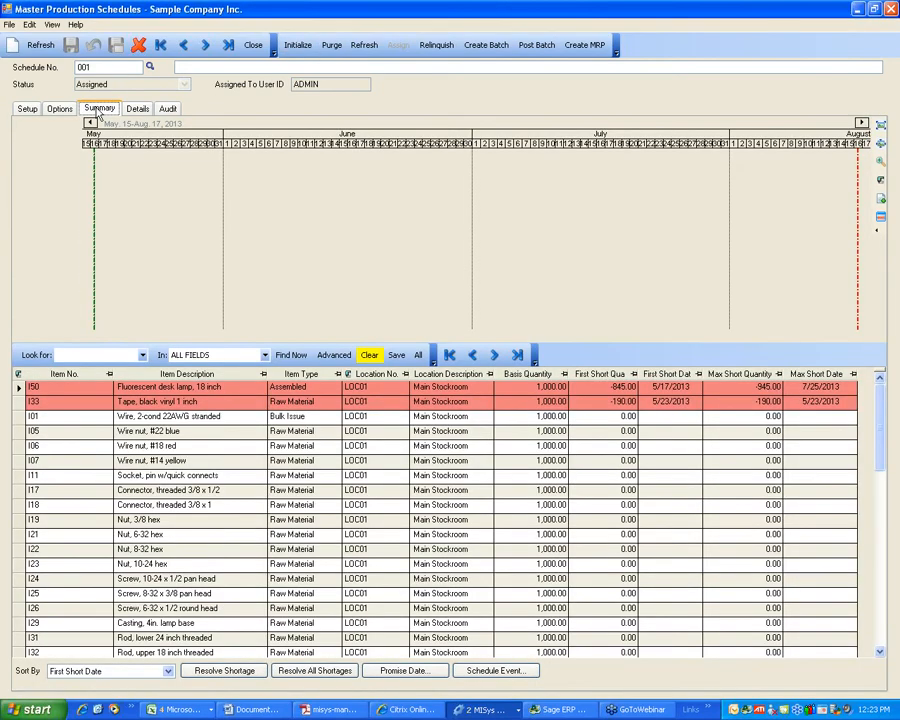
pyautogui.click(250, 386)
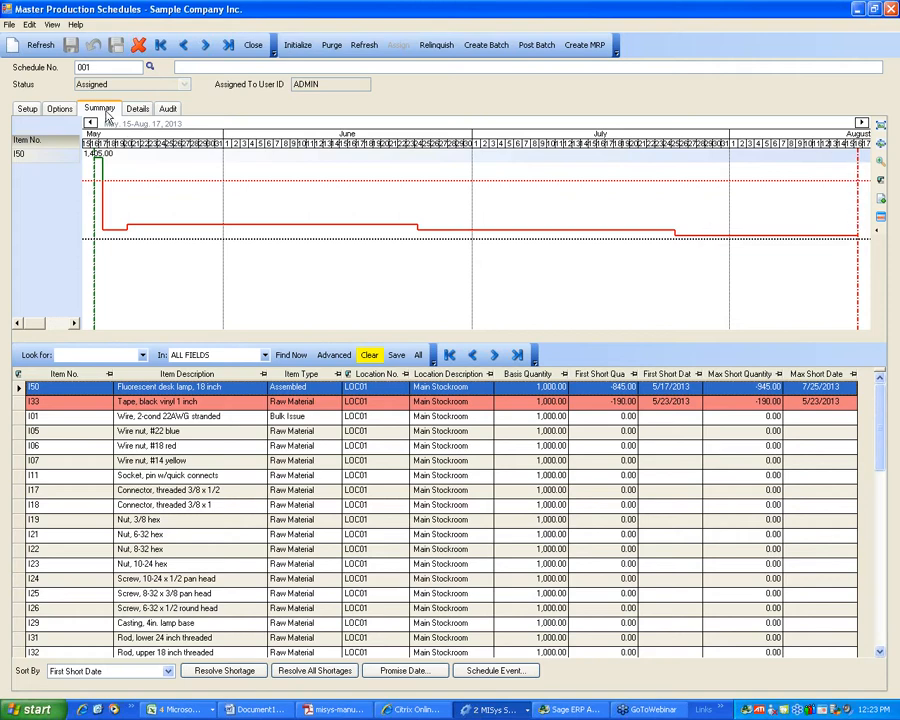
pyautogui.click(139, 110)
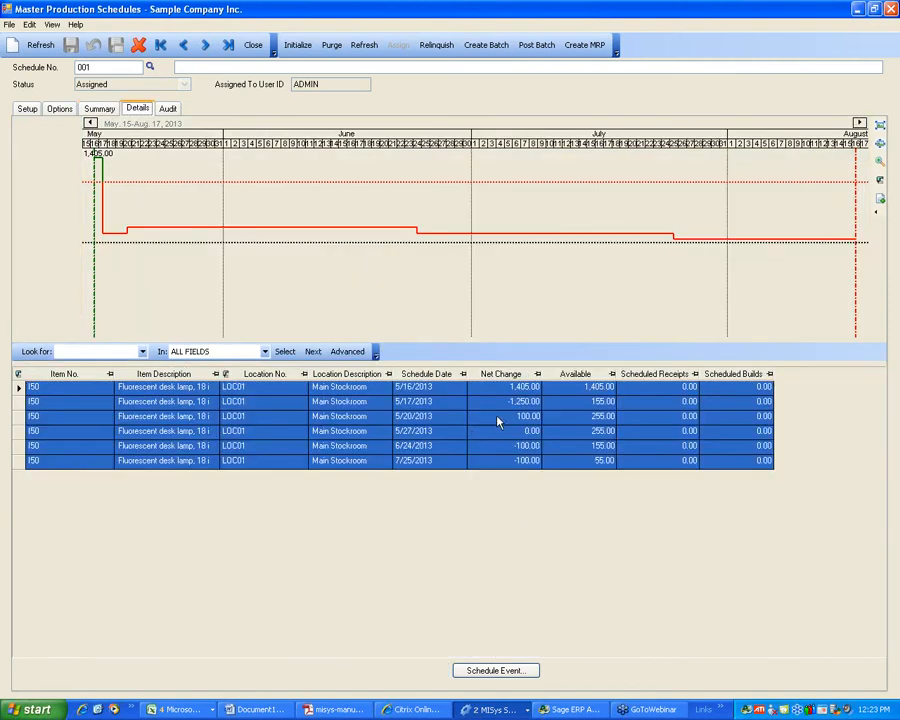
# - Examine the orders behind I50's schedule entries dated 5/17/2013 through 7/25/2013 on the timeline
pyautogui.click(529, 405)
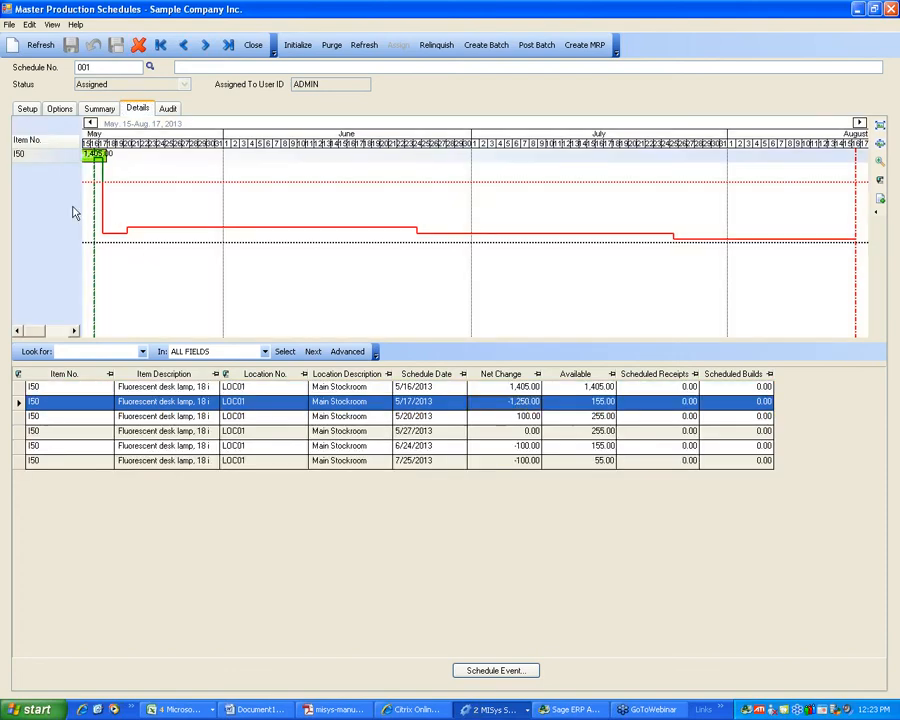
pyautogui.moveTo(99, 160)
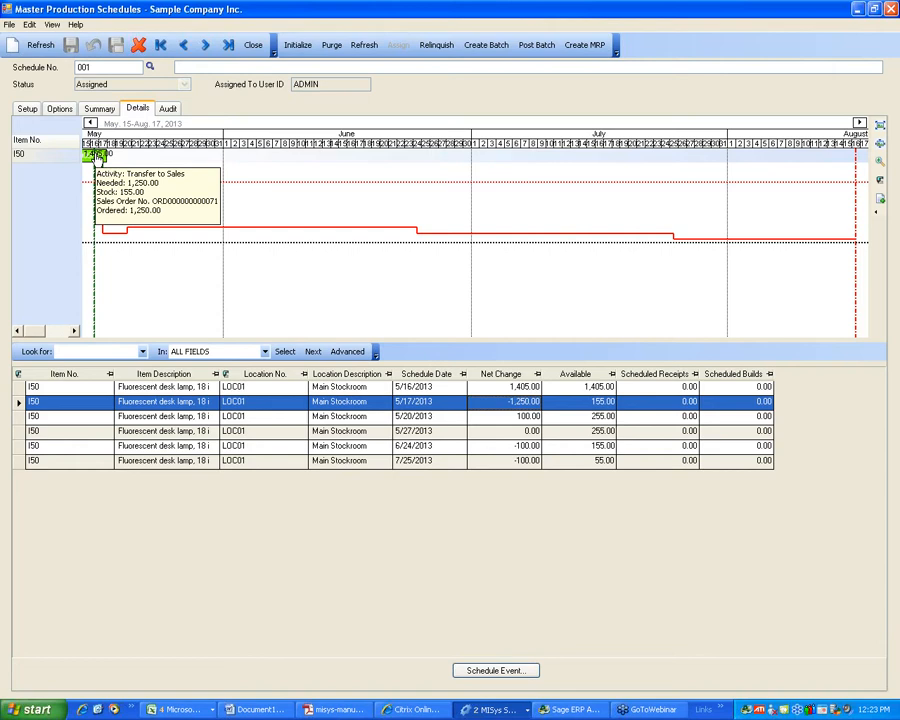
pyautogui.click(503, 417)
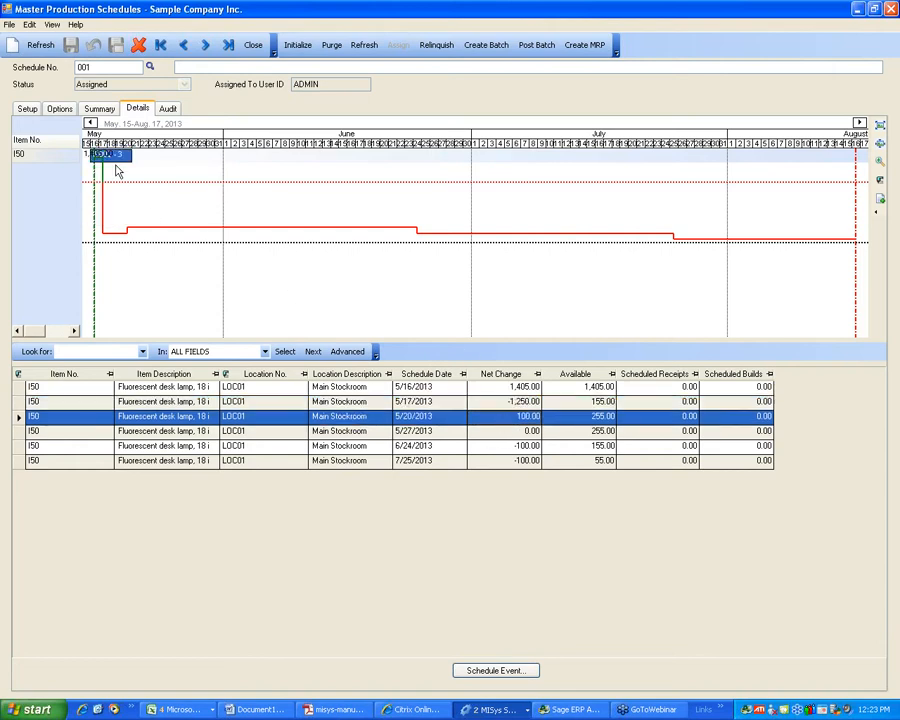
pyautogui.click(502, 432)
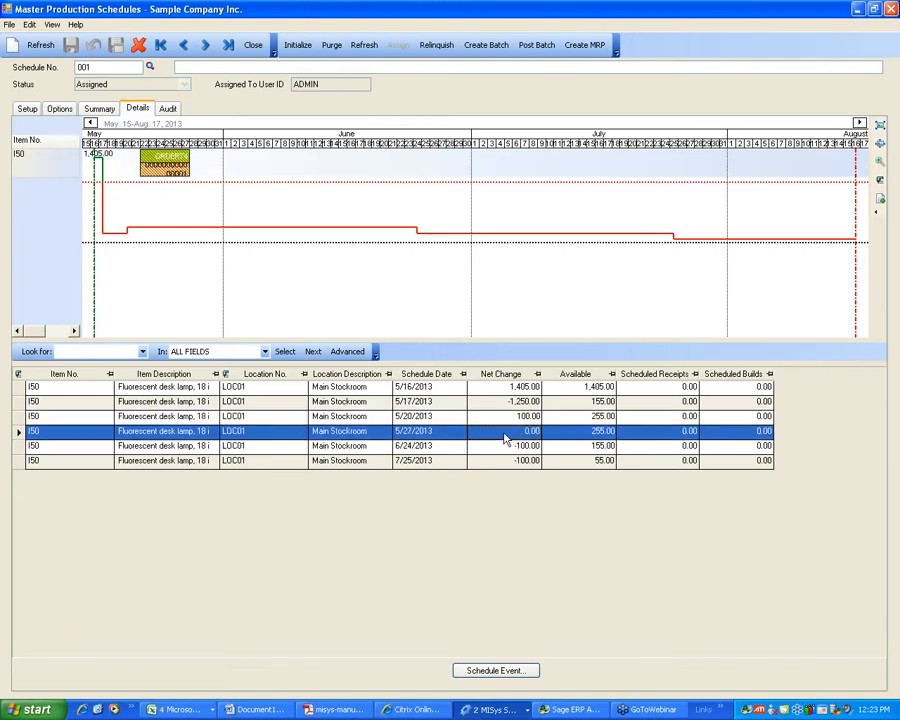
pyautogui.moveTo(162, 163)
pyautogui.click(18, 446)
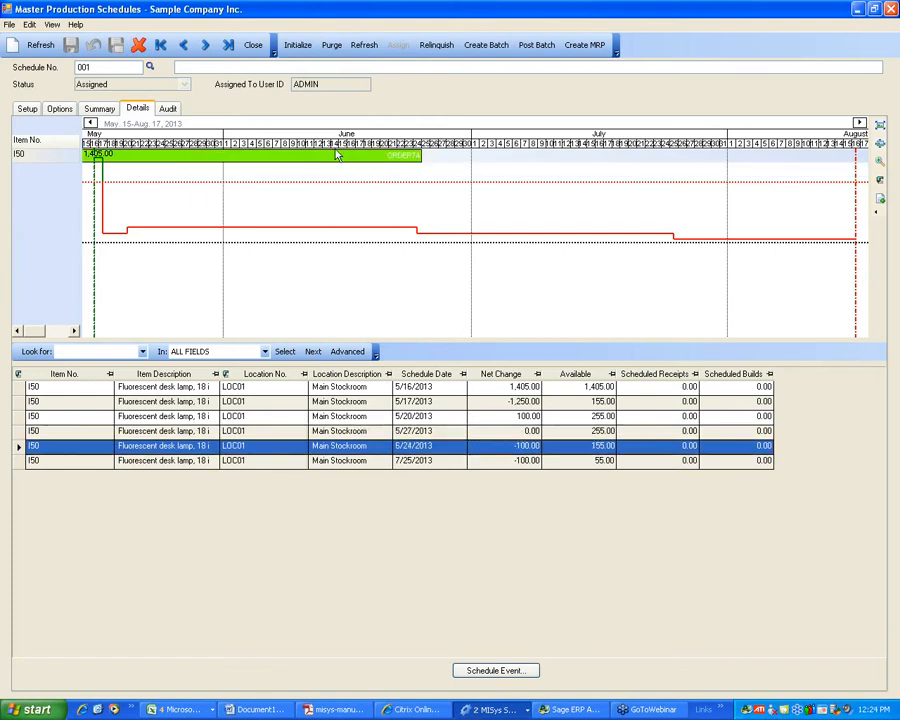
pyautogui.click(19, 461)
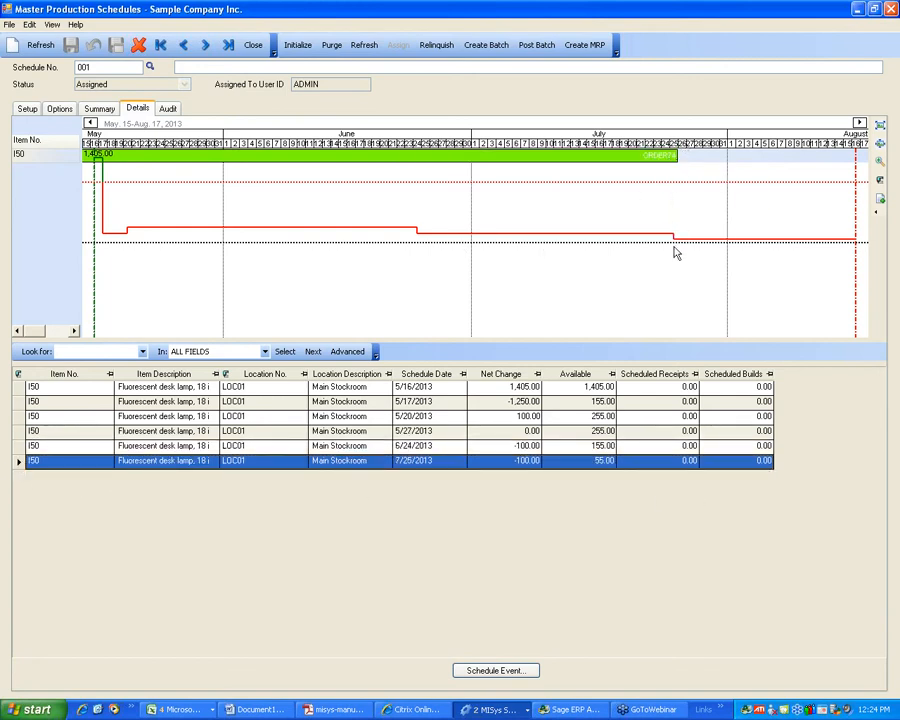
pyautogui.moveTo(667, 160)
# - Purge schedule 001, exclude Sage 300 ERP sales orders in its setup, and close the schedule
pyautogui.click(331, 45)
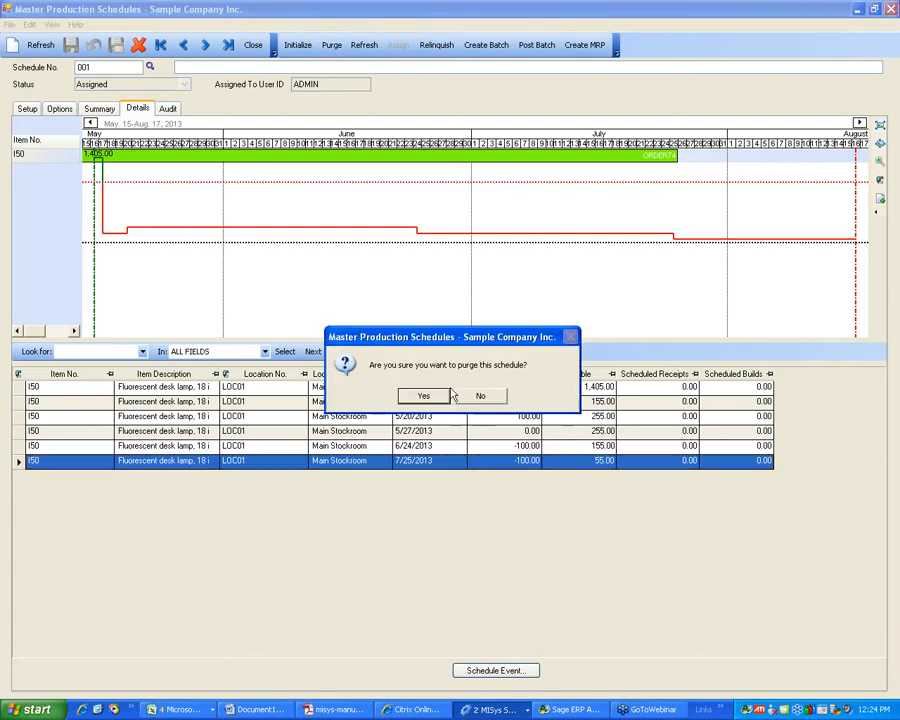
pyautogui.click(423, 396)
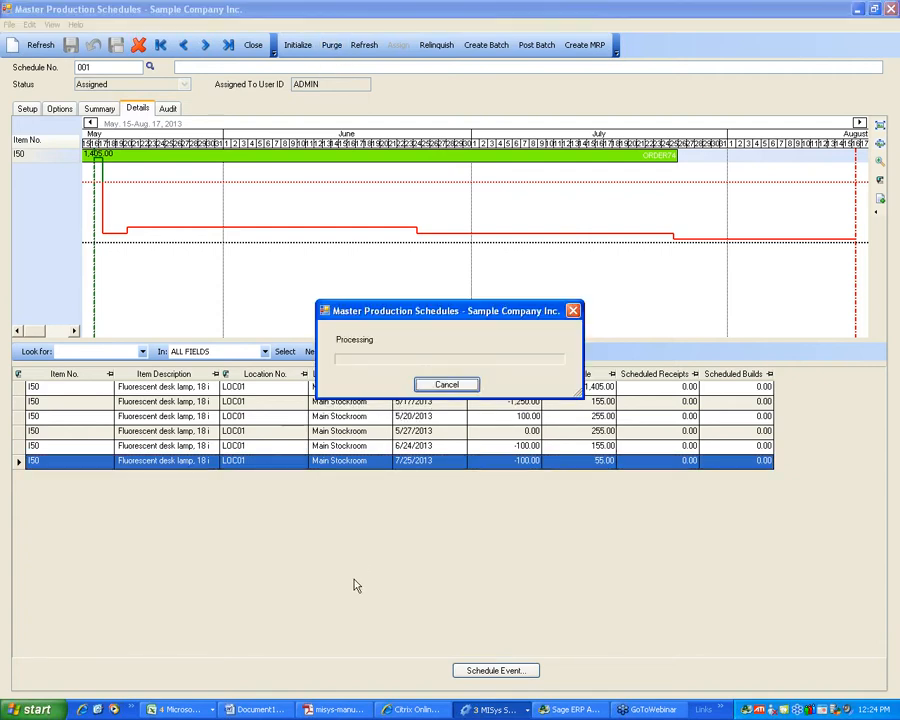
pyautogui.click(28, 109)
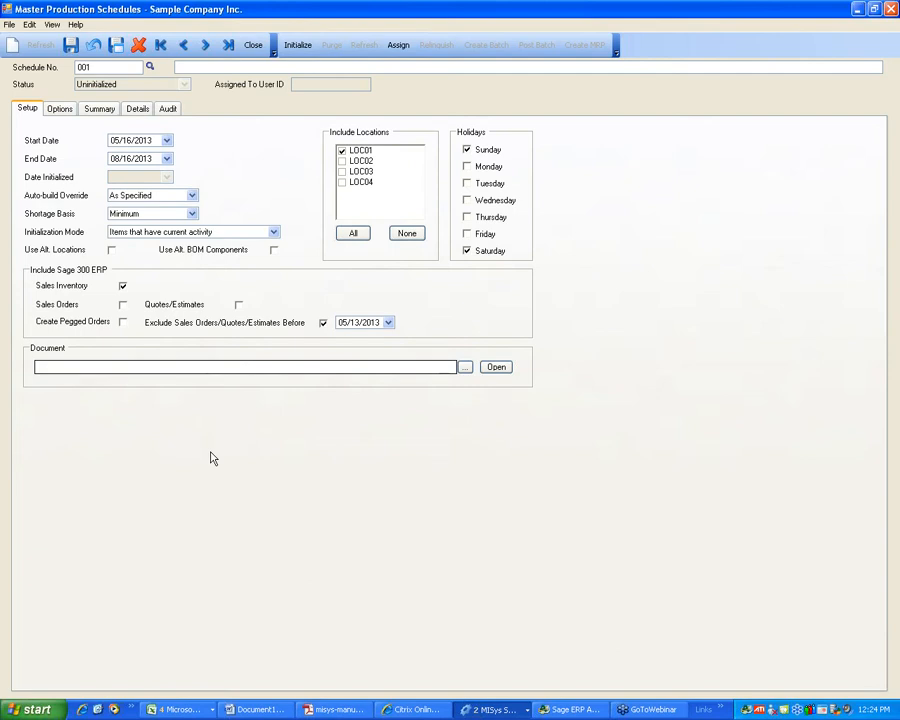
pyautogui.click(256, 47)
# - Review the forecast entries in scheduling batch 000001, the 3 month plan for XYZ Company, and close the batch
pyautogui.click(88, 137)
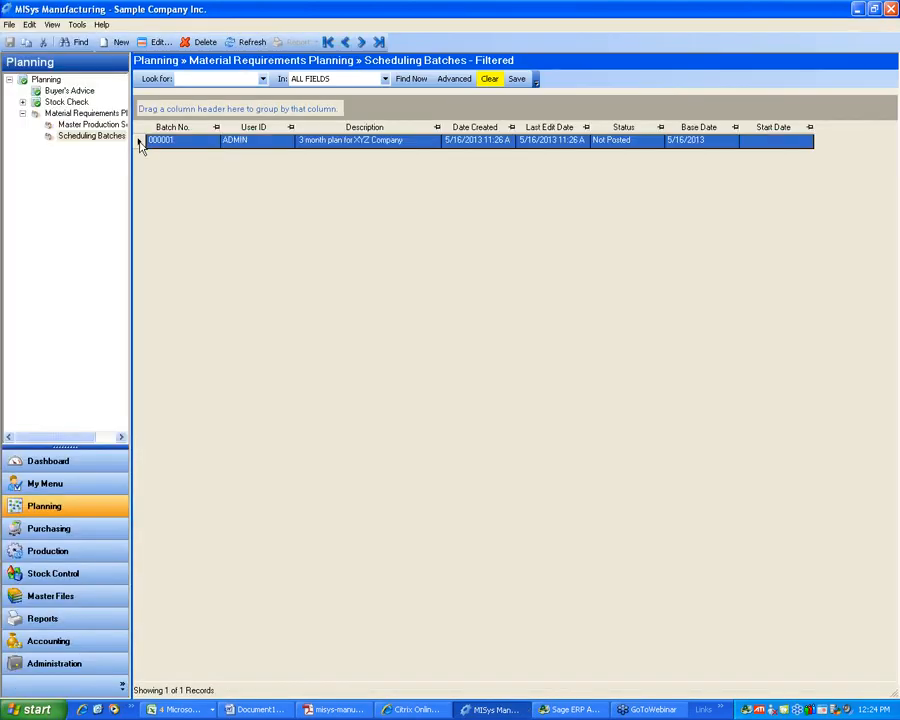
pyautogui.doubleClick(140, 143)
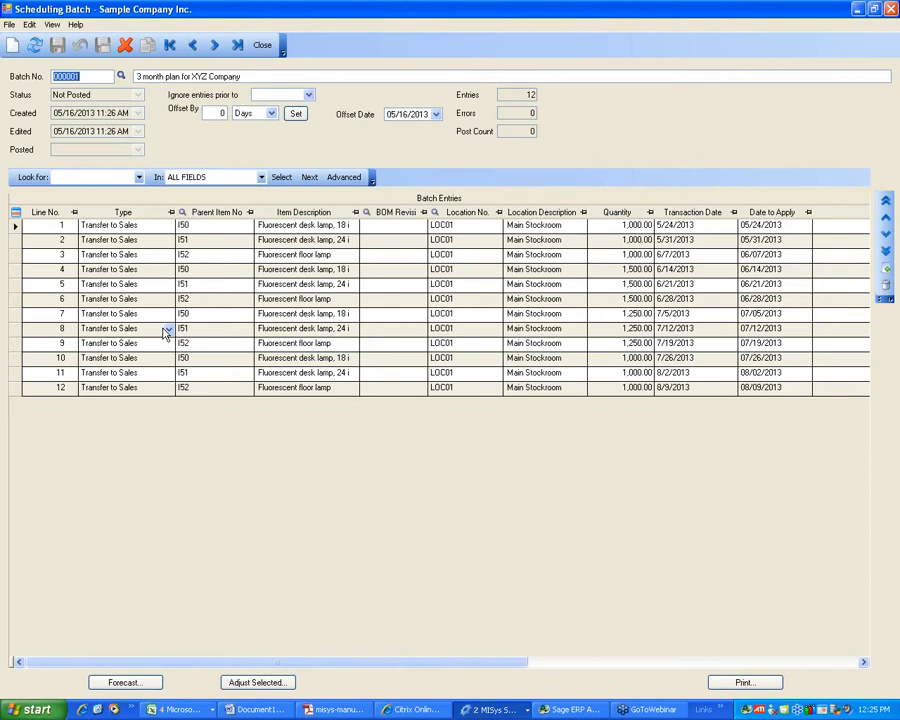
pyautogui.click(263, 48)
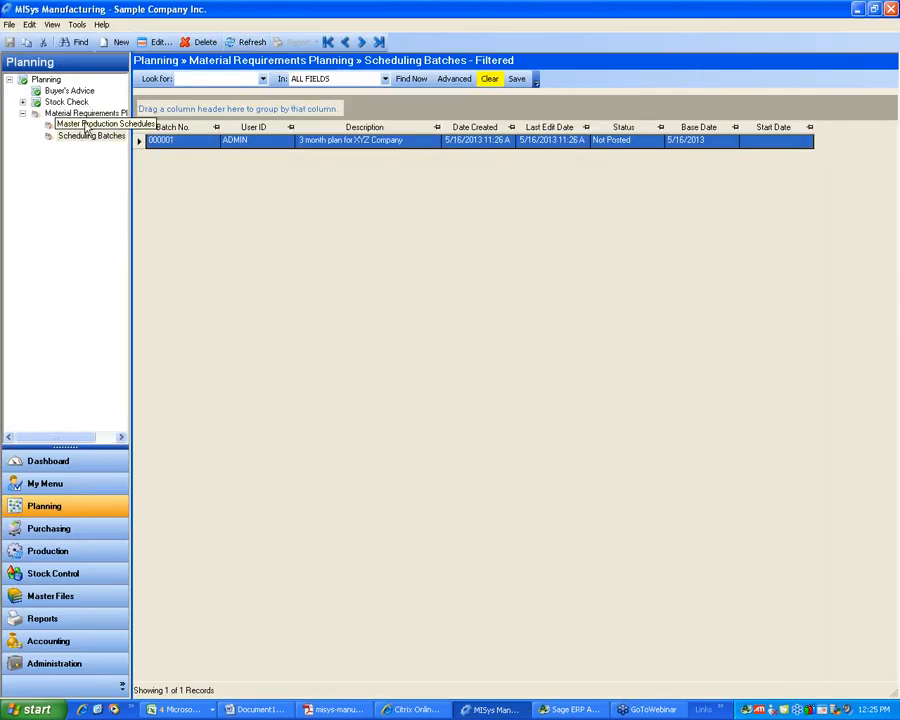
# - Reopen master production schedule 001 and initialize it without sales orders
pyautogui.click(60, 124)
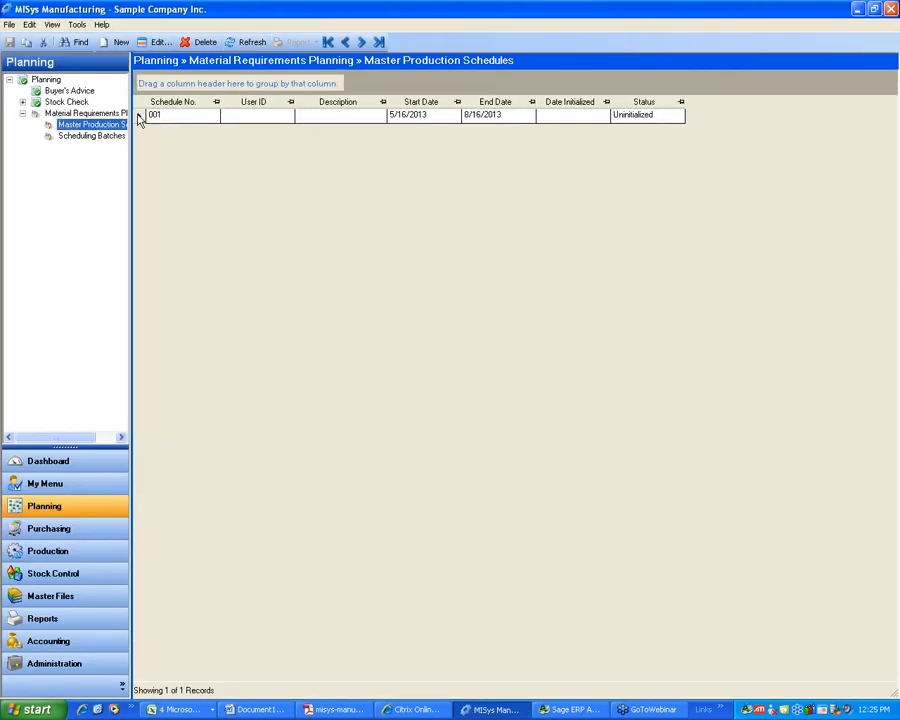
pyautogui.doubleClick(170, 114)
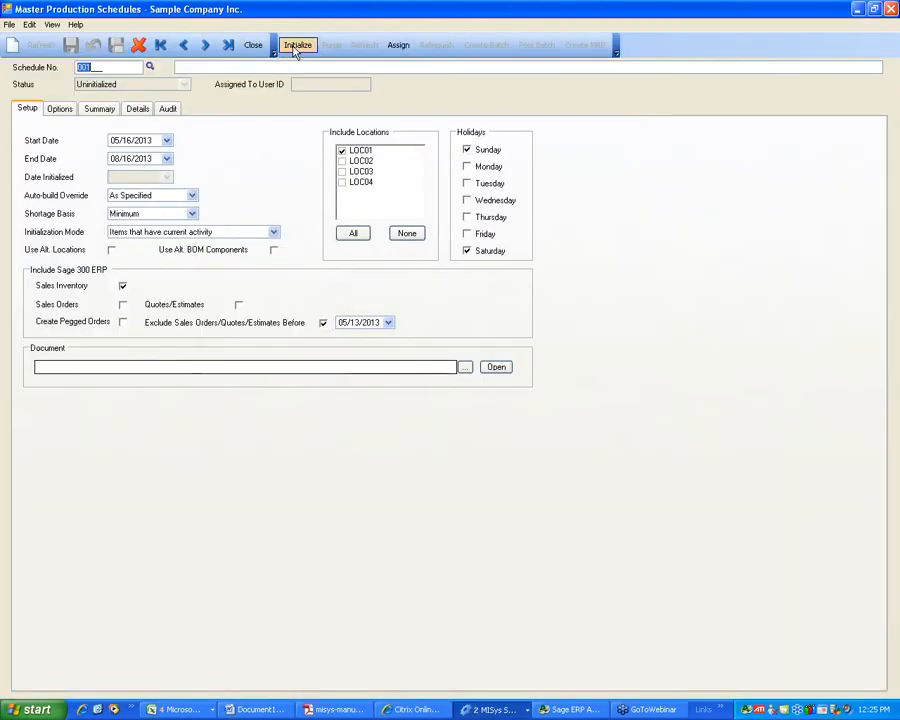
pyautogui.click(296, 46)
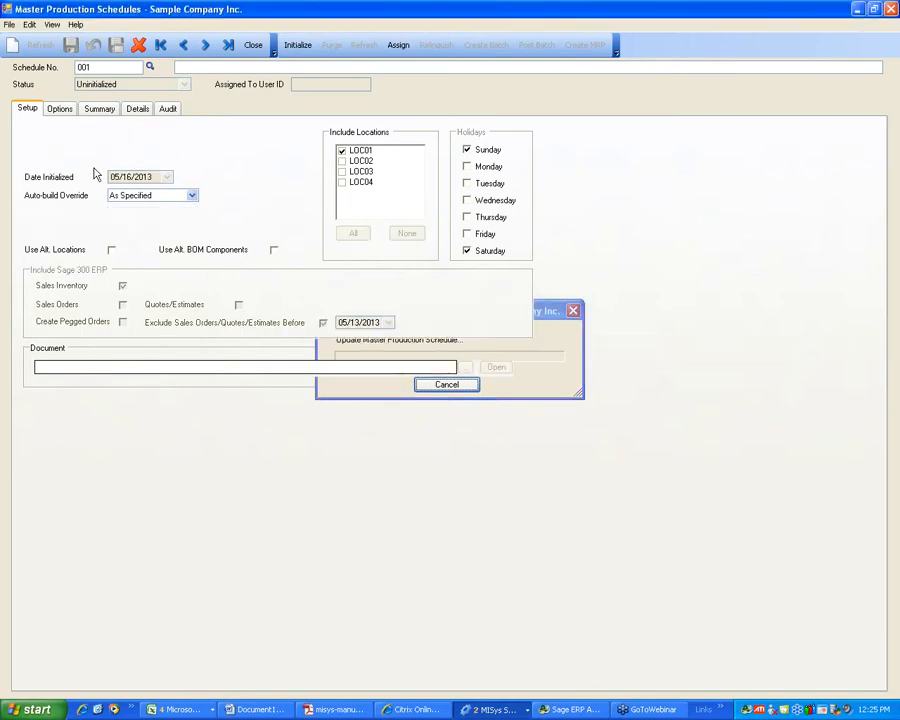
# - Review the schedule summary and examine the orders behind item I33's entry for 5/17/2013
pyautogui.click(90, 112)
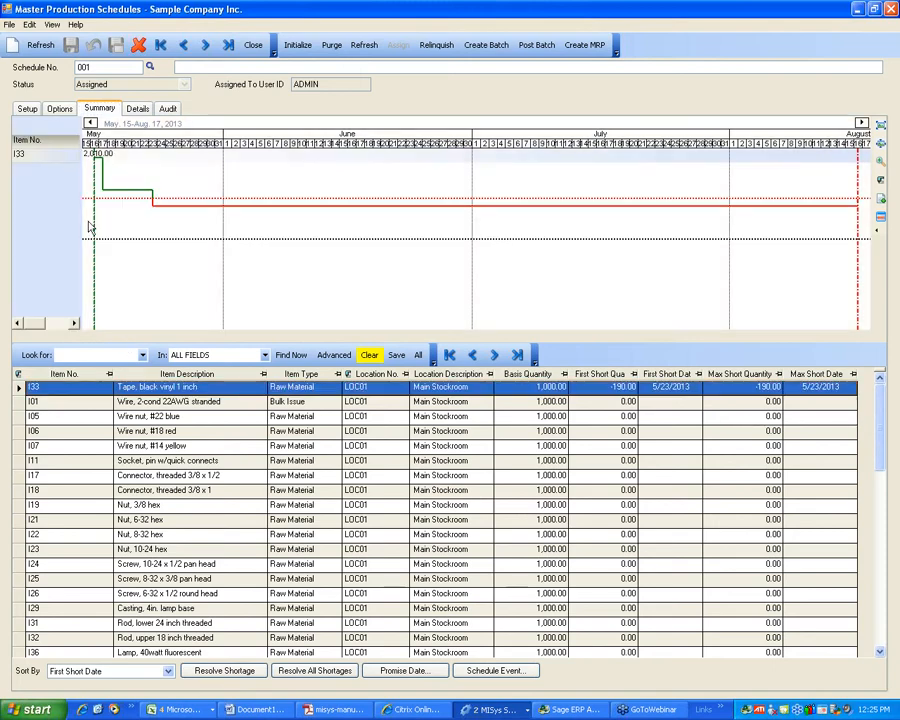
pyautogui.click(137, 111)
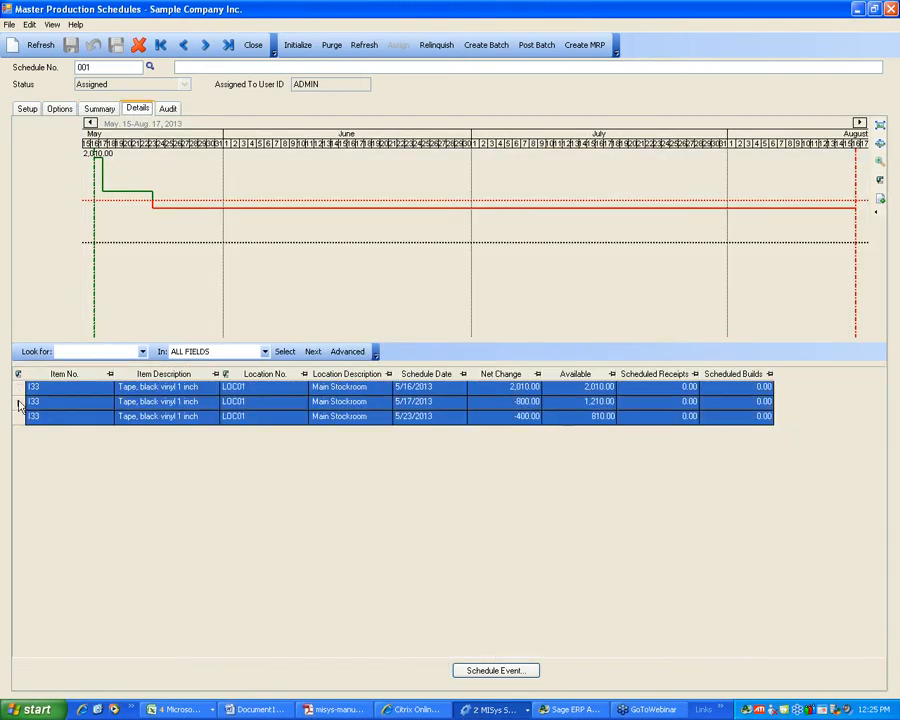
pyautogui.click(17, 401)
pyautogui.moveTo(108, 172)
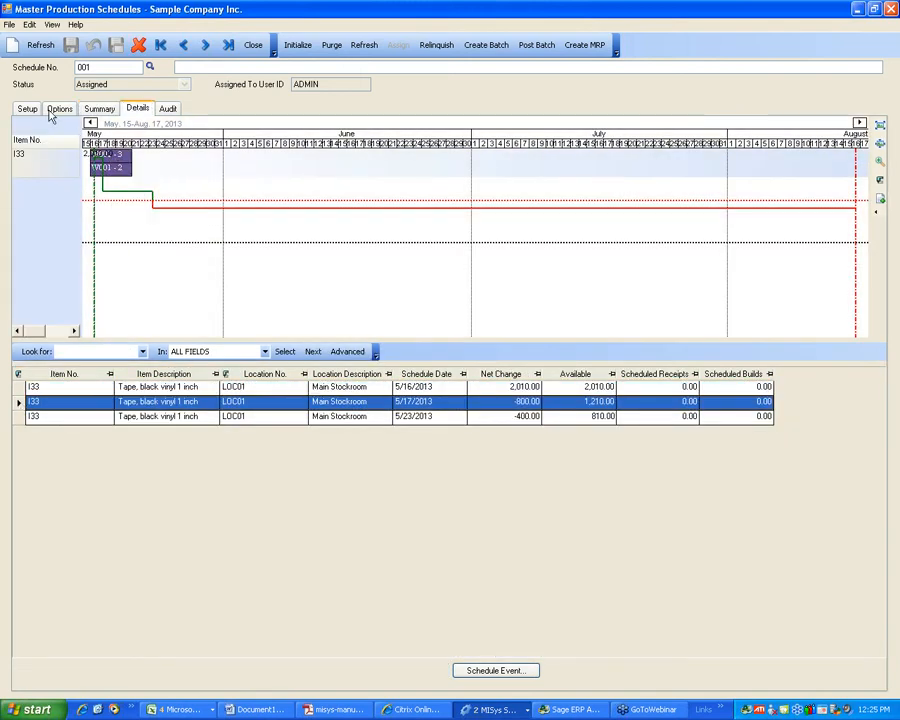
# - Return to the schedule summary and post batch 000001 with the auto-build override As Specified
pyautogui.click(99, 110)
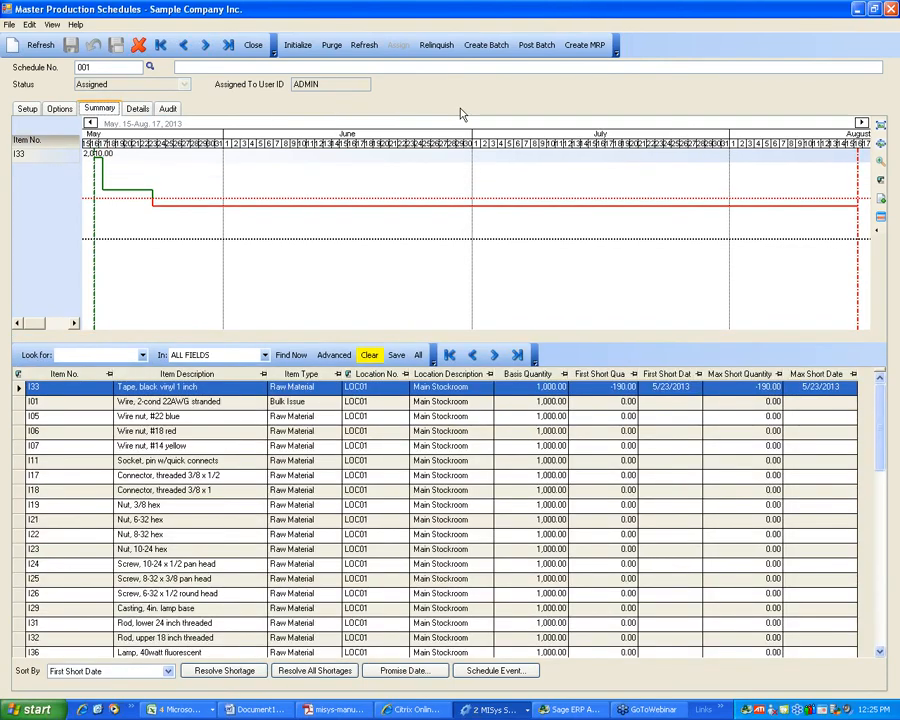
pyautogui.click(538, 47)
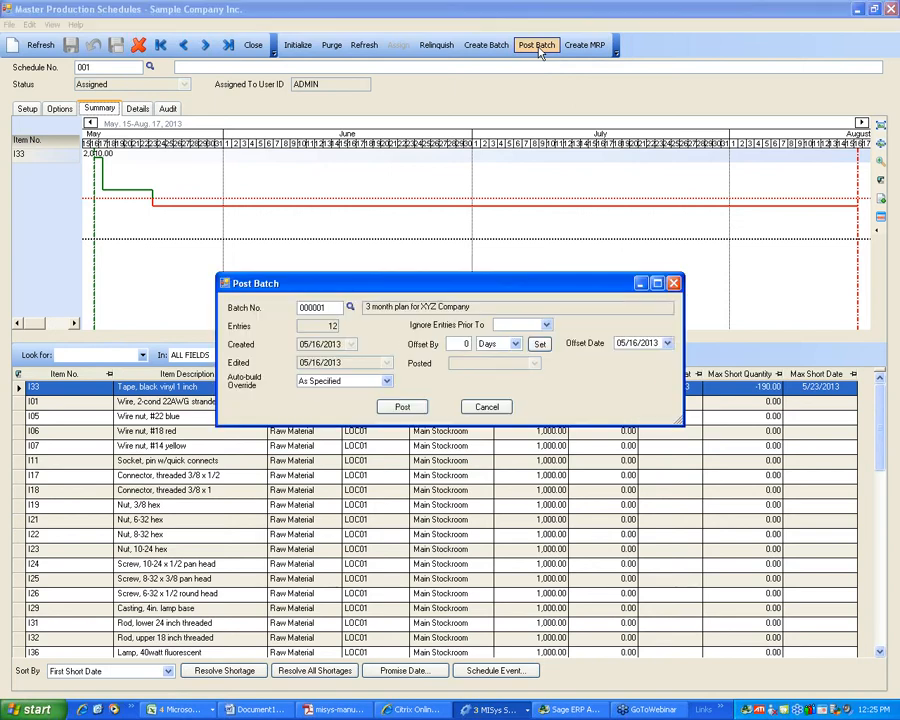
pyautogui.click(402, 408)
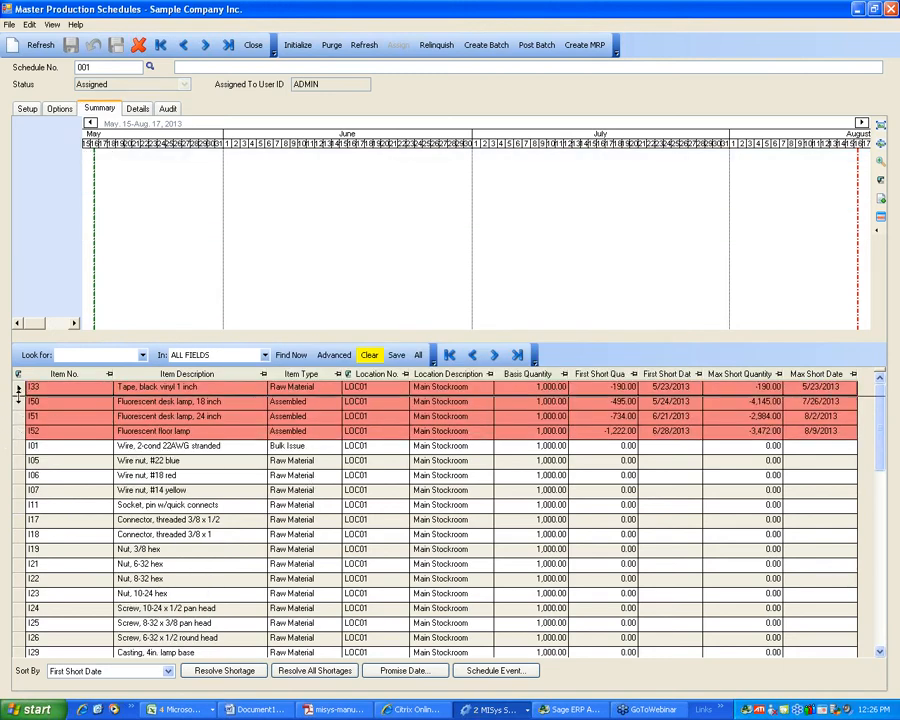
# - Review the projected stock charts of short items I50, I51 and I52 in the schedule summary
pyautogui.click(62, 402)
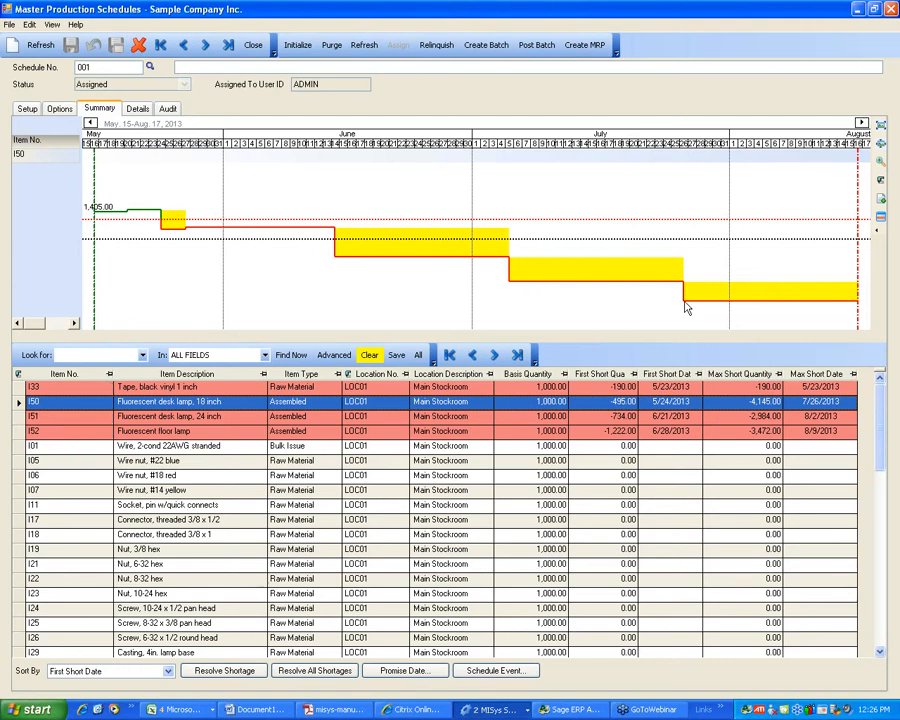
pyautogui.click(17, 416)
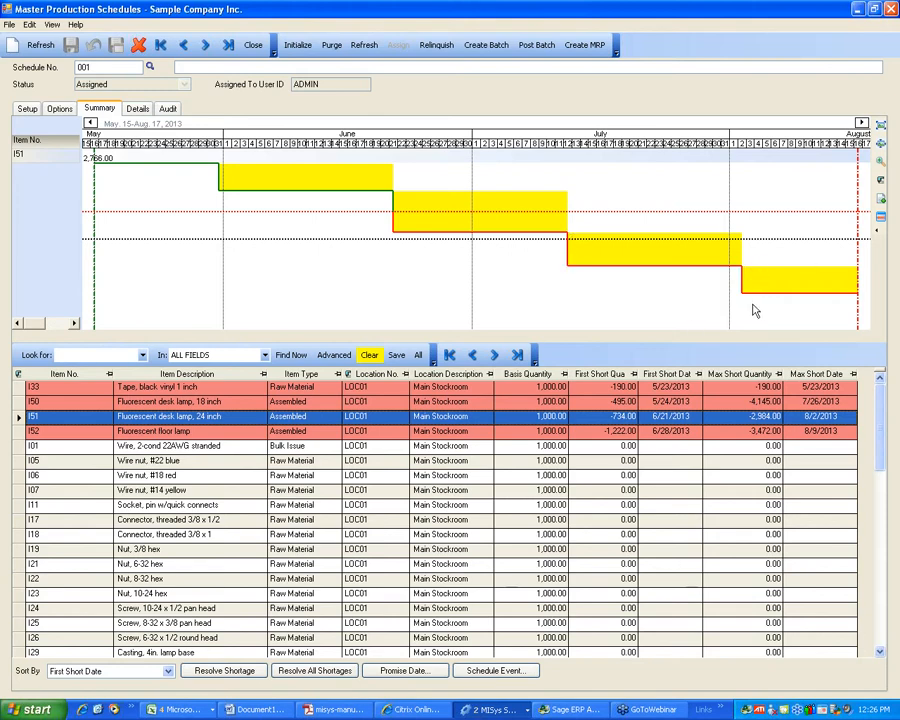
pyautogui.click(21, 428)
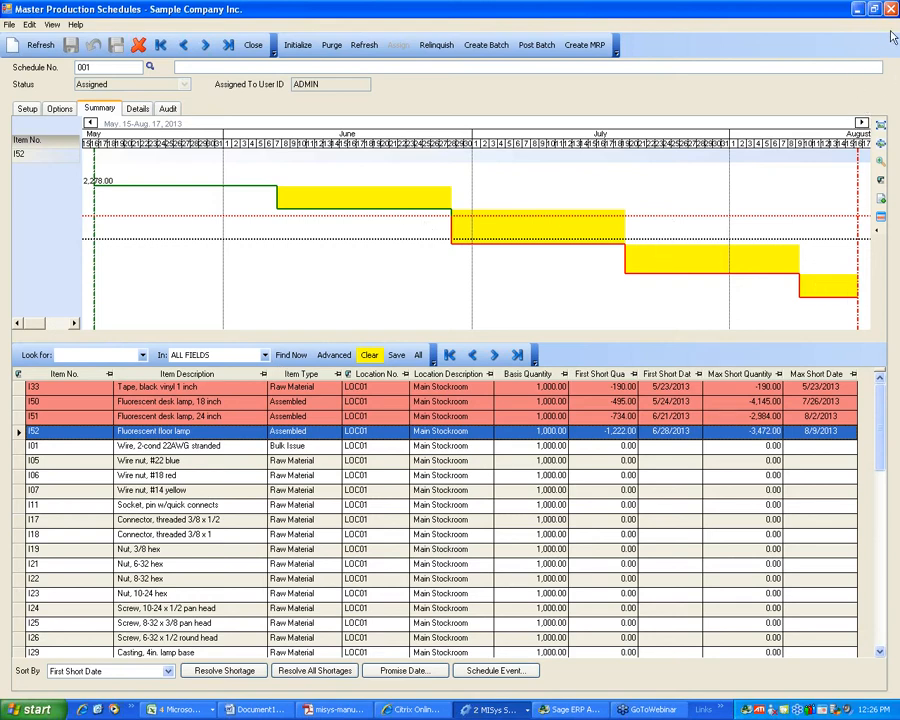
pyautogui.click(891, 34)
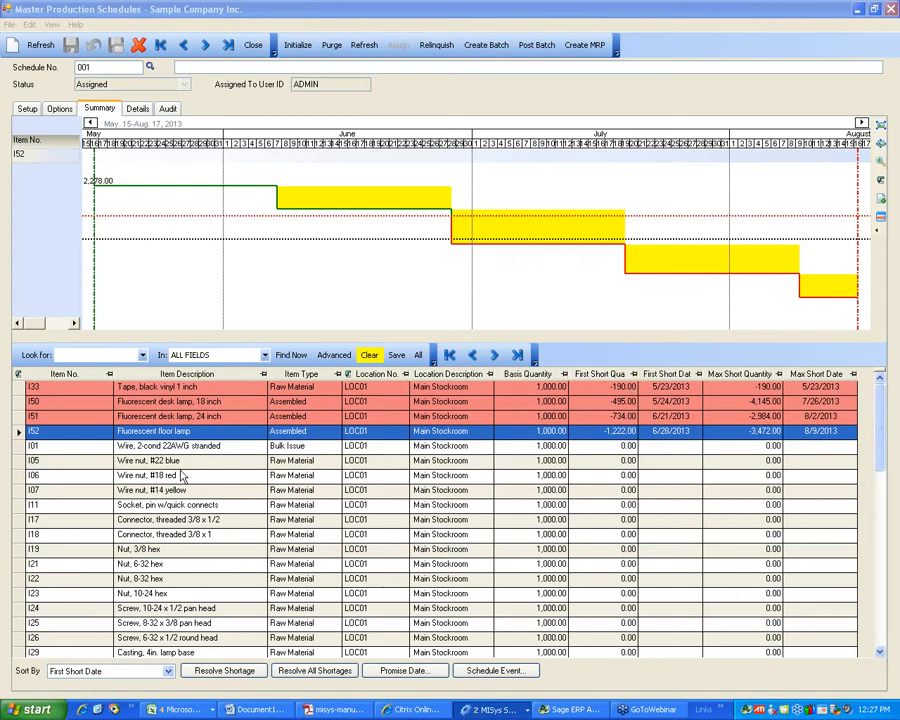
pyautogui.click(15, 401)
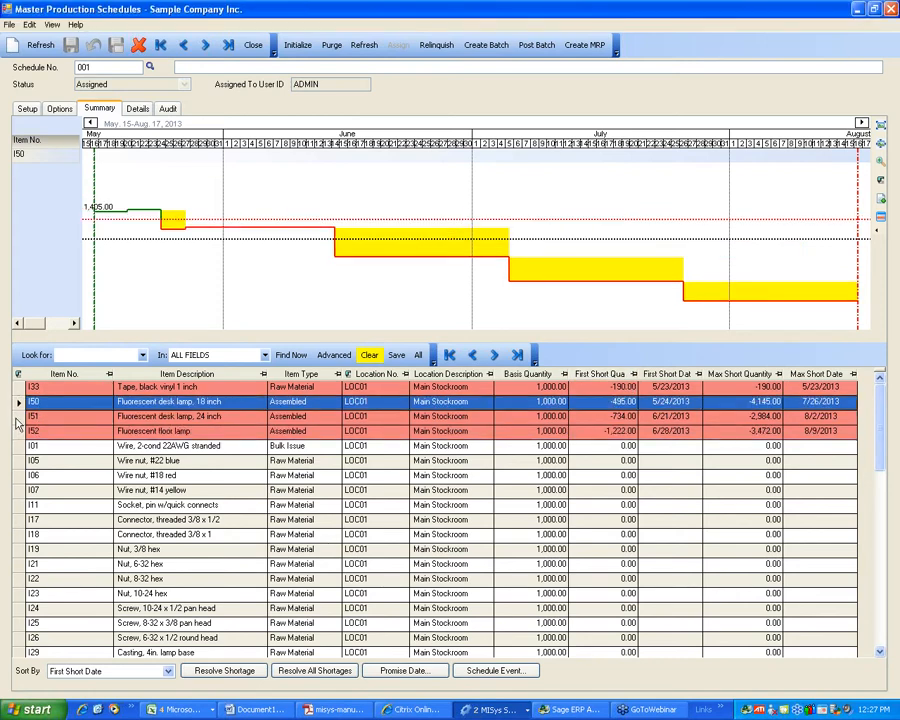
pyautogui.click(15, 416)
pyautogui.click(18, 431)
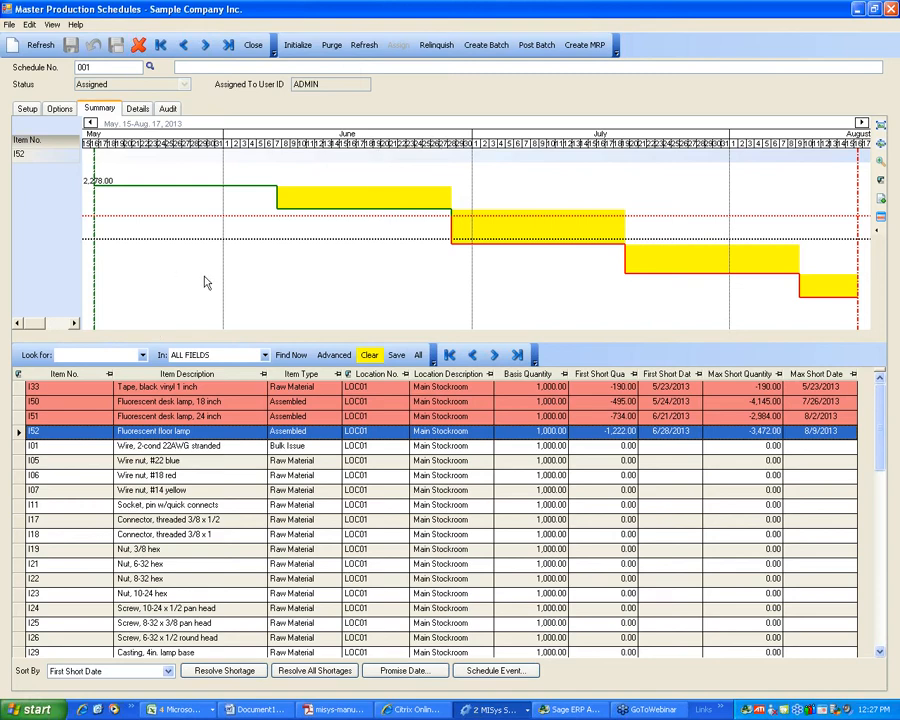
# - Resolve all shortages in schedule 001 and check the stock charts of desk lamps I50 and I51
pyautogui.click(15, 401)
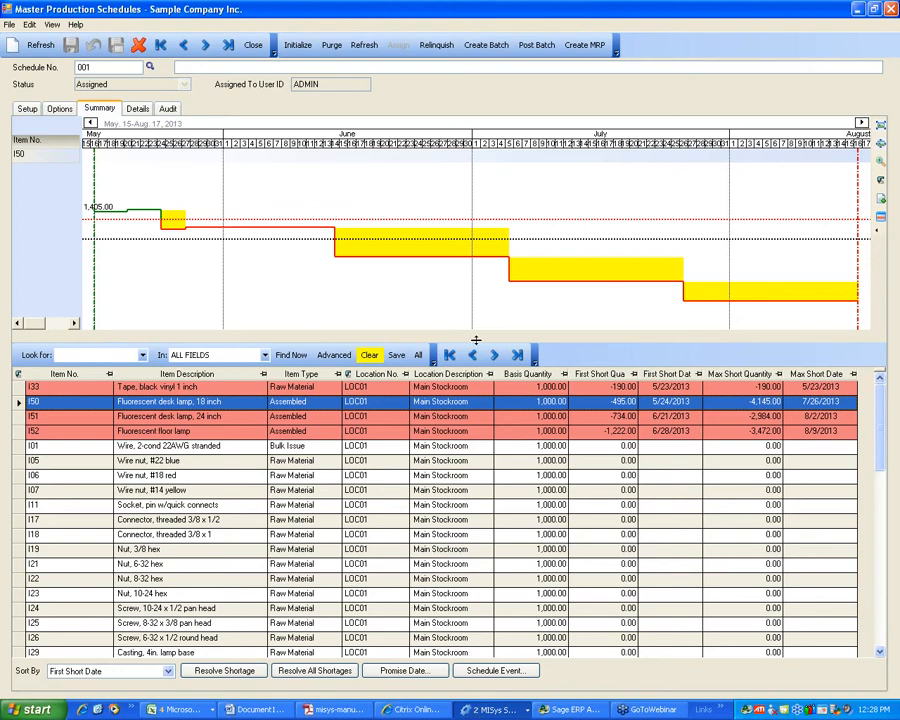
pyautogui.click(312, 673)
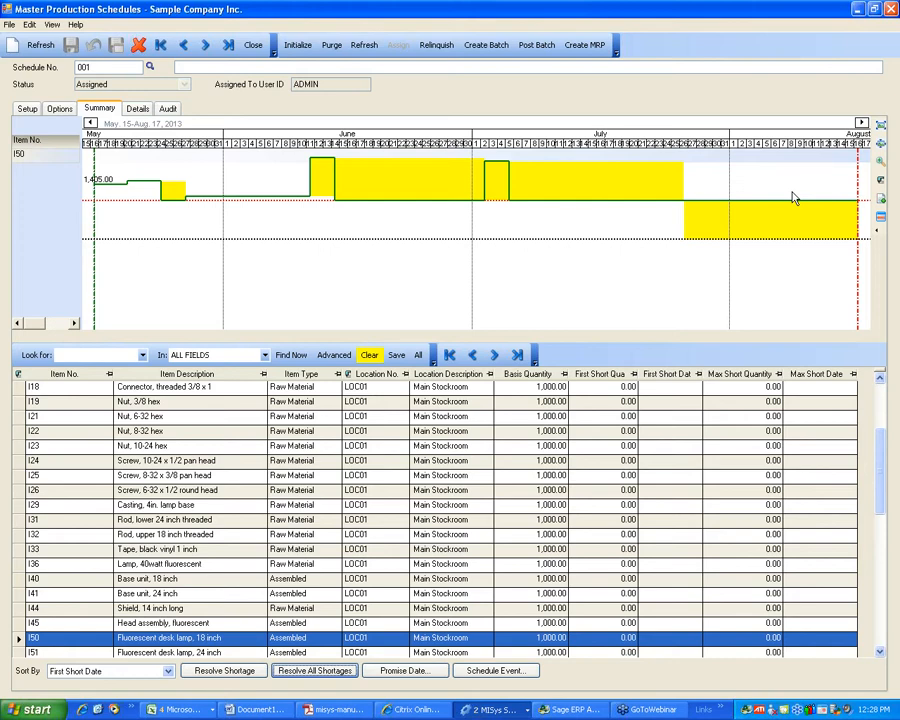
pyautogui.scroll(-1, 76, 620)
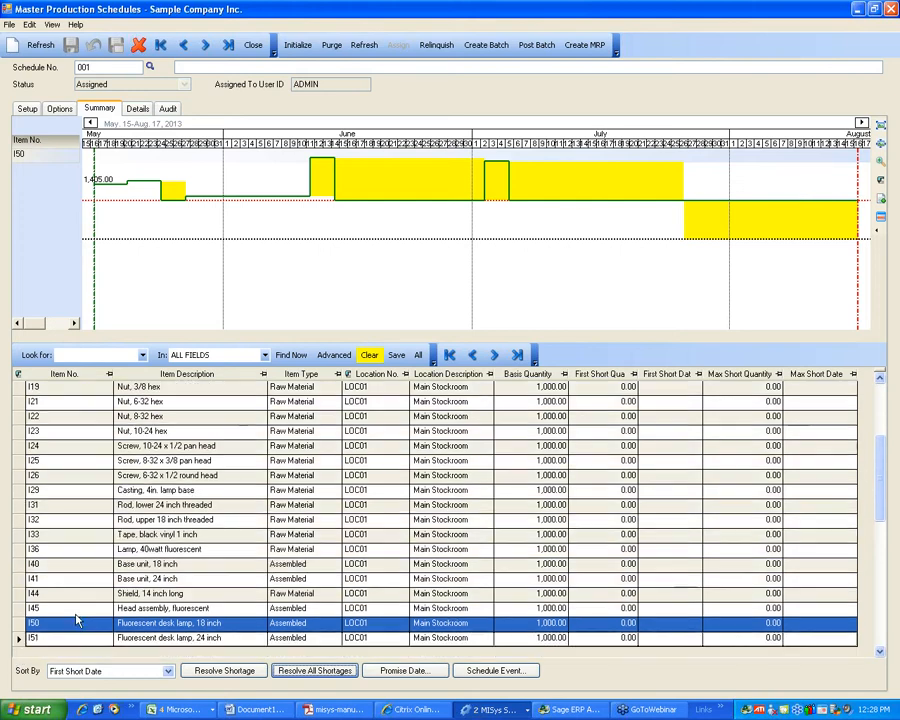
pyautogui.press('Down')
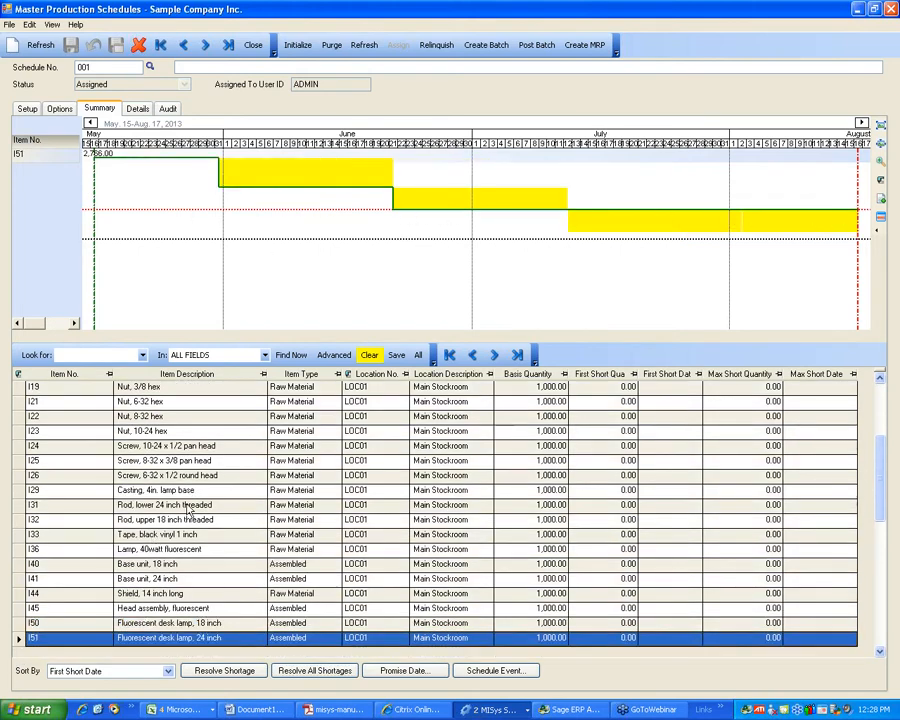
# - Examine the stock charts of component items I40, I41, I45 and I19 in the schedule summary
pyautogui.scroll(-5, 266, 476)
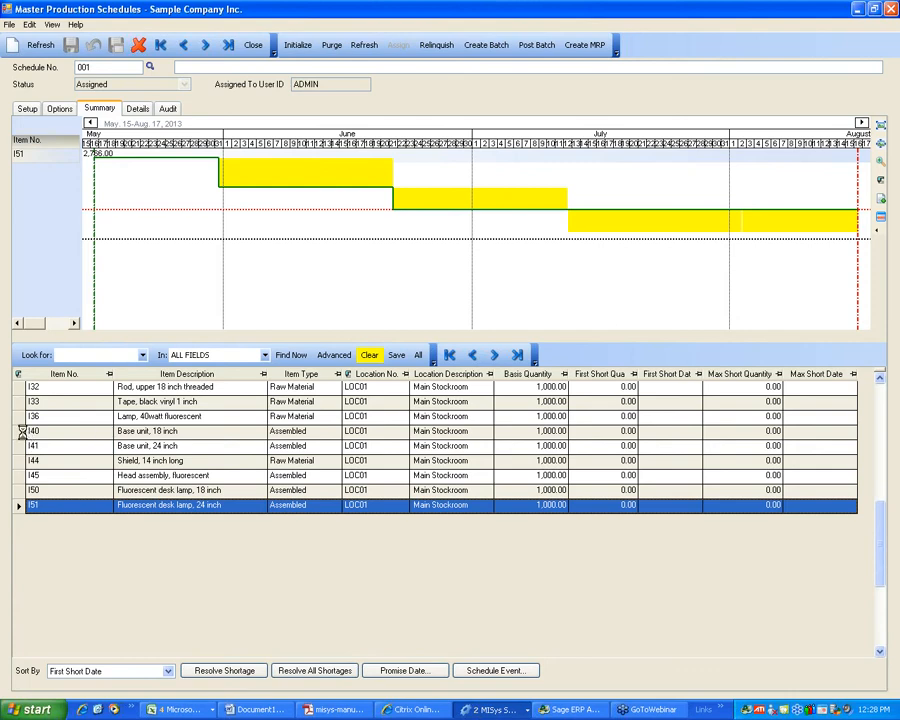
pyautogui.click(21, 431)
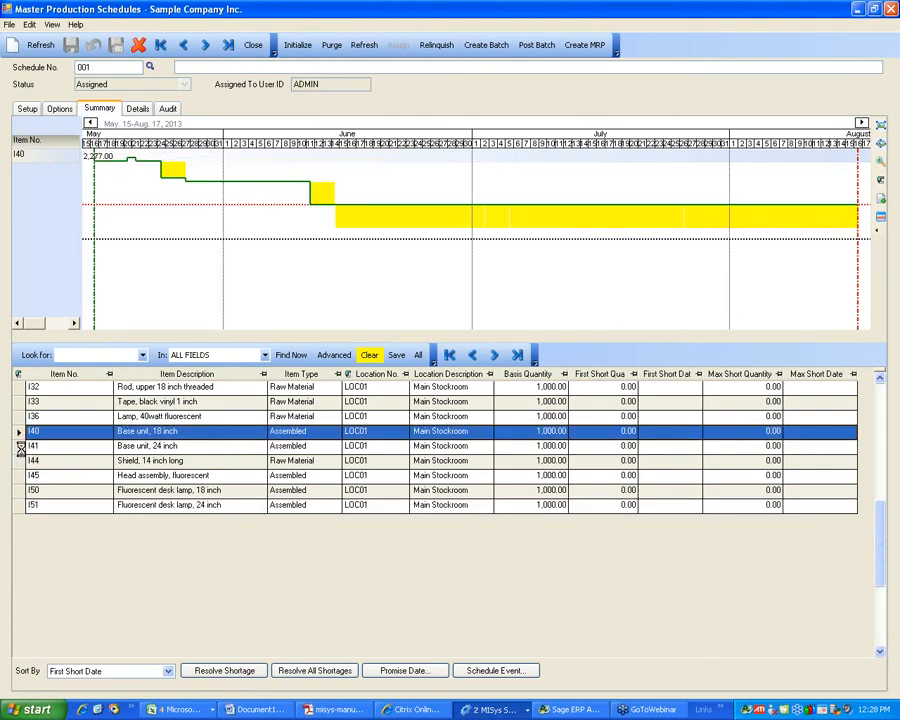
pyautogui.click(21, 446)
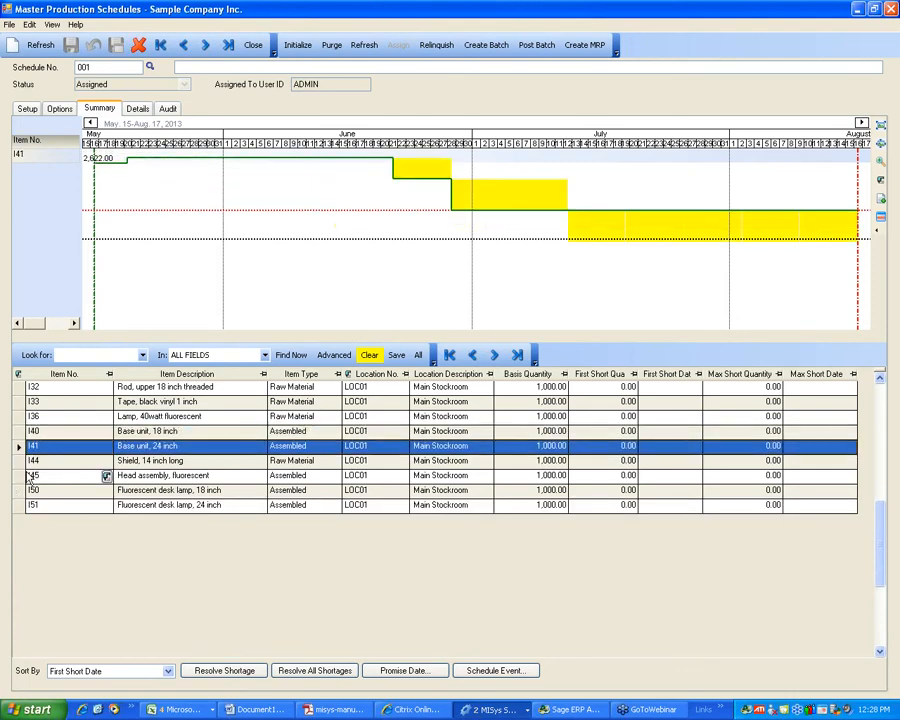
pyautogui.click(33, 477)
pyautogui.scroll(2, 143, 440)
pyautogui.scroll(2, 143, 440)
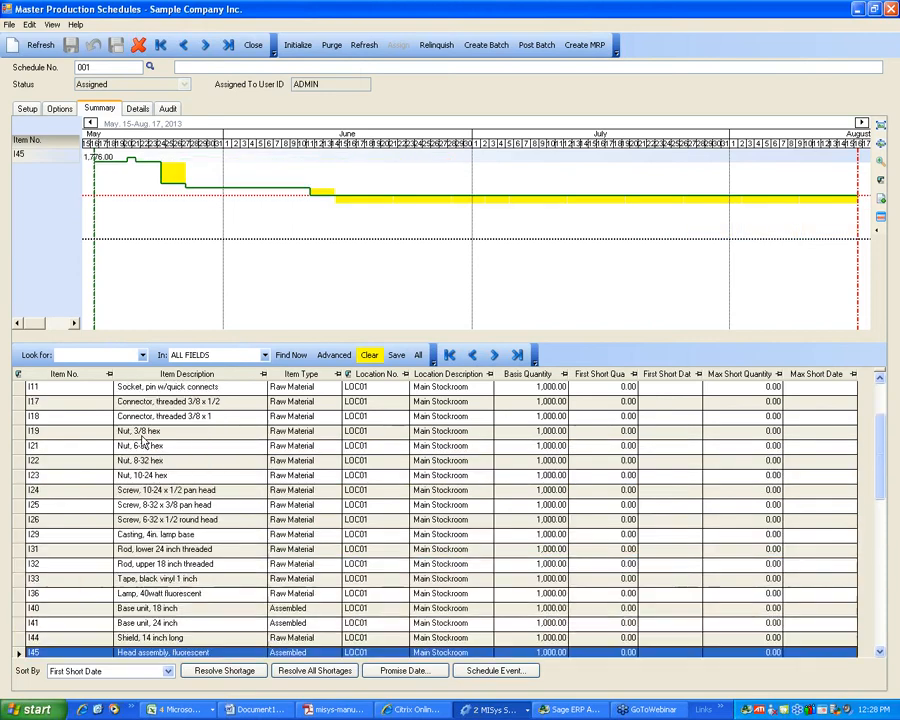
pyautogui.click(20, 430)
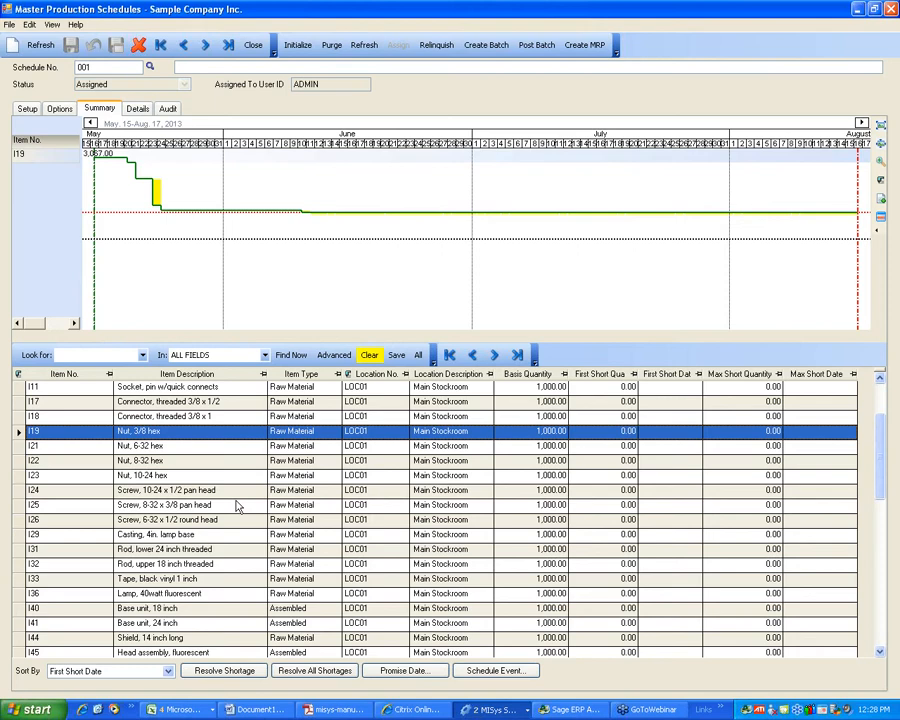
pyautogui.scroll(2, 237, 507)
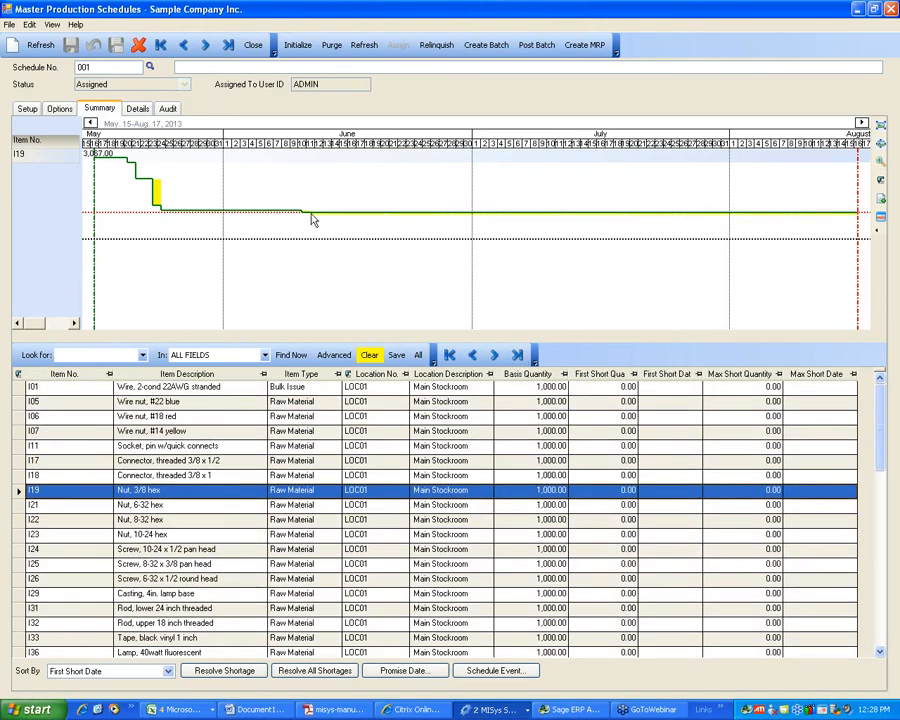
# - Open the audit for item I19 and examine its receive entries from 6/10/2013 to the last one on 8/9/2013
pyautogui.click(167, 110)
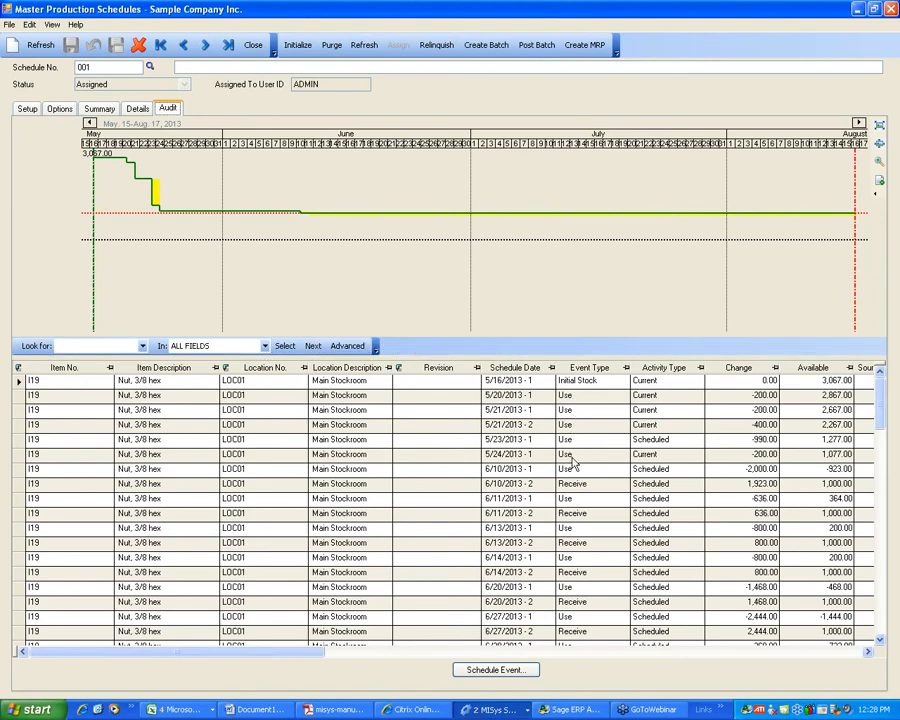
pyautogui.click(587, 487)
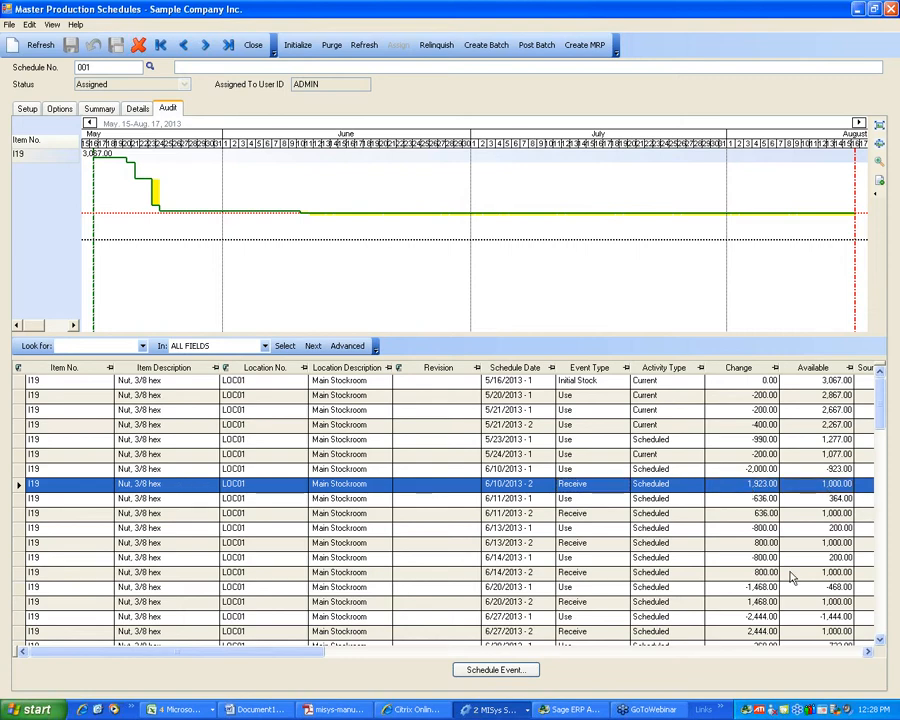
pyautogui.click(772, 513)
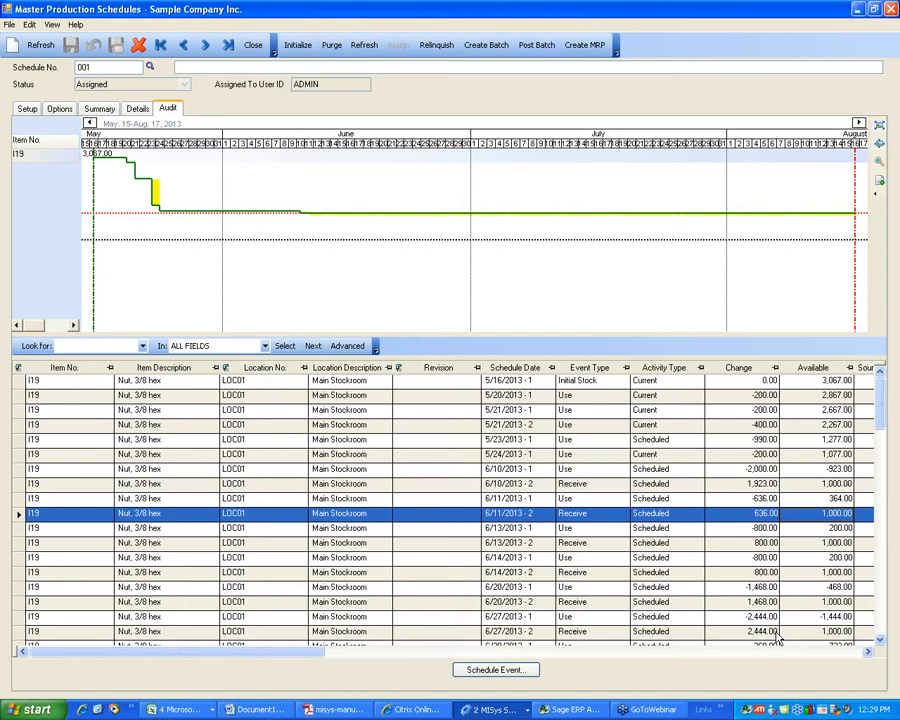
pyautogui.click(831, 543)
pyautogui.click(828, 573)
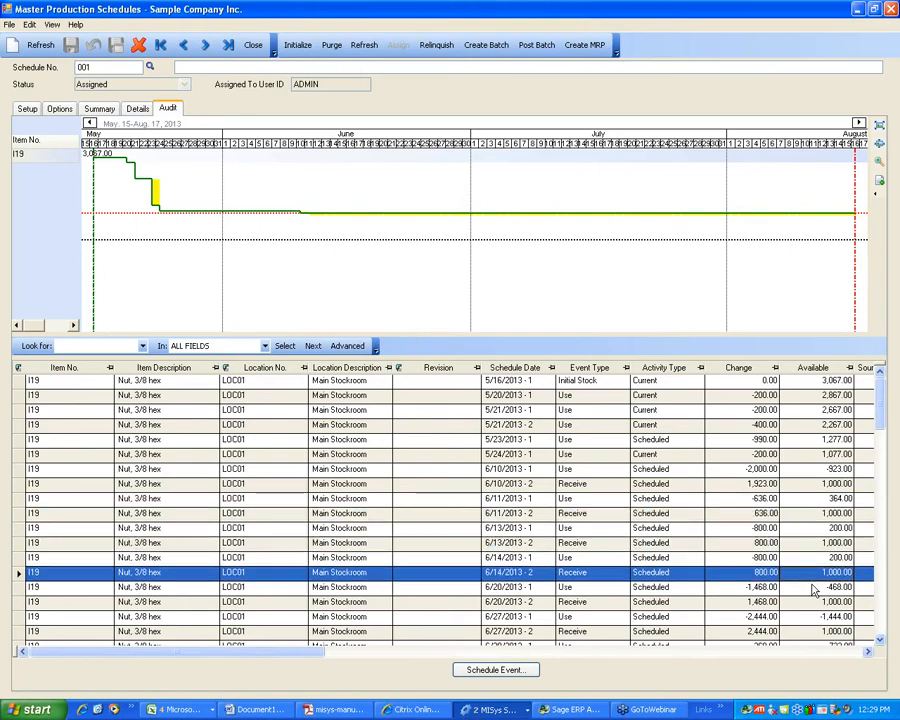
pyautogui.scroll(-15, 798, 586)
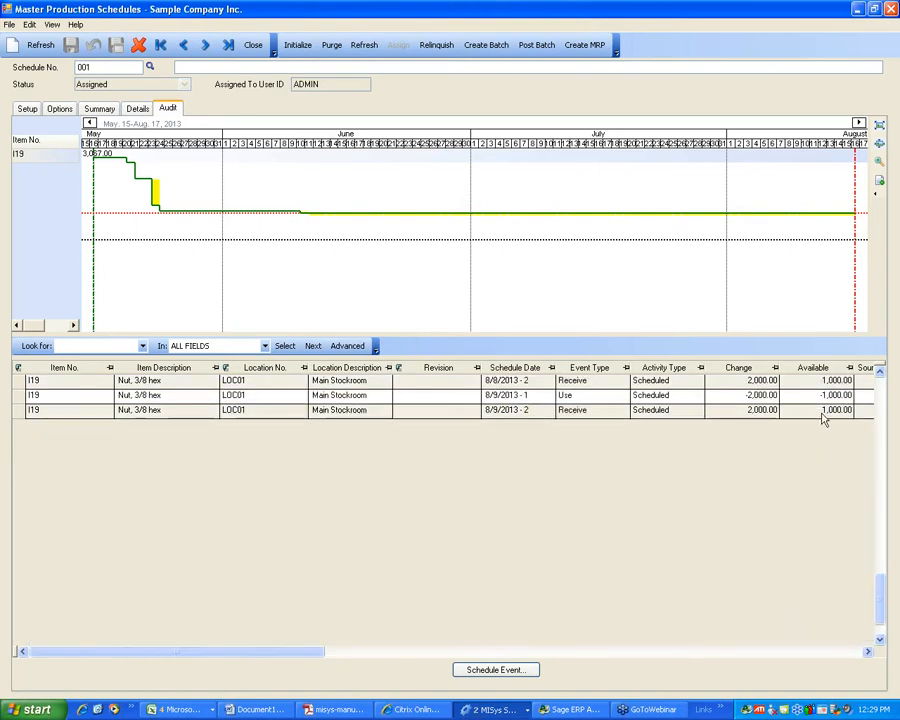
pyautogui.click(822, 411)
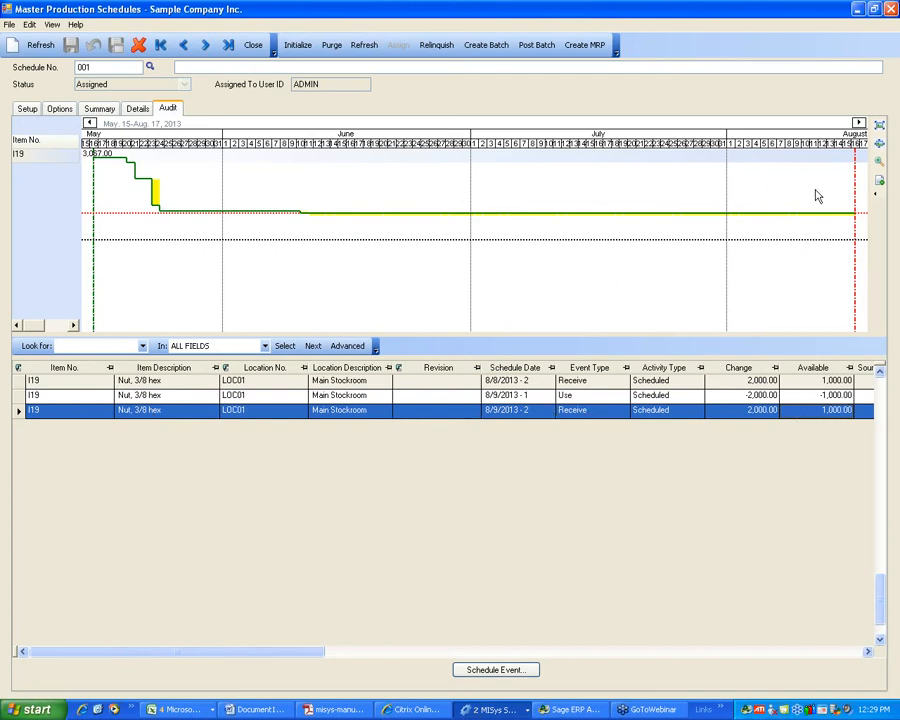
# - Look back through item I19's scheduled use and receive entries for June, July and August in the audit
pyautogui.scroll(4, 602, 507)
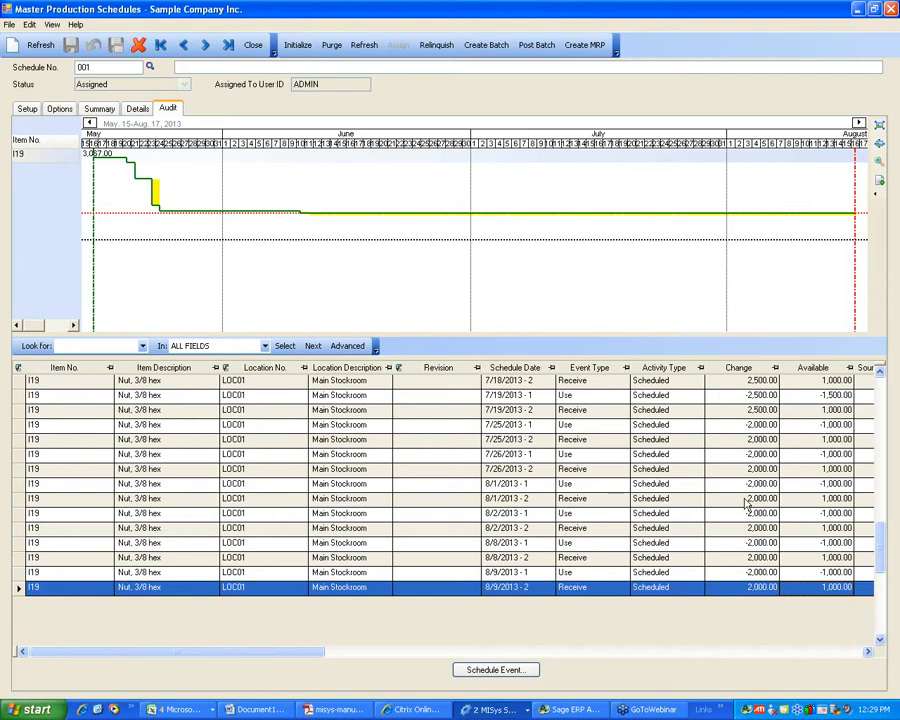
pyautogui.scroll(3, 745, 505)
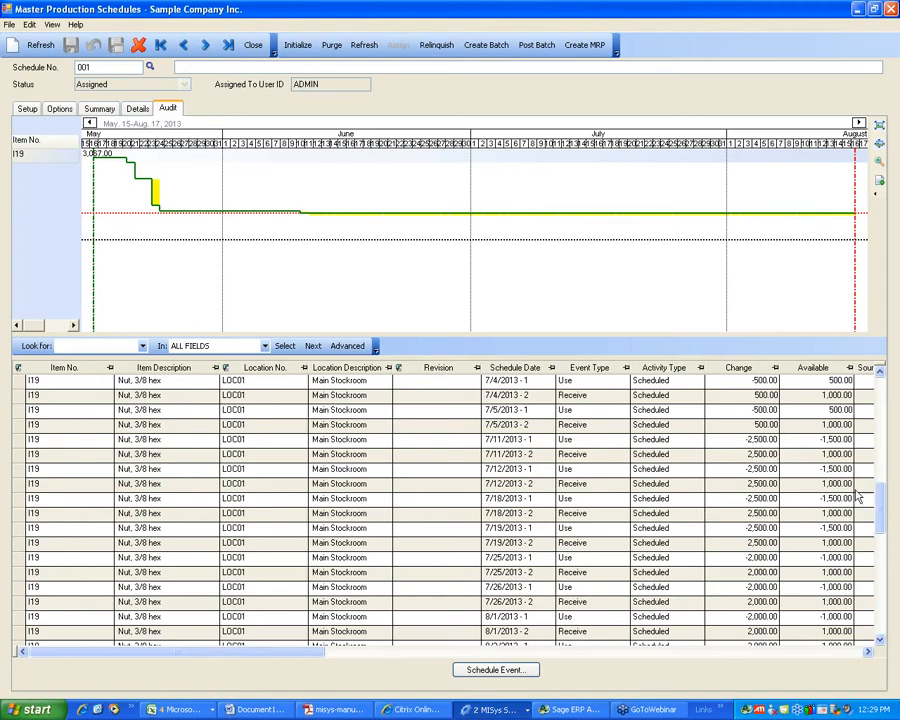
pyautogui.scroll(-2, 835, 480)
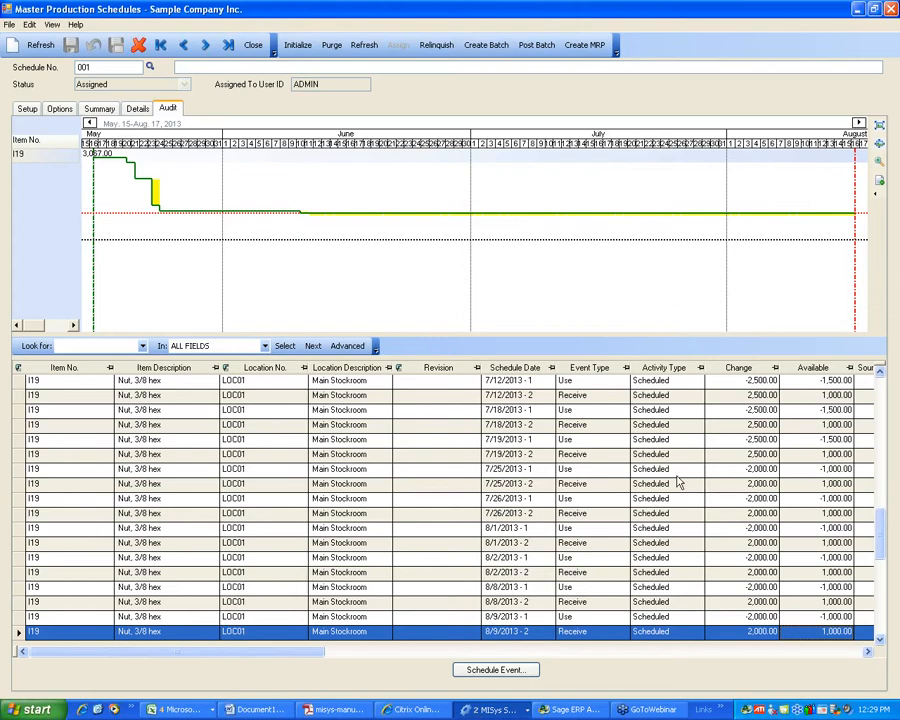
pyautogui.scroll(2, 678, 483)
pyautogui.scroll(6, 678, 483)
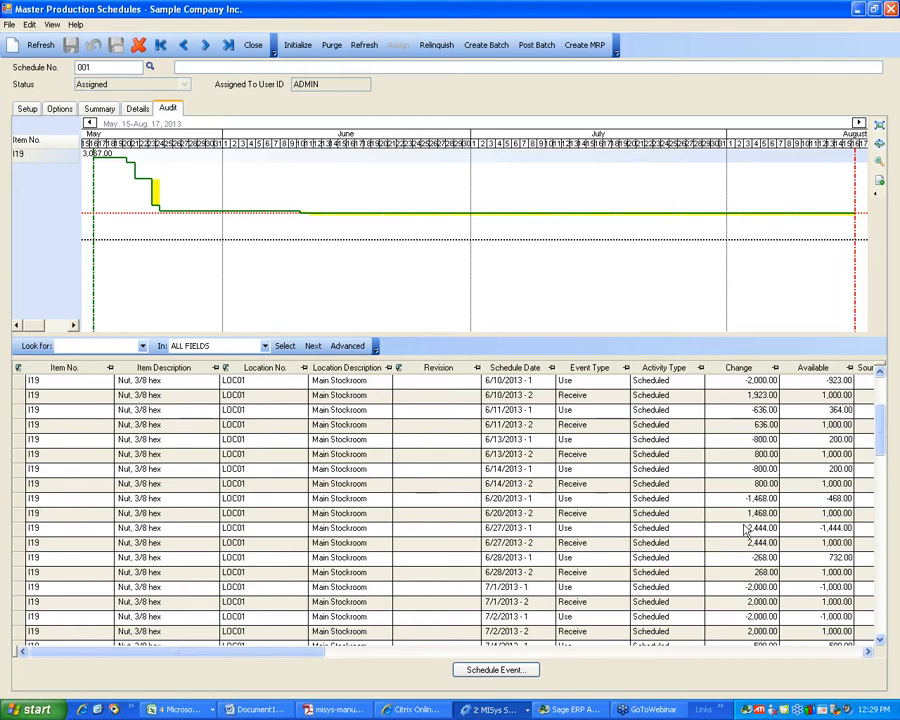
pyautogui.scroll(-3, 700, 520)
pyautogui.scroll(-8, 776, 556)
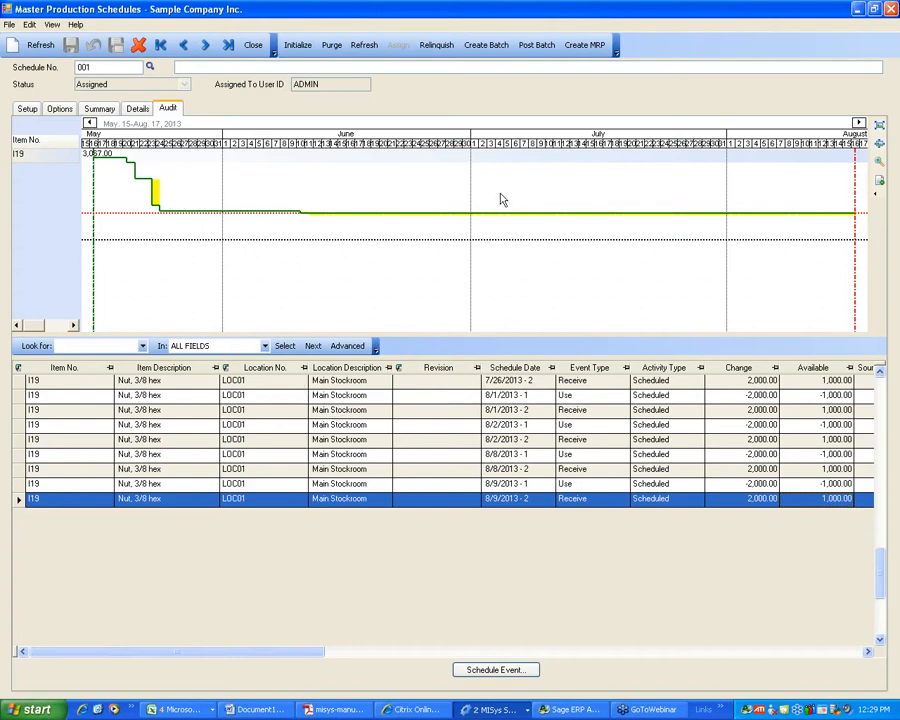
# - Create the MRP from master production schedule 001, applying the schedule options filter, and open its buy requirements
pyautogui.click(584, 45)
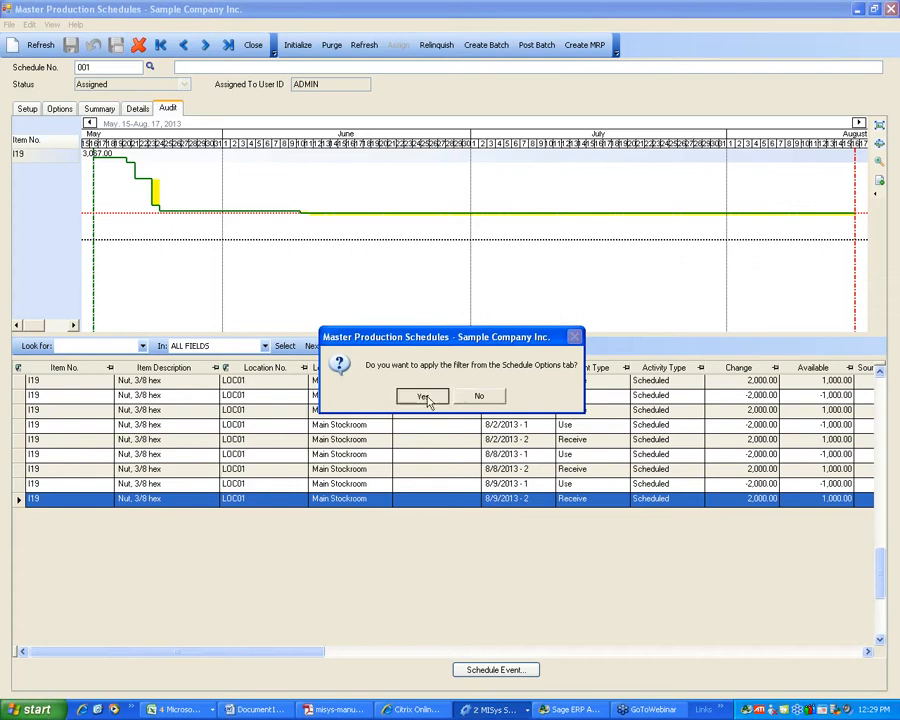
pyautogui.click(423, 396)
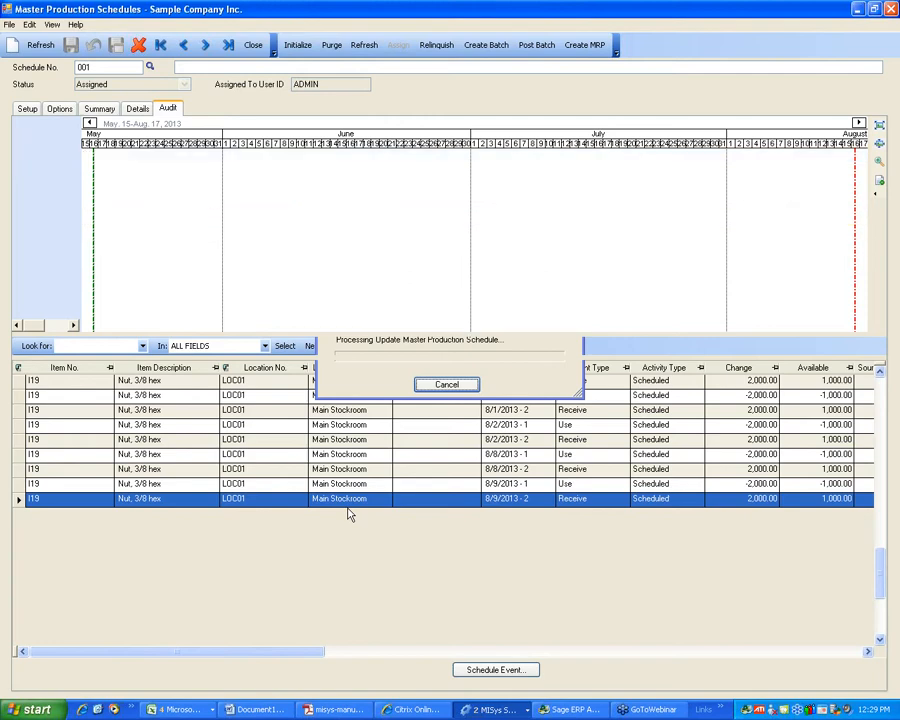
pyautogui.click(416, 398)
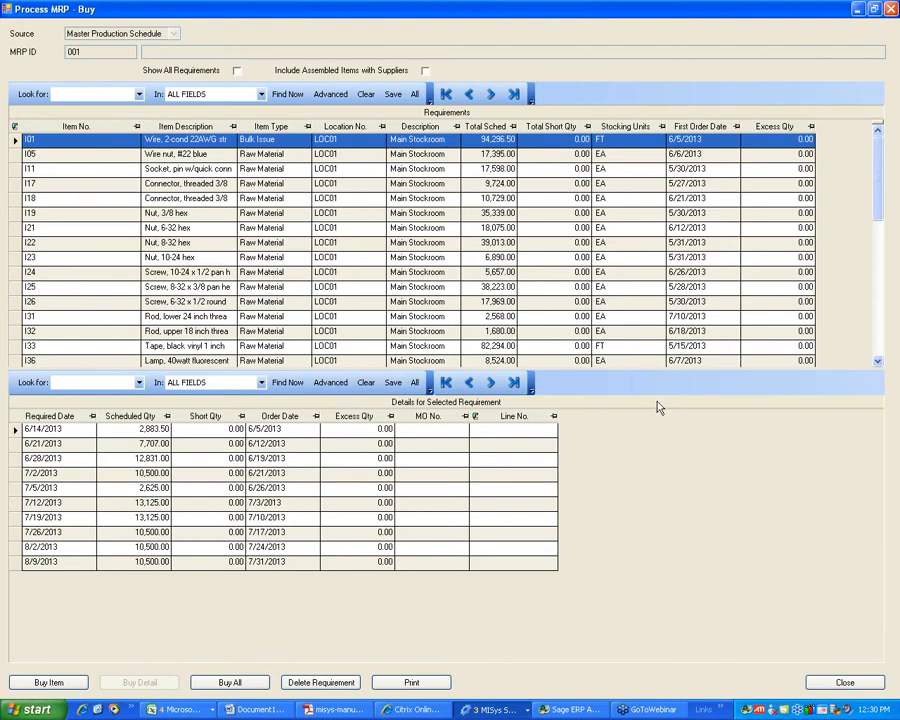
# - Enlarge the requirements list and review the scheduled quantities and order dates for items I01, I19 and I22
pyautogui.moveTo(656, 369); pyautogui.dragTo(659, 424)
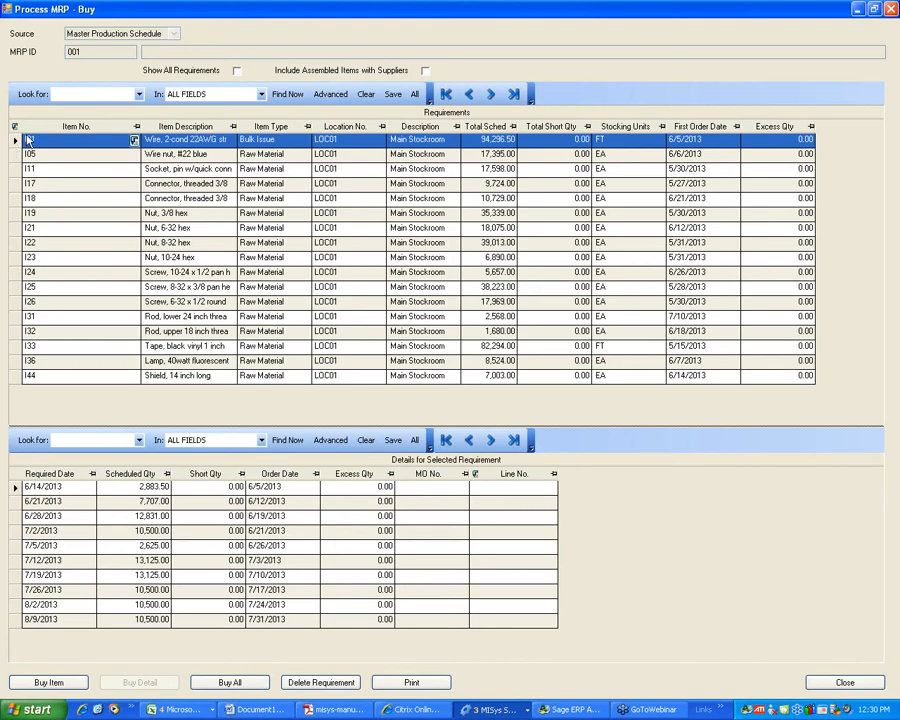
pyautogui.click(15, 489)
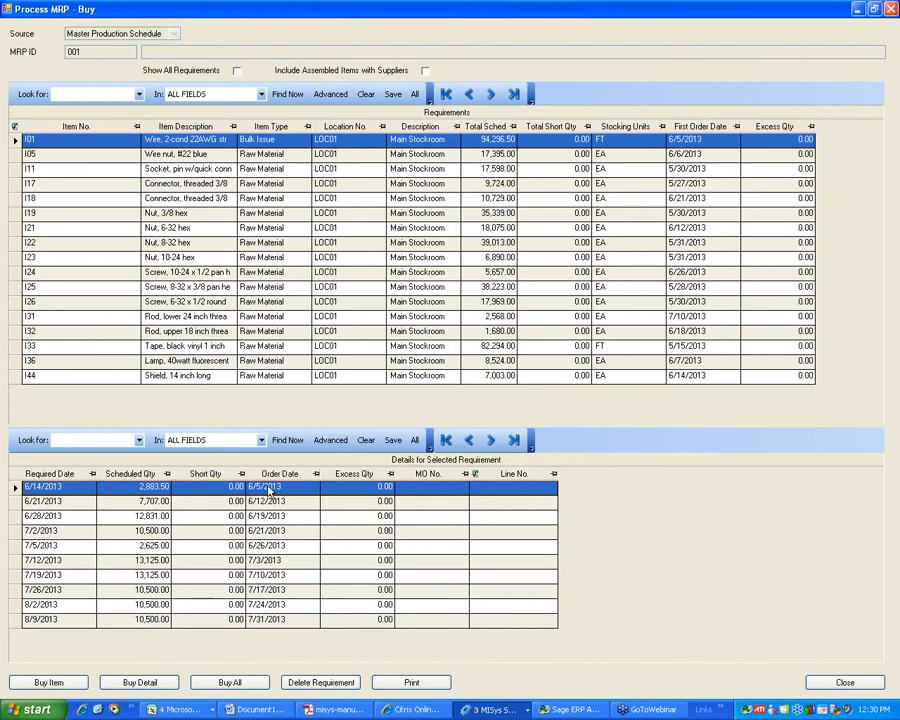
pyautogui.click(33, 505)
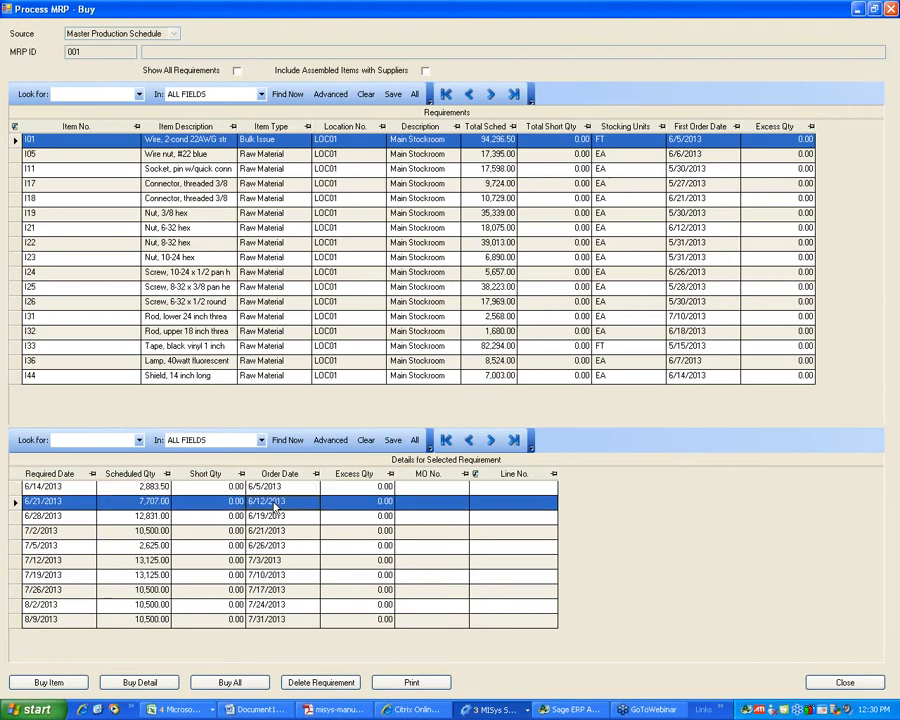
pyautogui.click(16, 214)
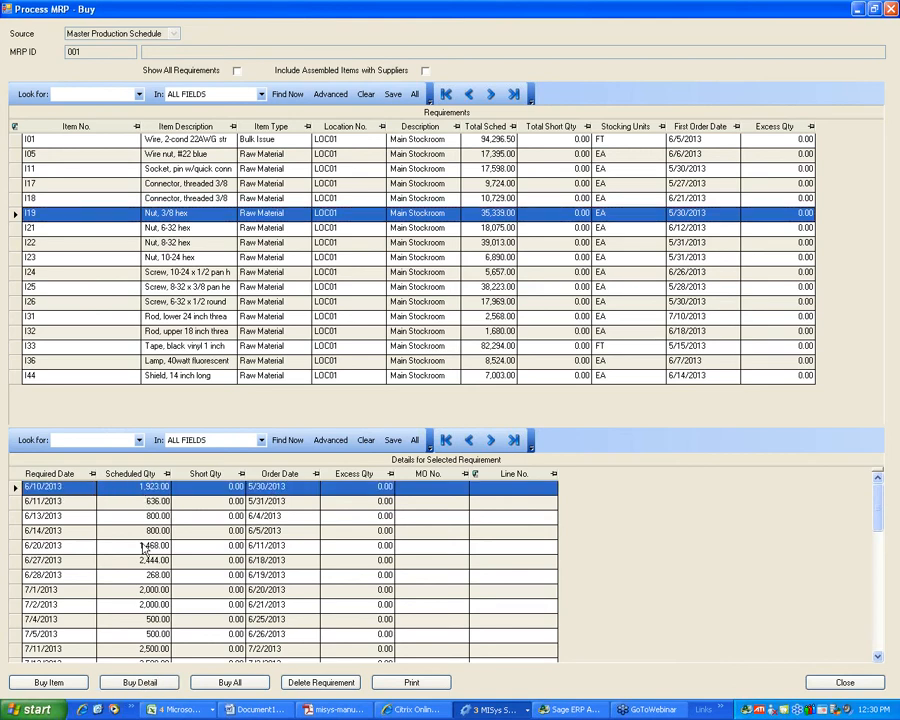
pyautogui.scroll(-5, 145, 557)
pyautogui.scroll(5, 150, 547)
pyautogui.click(10, 243)
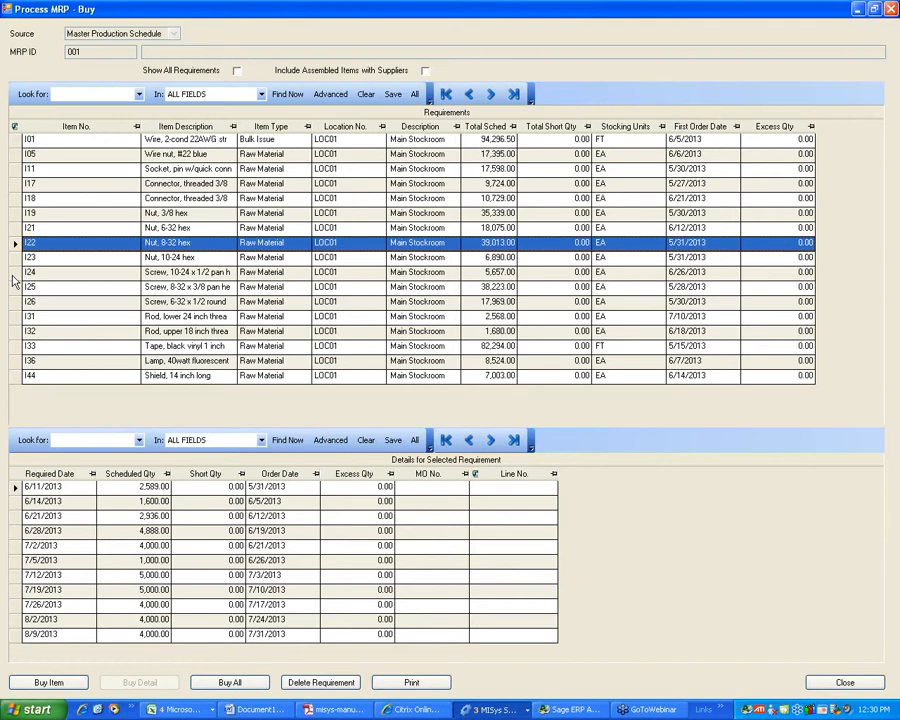
# - Review the requirement details and order dates for items I24, I26, I32 and I36
pyautogui.click(12, 273)
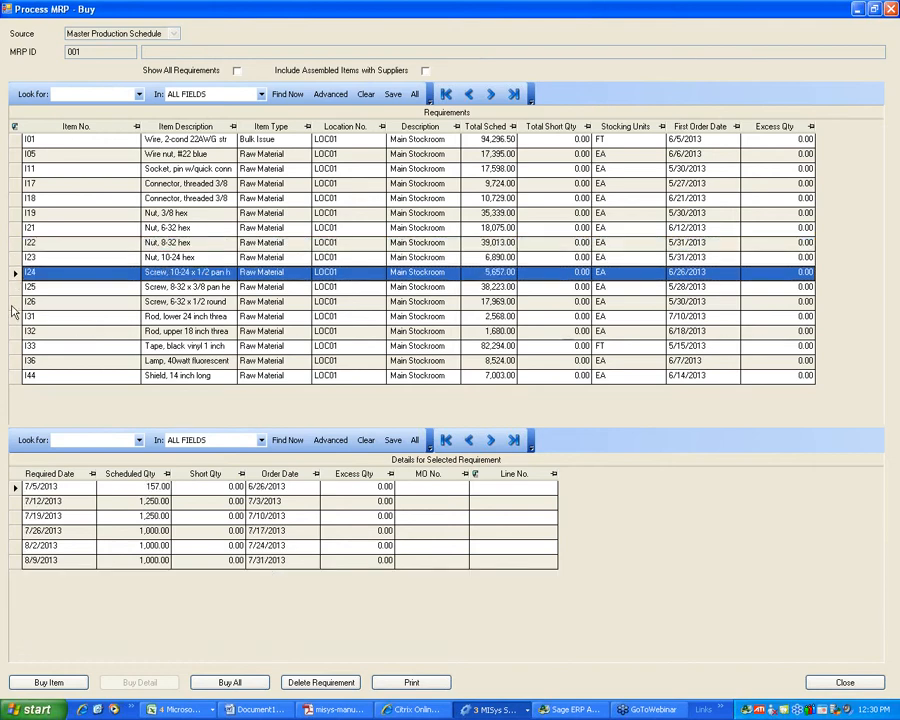
pyautogui.click(12, 302)
pyautogui.click(12, 334)
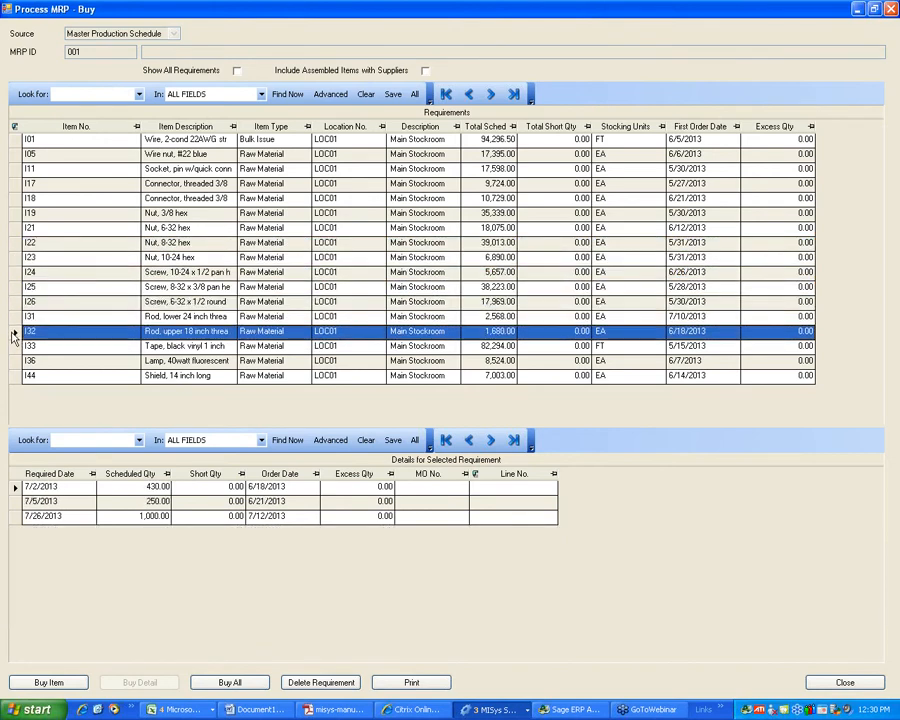
pyautogui.click(14, 361)
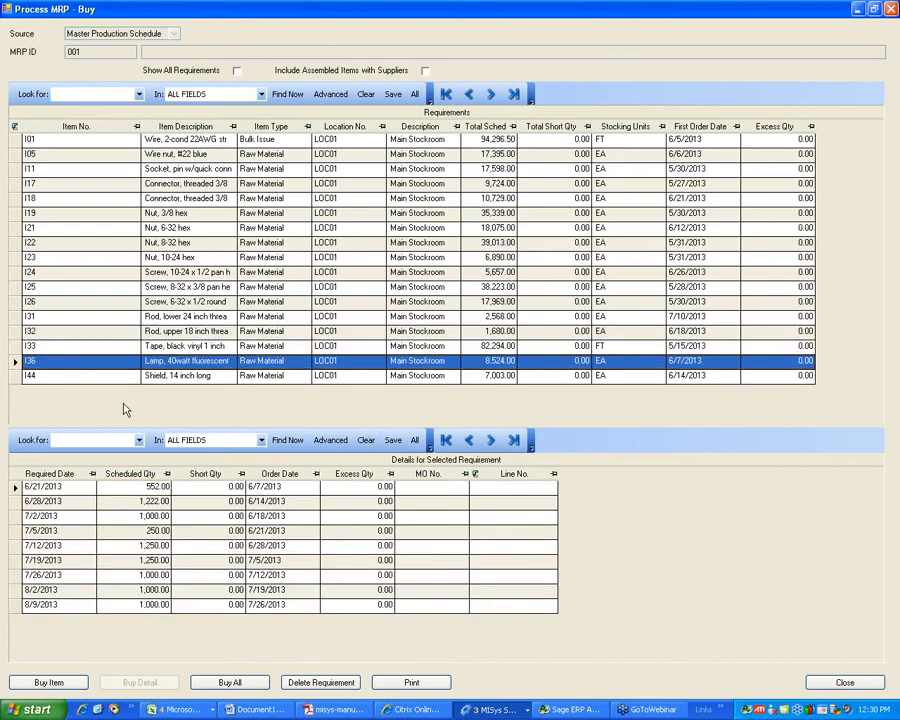
# - Create a new purchase order with Delco Electrical Supplies for I36's 6/21/2013 requirement, ordering 1,000 in Multiples of Reorder Qty mode
pyautogui.click(16, 487)
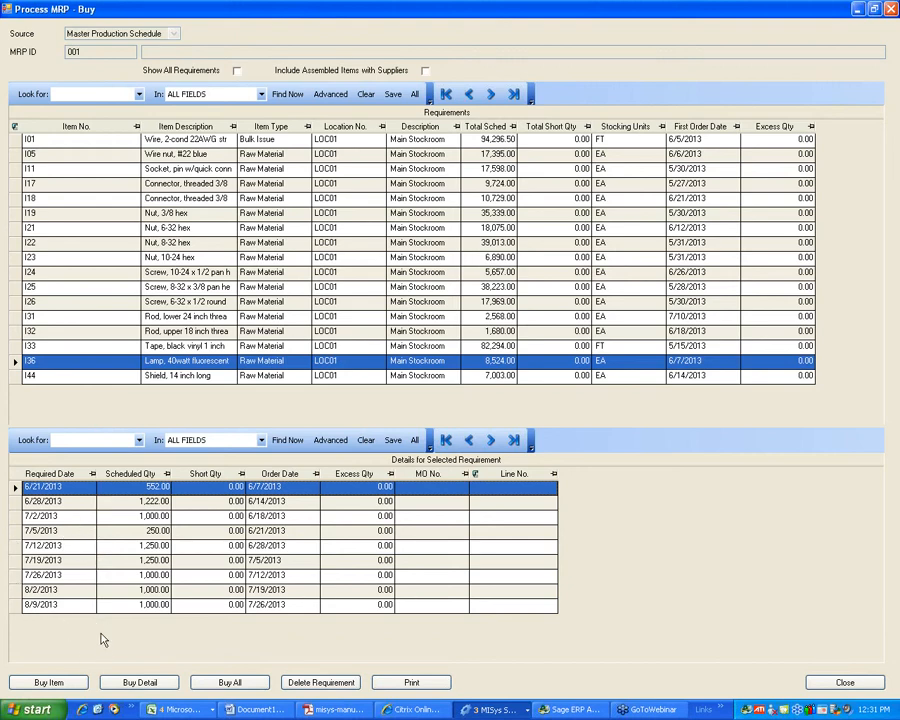
pyautogui.click(136, 683)
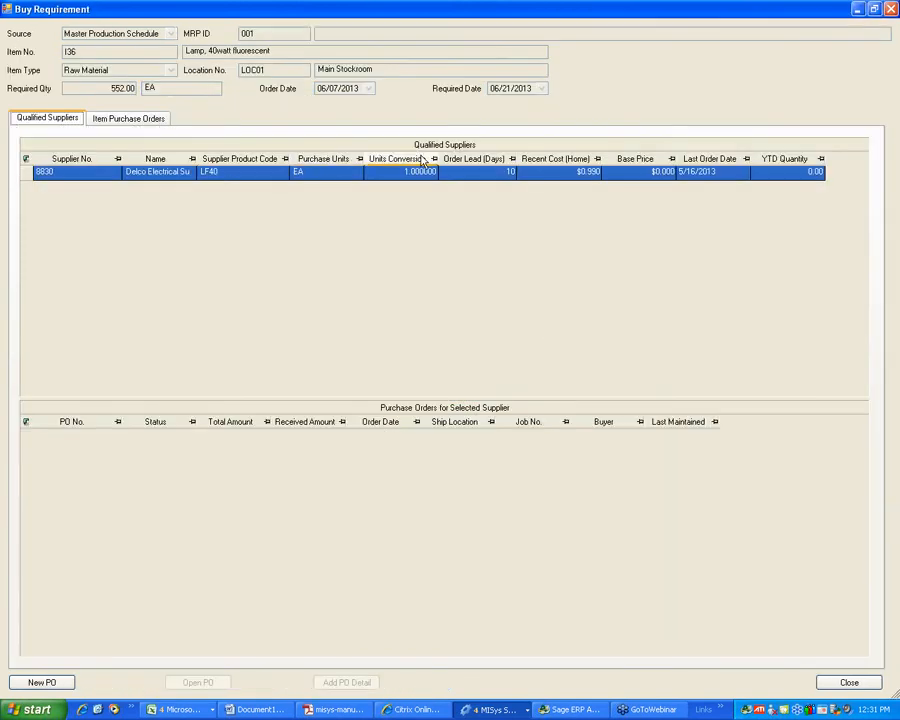
pyautogui.click(40, 683)
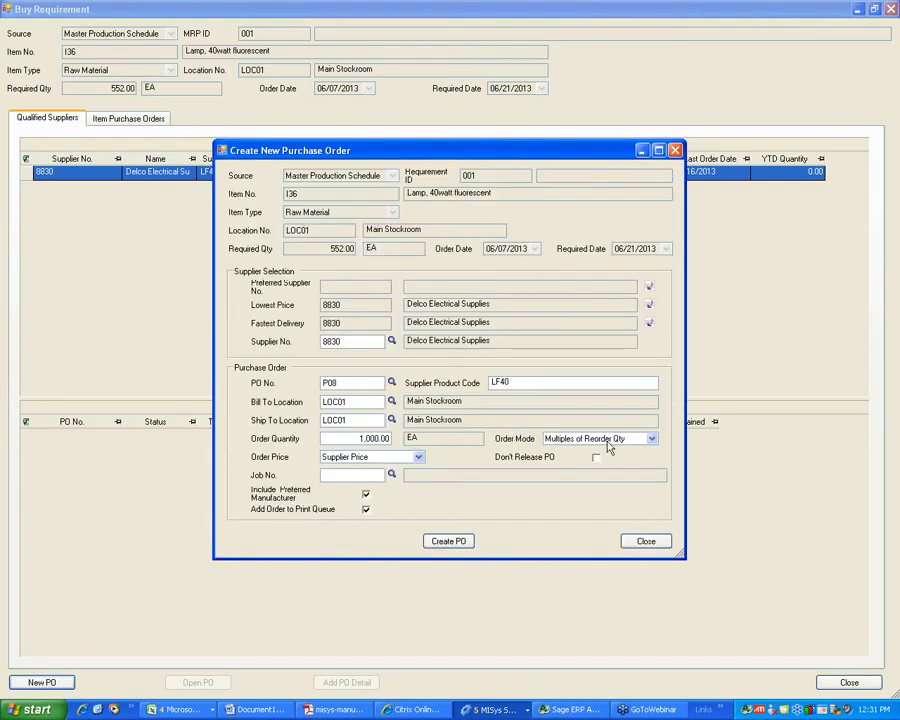
pyautogui.click(611, 441)
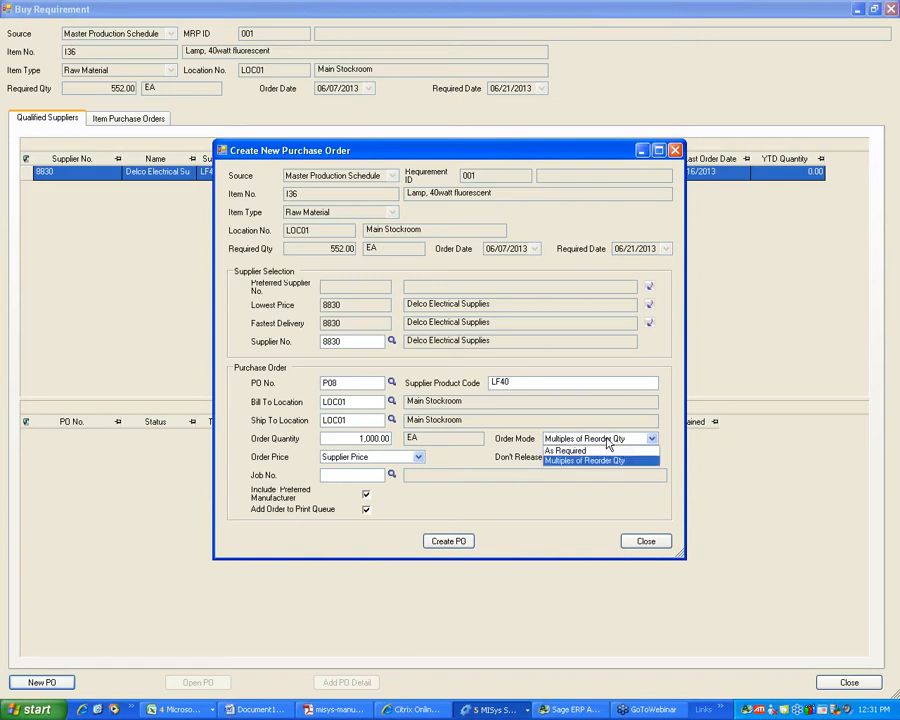
pyautogui.click(567, 460)
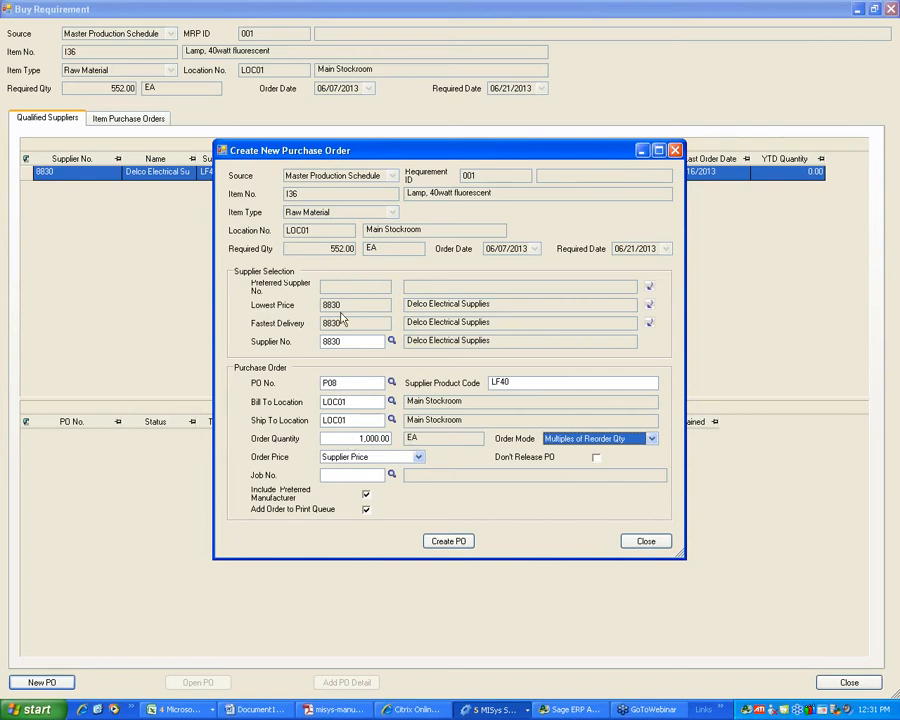
pyautogui.click(447, 542)
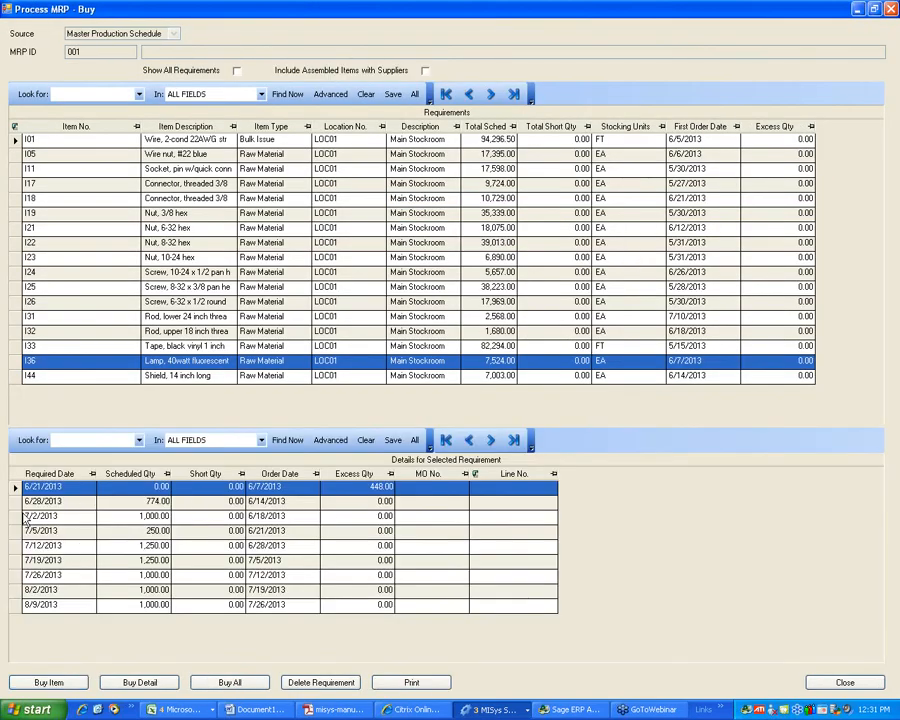
# - Add I36's 6/28/2013 requirement to the existing Delco Electrical Supplies purchase order, ordering 1,000 in Multiples of Reorder Qty mode
pyautogui.click(17, 501)
pyautogui.click(131, 684)
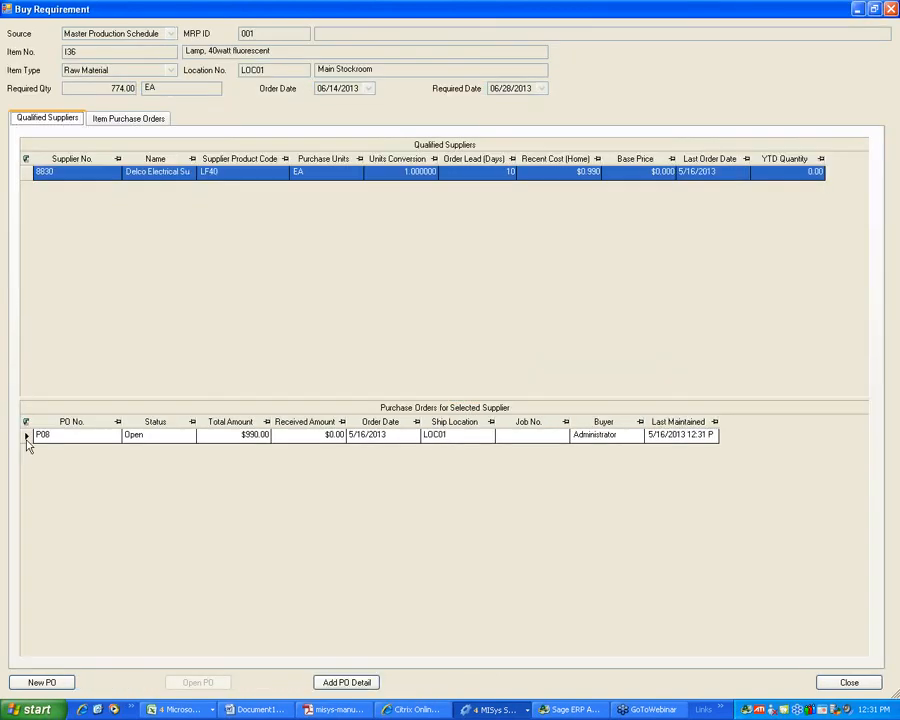
pyautogui.click(27, 436)
pyautogui.click(350, 683)
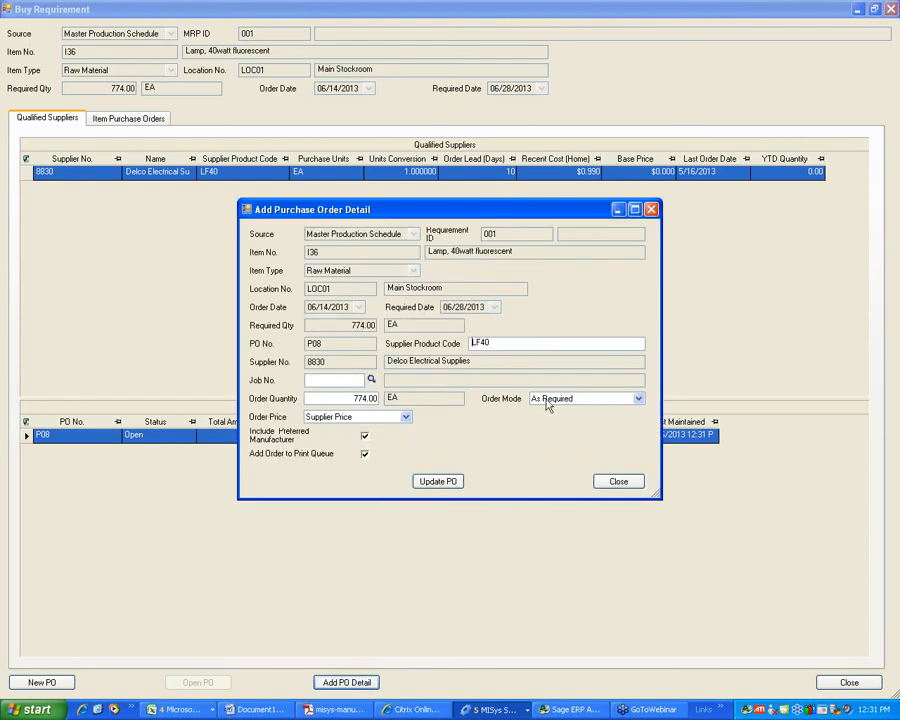
pyautogui.click(590, 400)
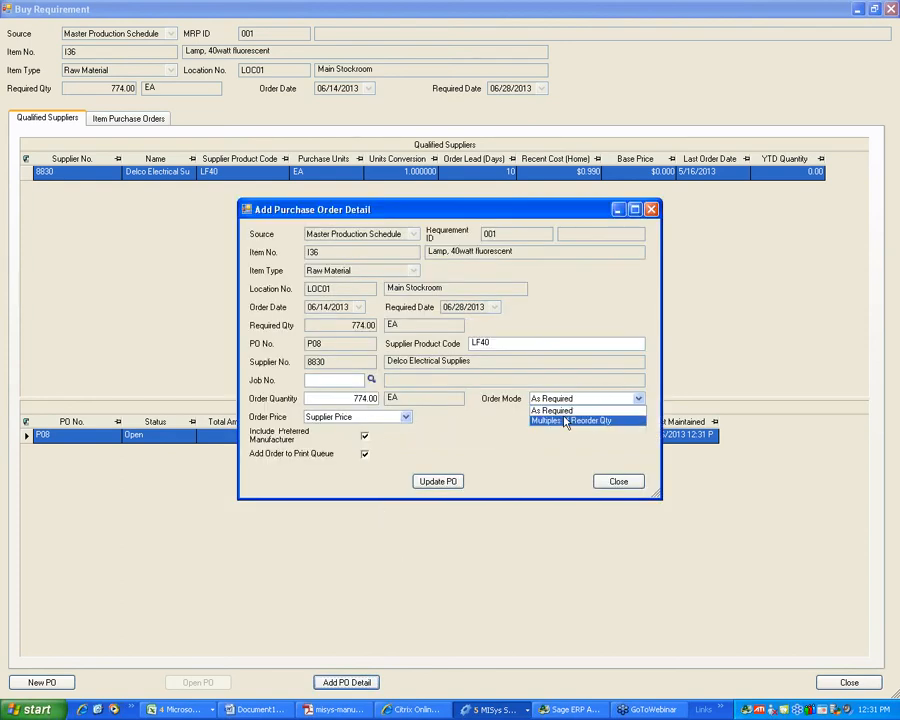
pyautogui.click(566, 421)
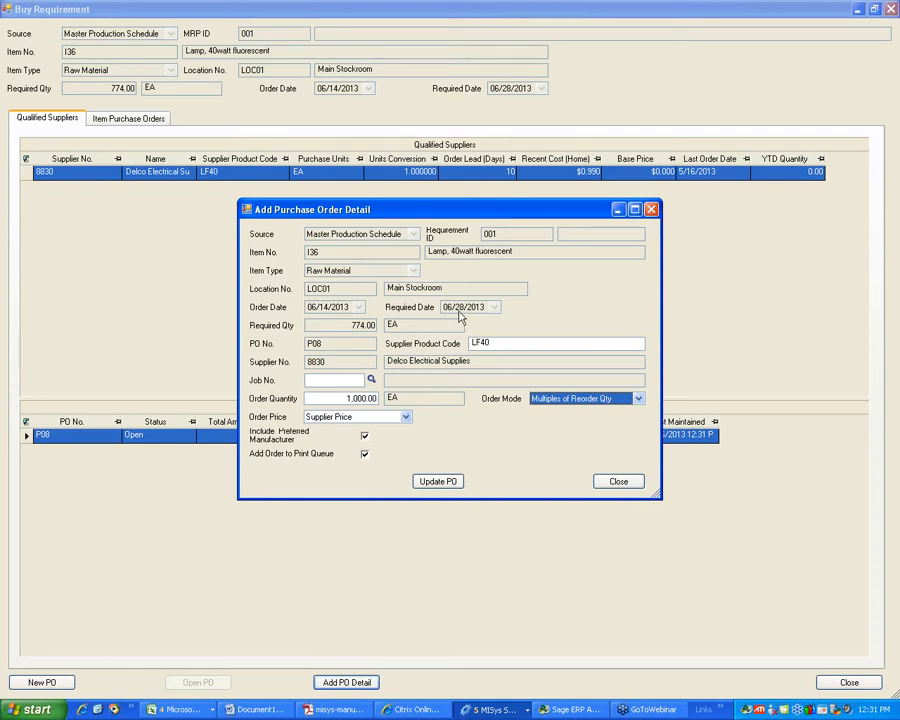
pyautogui.click(438, 482)
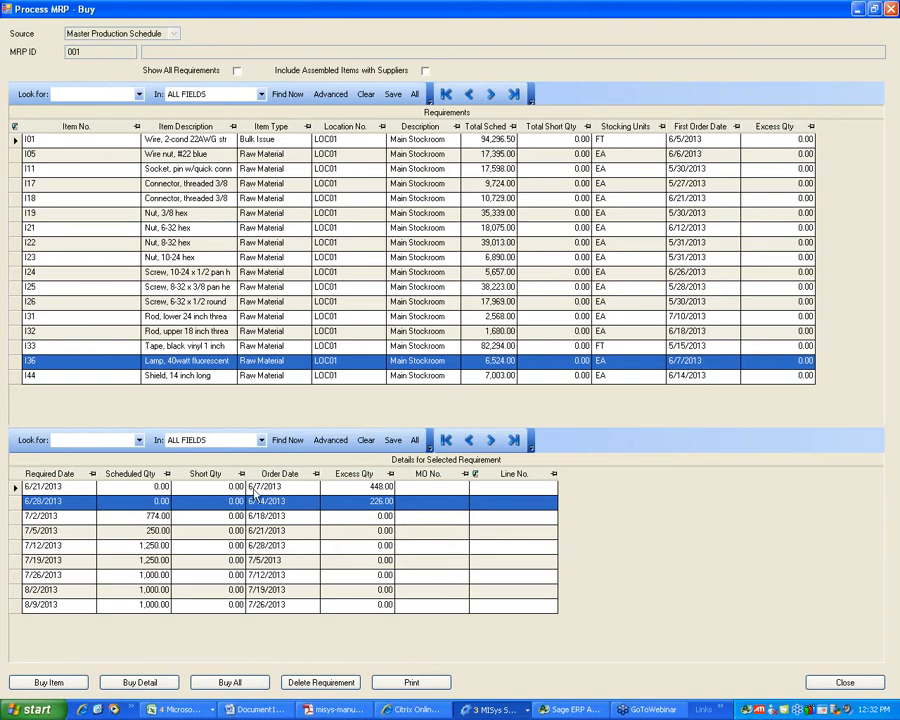
# - Start buying all requirements and raise Fewest Orders to the highest supplier selection priority, above Preferred Supplier
pyautogui.click(249, 684)
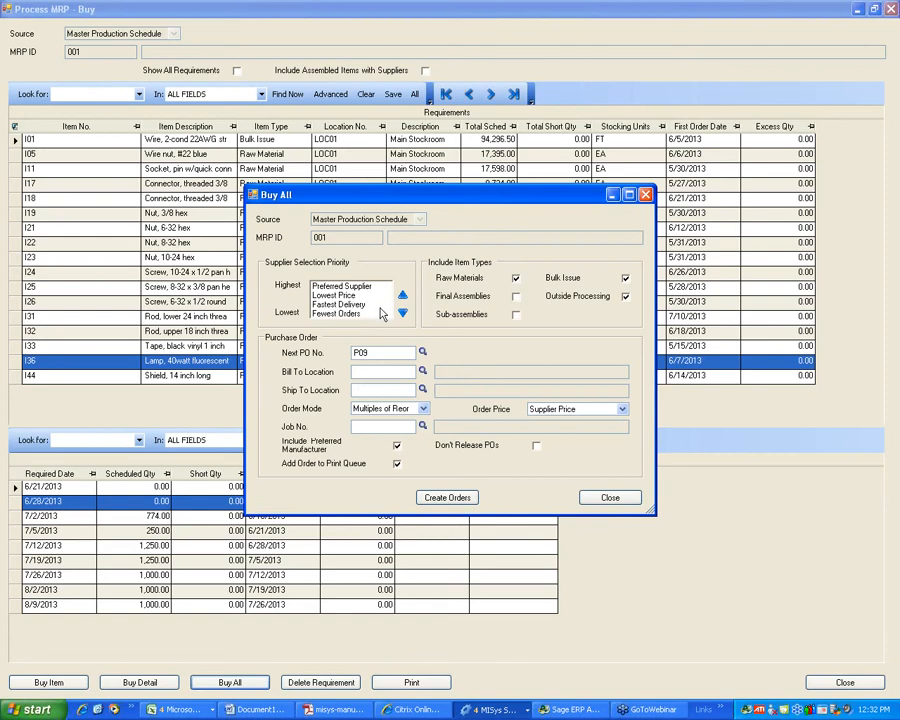
pyautogui.click(350, 314)
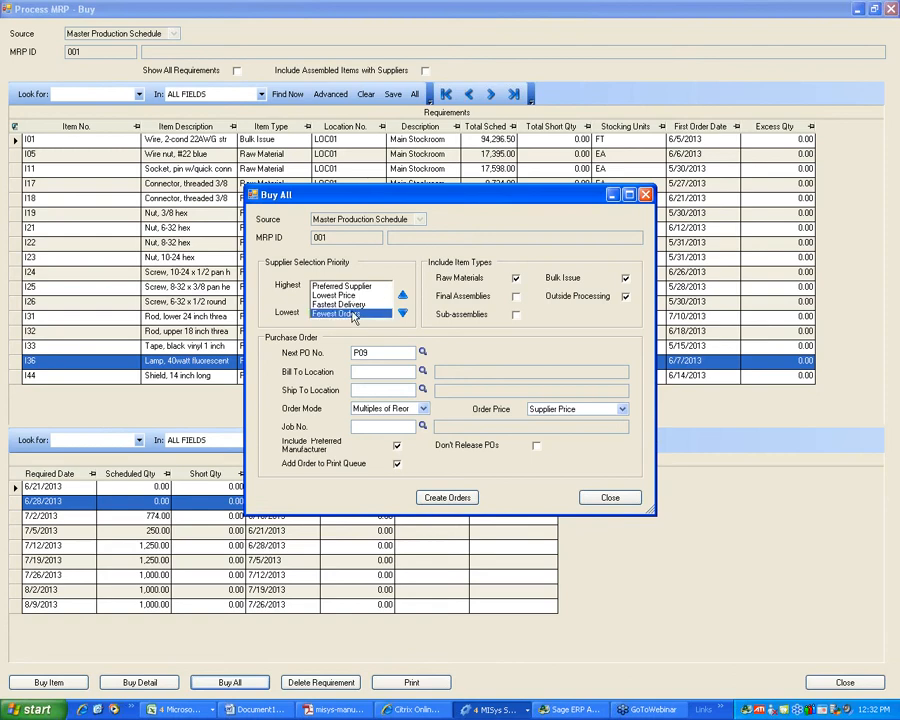
pyautogui.click(350, 304)
pyautogui.click(352, 295)
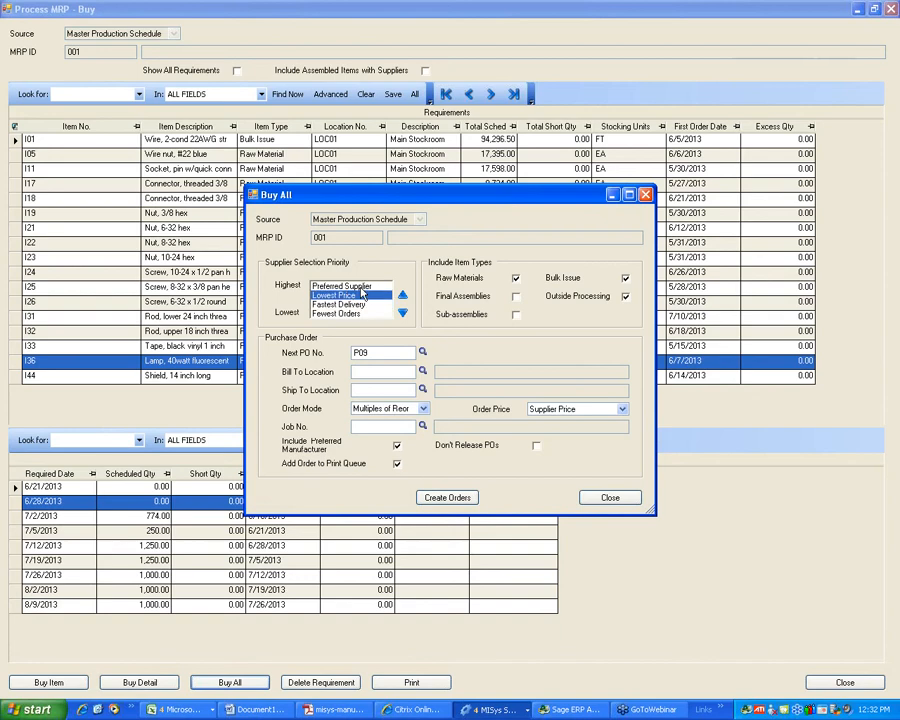
pyautogui.click(347, 314)
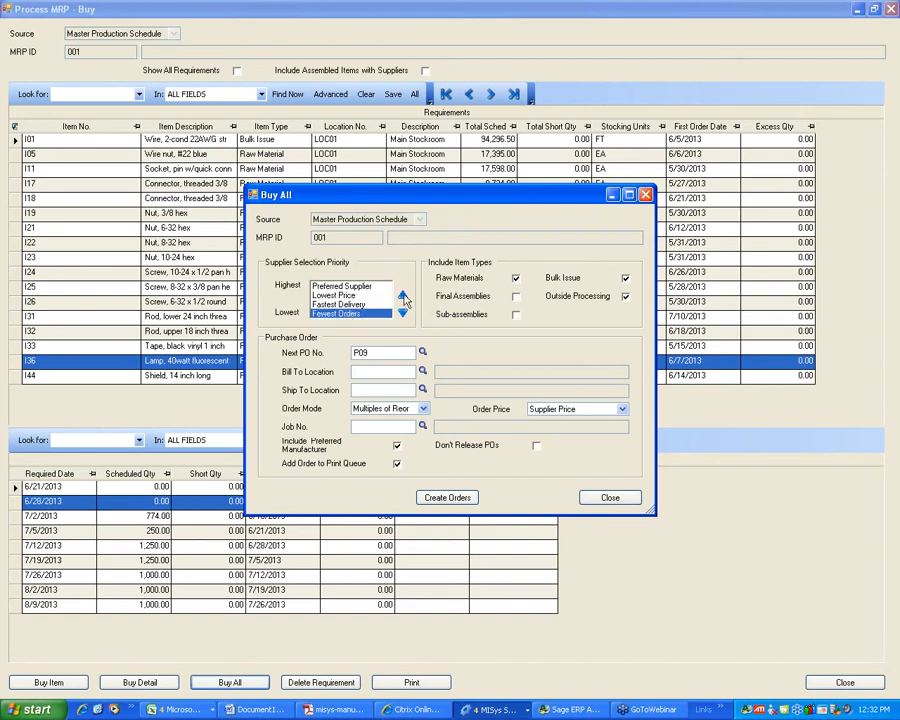
pyautogui.click(402, 296)
pyautogui.click(402, 296)
pyautogui.click(402, 296)
pyautogui.click(345, 313)
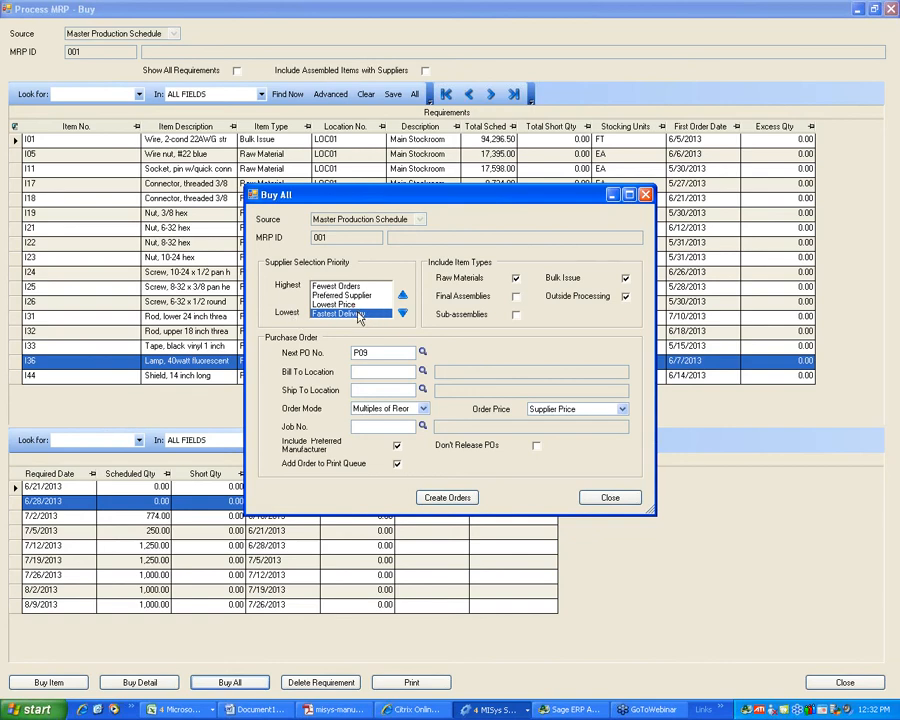
# - Create all the purchase orders with LOC01 as the ship-to location, without a backup, and display the results
pyautogui.click(422, 391)
pyautogui.click(508, 488)
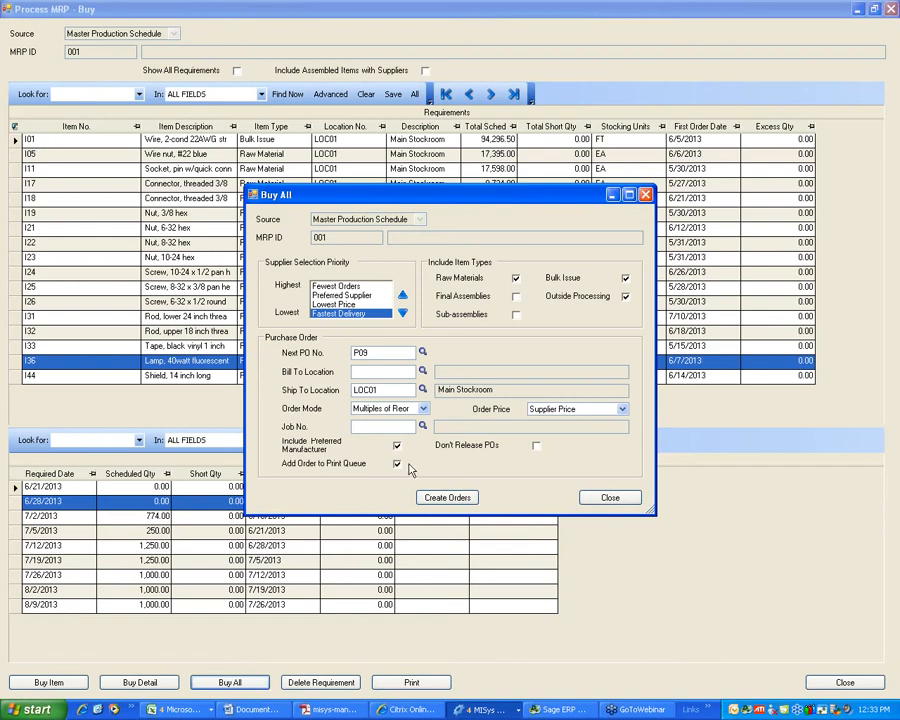
pyautogui.click(449, 498)
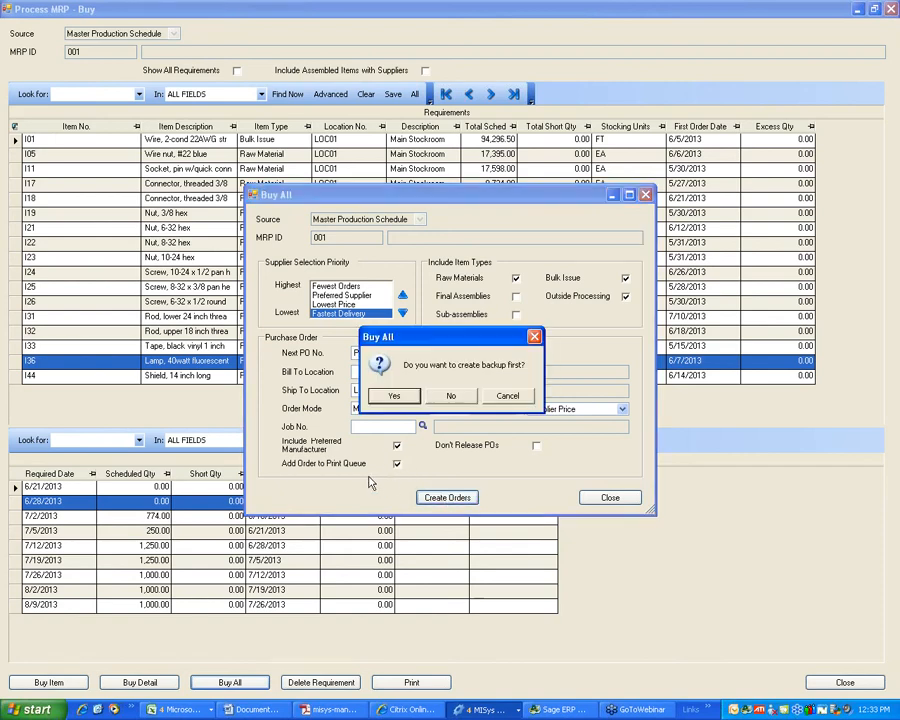
pyautogui.click(450, 396)
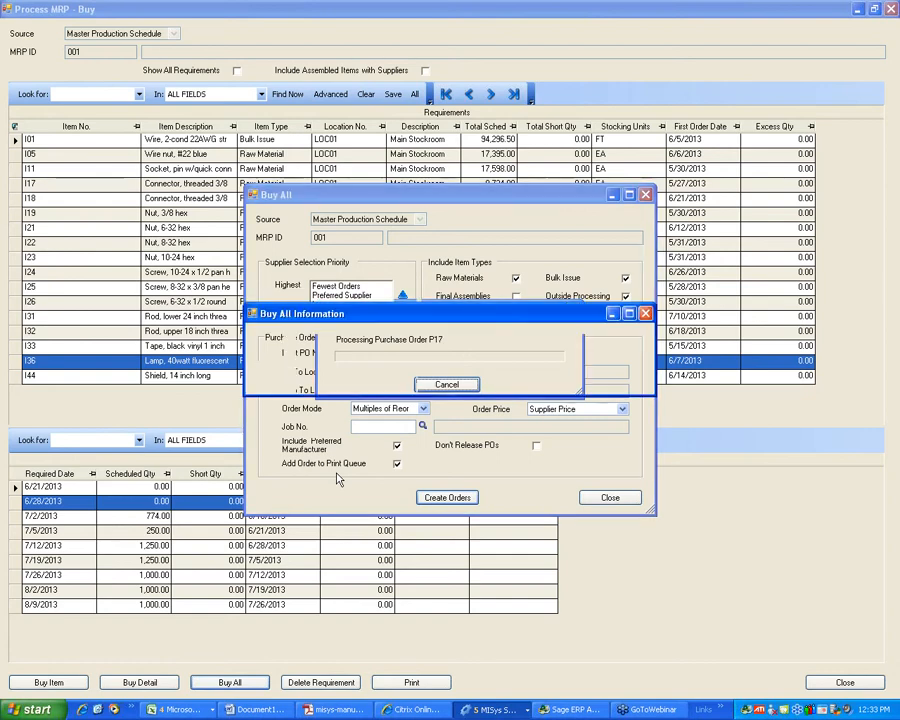
pyautogui.click(383, 376)
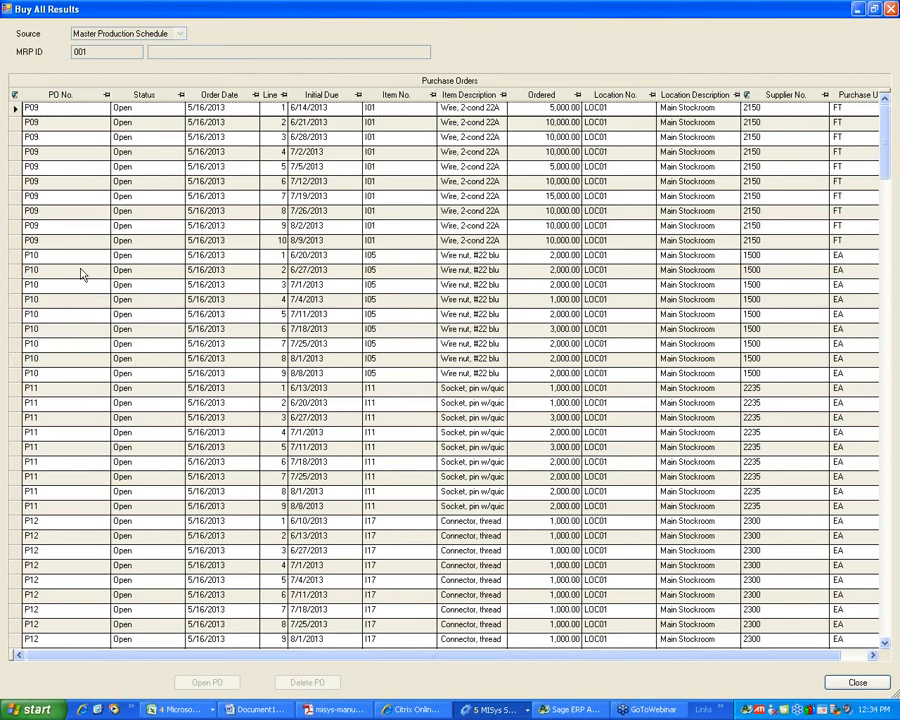
# - Open the purchase order generated for item I05, Wire nut, #22 blue, from the results list
pyautogui.click(101, 257)
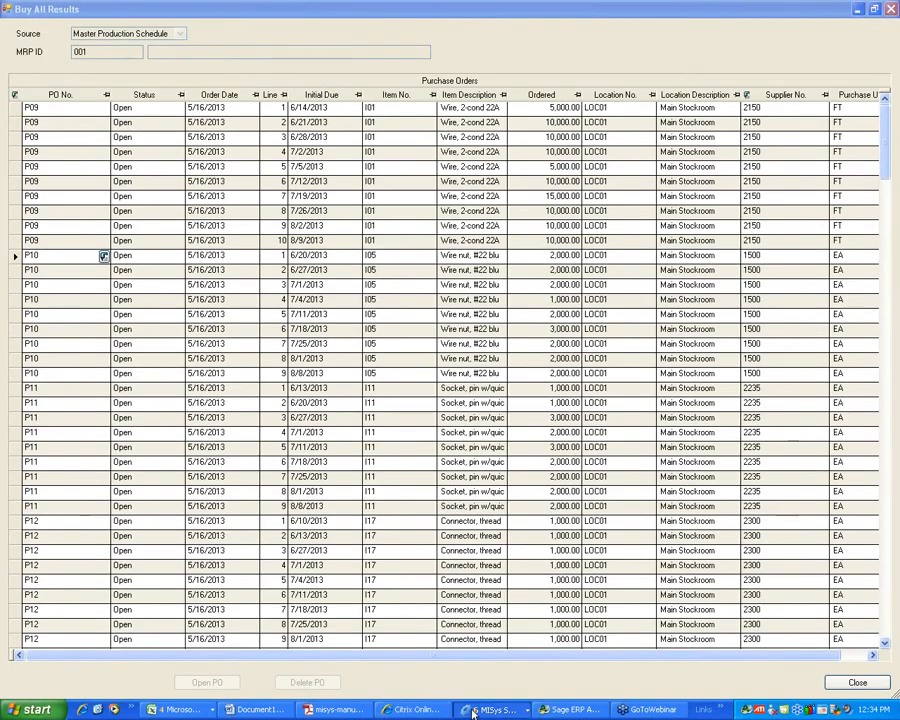
pyautogui.click(488, 709)
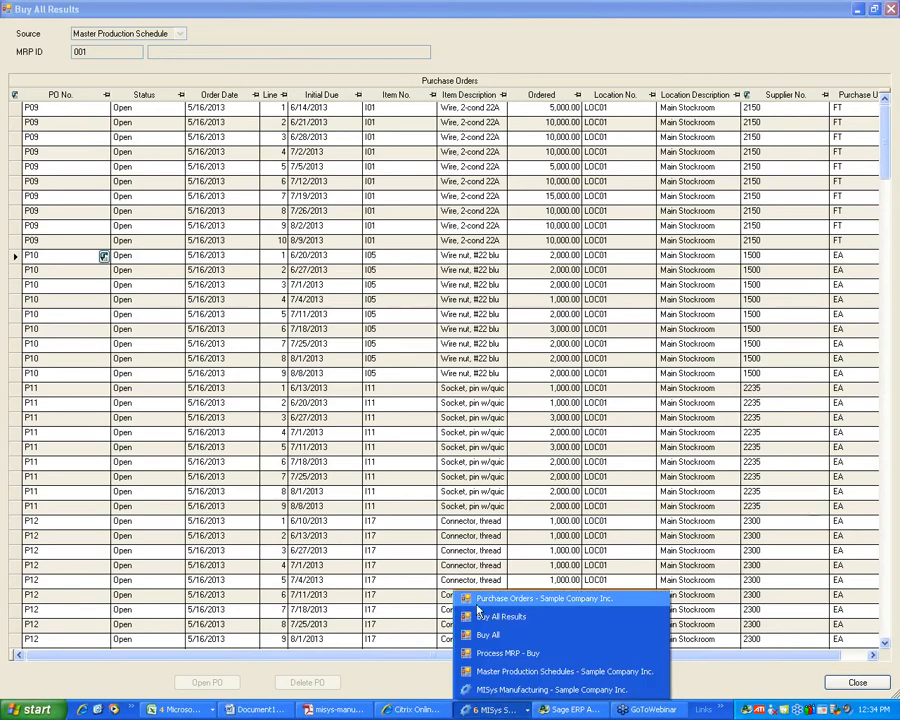
pyautogui.click(495, 601)
pyautogui.click(499, 710)
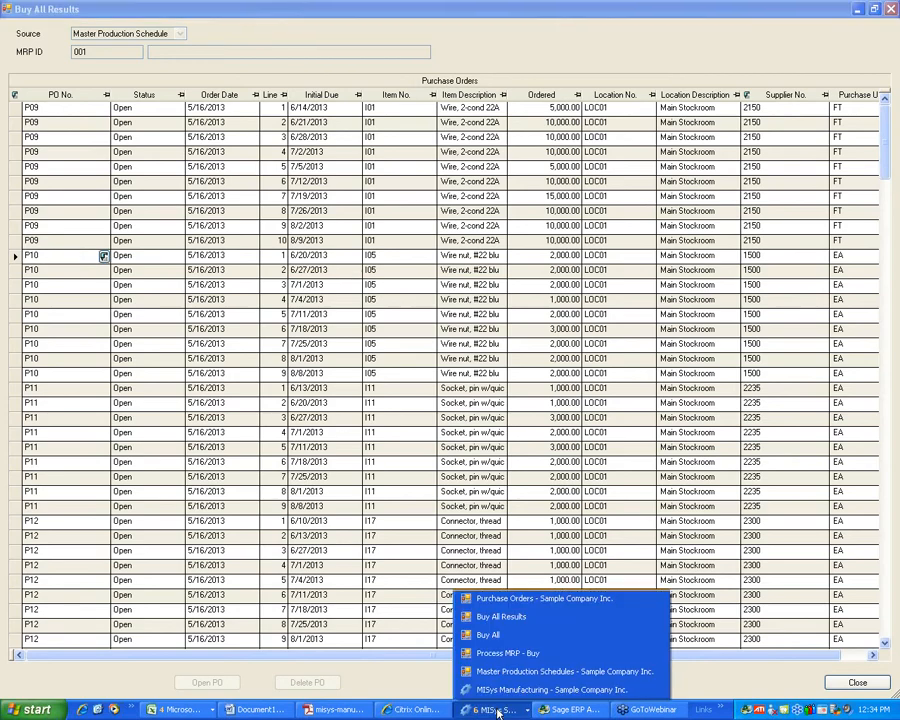
pyautogui.click(502, 599)
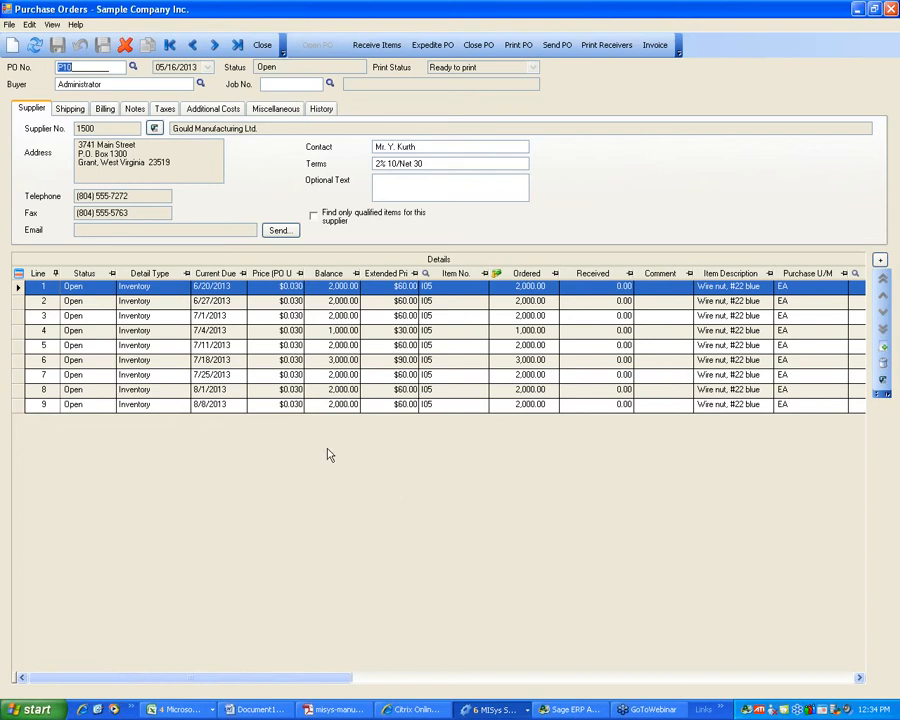
# - Preview the printed purchase order for item I05, leave its print status unchanged, and return to the results list
pyautogui.press('Return')
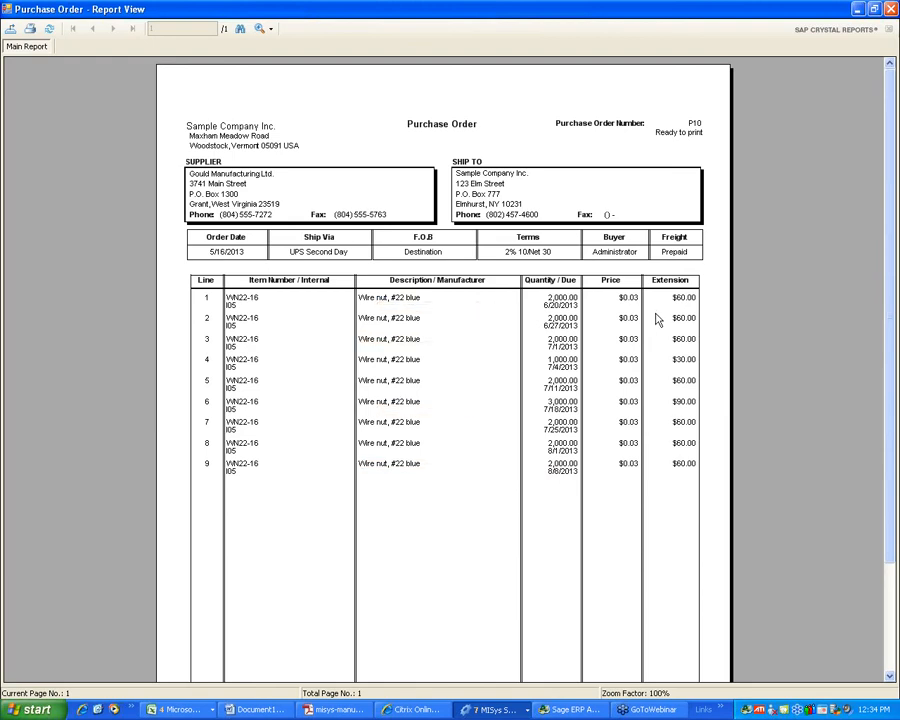
pyautogui.click(891, 9)
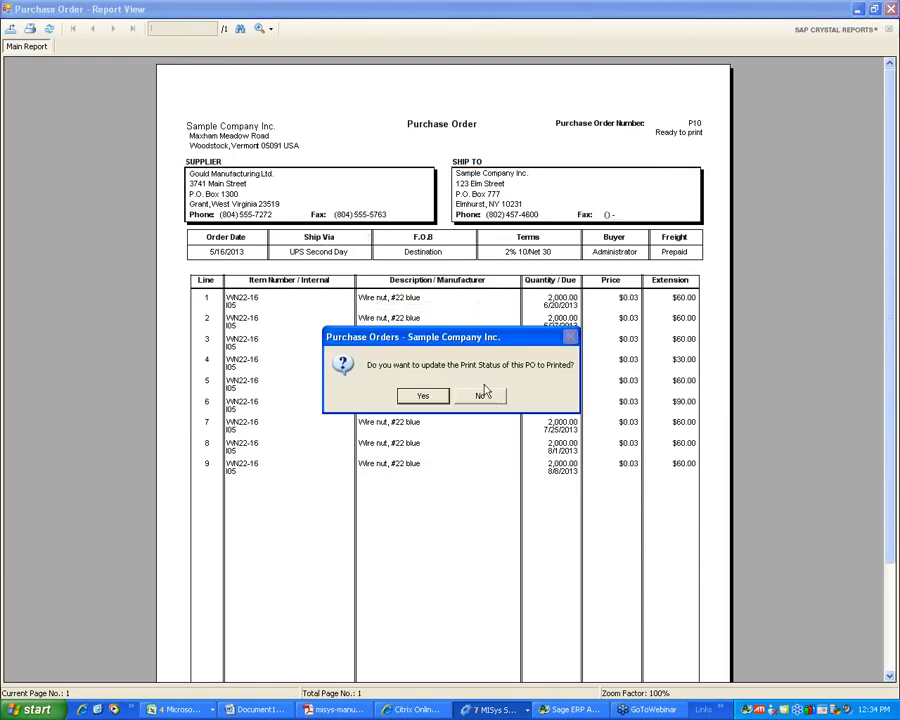
pyautogui.click(481, 397)
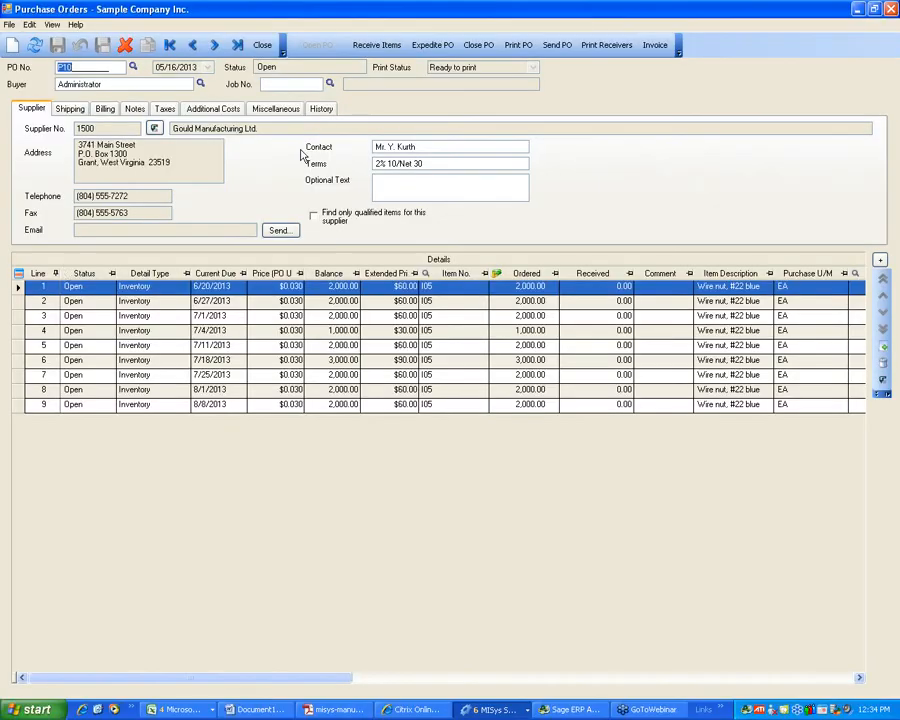
pyautogui.click(264, 47)
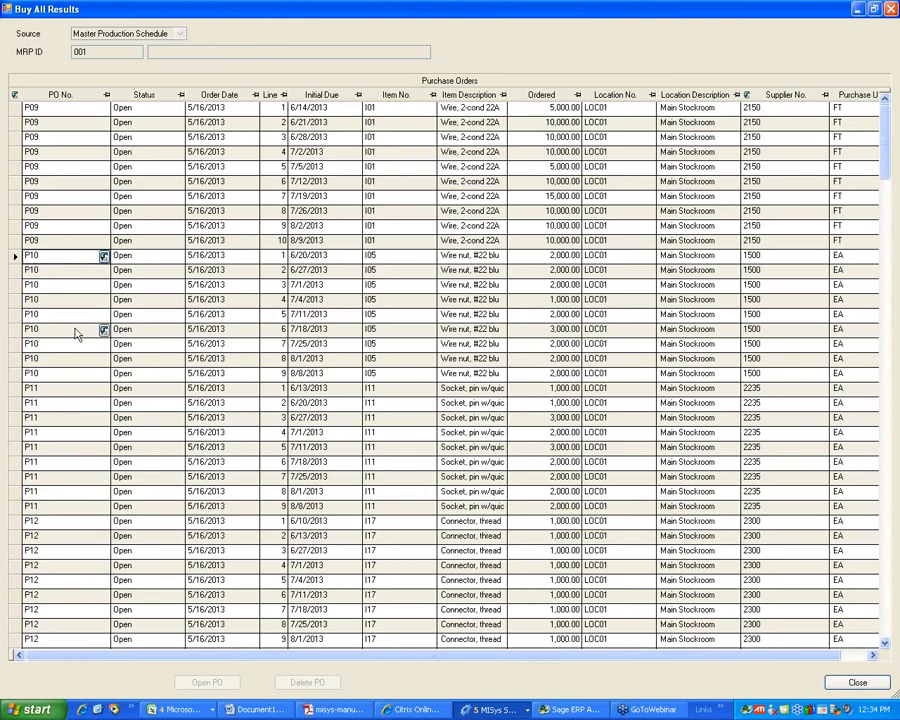
# - Look through the generated purchase order lines from item I05 to I44 and back up to I22
pyautogui.scroll(-6, 143, 453)
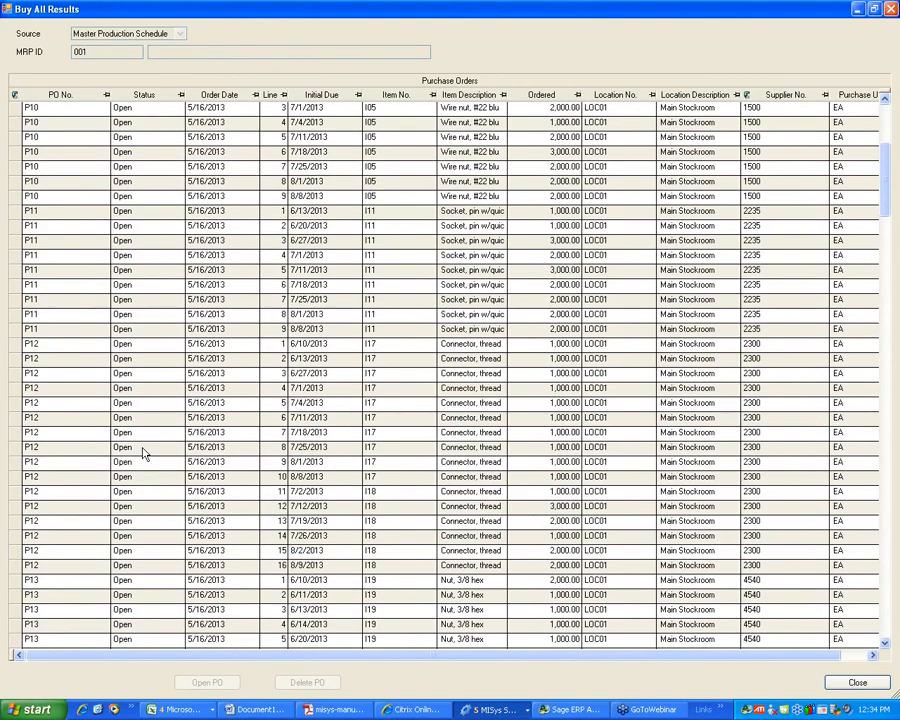
pyautogui.scroll(-20, 141, 456)
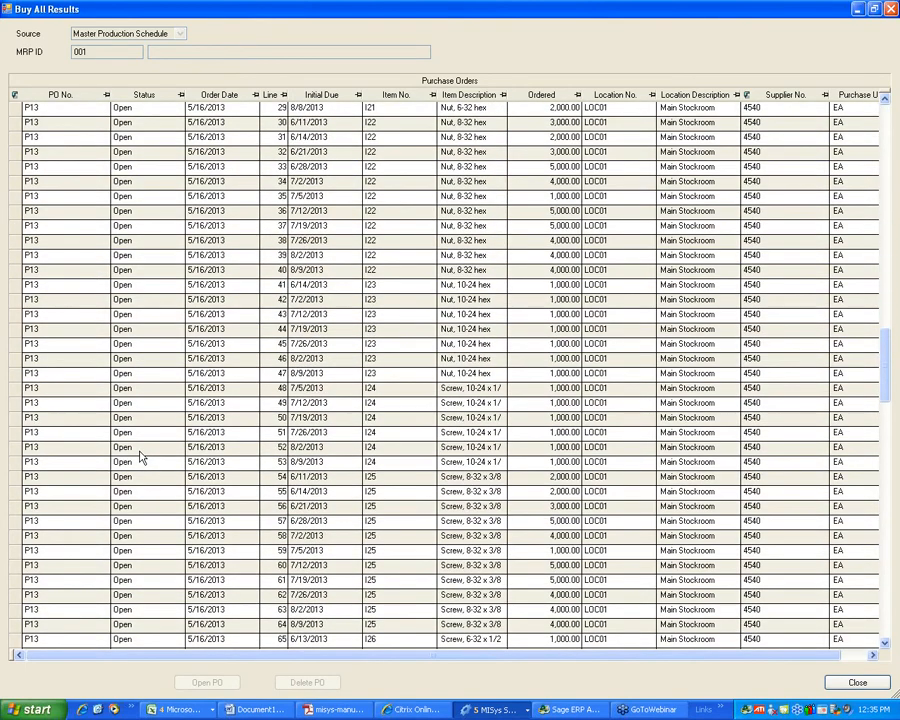
pyautogui.scroll(-10, 141, 456)
pyautogui.scroll(6, 141, 456)
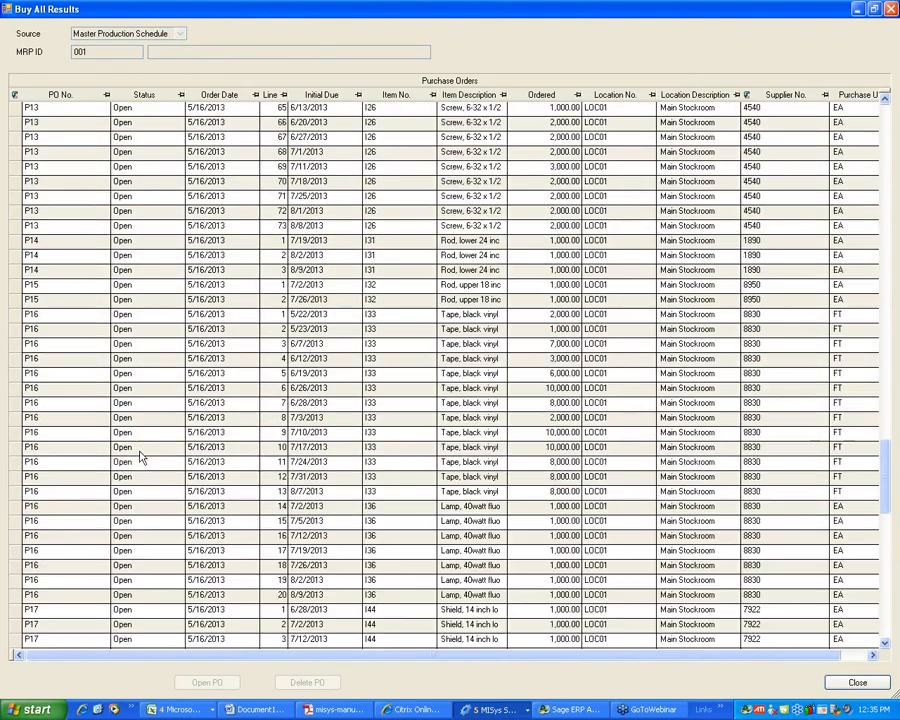
pyautogui.scroll(19, 141, 456)
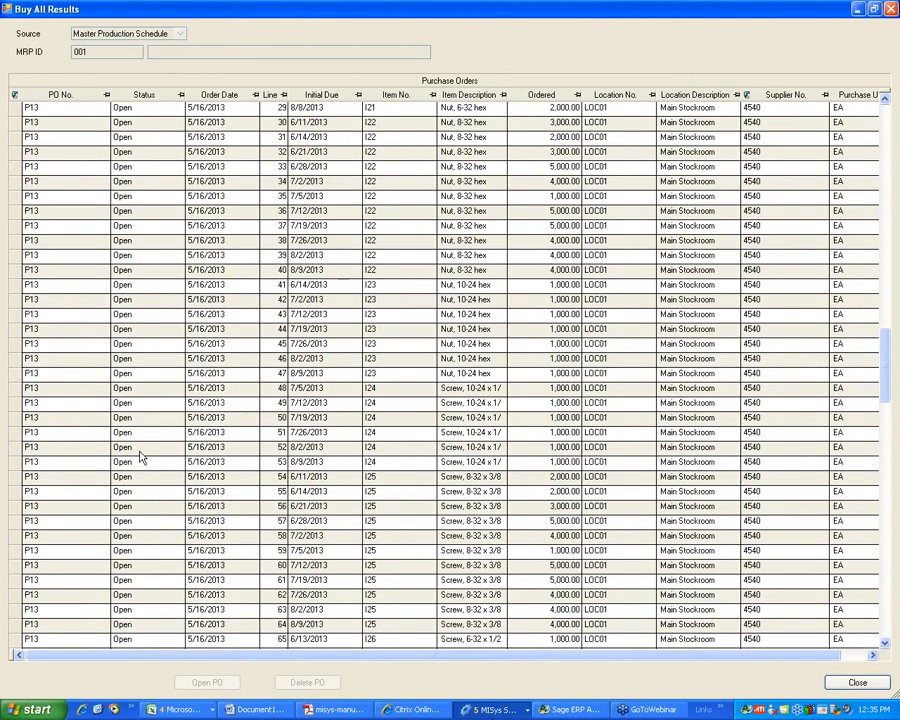
# - Close the generated purchase order results and continue to creating the production orders for schedule 001
pyautogui.scroll(14, 141, 456)
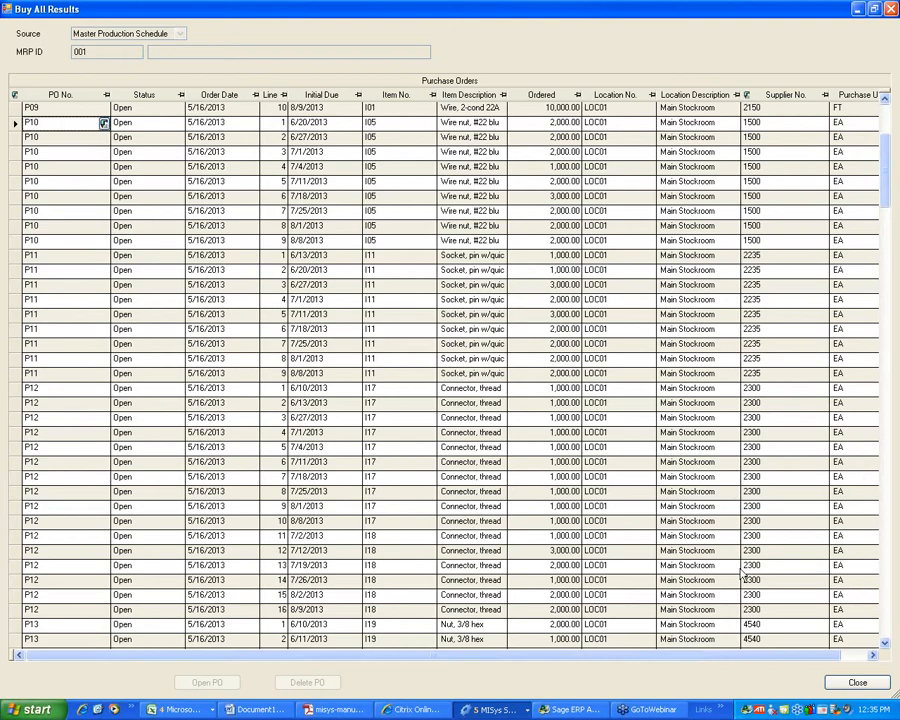
pyautogui.click(857, 683)
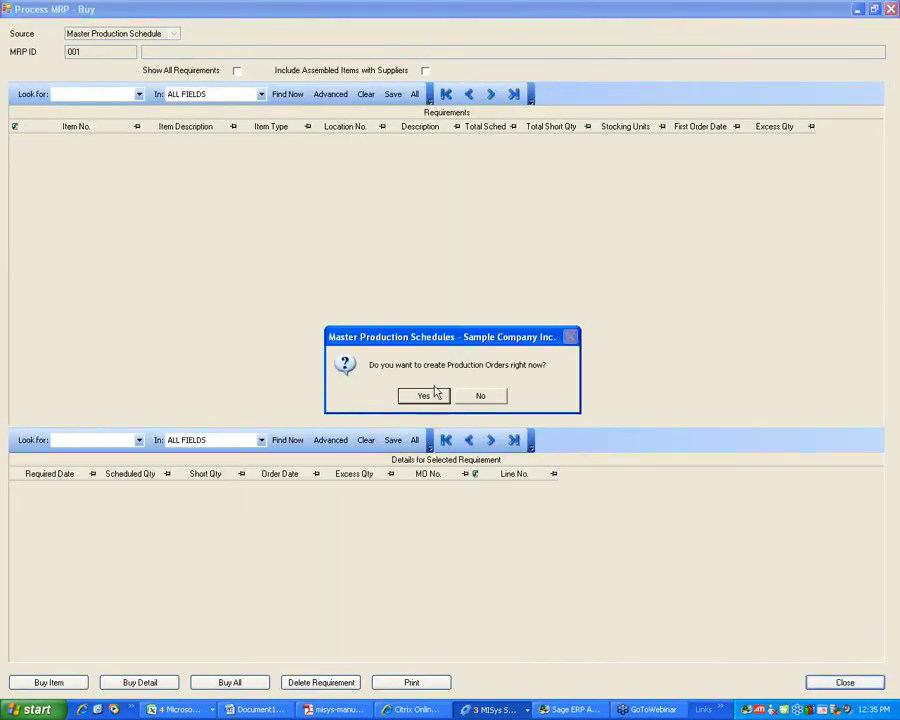
pyautogui.click(432, 396)
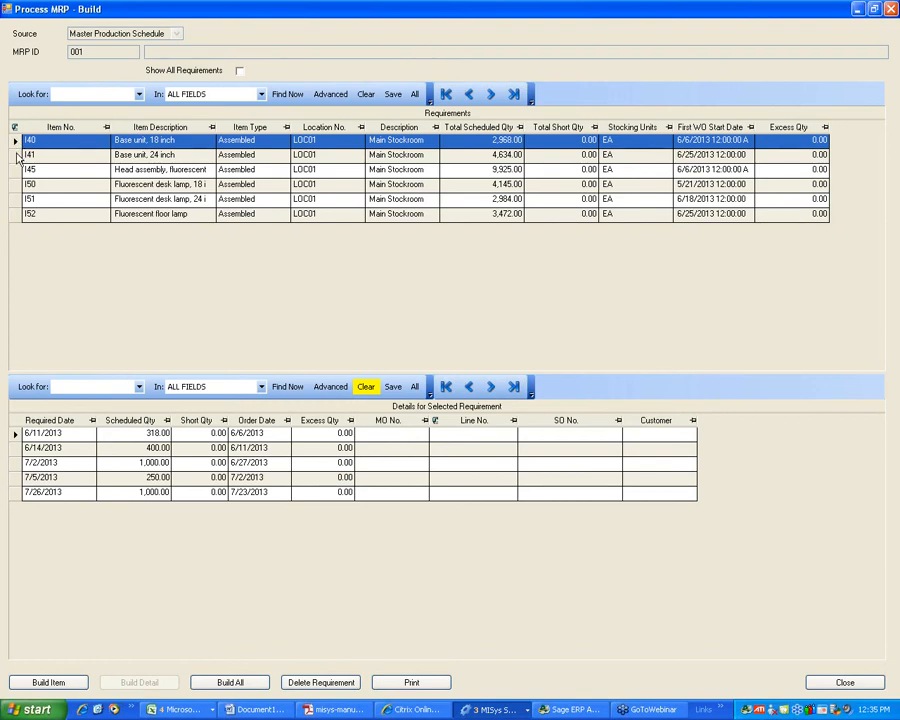
# - Review the scheduled quantities and order dates in the build requirement details for items I41, I45, I50, I51 and I52
pyautogui.click(16, 155)
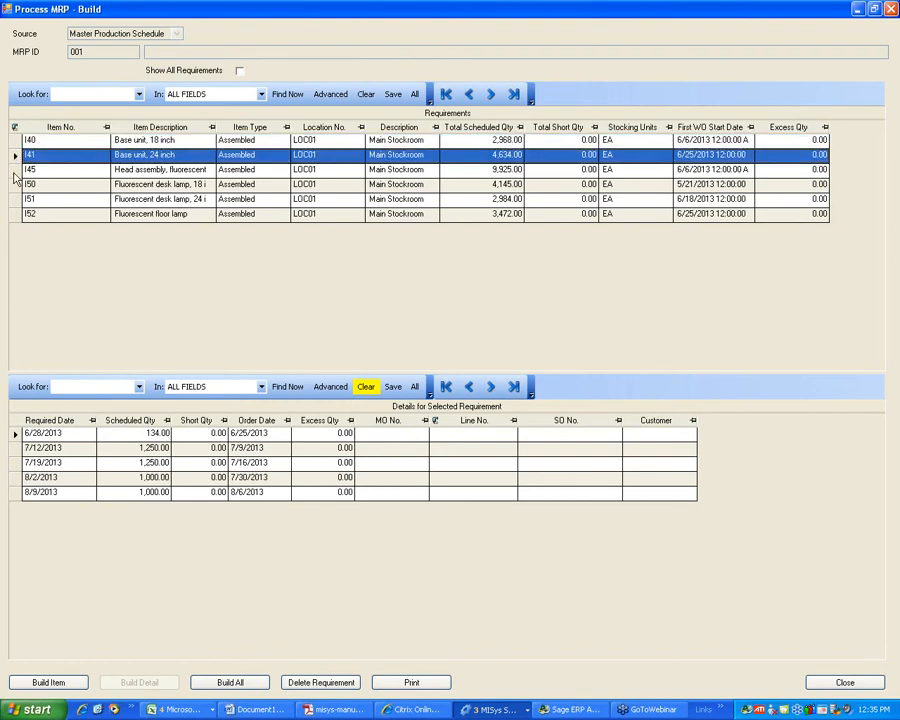
pyautogui.click(15, 170)
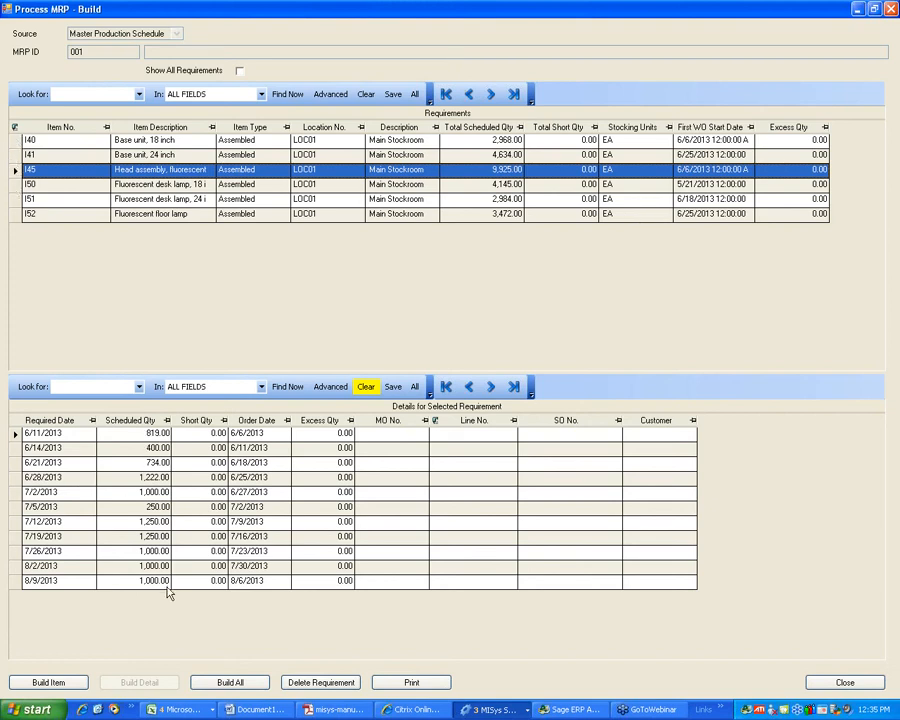
pyautogui.click(20, 186)
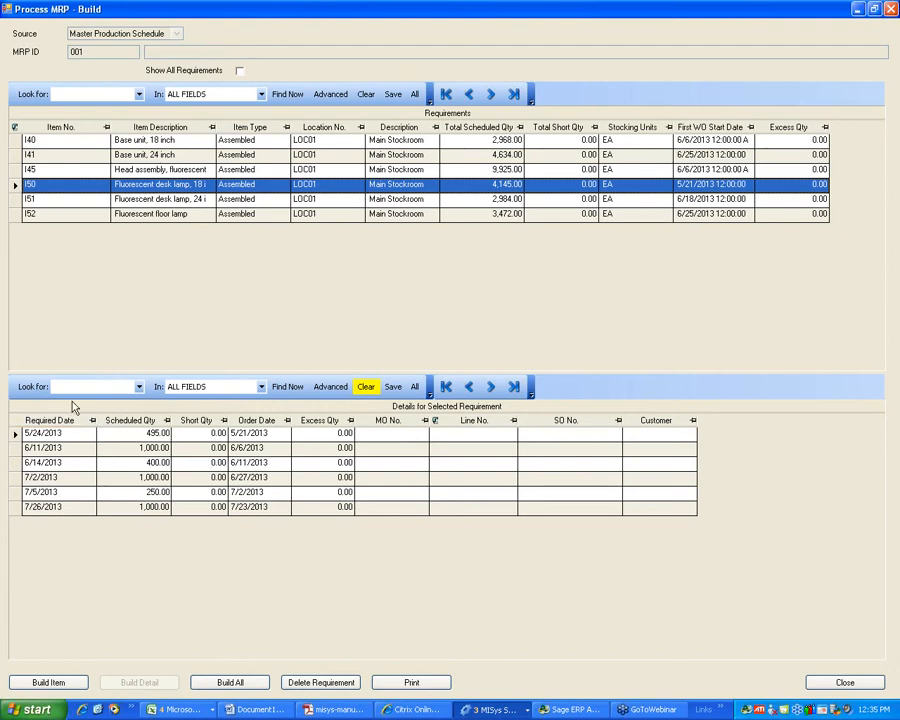
pyautogui.click(14, 200)
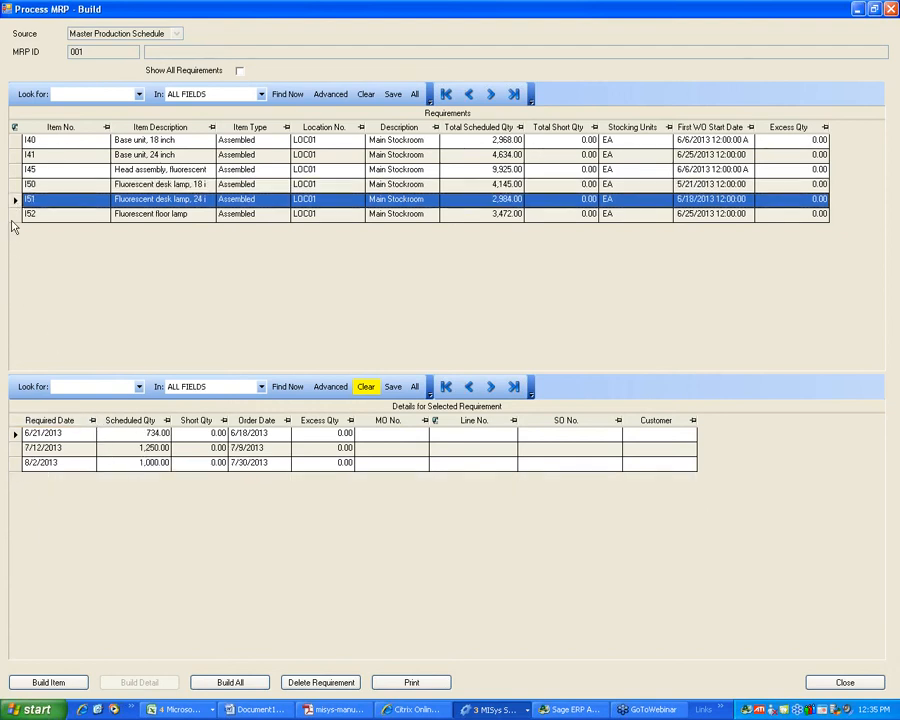
pyautogui.click(14, 215)
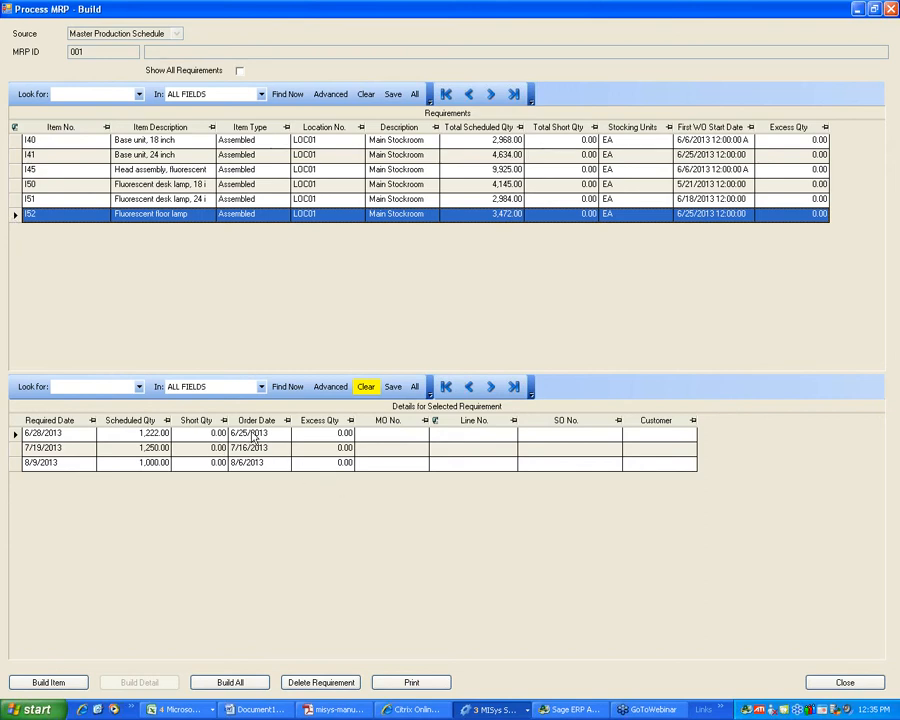
pyautogui.click(48, 434)
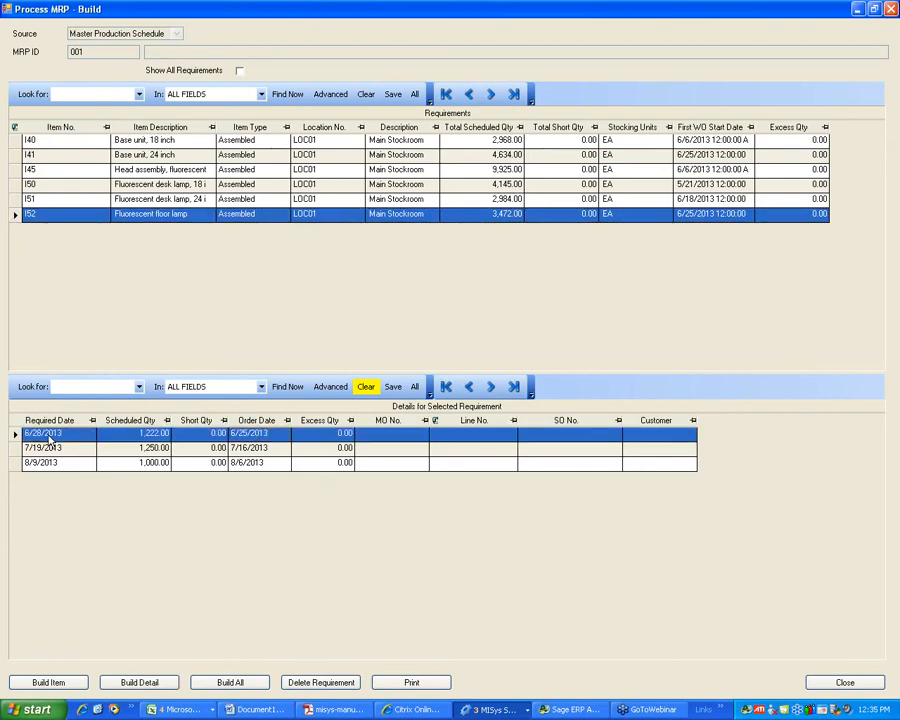
pyautogui.click(14, 184)
pyautogui.click(260, 433)
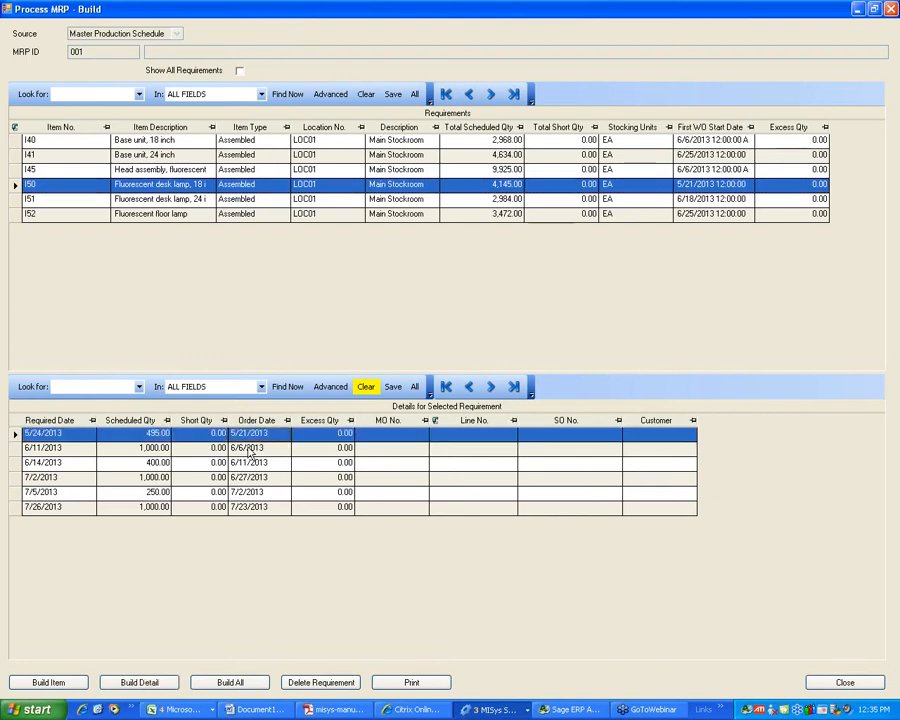
pyautogui.click(250, 448)
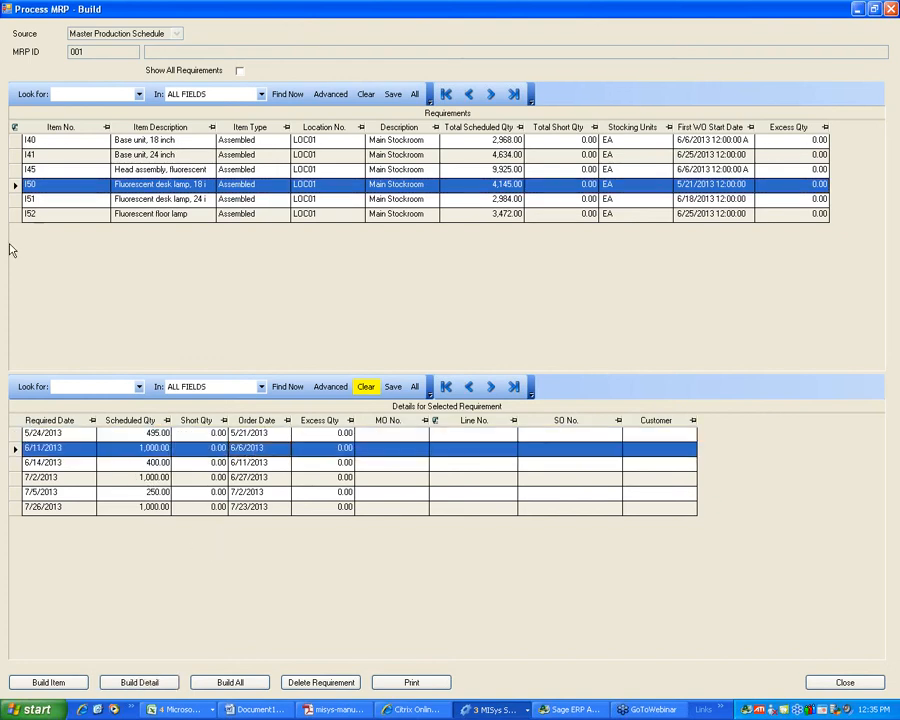
pyautogui.click(15, 433)
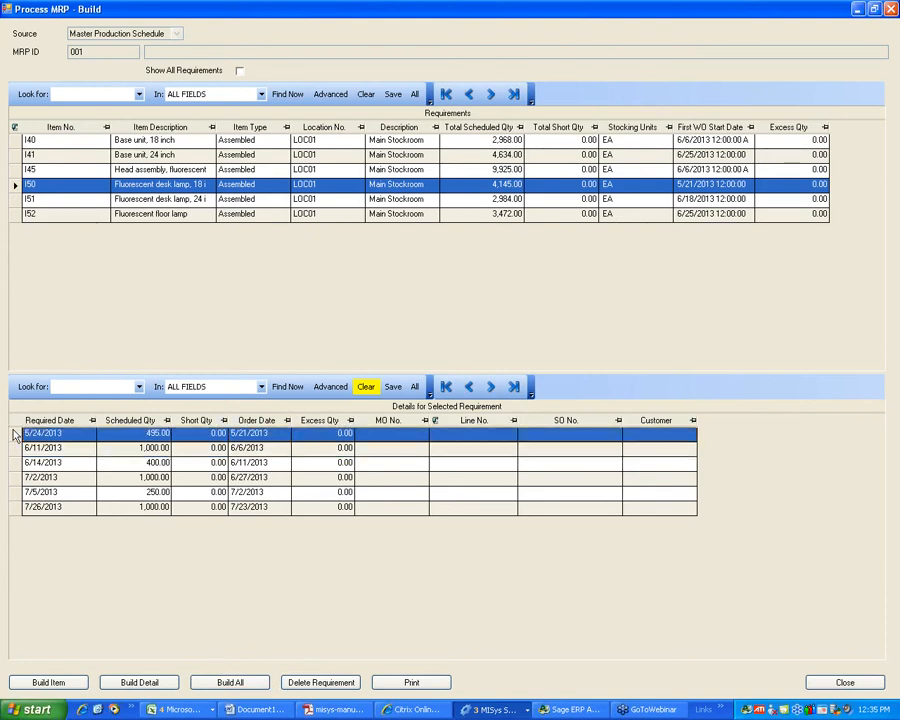
# - Create a work order for 1,000 units against item I40's 6/11/2013 build requirement, in multiples of the reorder quantity
pyautogui.click(15, 140)
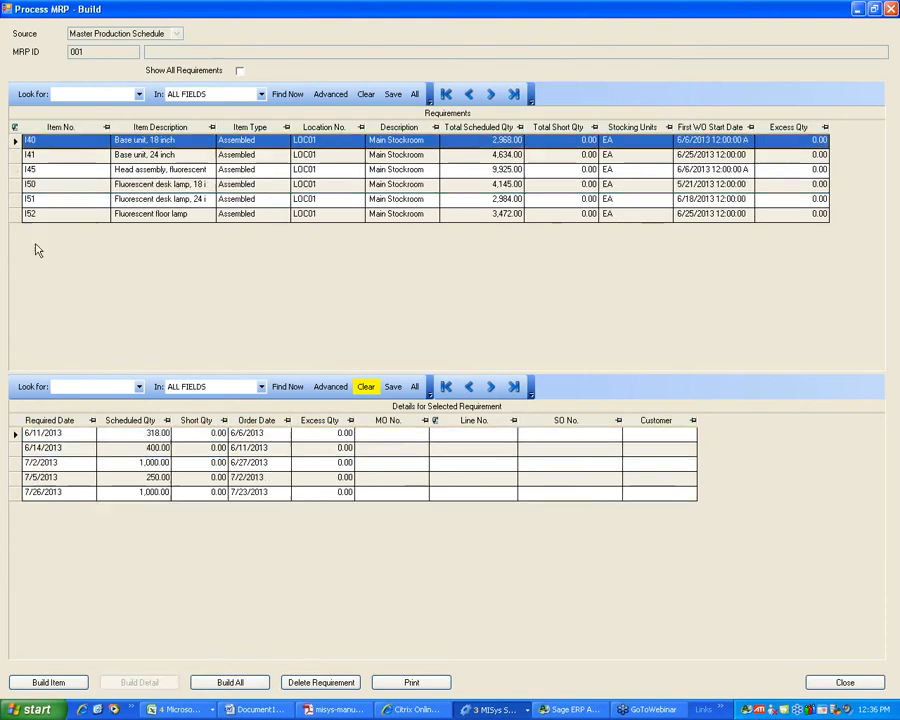
pyautogui.click(16, 433)
pyautogui.click(140, 682)
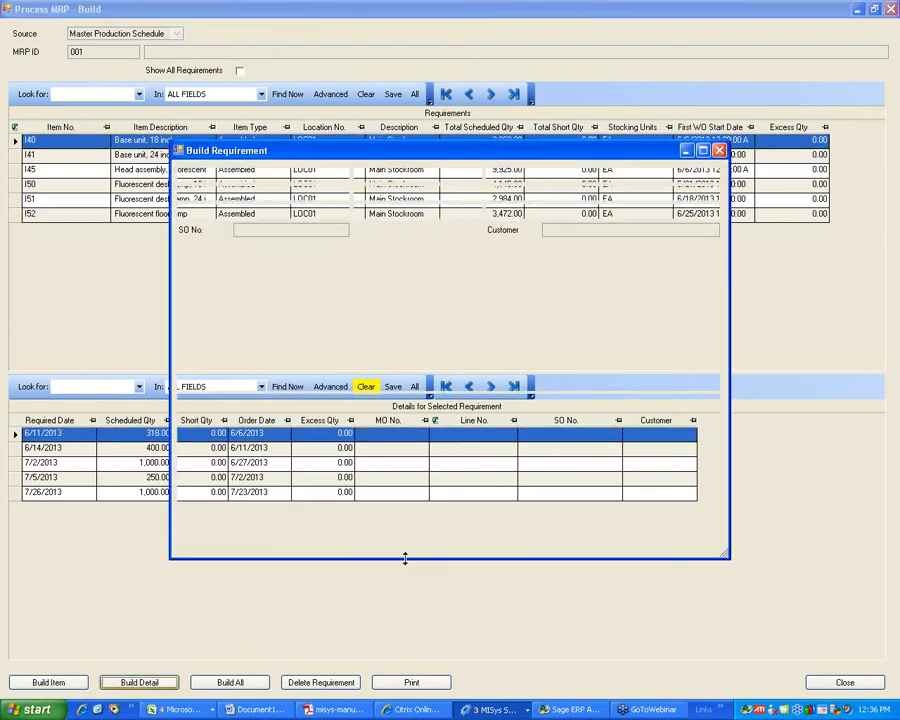
pyautogui.click(203, 541)
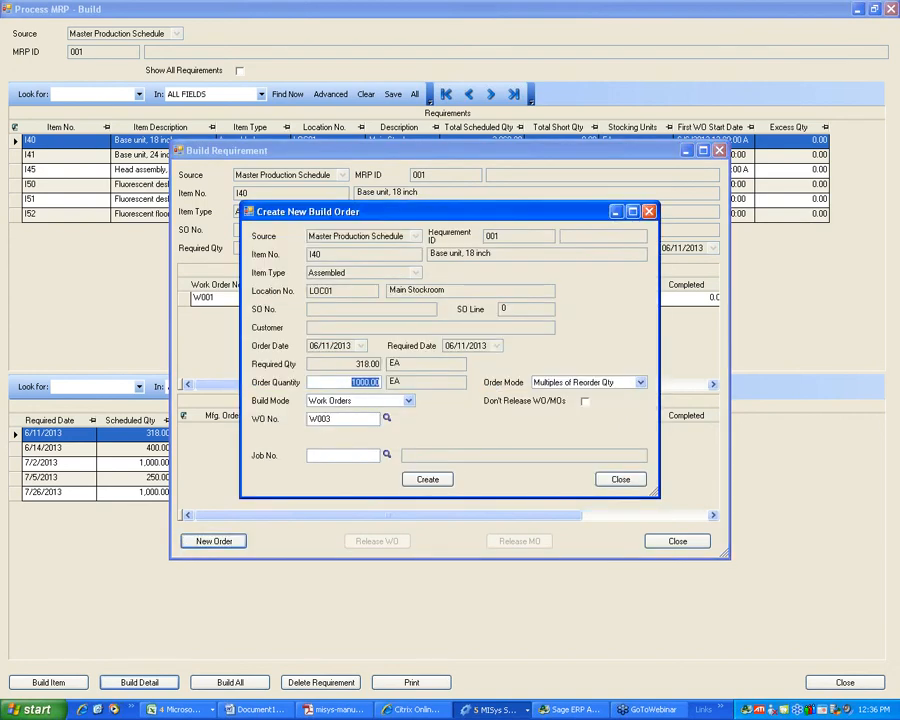
pyautogui.click(343, 382)
pyautogui.moveTo(331, 382); pyautogui.dragTo(400, 386)
pyautogui.write('500.')
pyautogui.press('Tab')
pyautogui.press('Return')
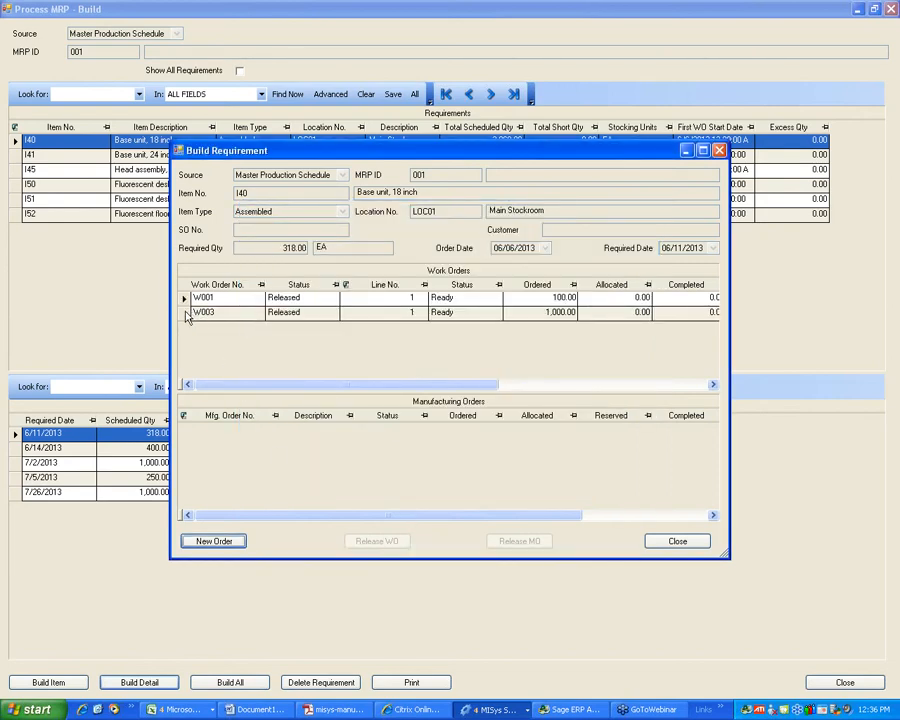
pyautogui.click(253, 314)
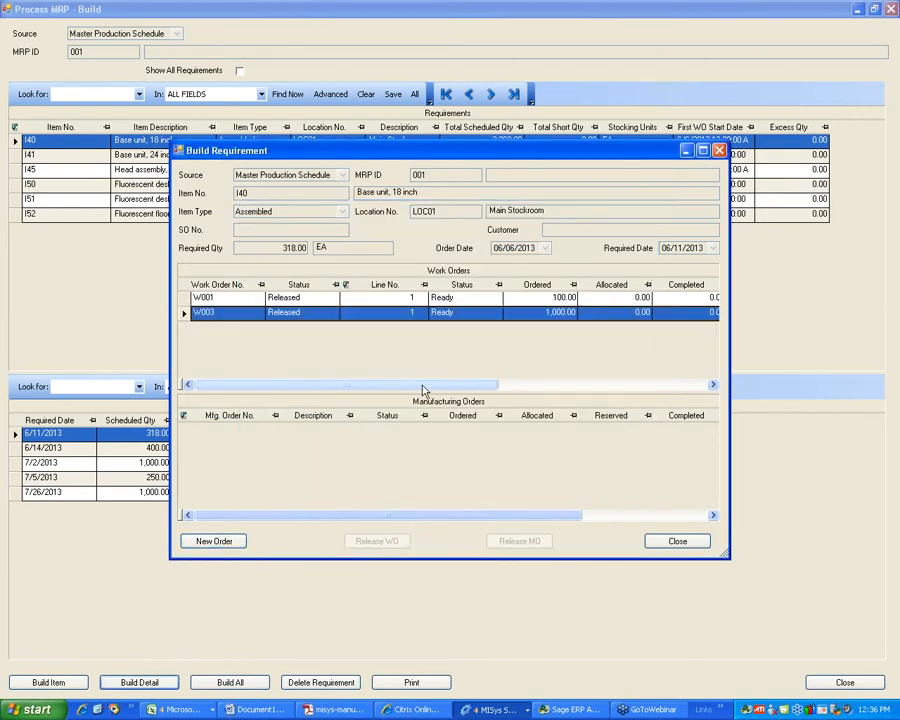
pyautogui.click(678, 542)
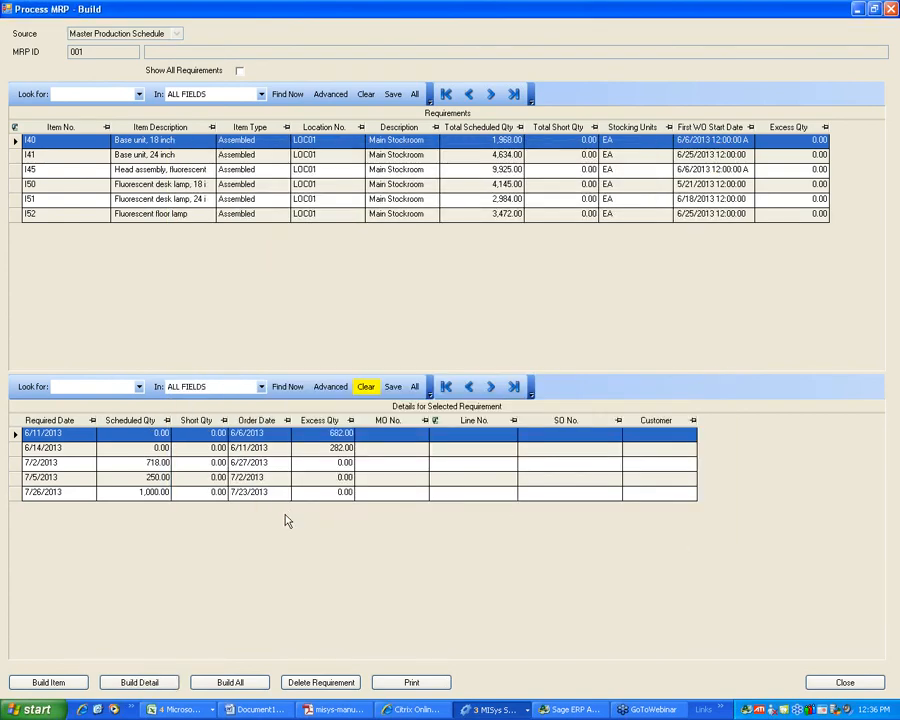
# - Leave the build requirements and close master production schedule 001 after viewing its setup
pyautogui.click(848, 685)
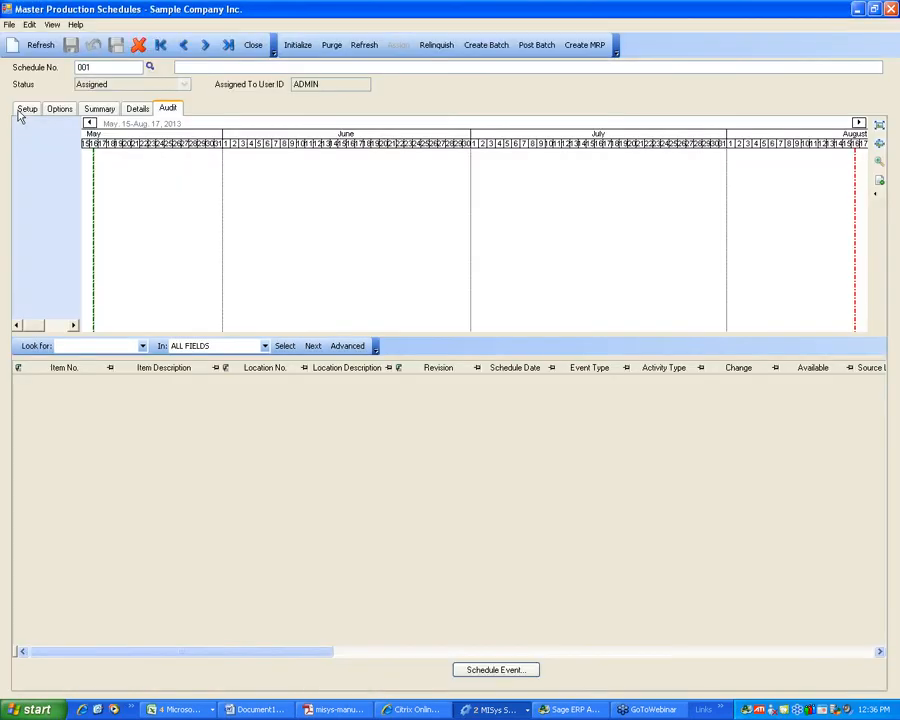
pyautogui.click(22, 110)
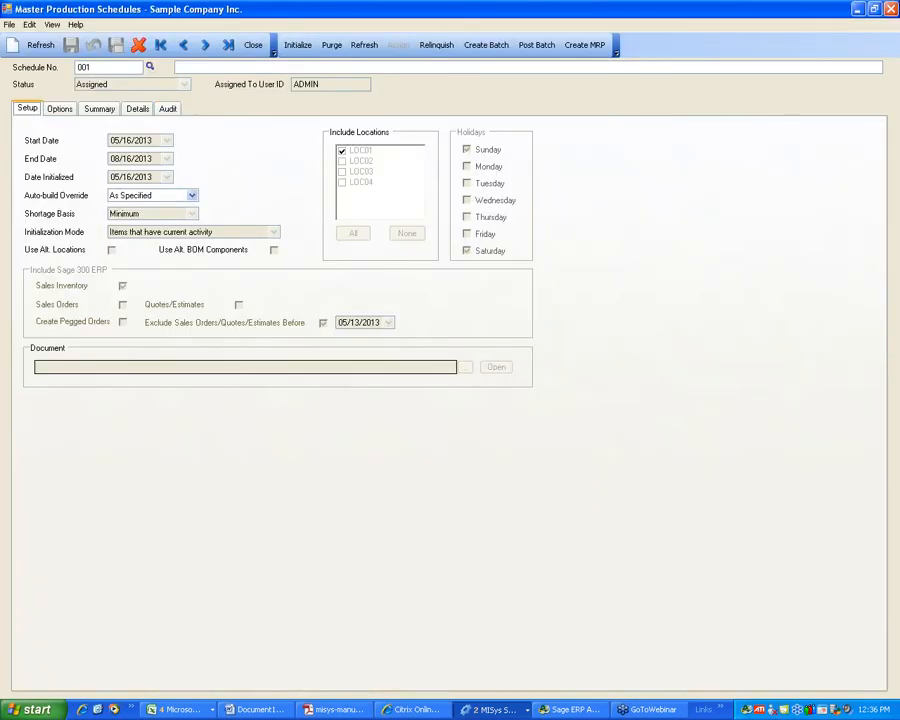
pyautogui.click(252, 46)
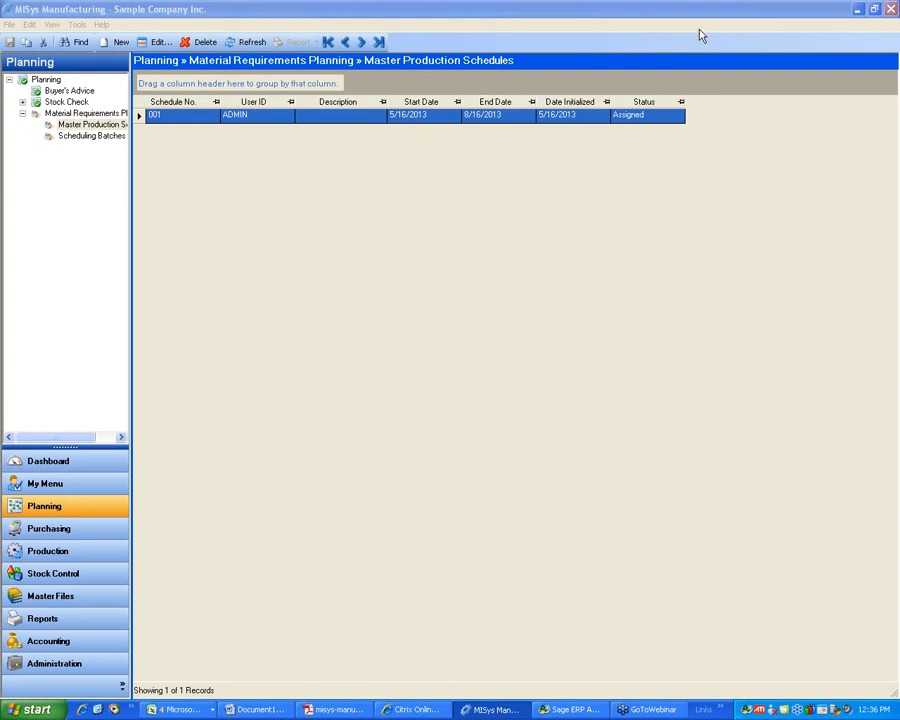
# - Display the list of work centers in the master files
pyautogui.click(50, 598)
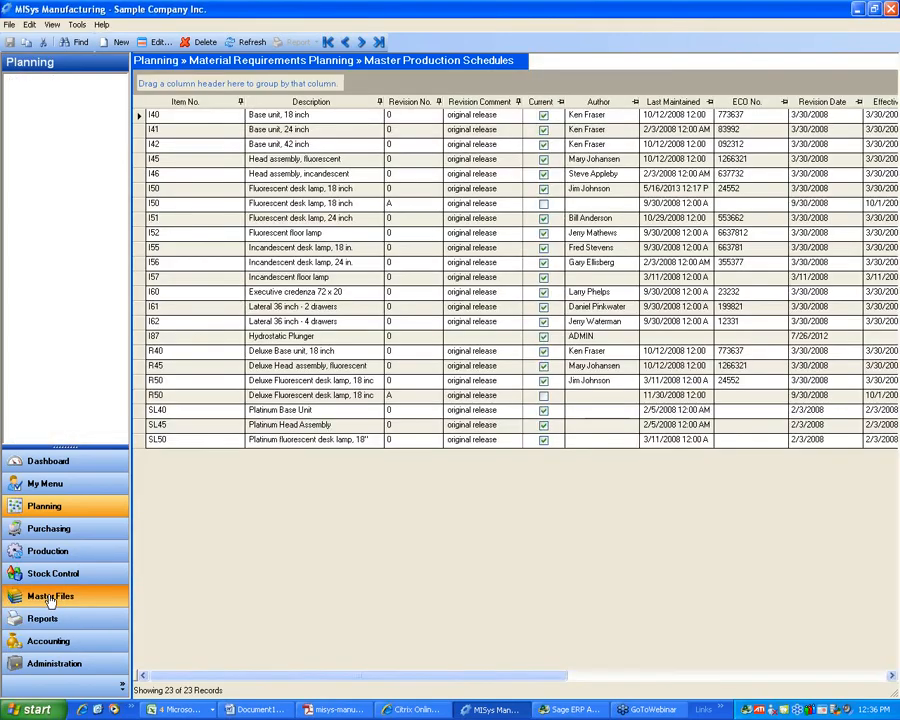
pyautogui.click(68, 170)
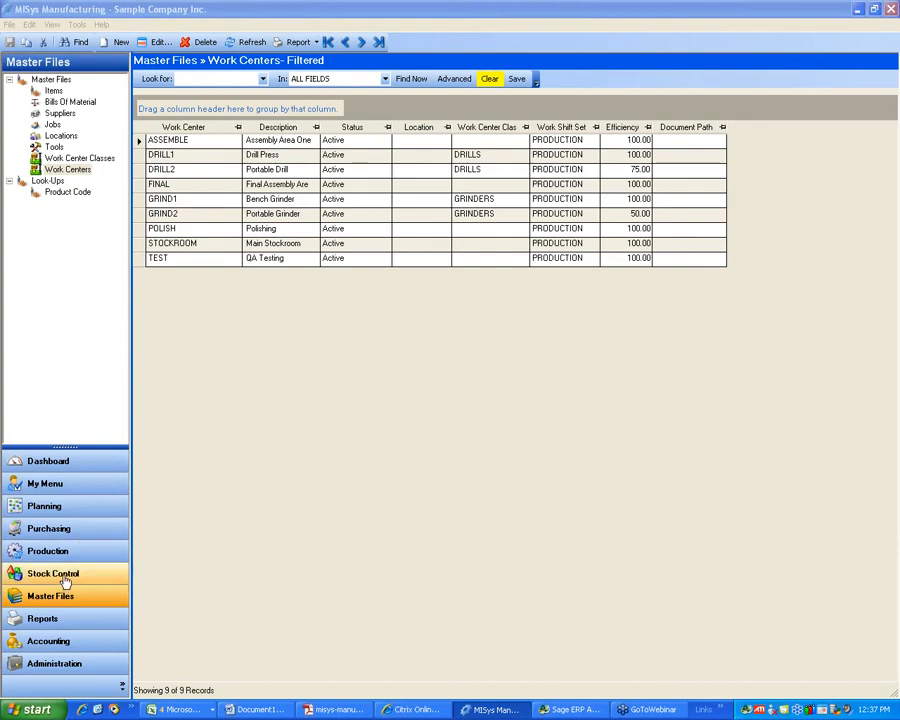
# - Review the material components and routing of the bill of material for I50, revision 0, and close it
pyautogui.click(62, 103)
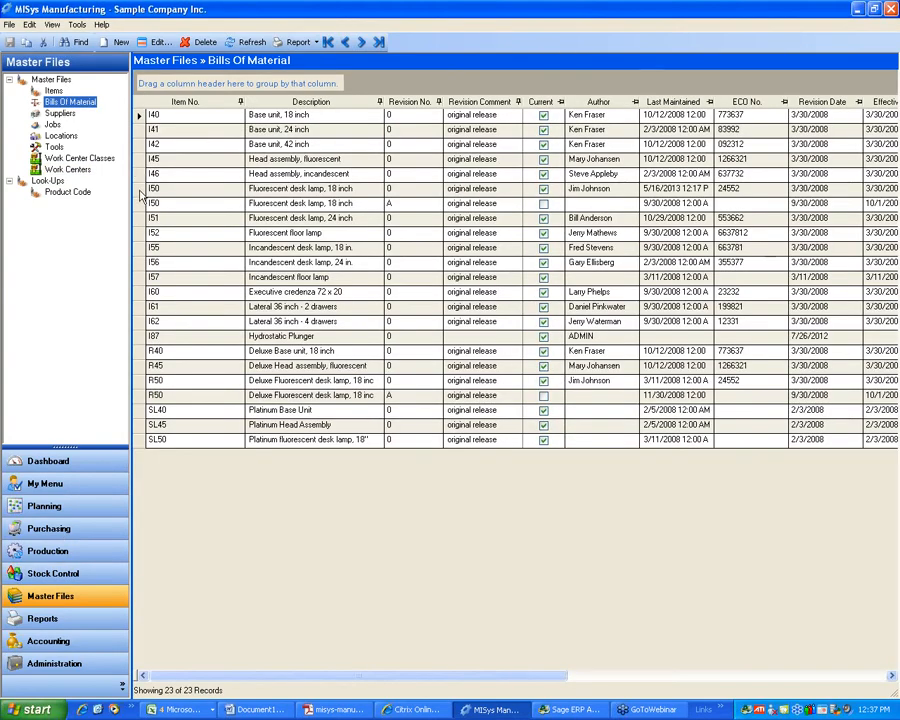
pyautogui.click(140, 189)
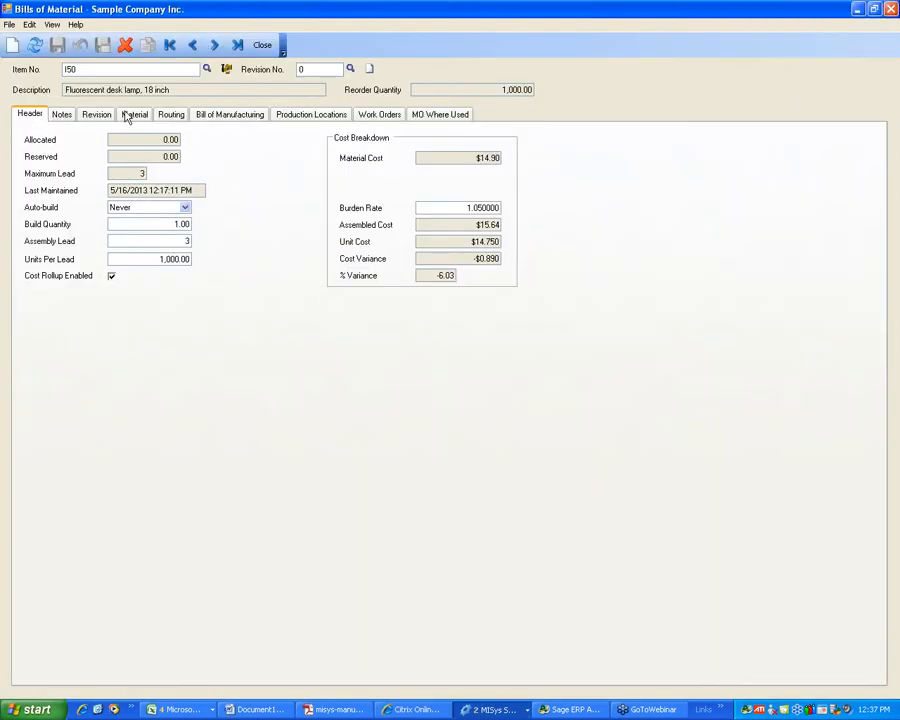
pyautogui.click(130, 115)
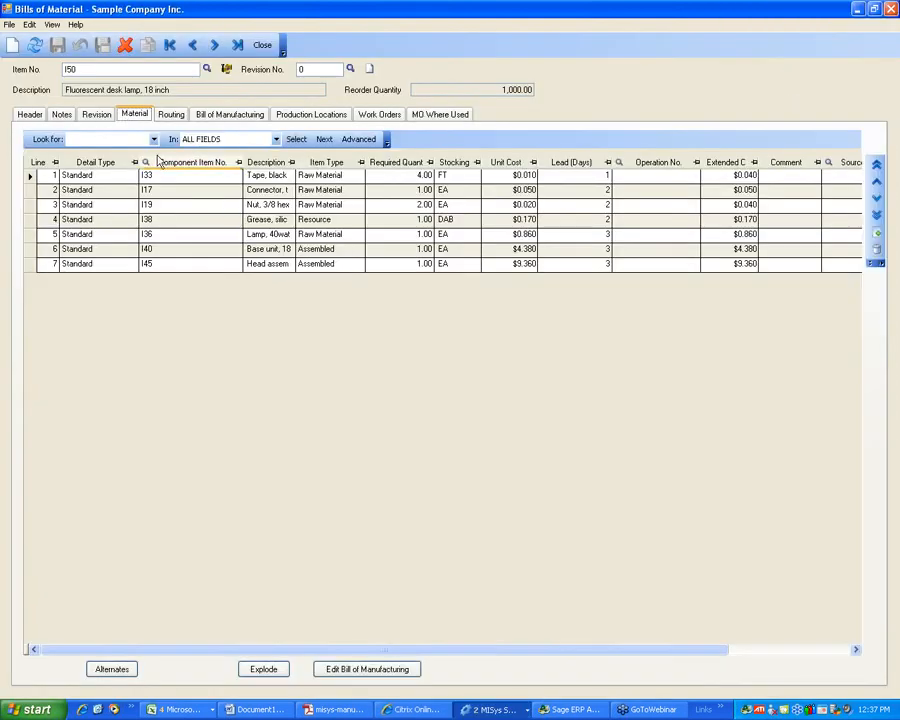
pyautogui.click(170, 115)
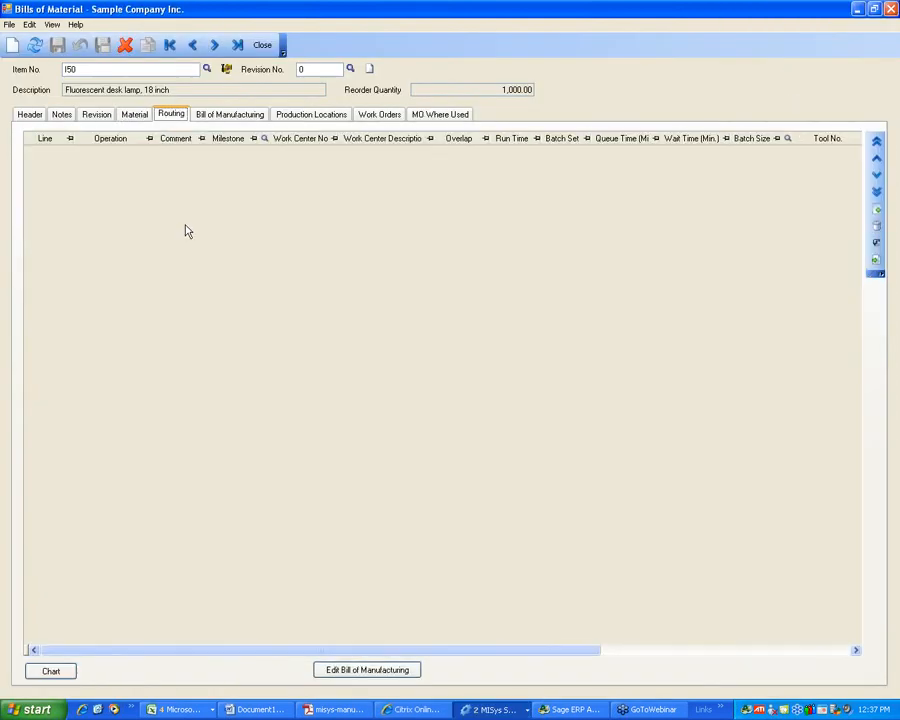
pyautogui.click(263, 46)
# - Examine the material components and routing operations in the bill of material for R50, revision 0, and close it
pyautogui.click(140, 381)
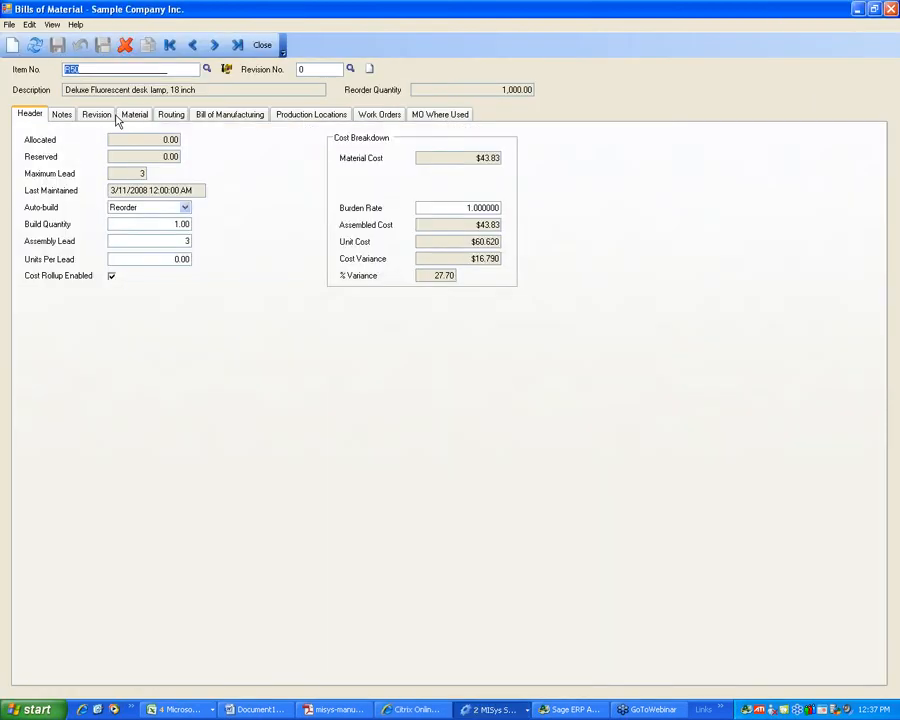
pyautogui.click(126, 116)
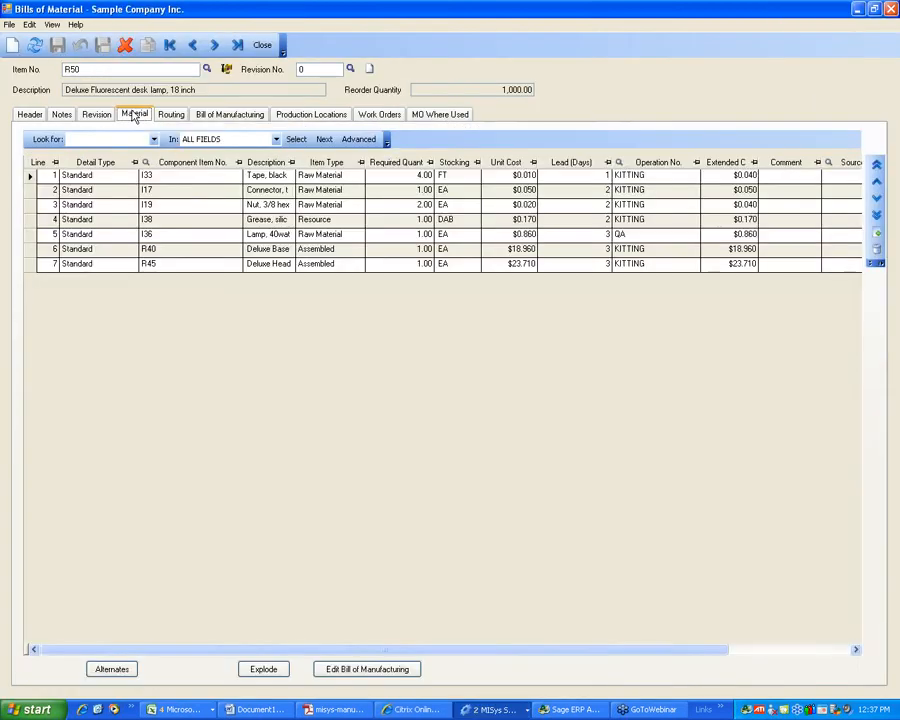
pyautogui.click(172, 116)
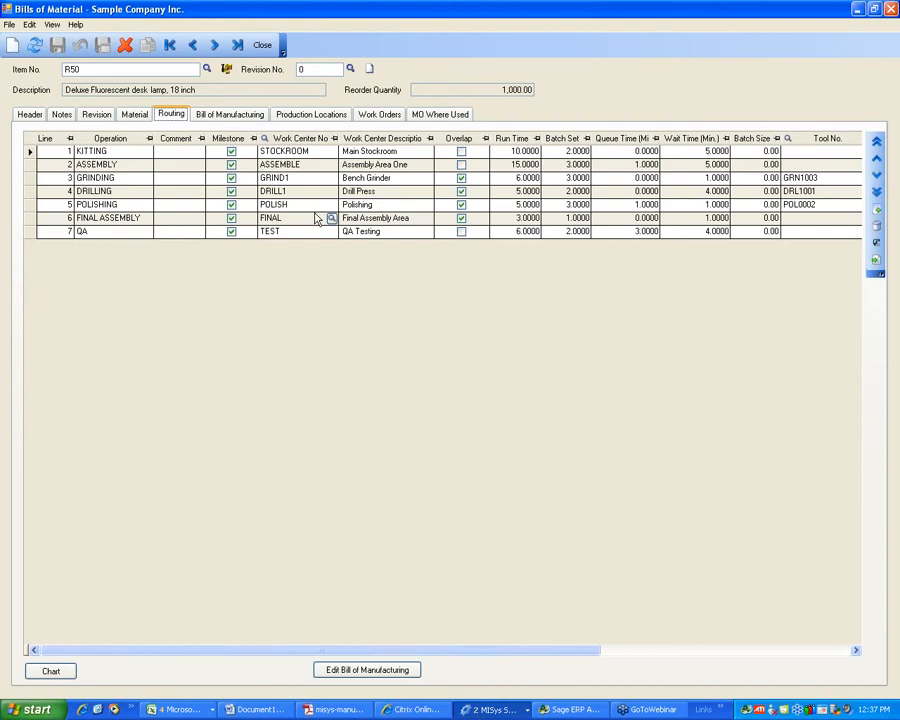
pyautogui.click(262, 46)
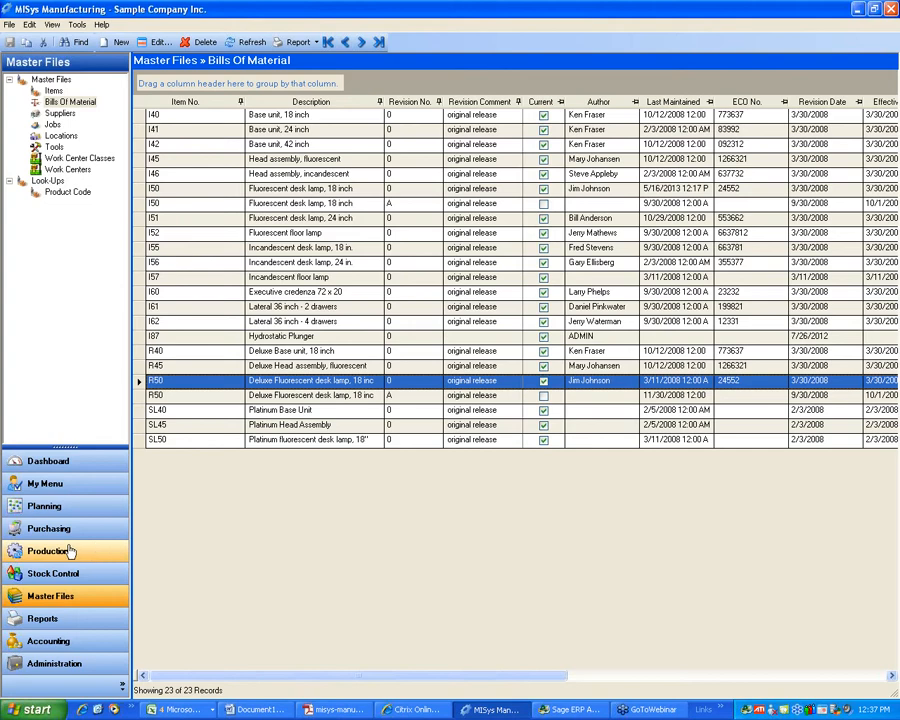
# - Create a manufacturing order for 100 units of build item R50 at location LOC01, populated from its bill of material
pyautogui.click(44, 552)
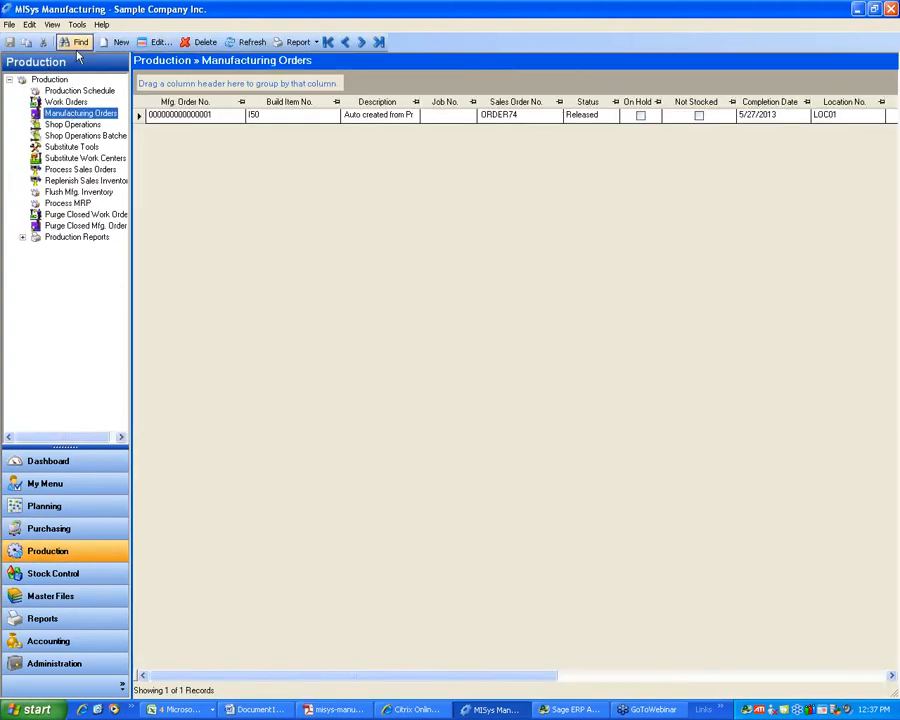
pyautogui.click(115, 42)
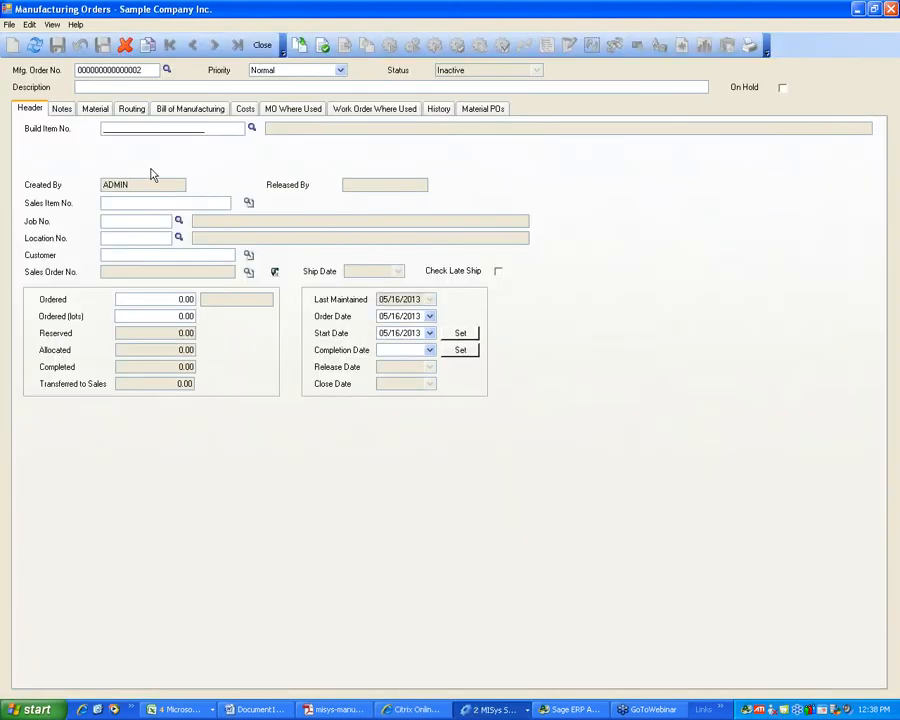
pyautogui.write('R50')
pyautogui.press('Tab')
pyautogui.press('Tab')
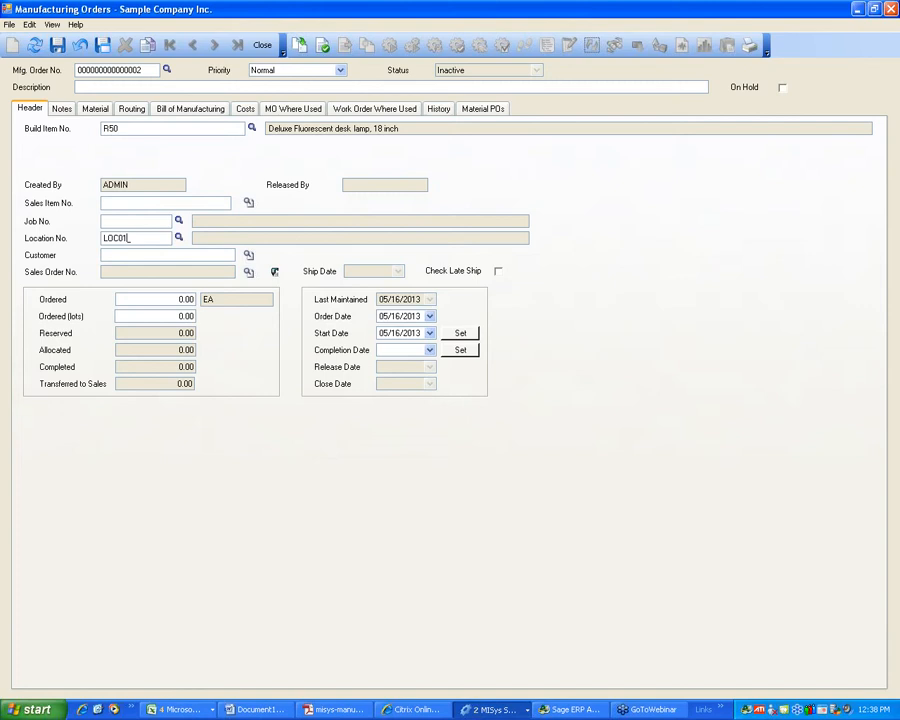
pyautogui.click(155, 302)
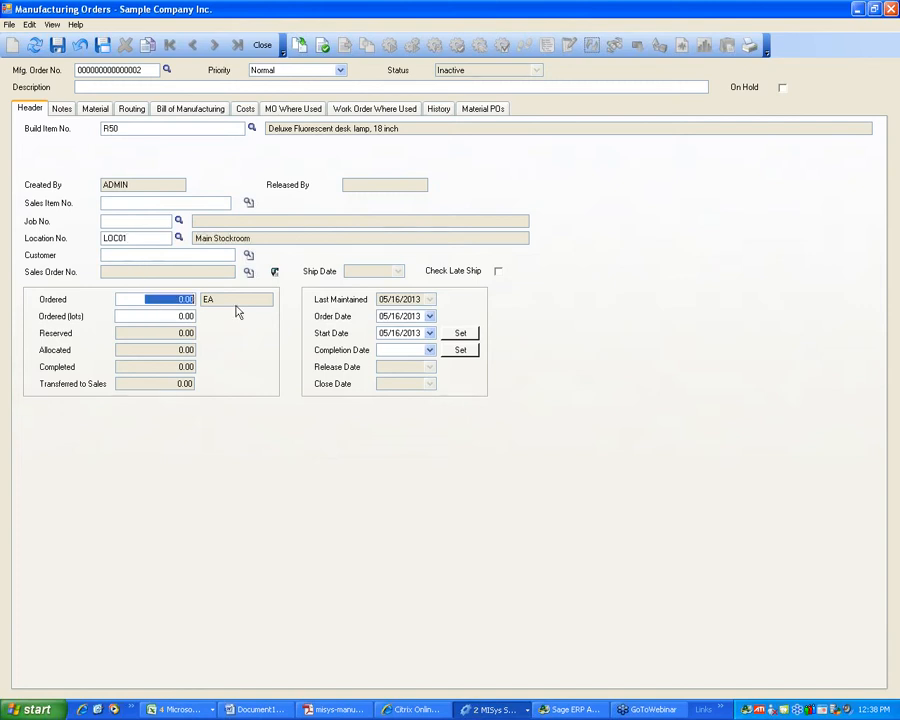
pyautogui.write('100')
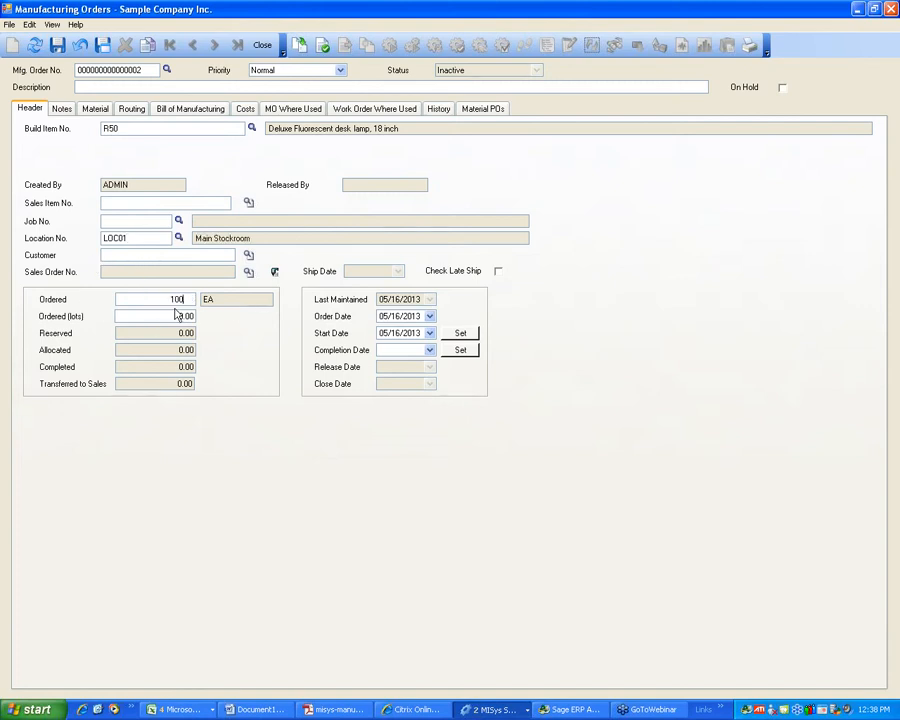
pyautogui.press('Tab')
pyautogui.click(423, 395)
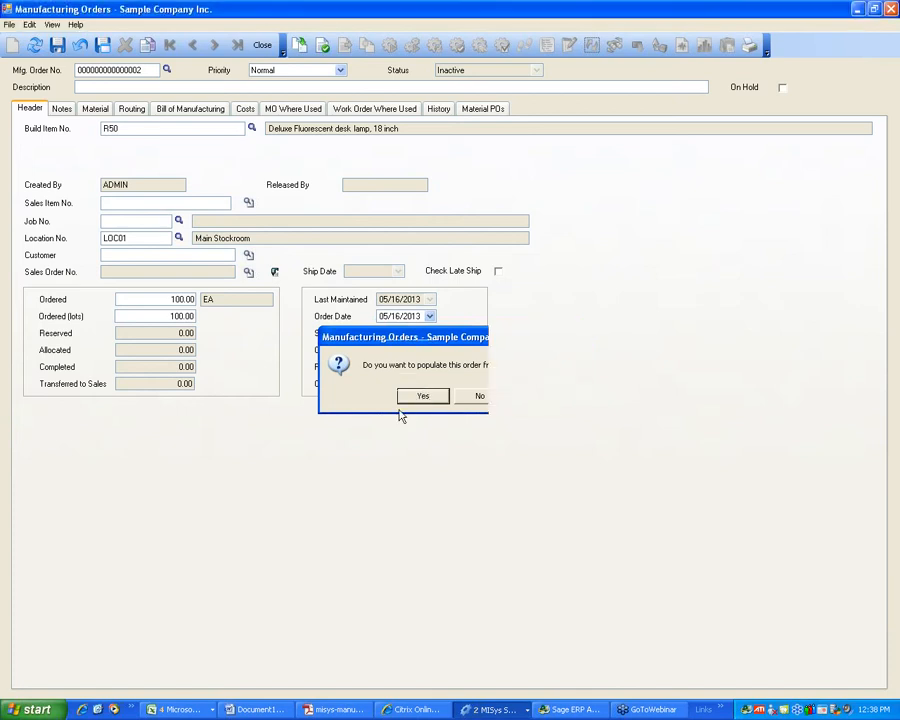
pyautogui.click(572, 487)
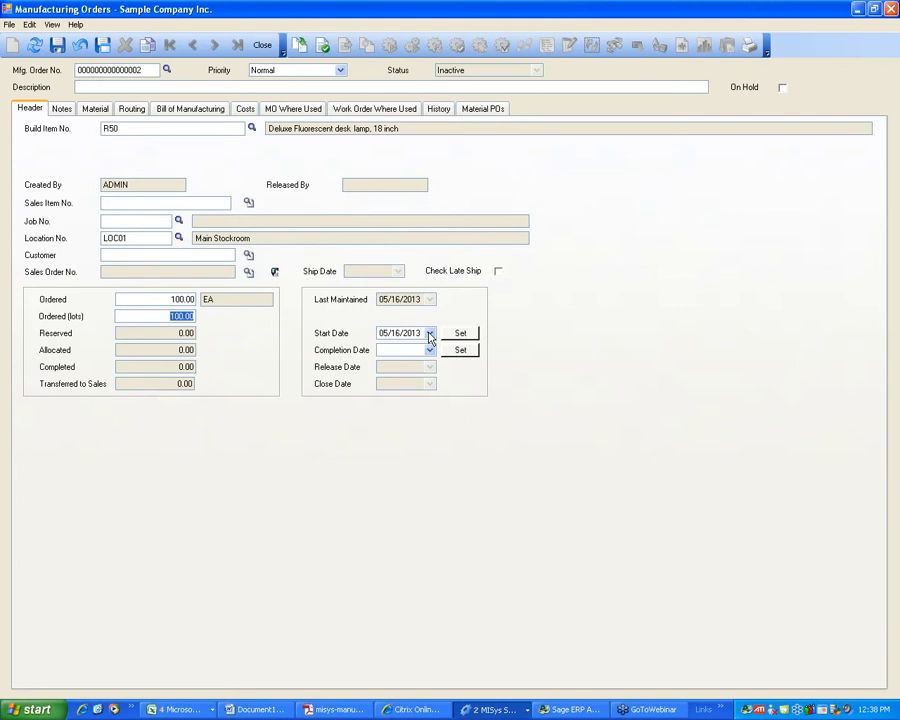
# - Set the order's start date to 05/20/2013, calculate its completion date, and save the order
pyautogui.click(430, 334)
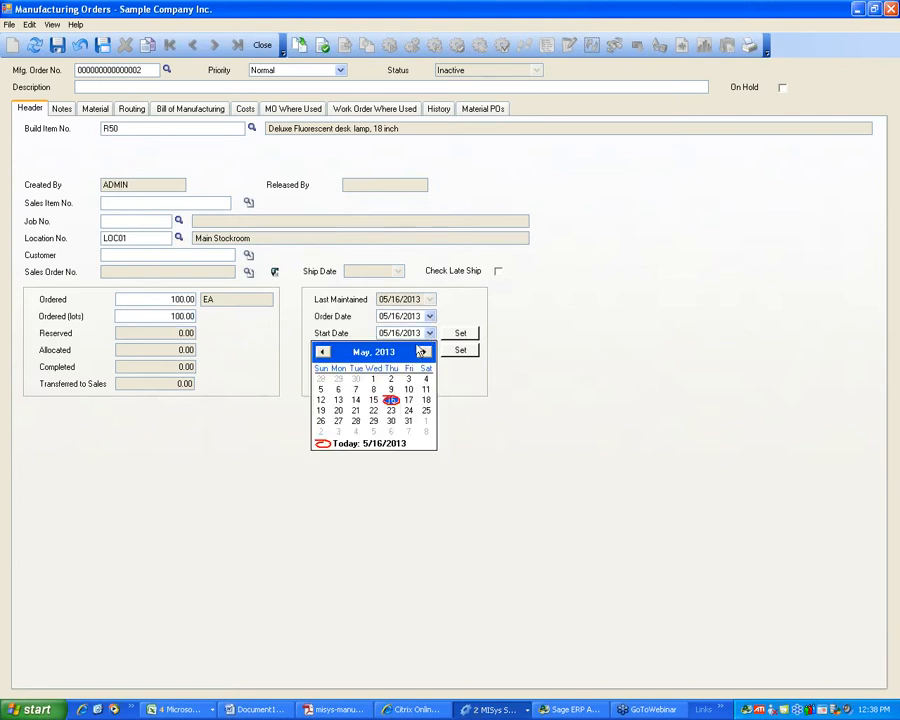
pyautogui.click(338, 411)
pyautogui.click(471, 350)
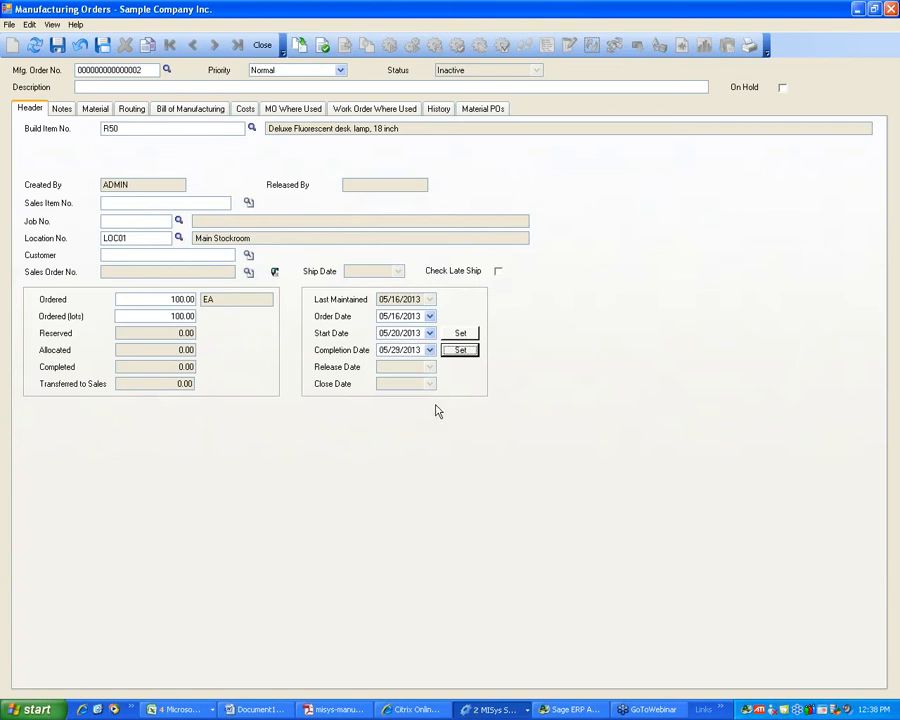
pyautogui.click(57, 45)
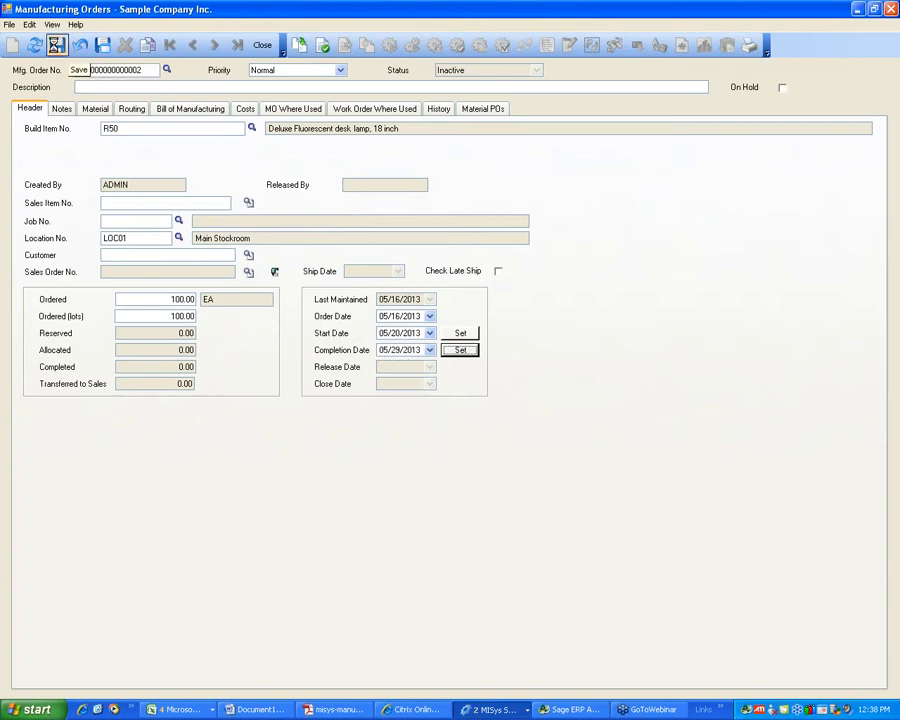
# - Review the estimated run times of the routing operations on the R50 manufacturing order
pyautogui.click(131, 109)
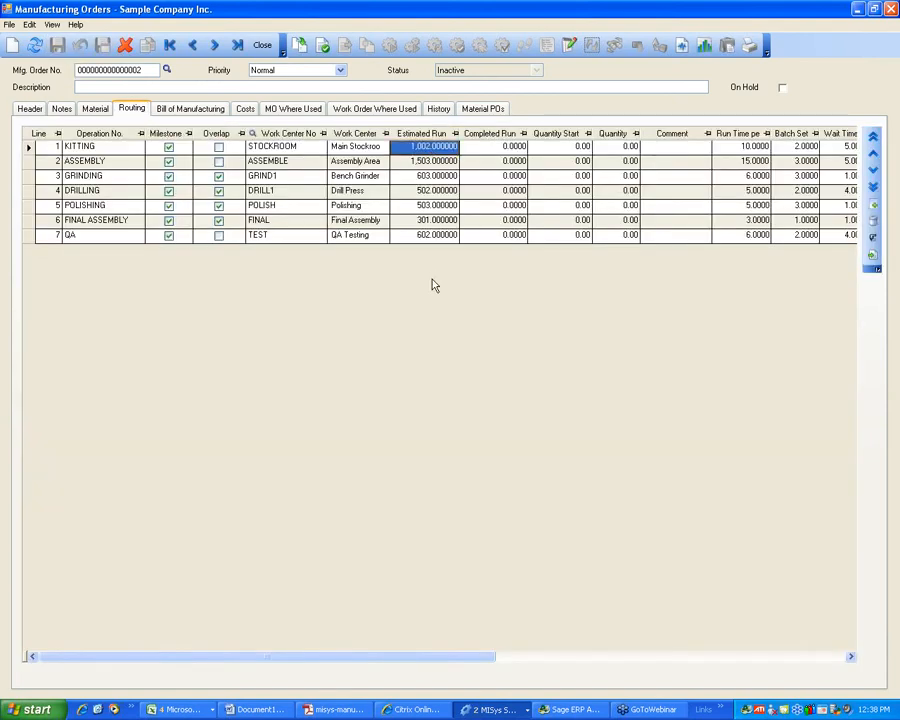
pyautogui.click(415, 163)
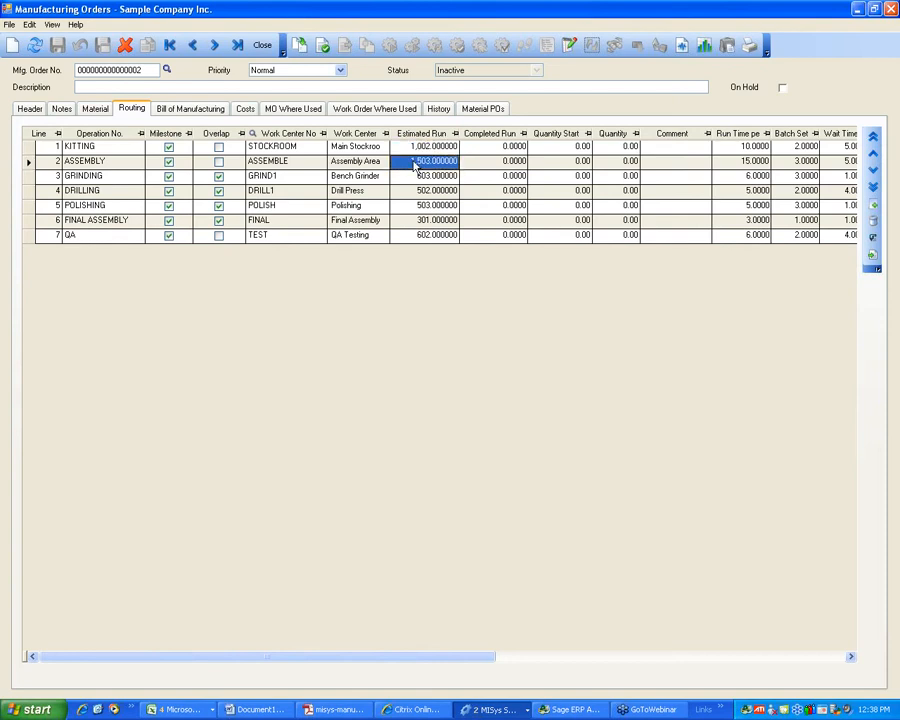
pyautogui.click(413, 178)
pyautogui.click(414, 191)
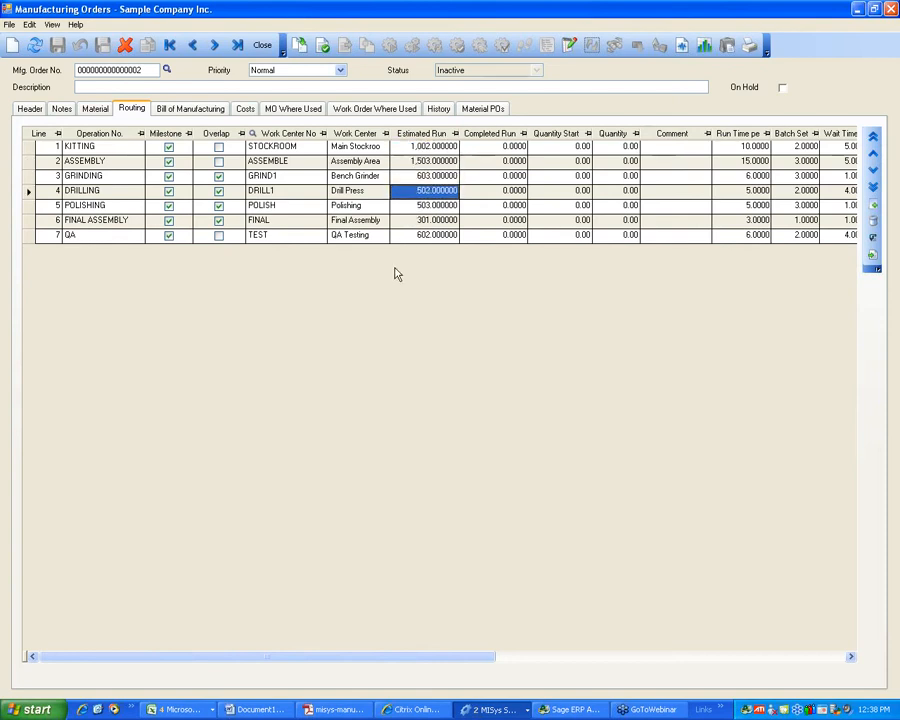
pyautogui.press('Down')
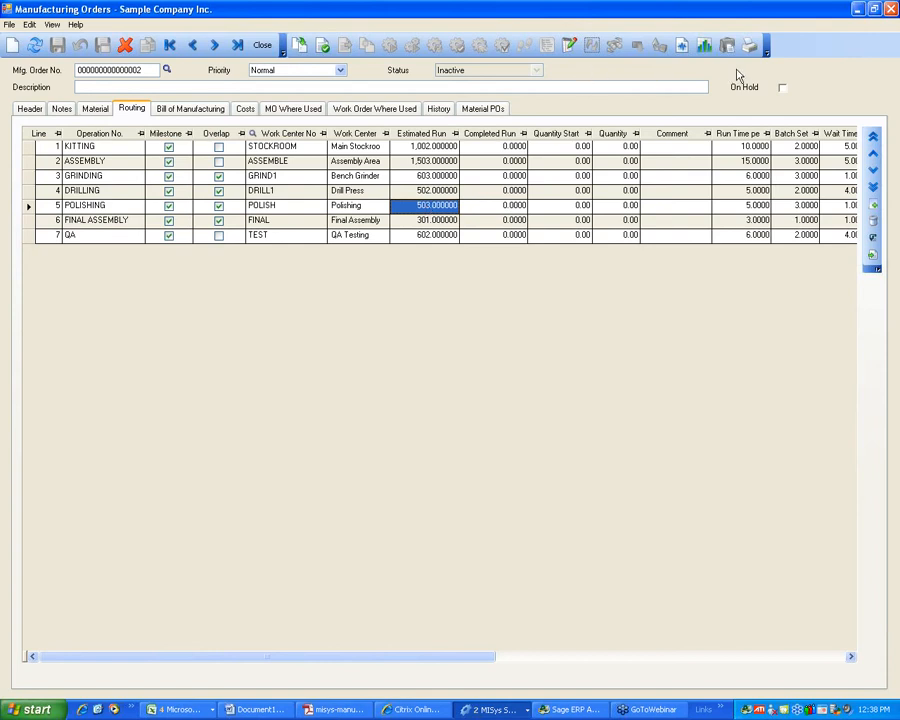
# - Examine the order's production chart, including the end time of the QA operation, and close the chart
pyautogui.click(702, 41)
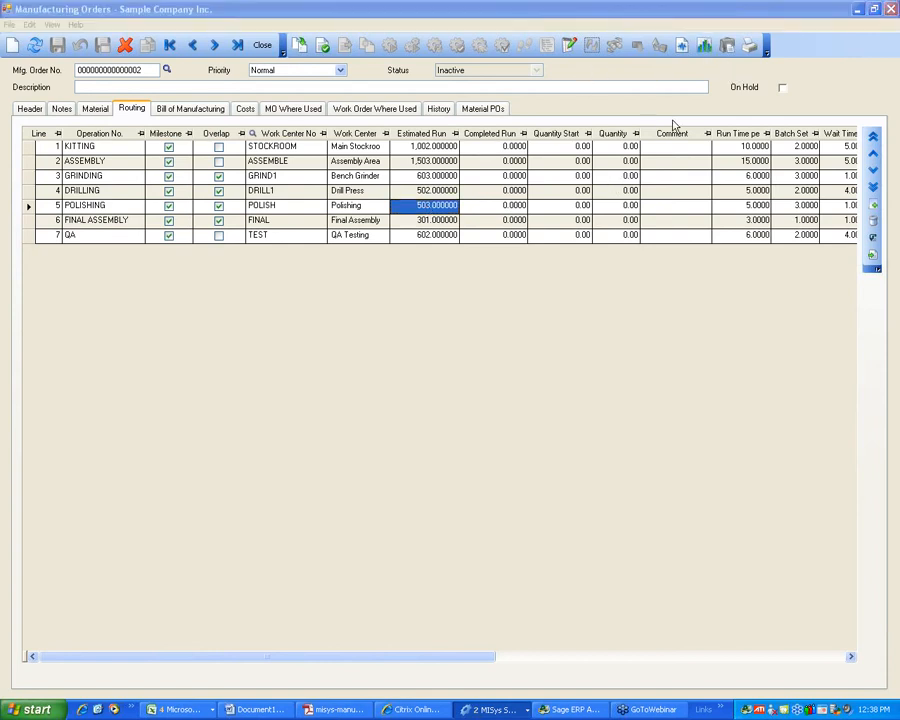
pyautogui.click(703, 45)
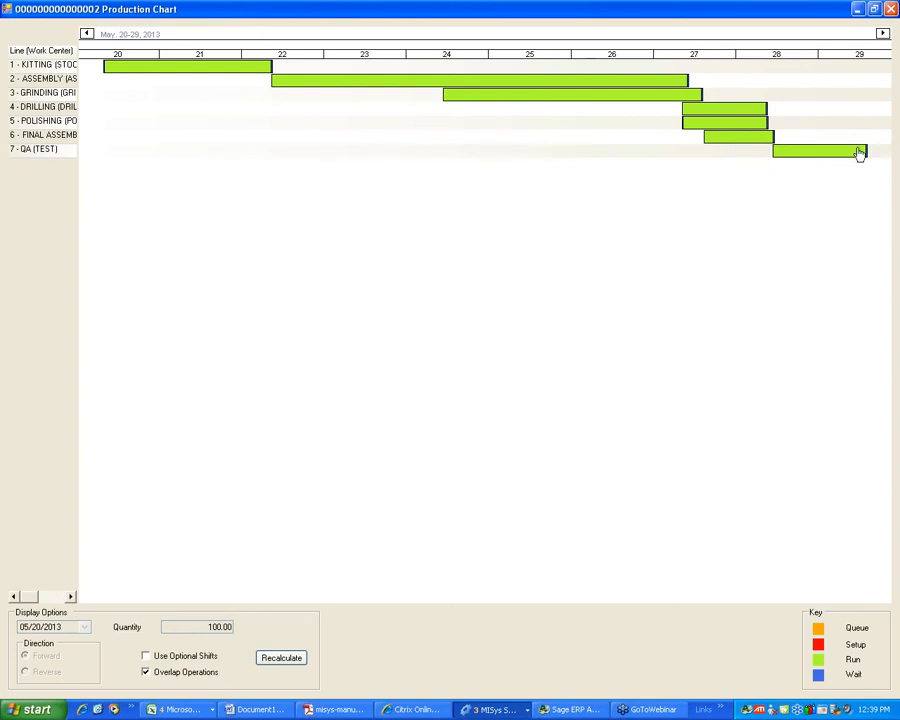
pyautogui.moveTo(868, 157)
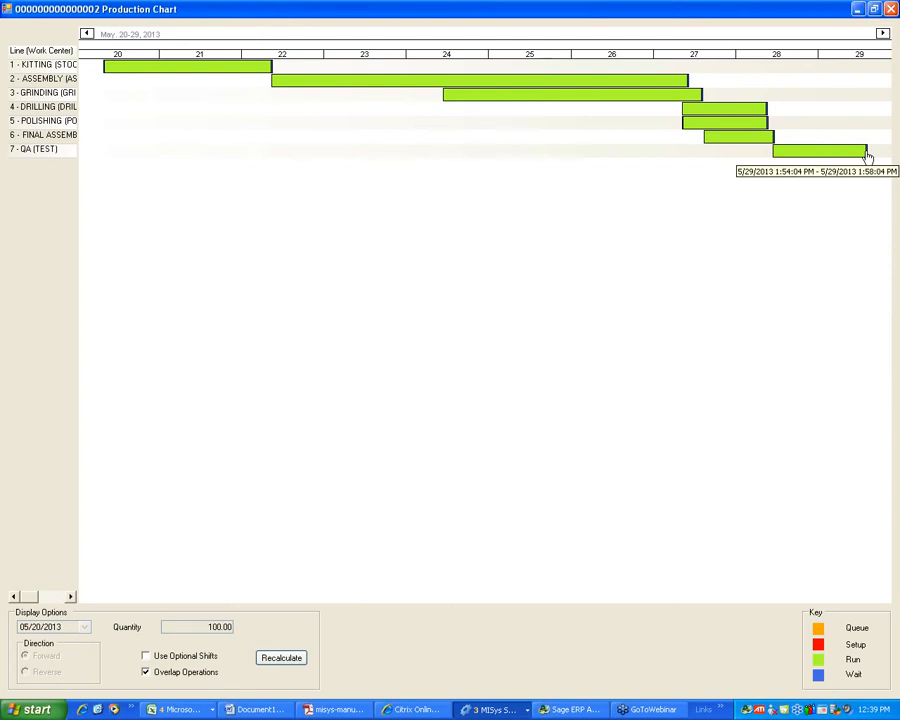
pyautogui.click(891, 9)
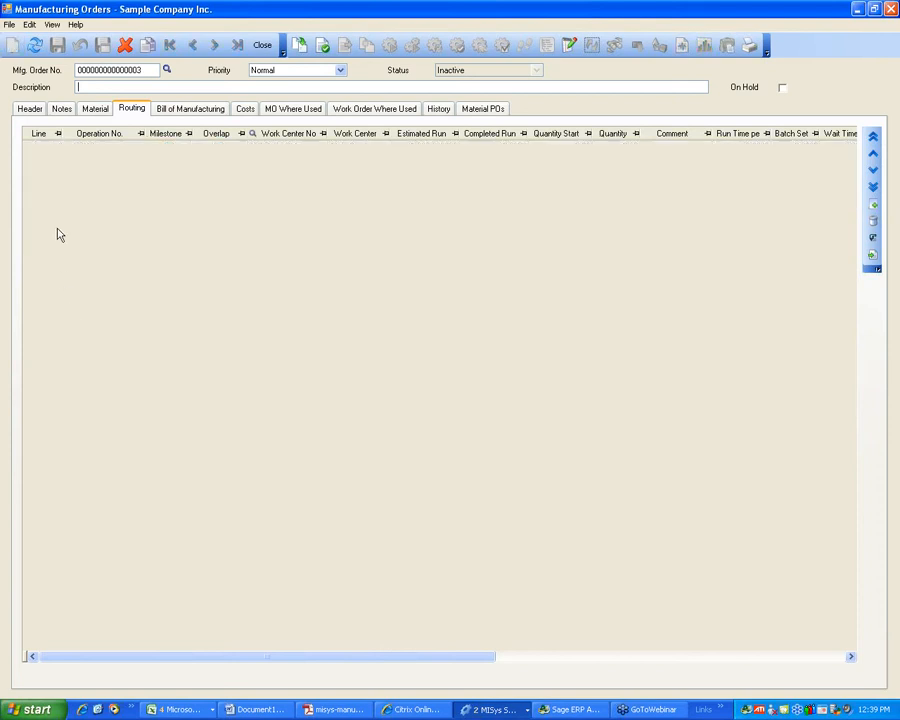
# - Fill a new manufacturing order by copying the inactive R50 order
pyautogui.click(30, 110)
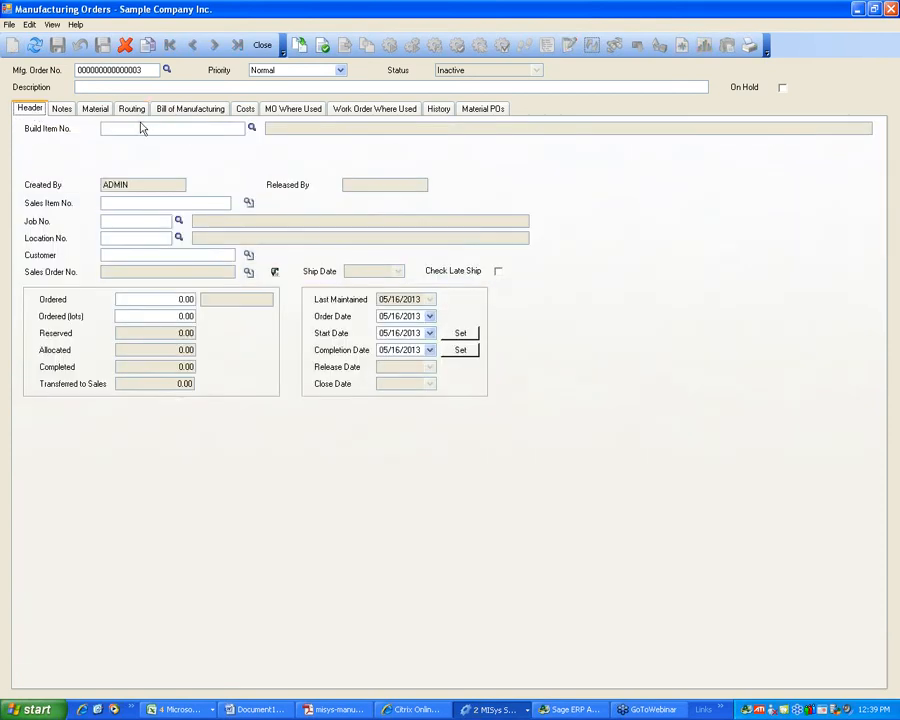
pyautogui.click(147, 45)
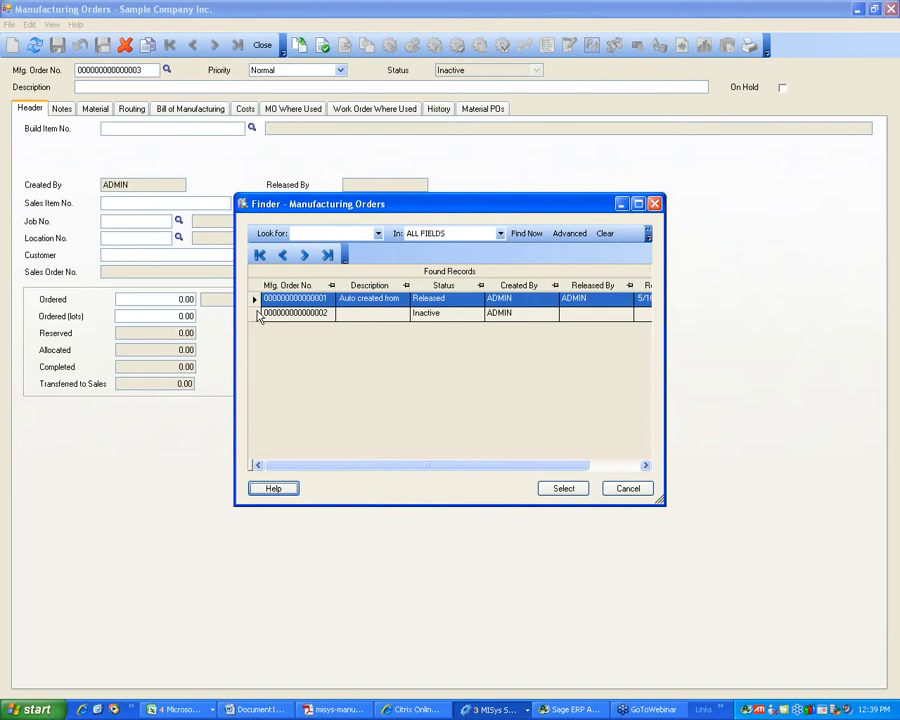
pyautogui.click(262, 314)
pyautogui.click(565, 489)
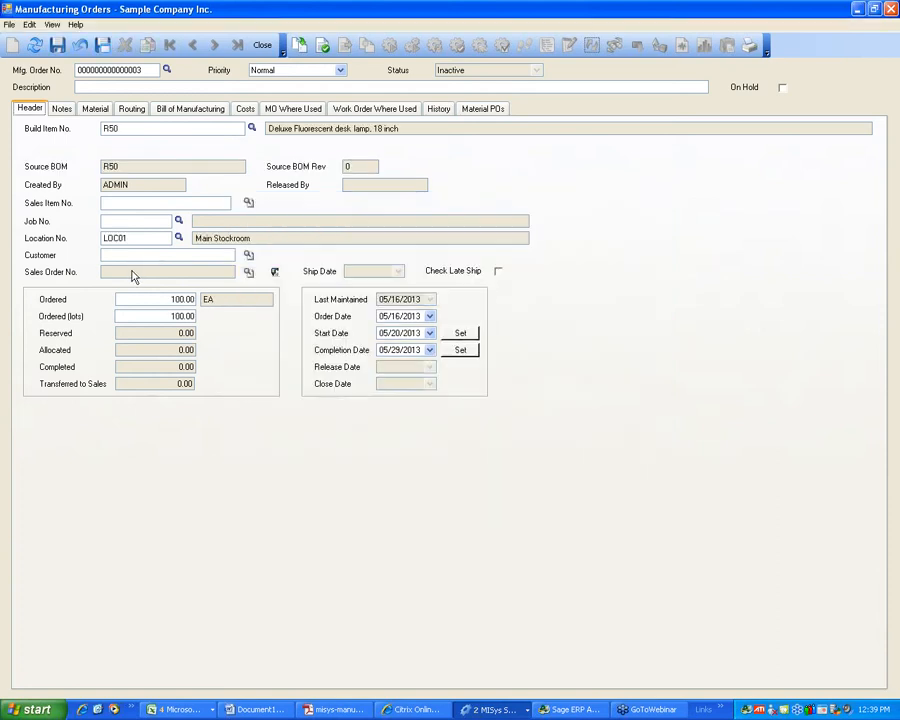
# - Set the copied R50 order's ordered quantity to 125 and save the manufacturing order
pyautogui.doubleClick(172, 299)
pyautogui.write('125')
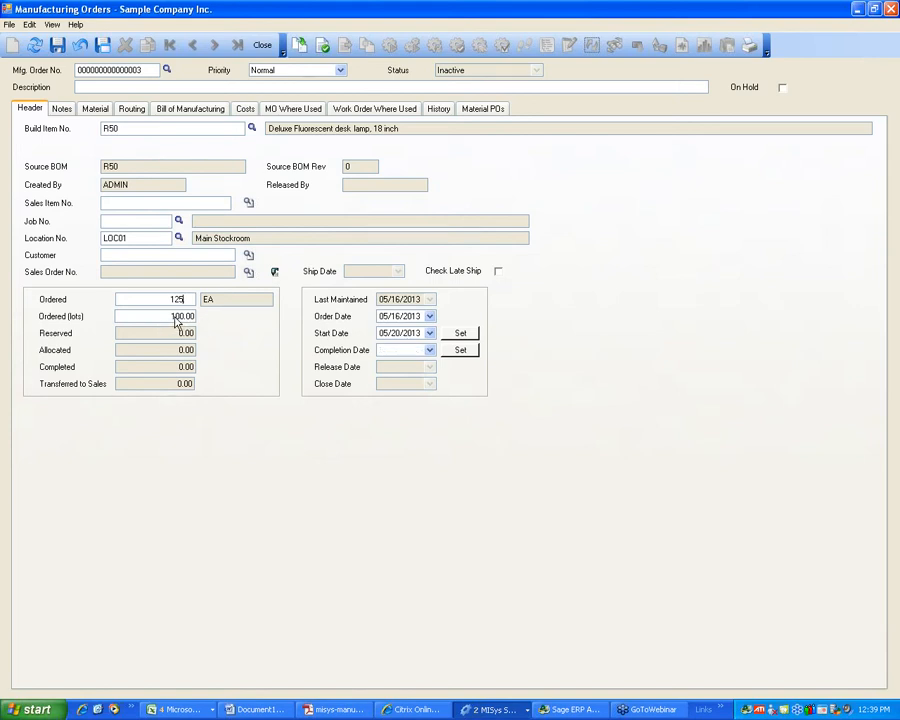
pyautogui.press('Tab')
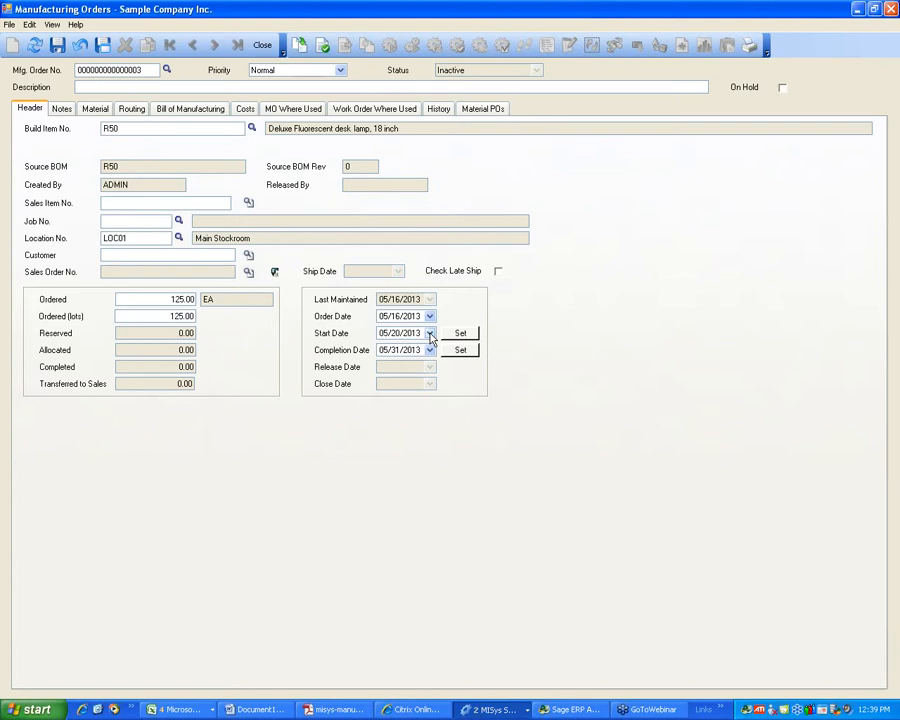
pyautogui.click(430, 334)
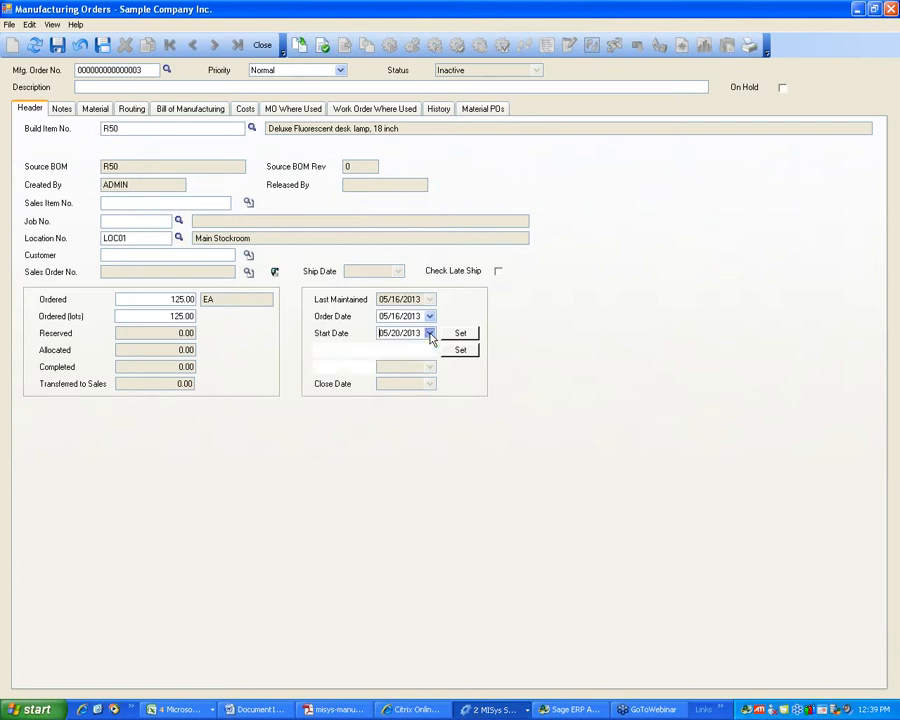
pyautogui.click(430, 334)
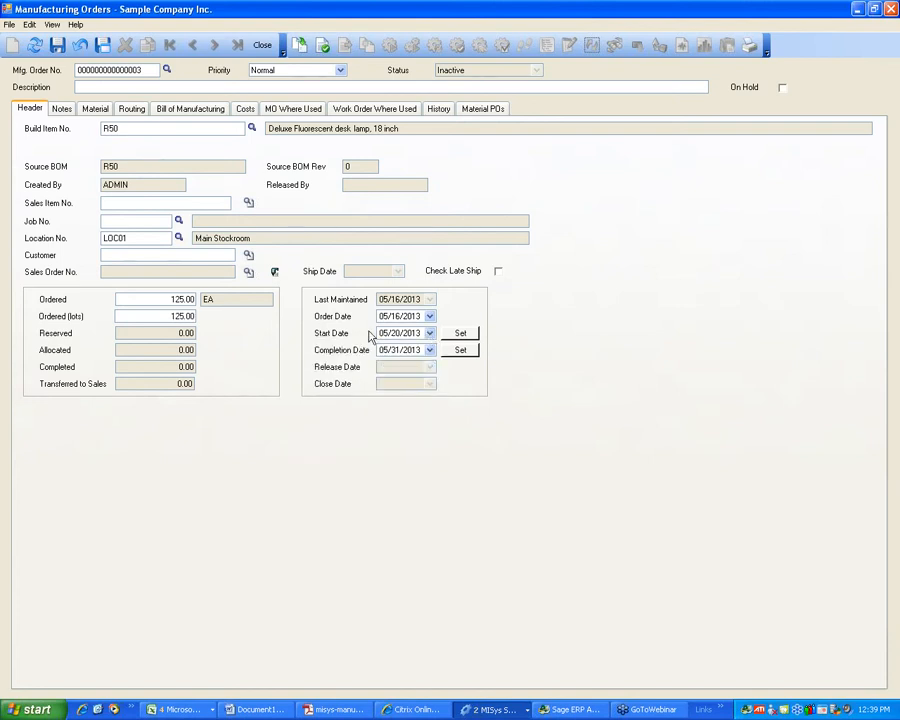
pyautogui.click(57, 45)
# - Release the 125-unit R50 manufacturing order and the previous 100-unit R50 order, closing the order window when done
pyautogui.click(323, 46)
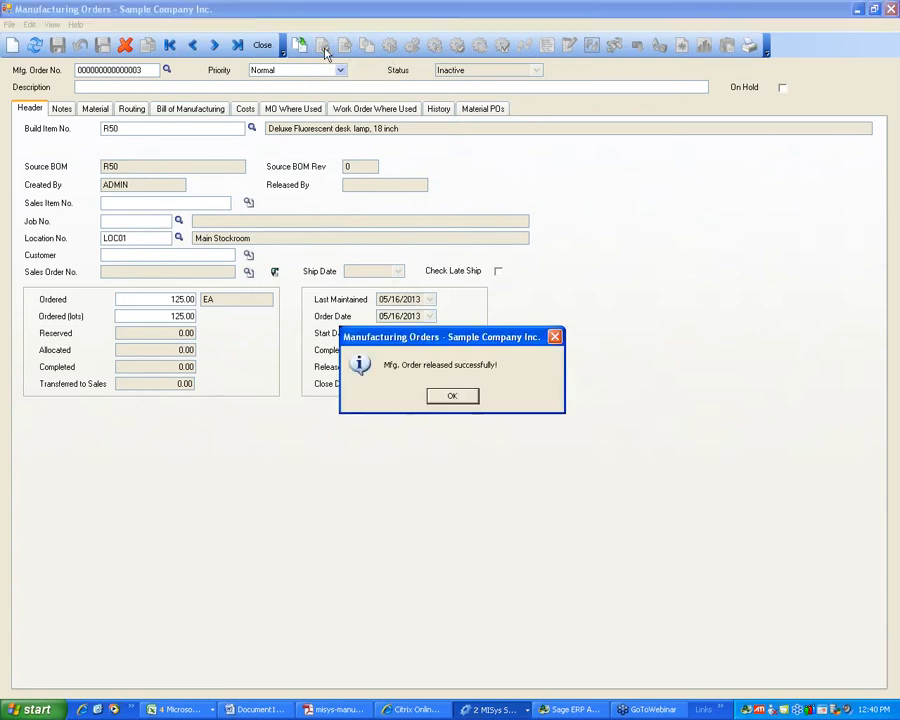
pyautogui.click(463, 401)
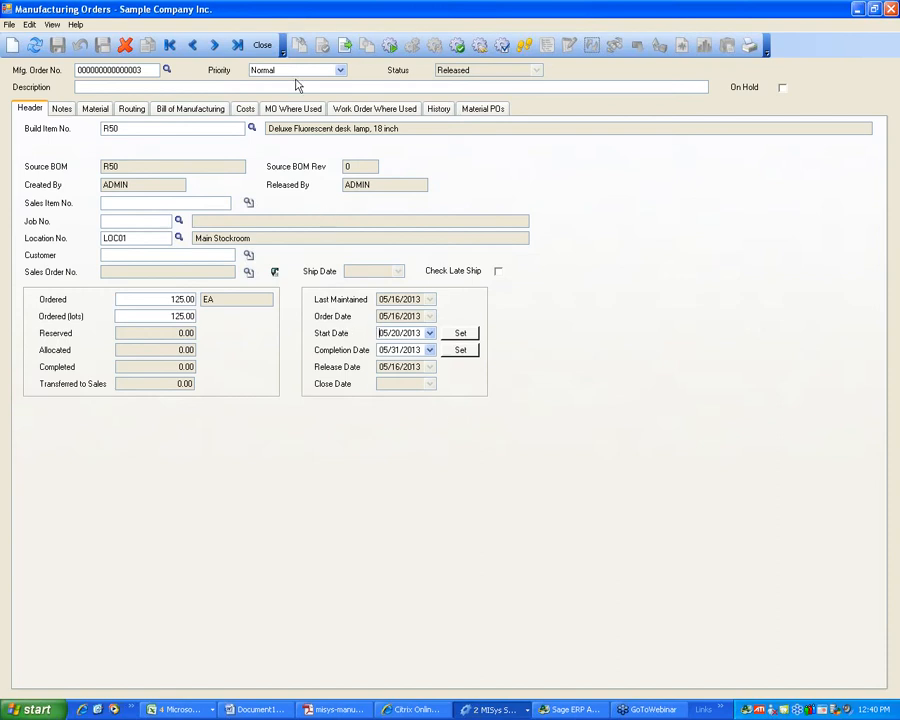
pyautogui.click(190, 45)
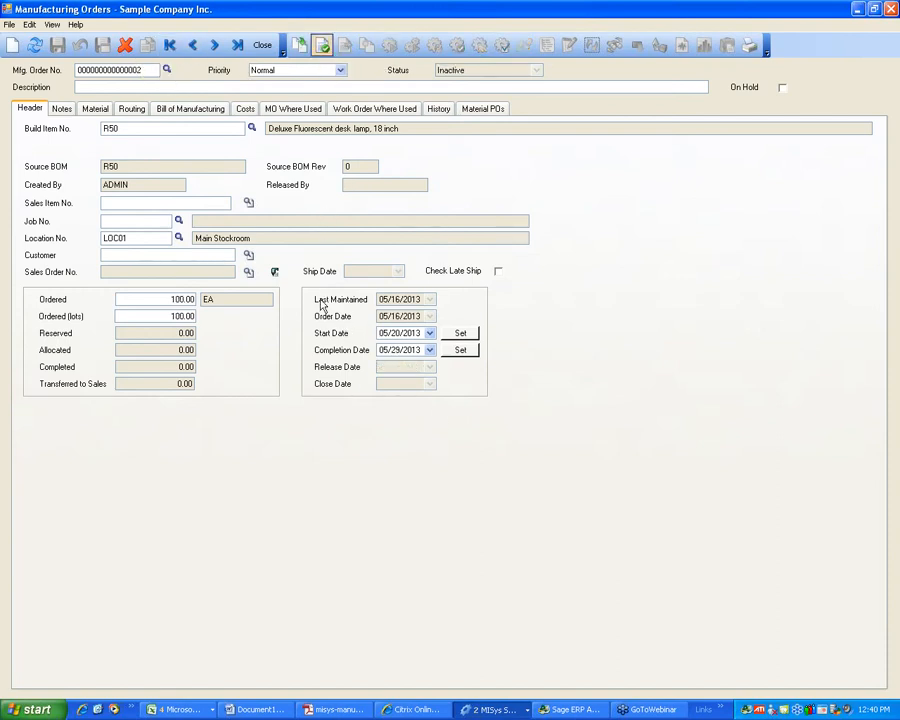
pyautogui.click(461, 398)
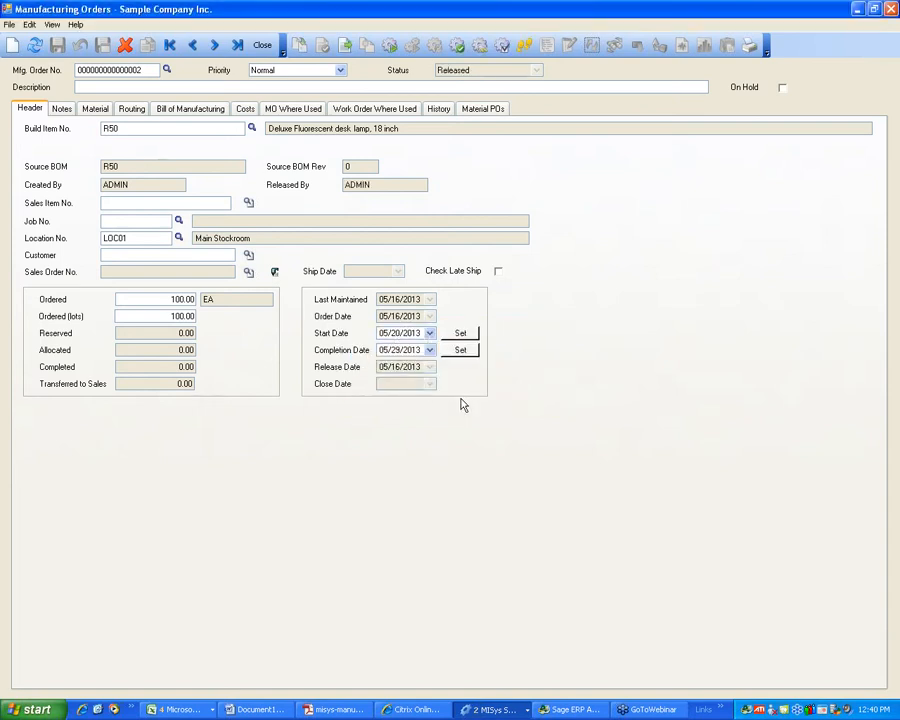
pyautogui.click(263, 46)
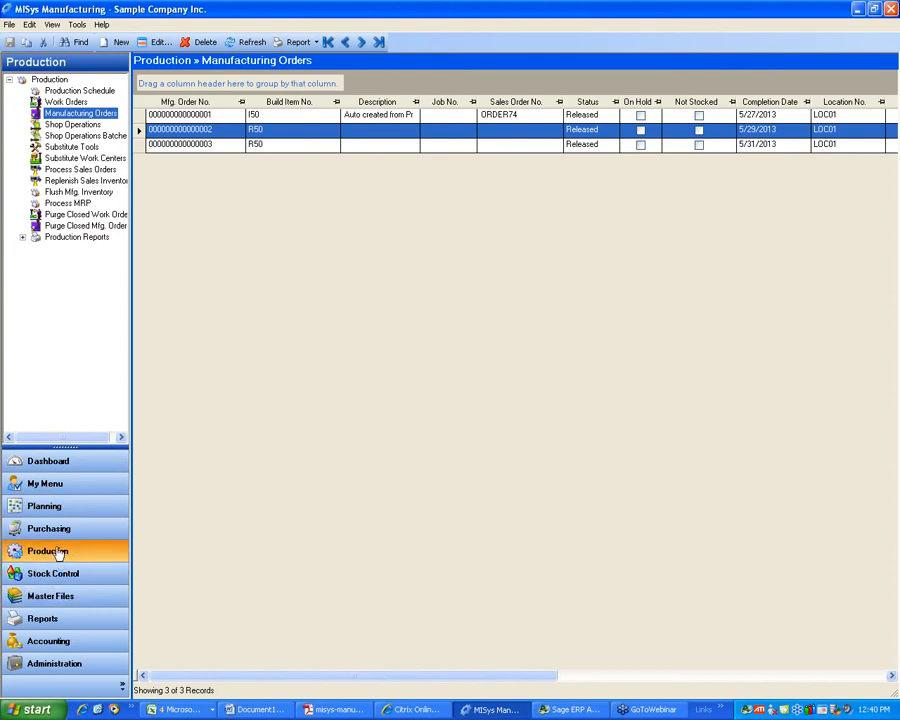
# - Open the production schedule, examine the 125-unit R50 order's bar, and switch to the shop operations view
pyautogui.click(85, 91)
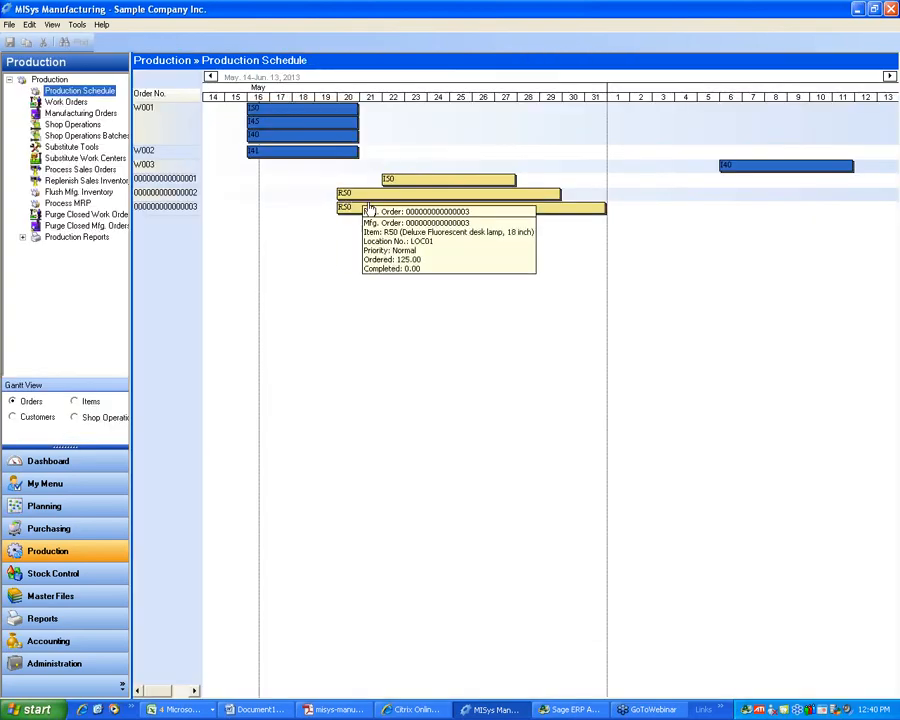
pyautogui.moveTo(387, 197)
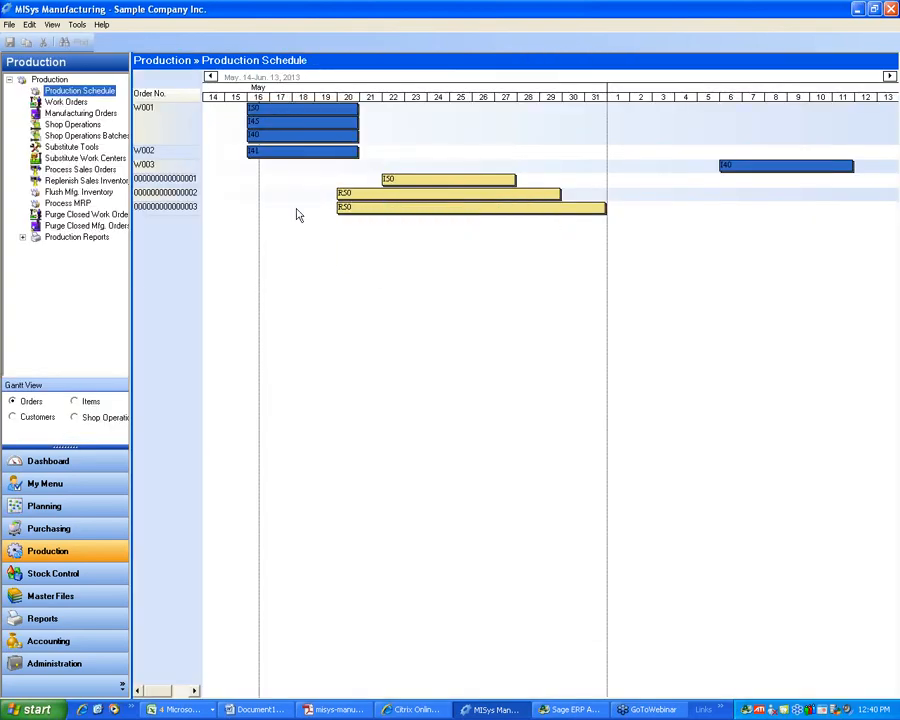
pyautogui.click(76, 418)
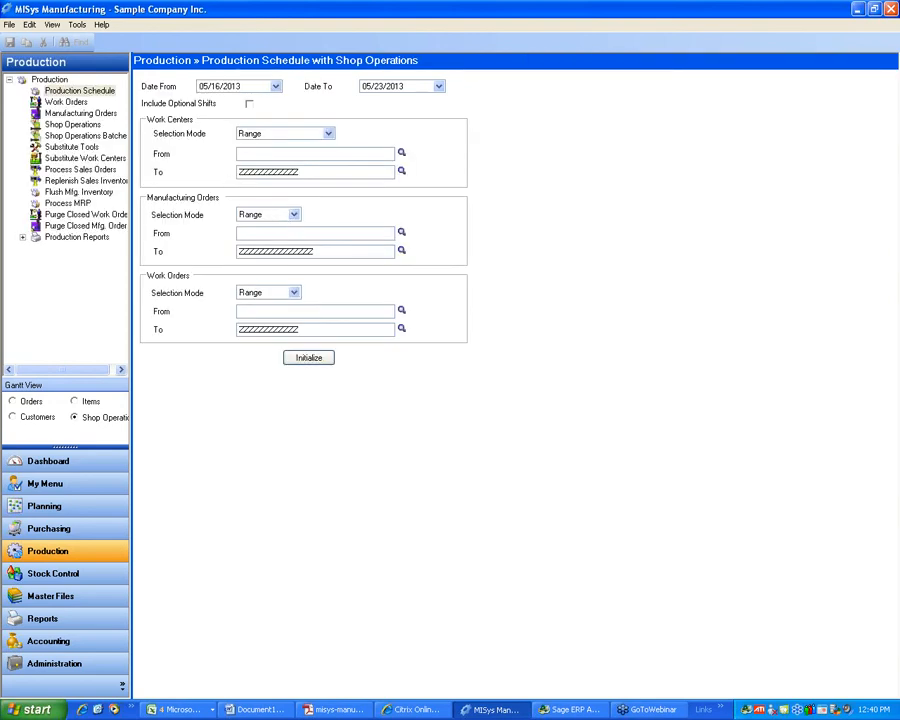
# - Set the schedule's manufacturing order range to run from the 100-unit R50 order to the 125-unit R50 order
pyautogui.click(401, 233)
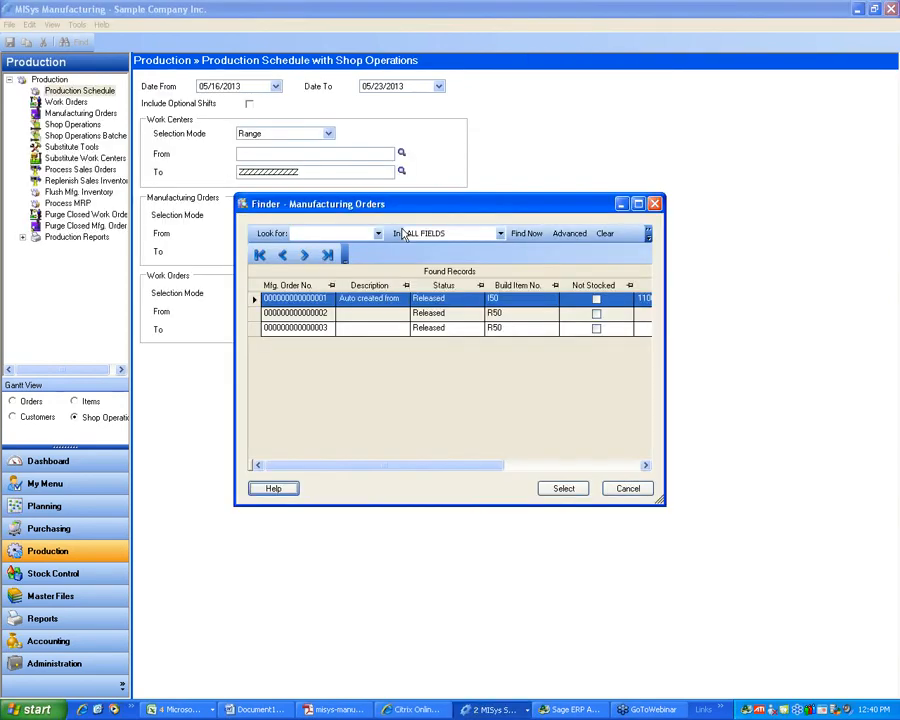
pyautogui.click(257, 314)
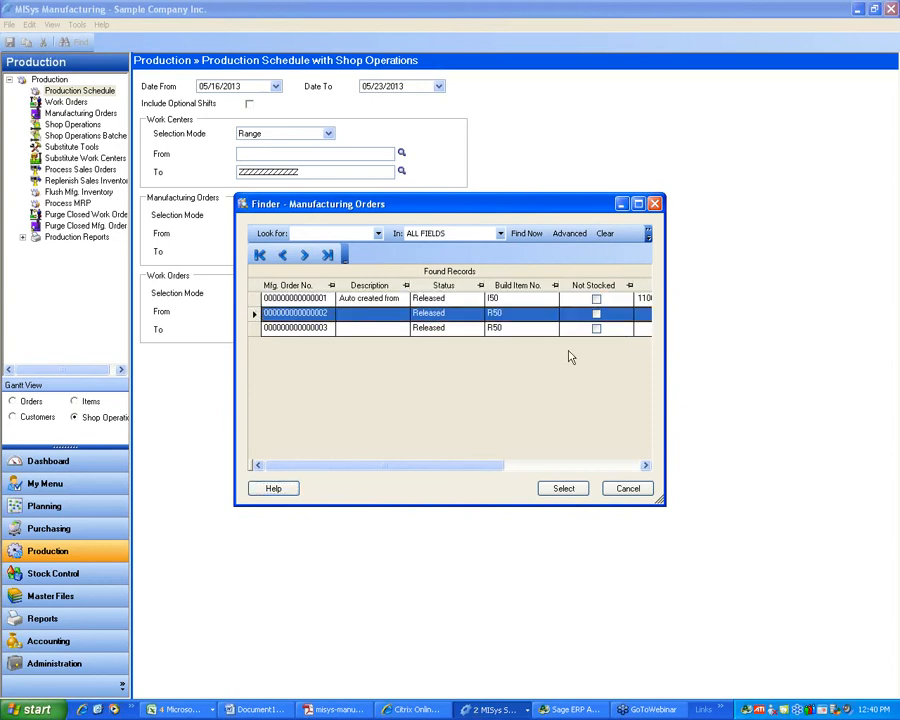
pyautogui.click(565, 489)
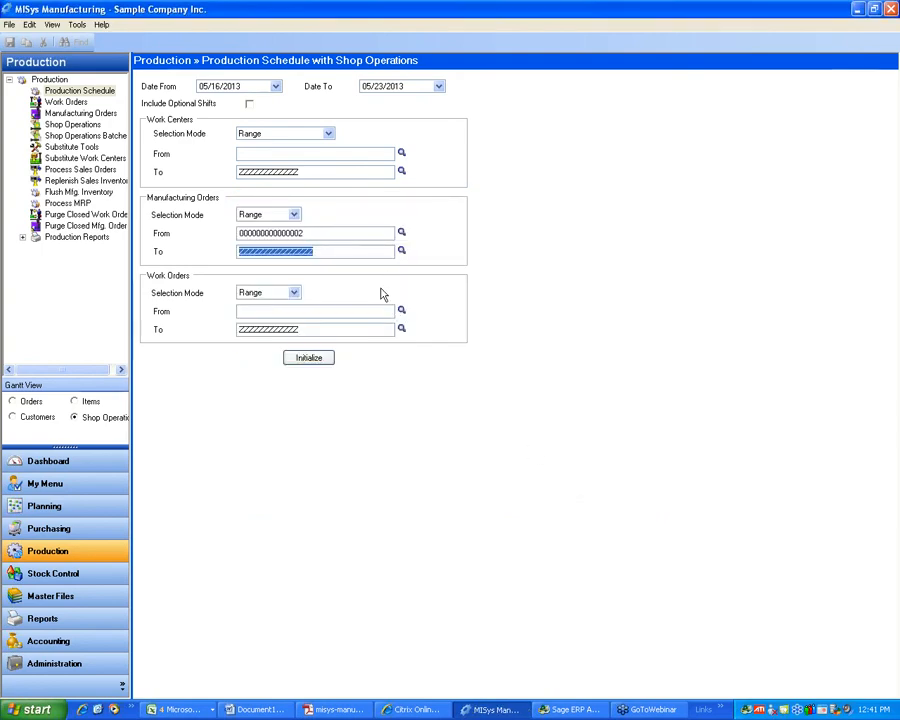
pyautogui.click(400, 252)
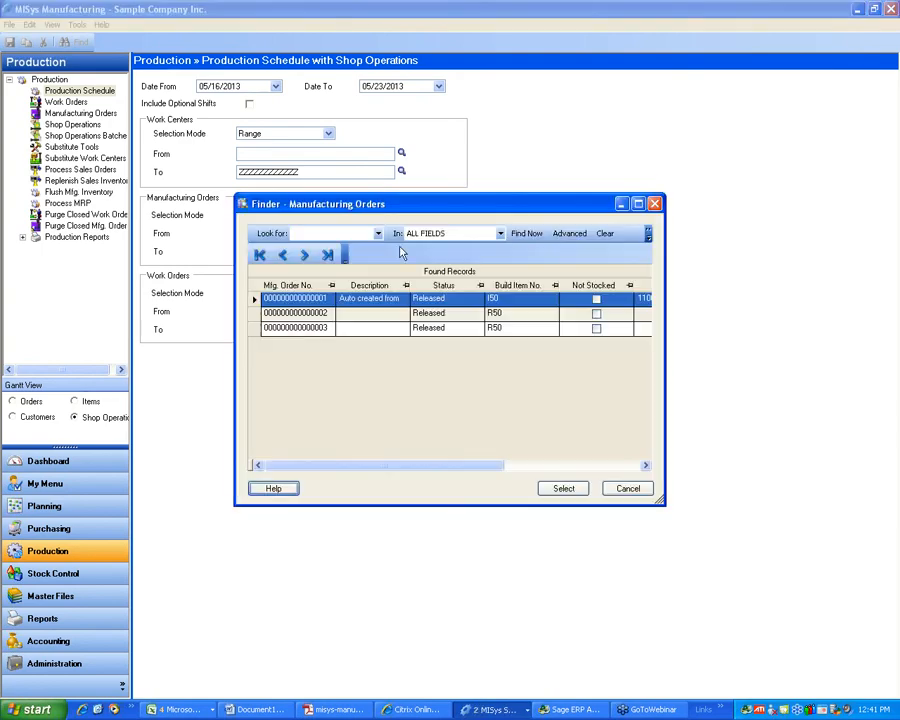
pyautogui.click(255, 330)
pyautogui.click(564, 488)
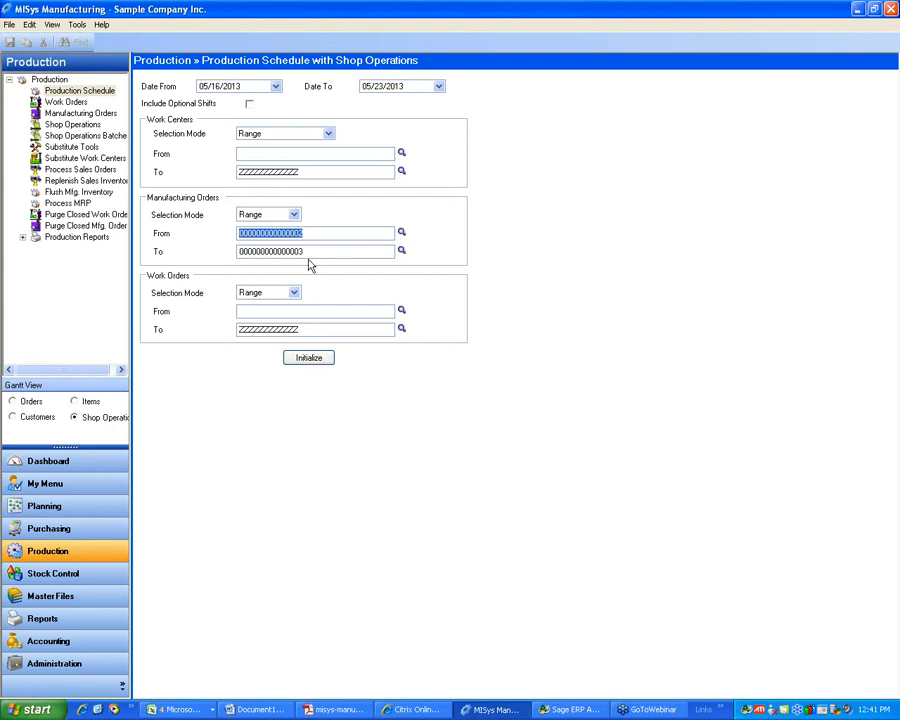
# - Initialize the shop operations schedule with an end date of 06/14/2013 and sort its chart by work center
pyautogui.click(439, 87)
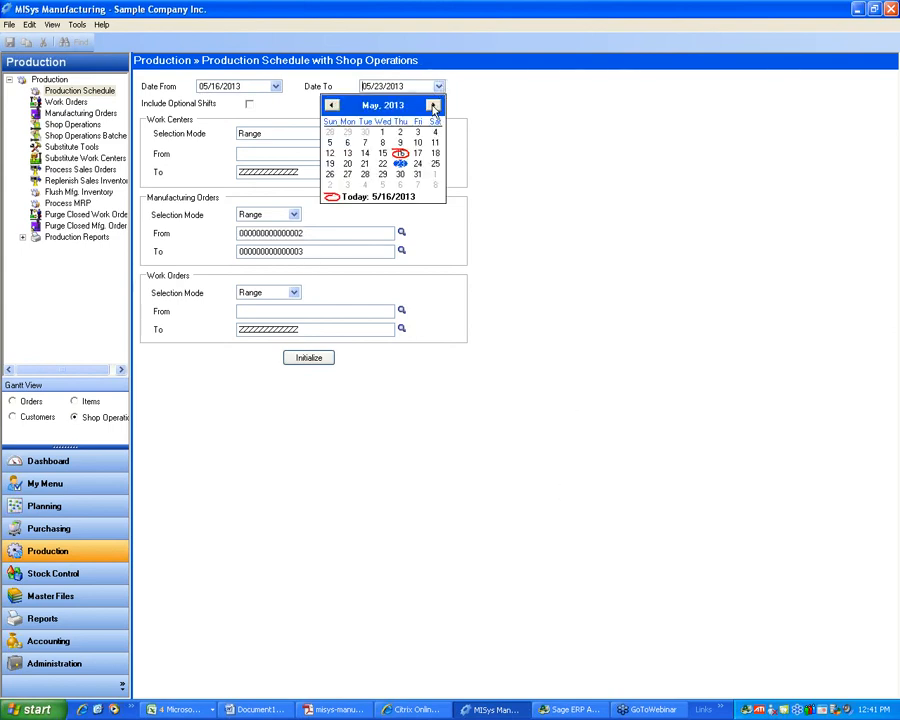
pyautogui.click(433, 107)
pyautogui.click(417, 153)
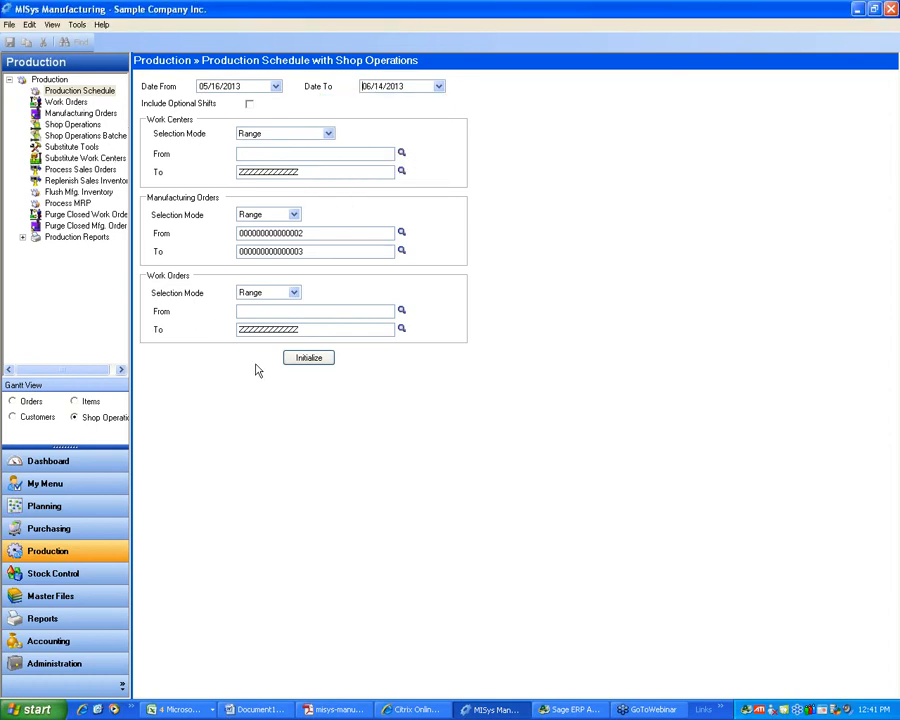
pyautogui.click(310, 358)
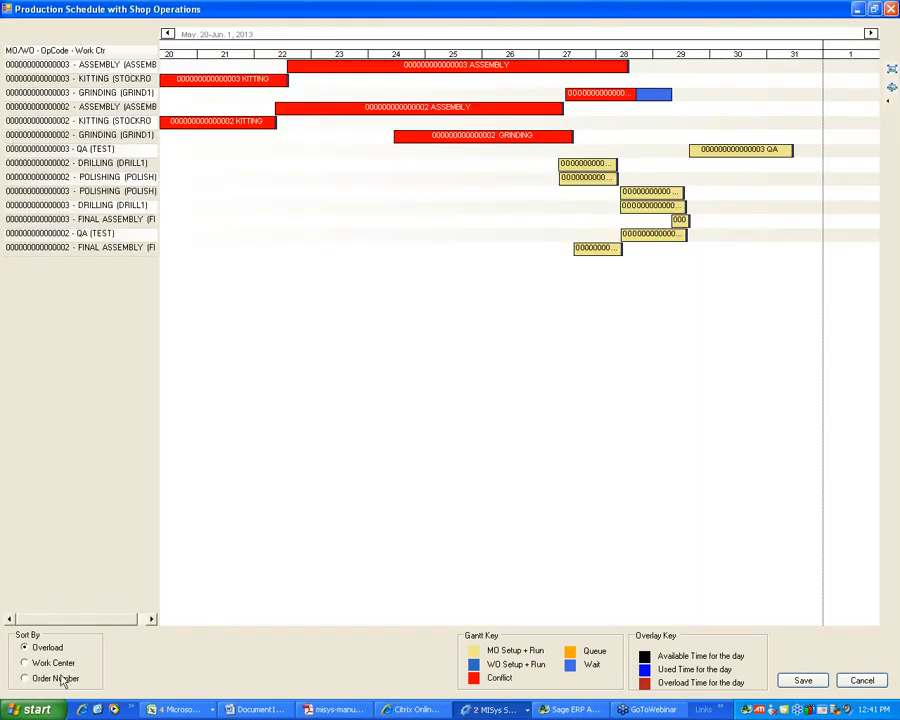
pyautogui.click(25, 663)
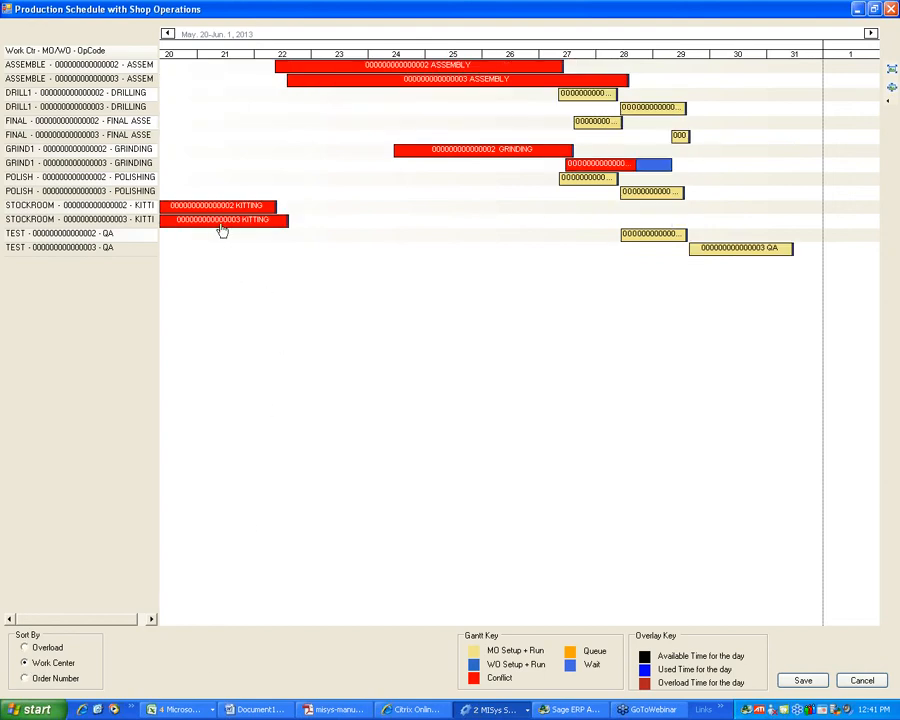
# - Substitute work center GRIND2 for GRIND1 on the 125-unit R50 order's grinding operation
pyautogui.moveTo(222, 229)
pyautogui.moveTo(383, 87)
pyautogui.doubleClick(603, 168)
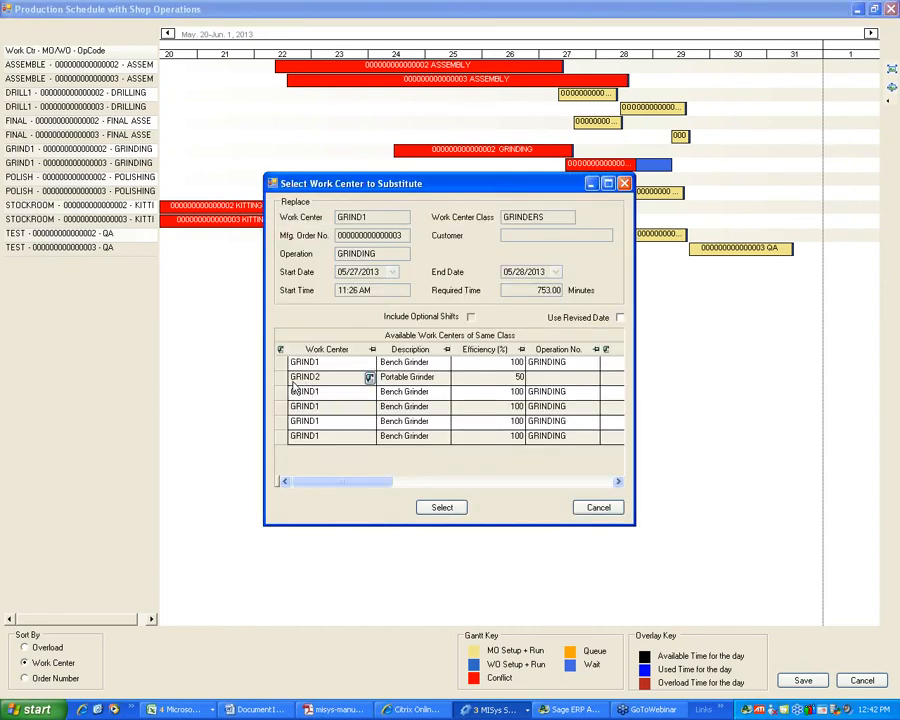
pyautogui.click(283, 377)
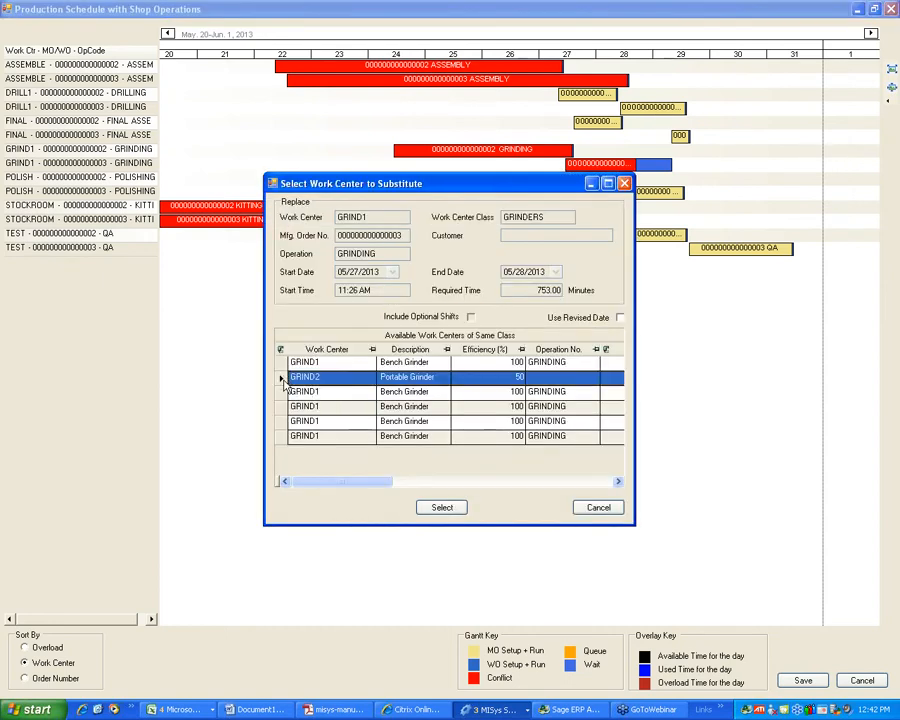
pyautogui.click(426, 509)
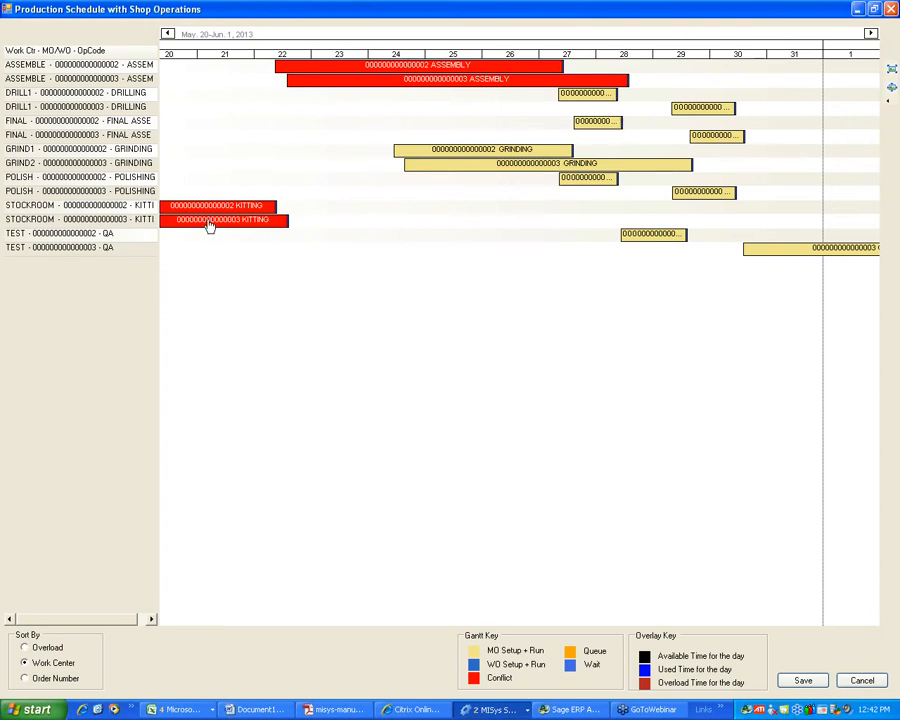
# - Move the 125-unit R50 order's kitting to GRIND2, starting about May 22 after the 100-unit order's kitting, and save the schedule
pyautogui.moveTo(208, 219); pyautogui.dragTo(325, 222)
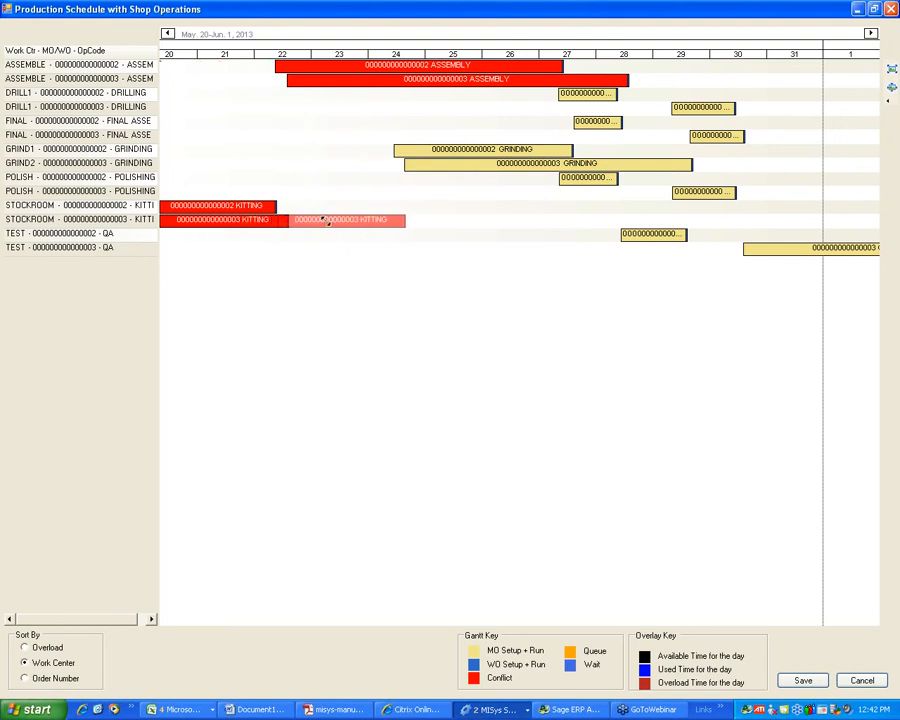
pyautogui.moveTo(313, 426); pyautogui.dragTo(314, 426)
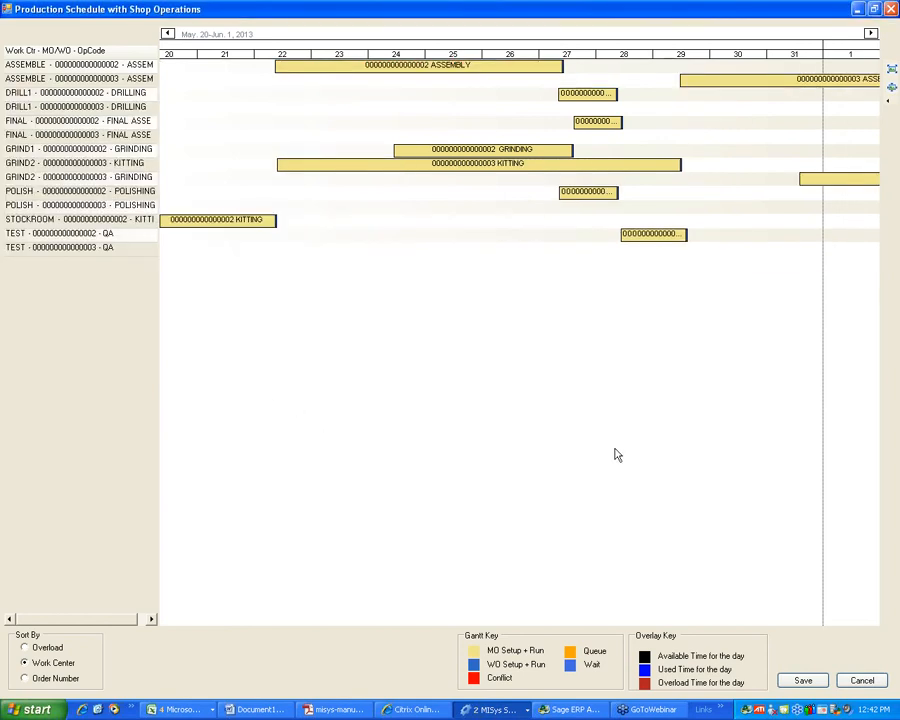
pyautogui.moveTo(602, 52); pyautogui.dragTo(757, 139)
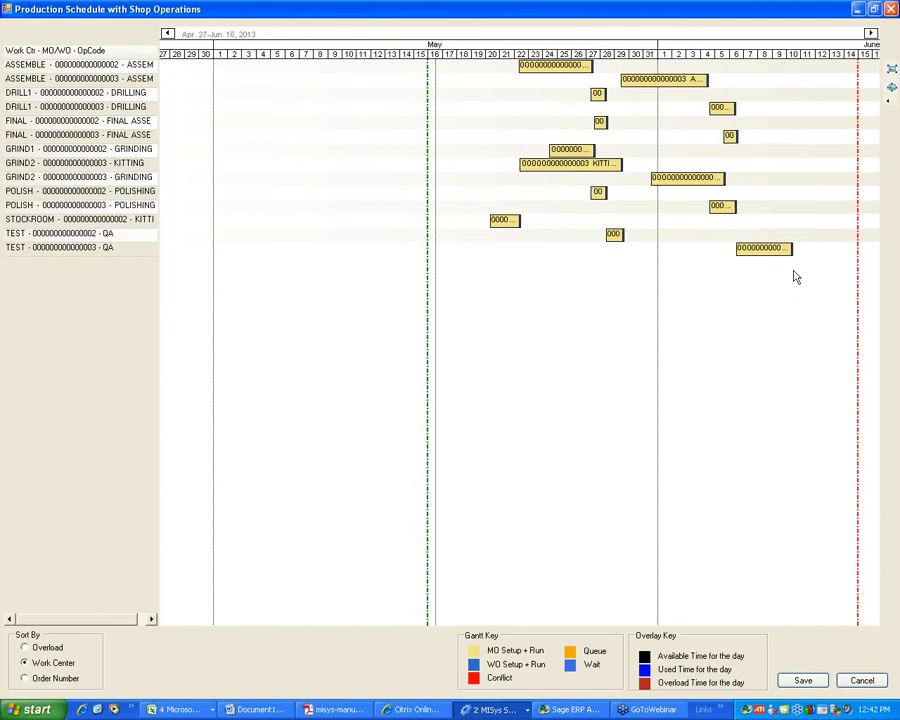
pyautogui.moveTo(792, 254)
pyautogui.click(801, 681)
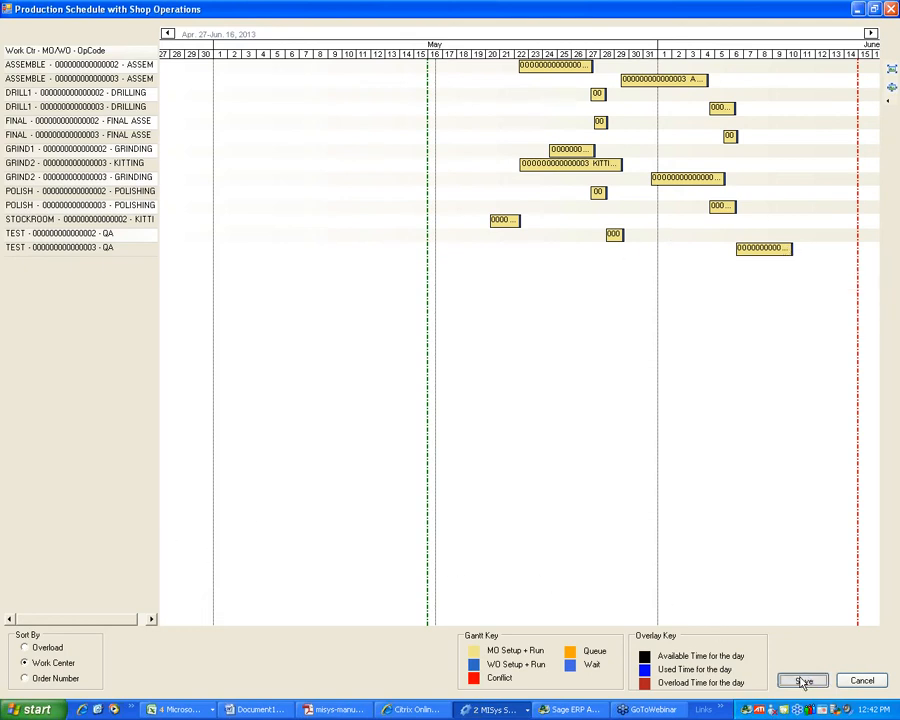
pyautogui.click(424, 396)
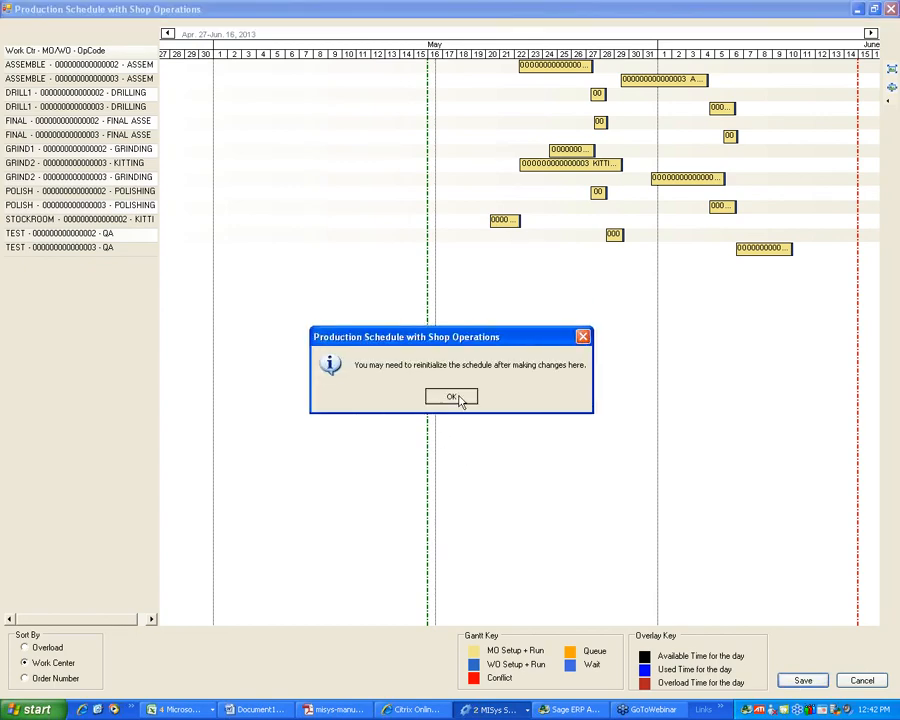
pyautogui.click(452, 397)
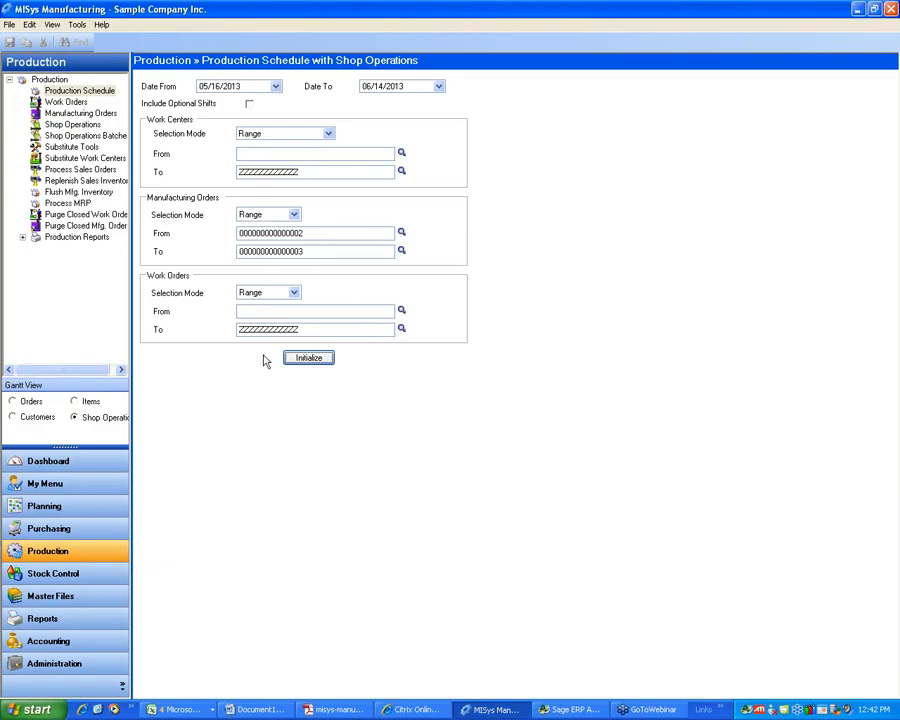
# - Reinitialize and check the shop operations chart, close it, and examine the 125-unit R50 order in the orders view
pyautogui.click(308, 360)
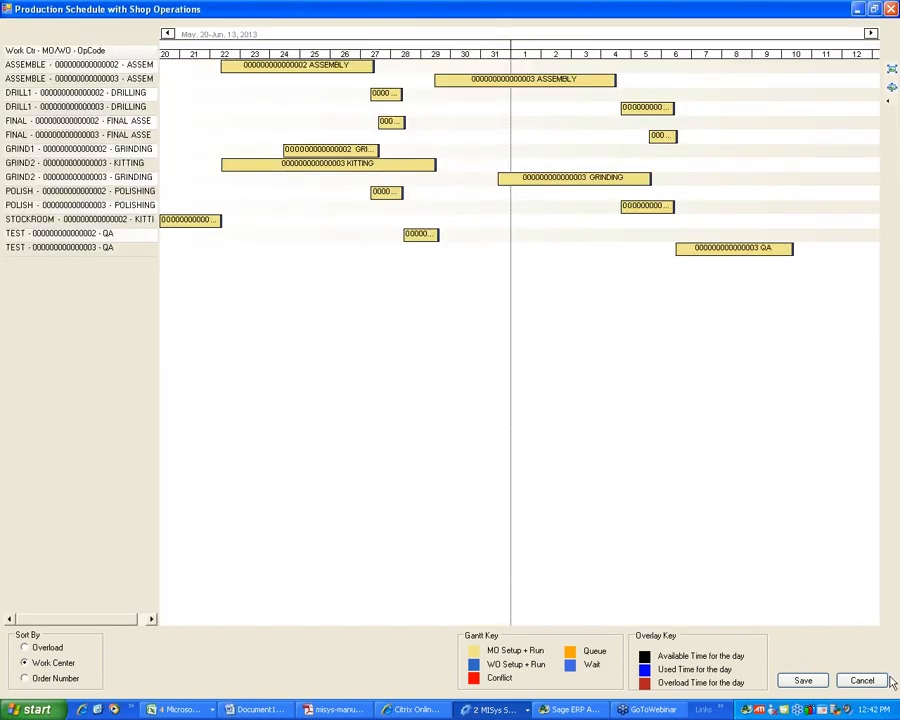
pyautogui.click(886, 681)
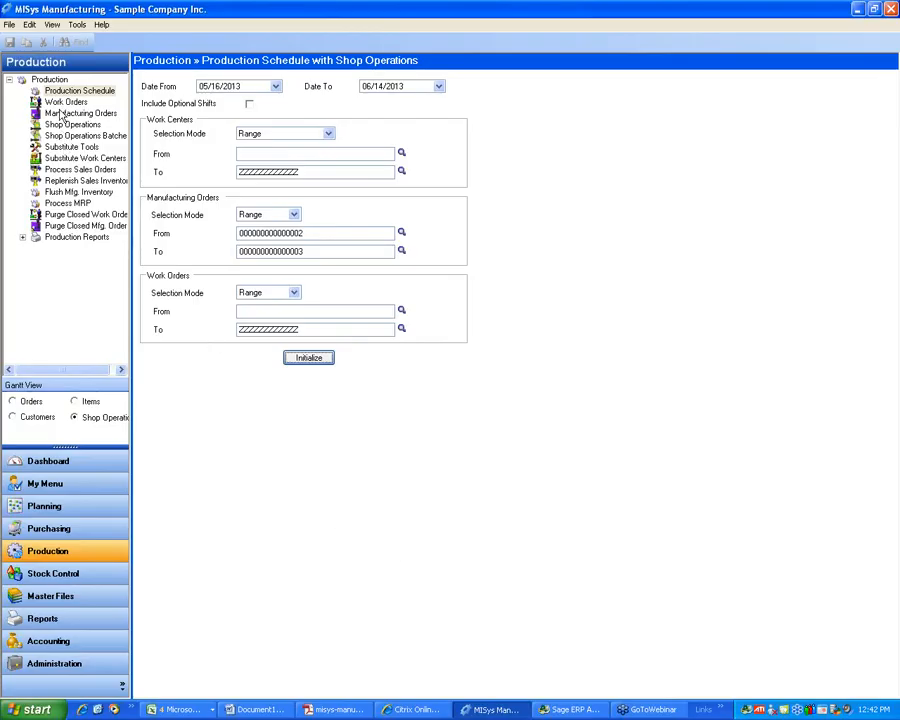
pyautogui.click(31, 401)
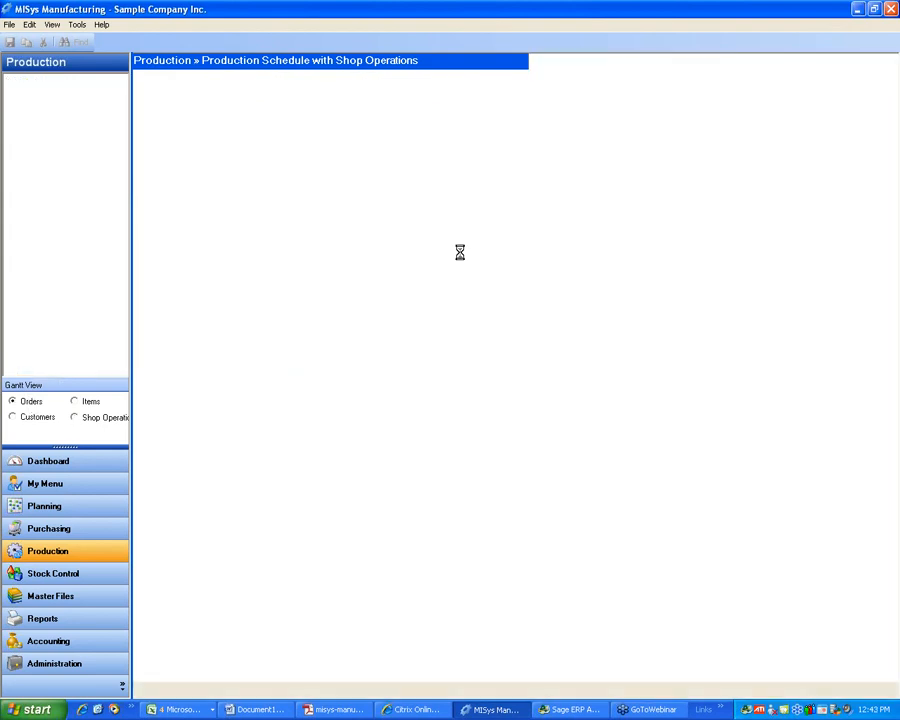
pyautogui.moveTo(402, 212)
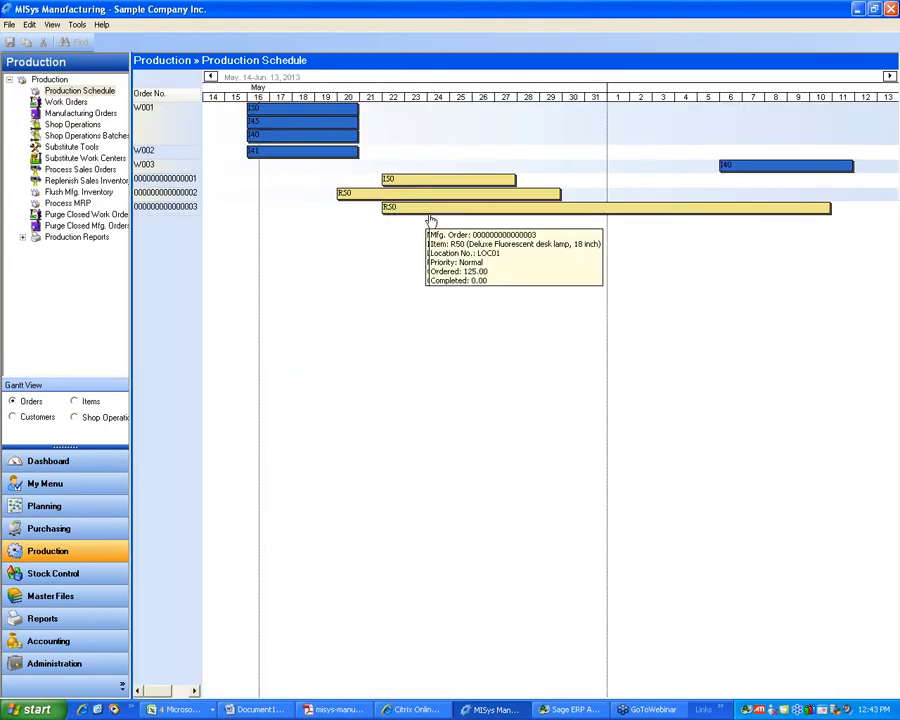
pyautogui.moveTo(562, 217)
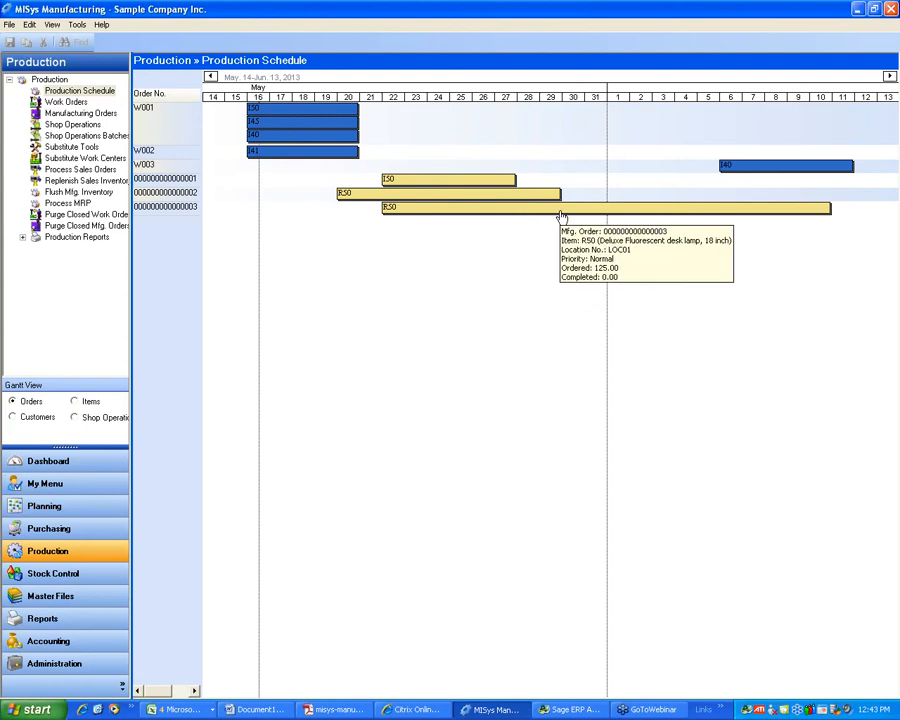
# - Open the 100-unit R50 order's material list and place the Operation No. column directly after Item Stock
pyautogui.doubleClick(400, 198)
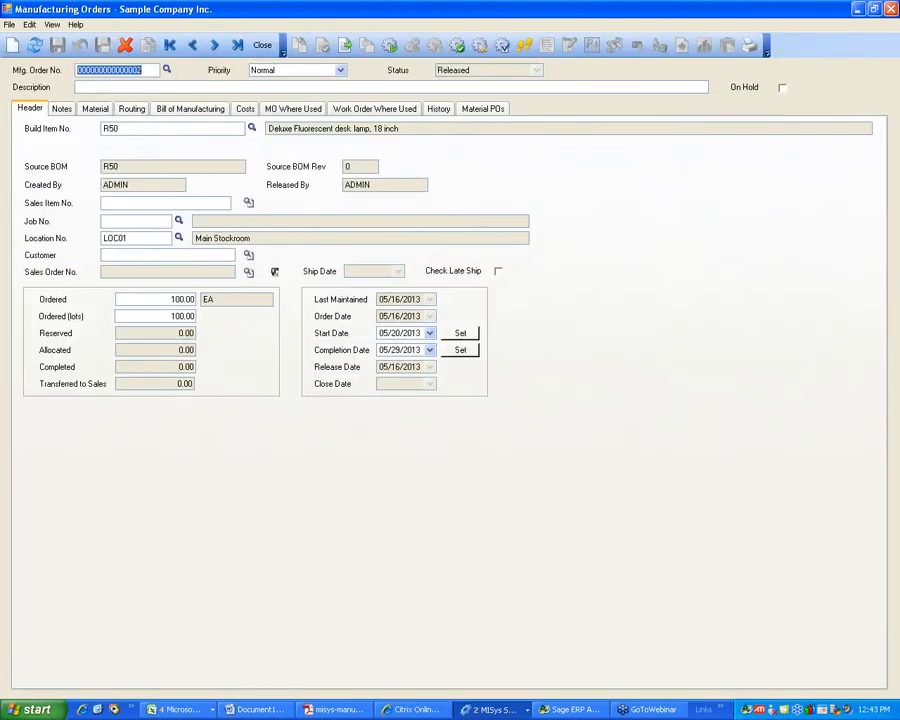
pyautogui.click(104, 111)
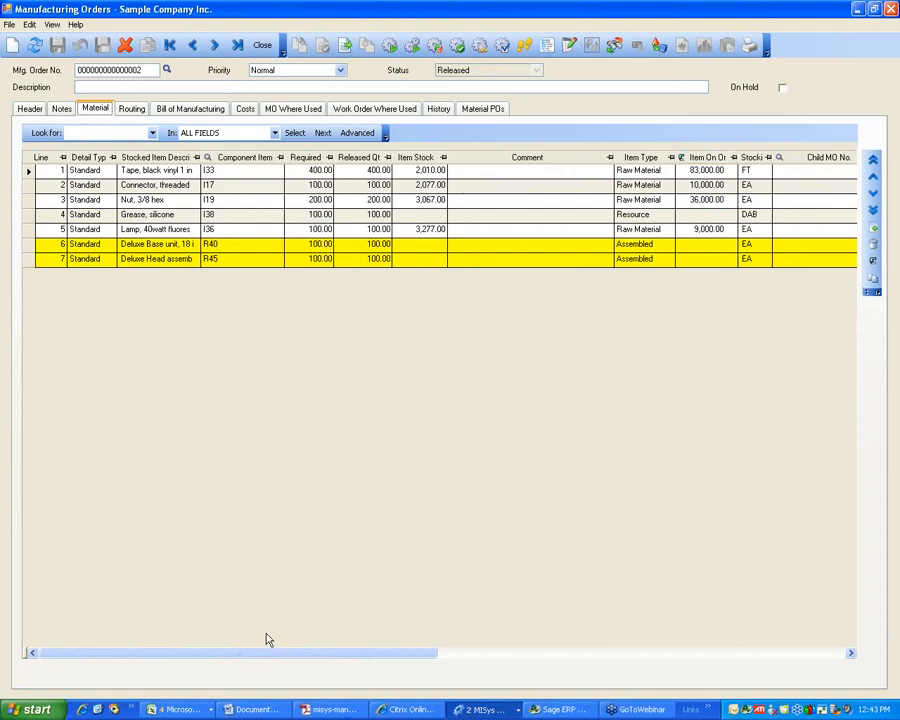
pyautogui.moveTo(241, 659); pyautogui.dragTo(523, 662)
pyautogui.moveTo(500, 157); pyautogui.dragTo(276, 163)
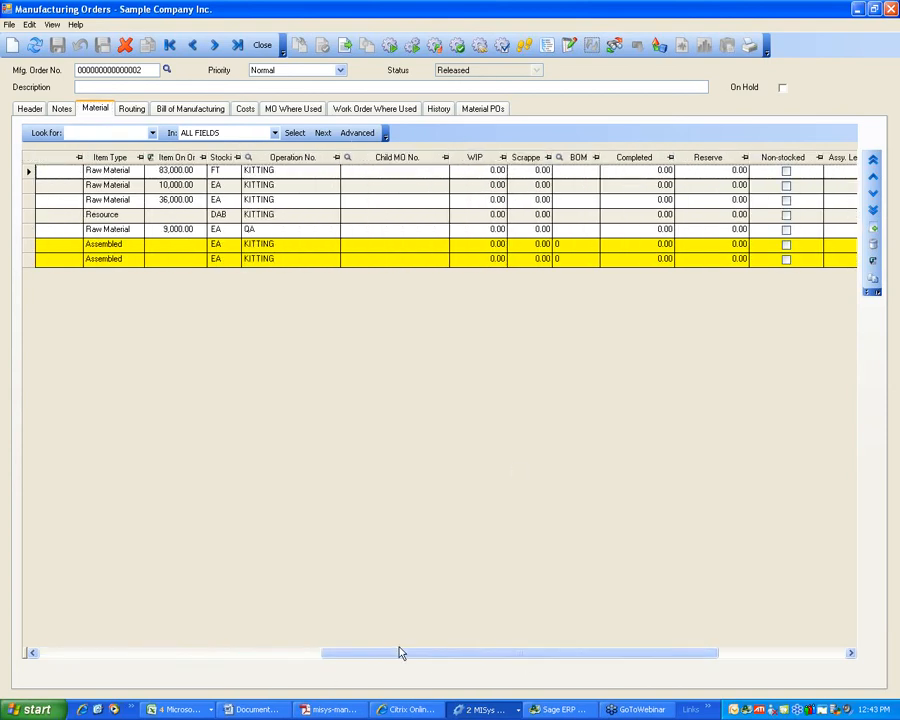
pyautogui.moveTo(378, 658); pyautogui.dragTo(154, 638)
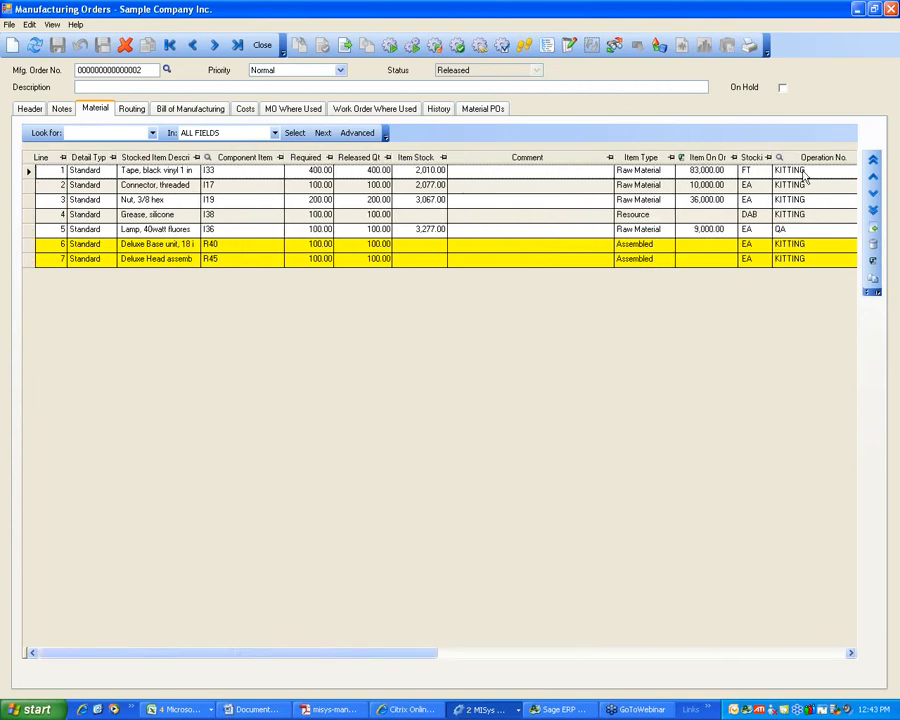
pyautogui.moveTo(820, 160); pyautogui.dragTo(500, 160)
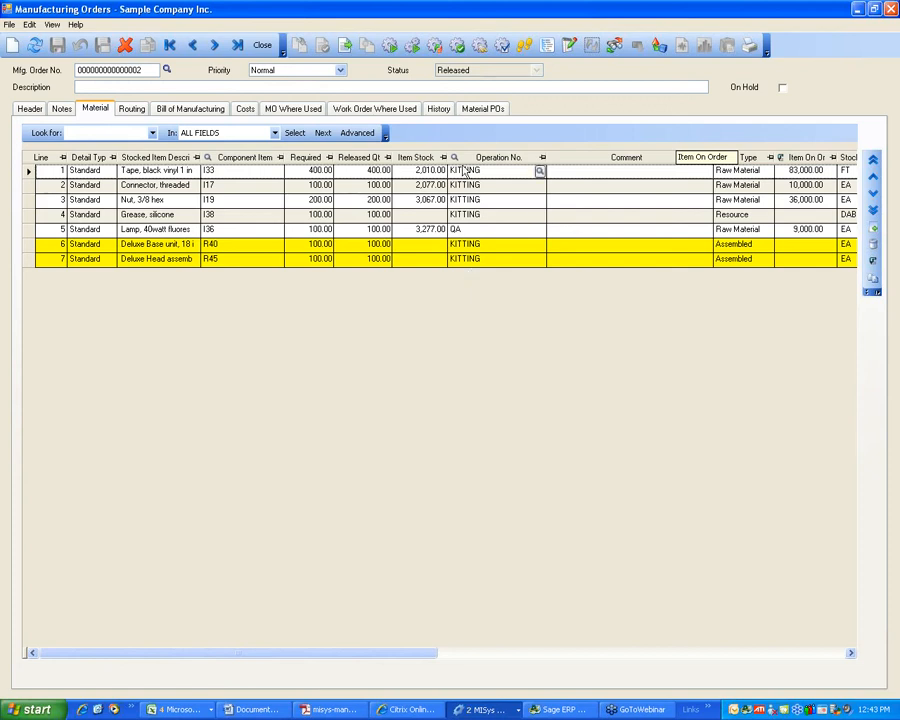
# - Assign the FINAL ASSEMBLY operation to the R40 base unit and R45 head assembly material lines
pyautogui.click(538, 246)
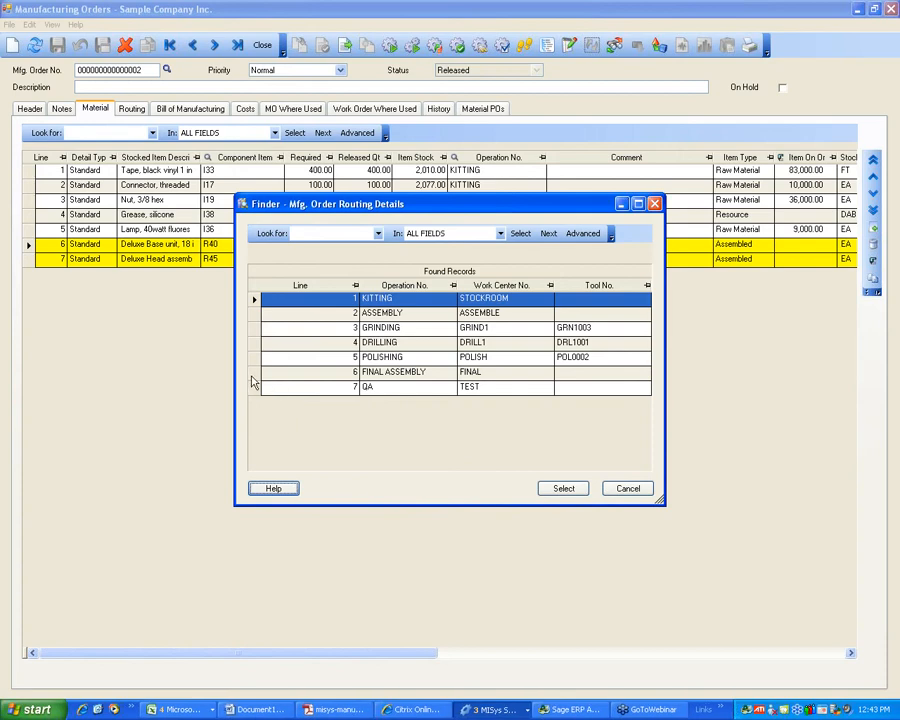
pyautogui.click(256, 372)
pyautogui.click(566, 489)
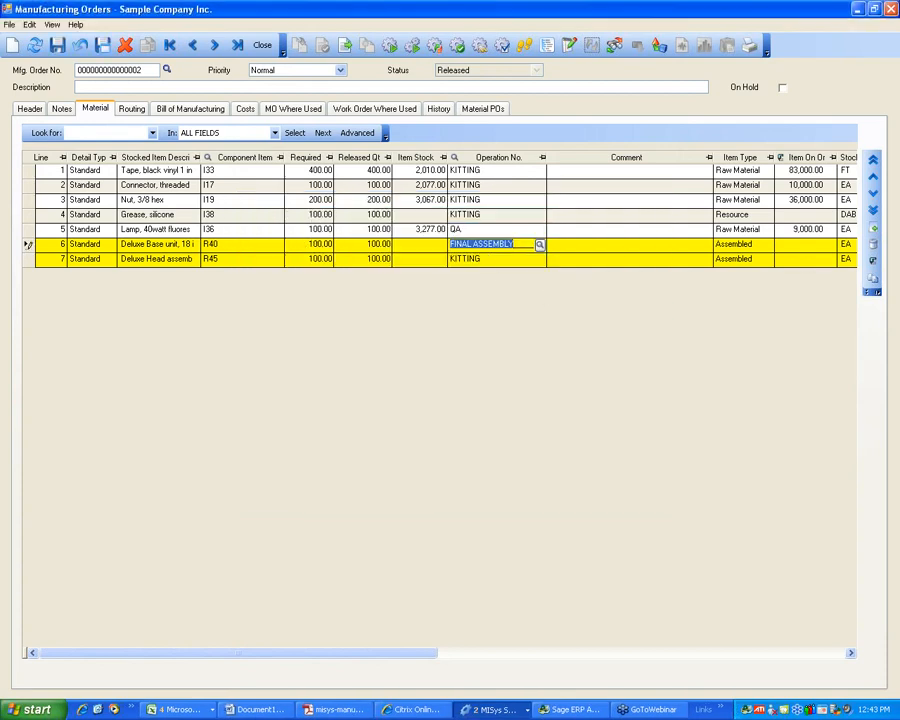
pyautogui.click(538, 259)
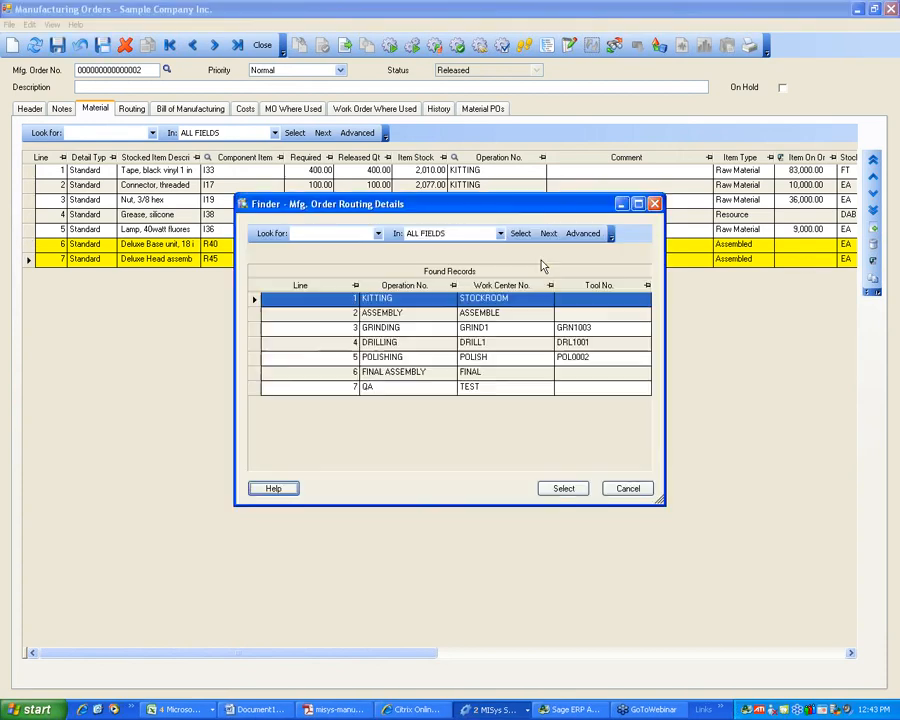
pyautogui.click(258, 372)
pyautogui.click(568, 488)
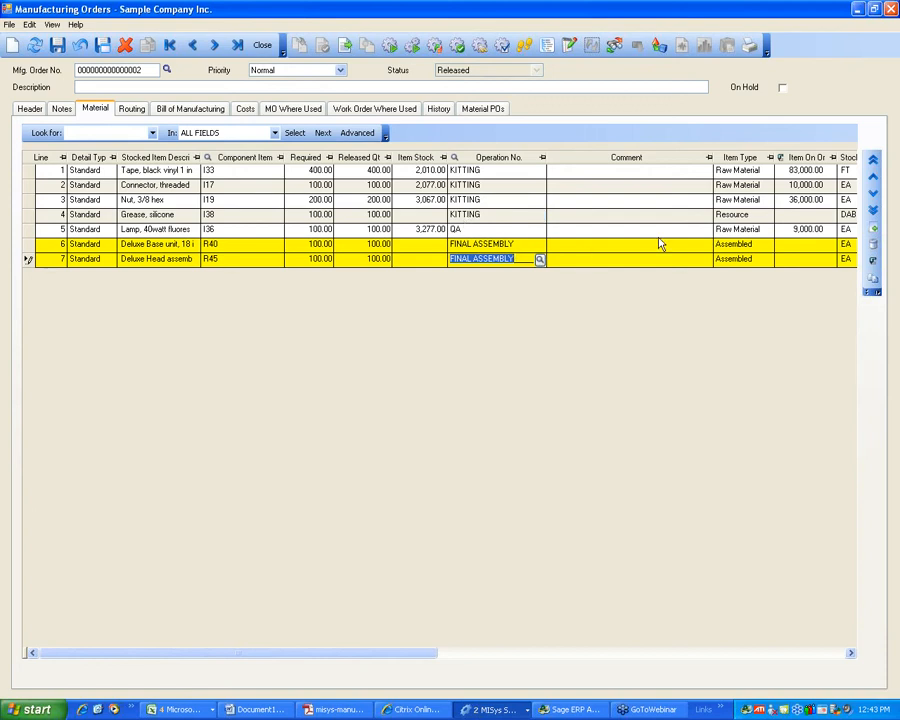
# - Open the order's bill of manufacturing and inspect the work centers and LABOR-A resources under the kitting and assembly operations
pyautogui.click(594, 188)
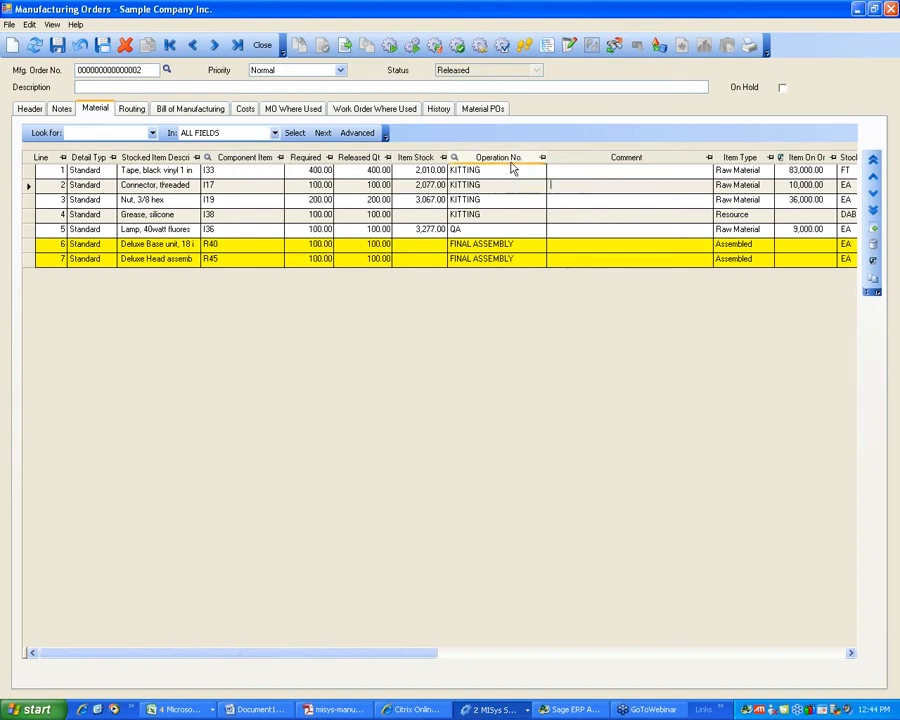
pyautogui.click(186, 113)
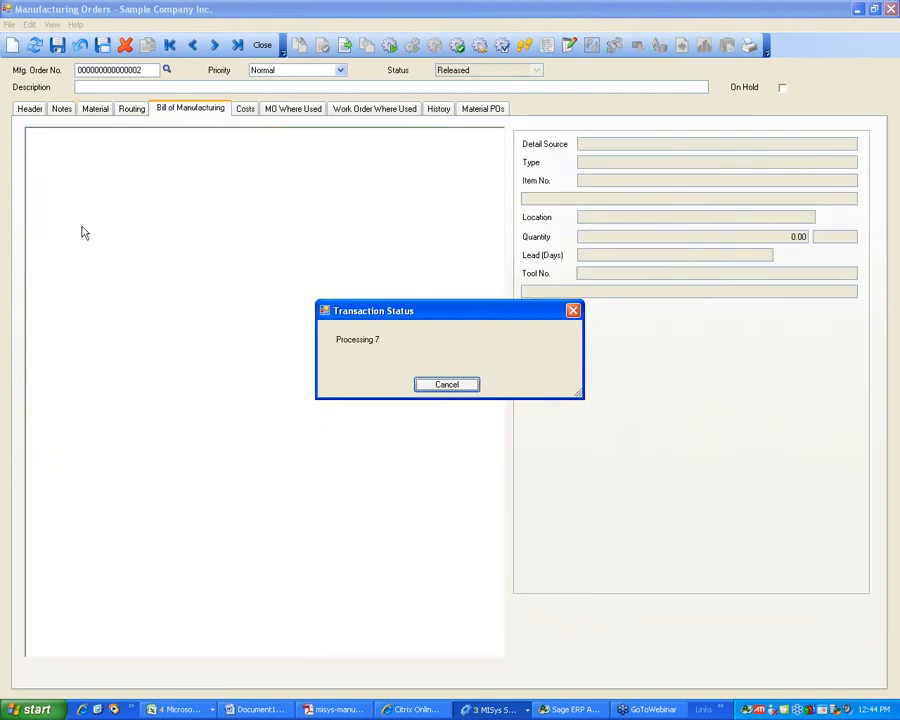
pyautogui.click(45, 144)
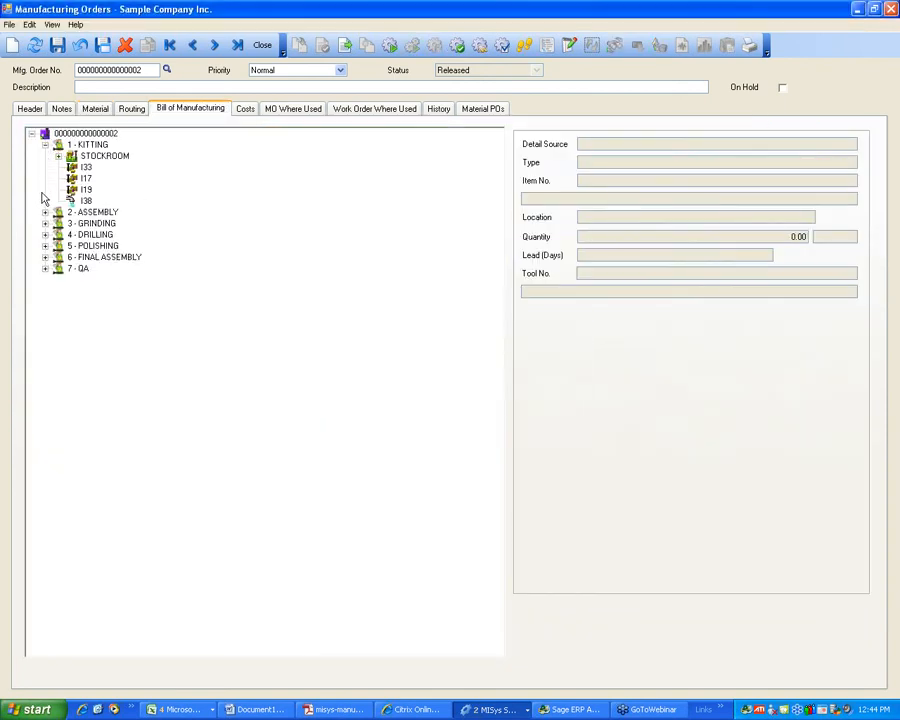
pyautogui.click(57, 156)
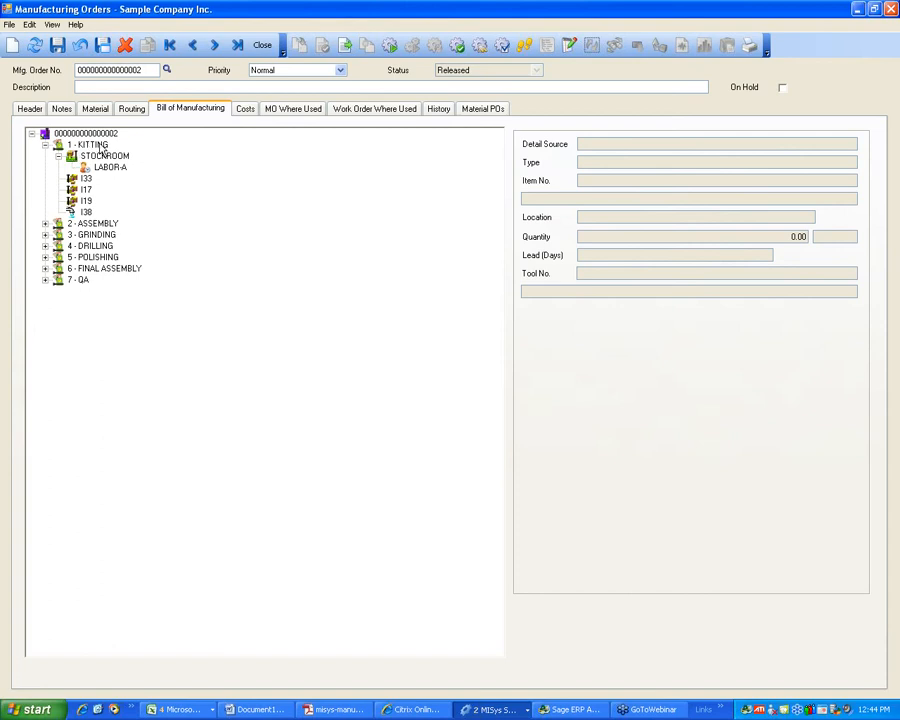
pyautogui.click(45, 223)
pyautogui.click(58, 234)
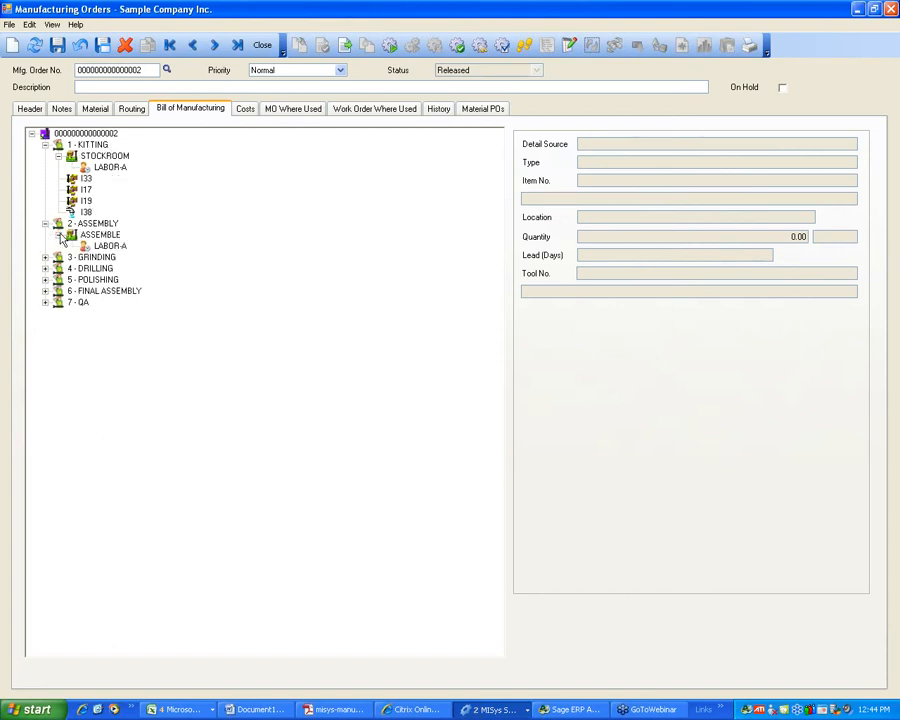
pyautogui.click(111, 247)
pyautogui.click(110, 167)
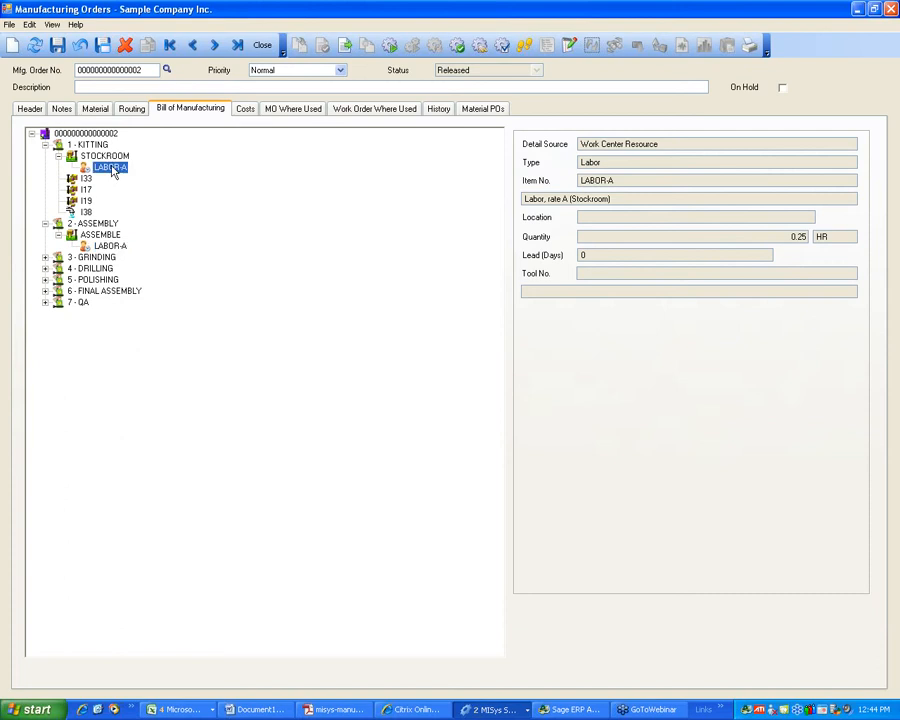
# - Expand the grinding operation and its GRIND1 work center, and inspect the I37 lubricant, LABOR-B and the GRN1003 tool
pyautogui.click(45, 257)
pyautogui.click(58, 268)
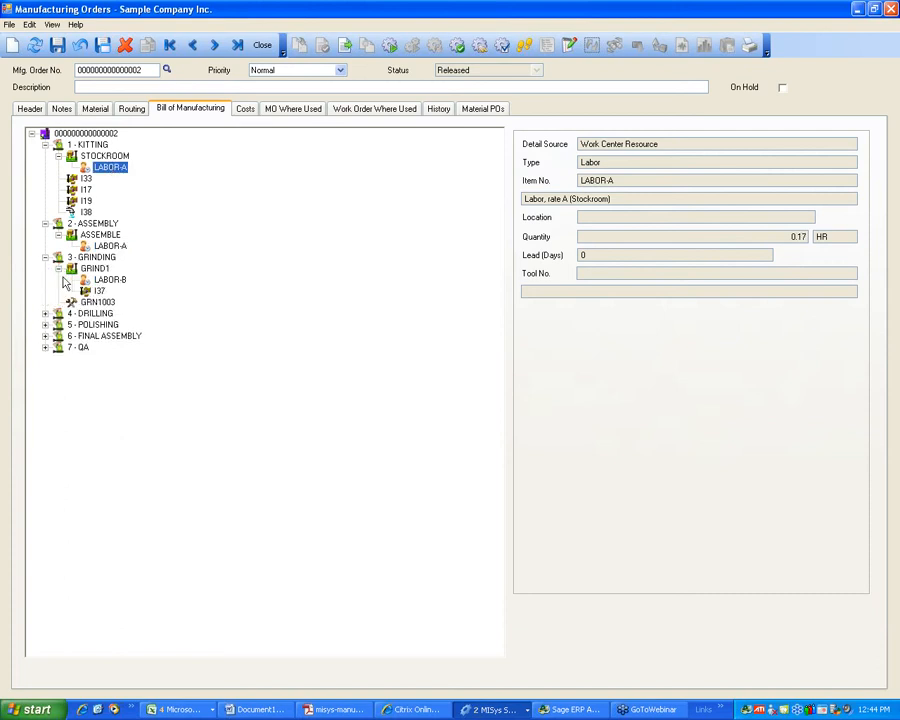
pyautogui.click(108, 290)
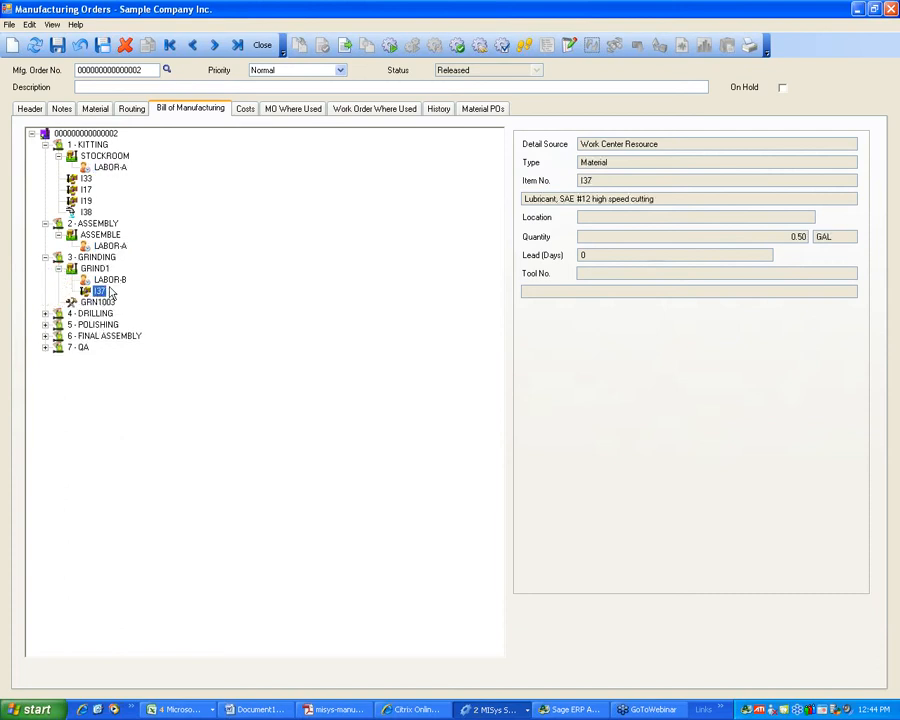
pyautogui.click(115, 280)
pyautogui.click(97, 302)
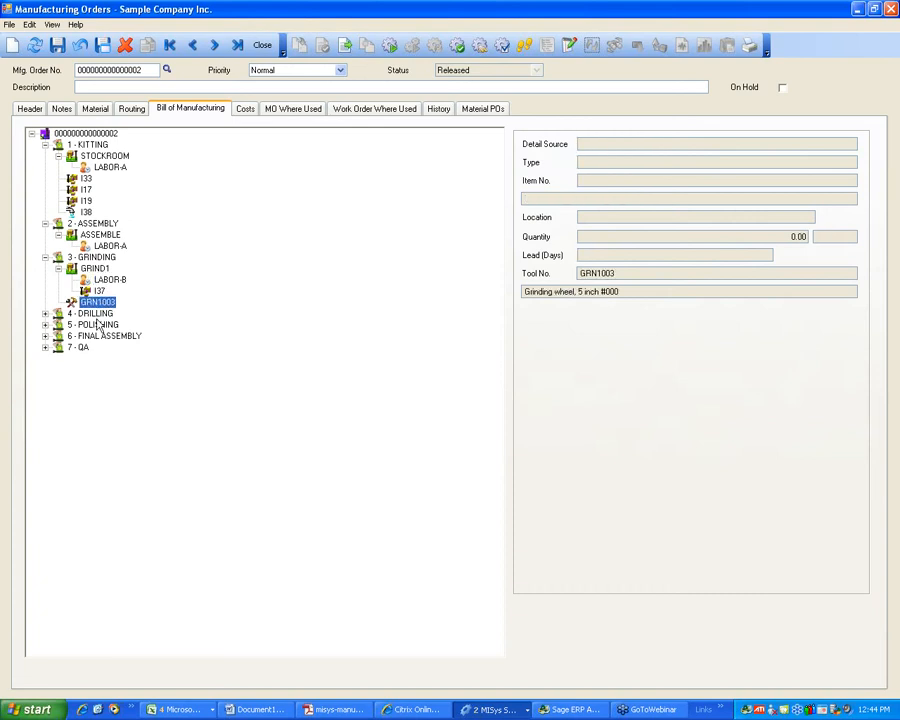
# - Expand the drilling, polishing, final assembly and QA operations with their work centers, and inspect the I36 lamp under QA
pyautogui.click(45, 313)
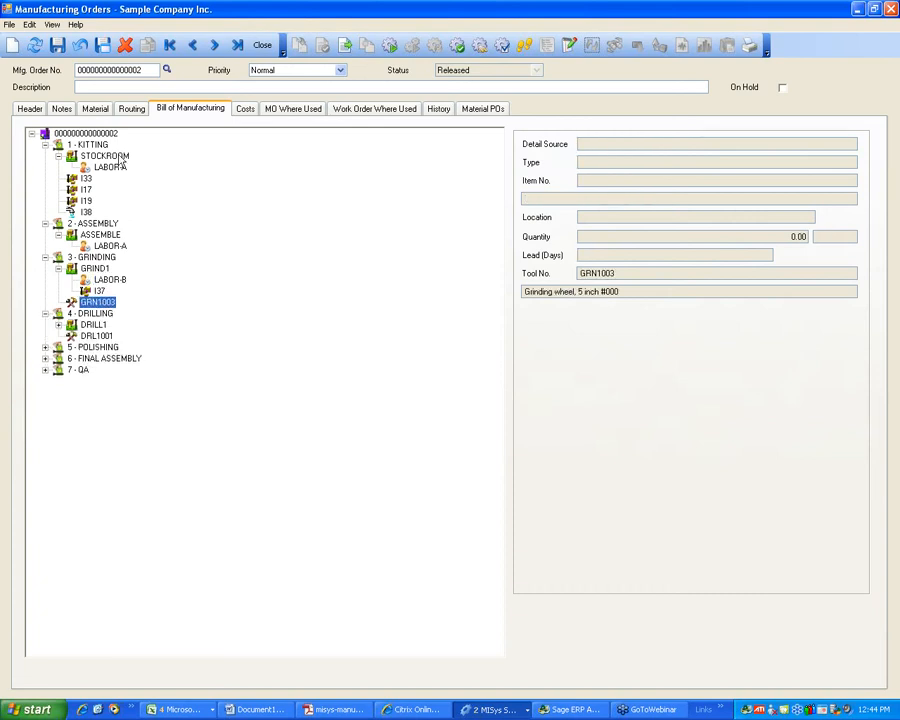
pyautogui.click(58, 325)
pyautogui.click(45, 370)
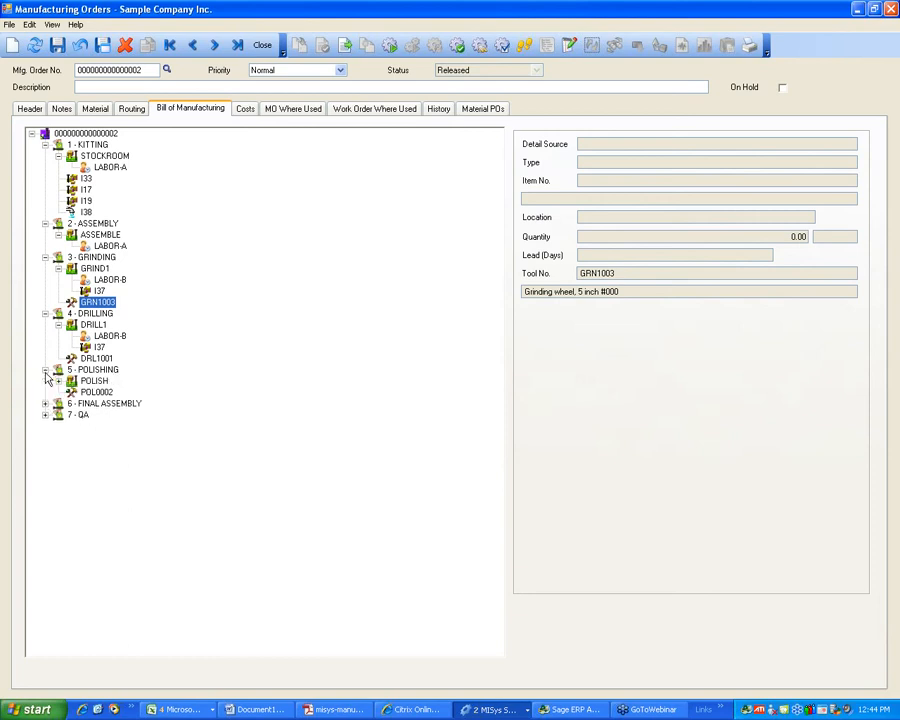
pyautogui.click(58, 381)
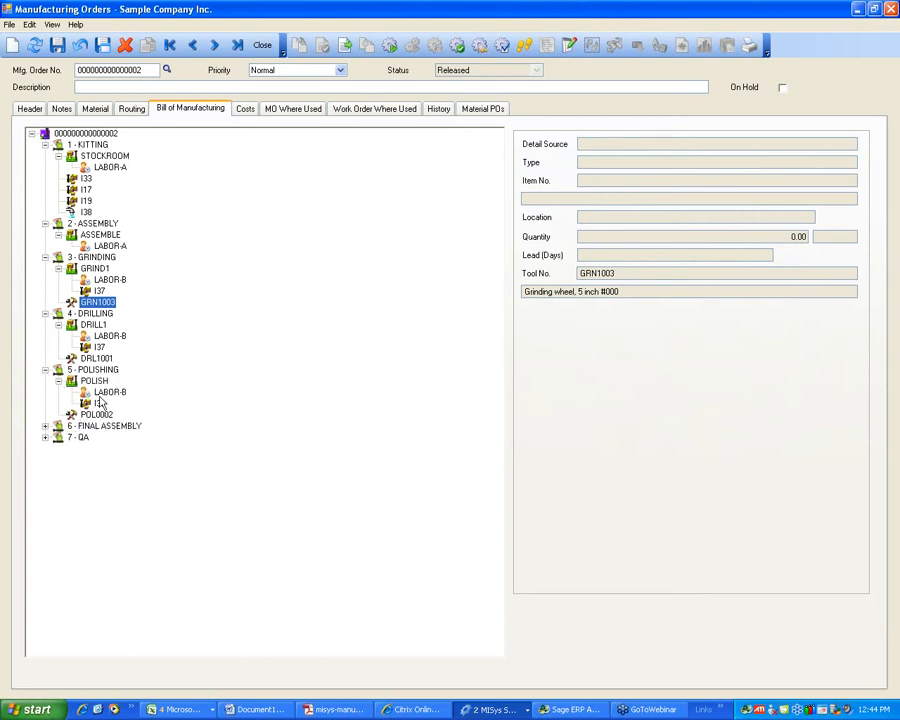
pyautogui.click(45, 426)
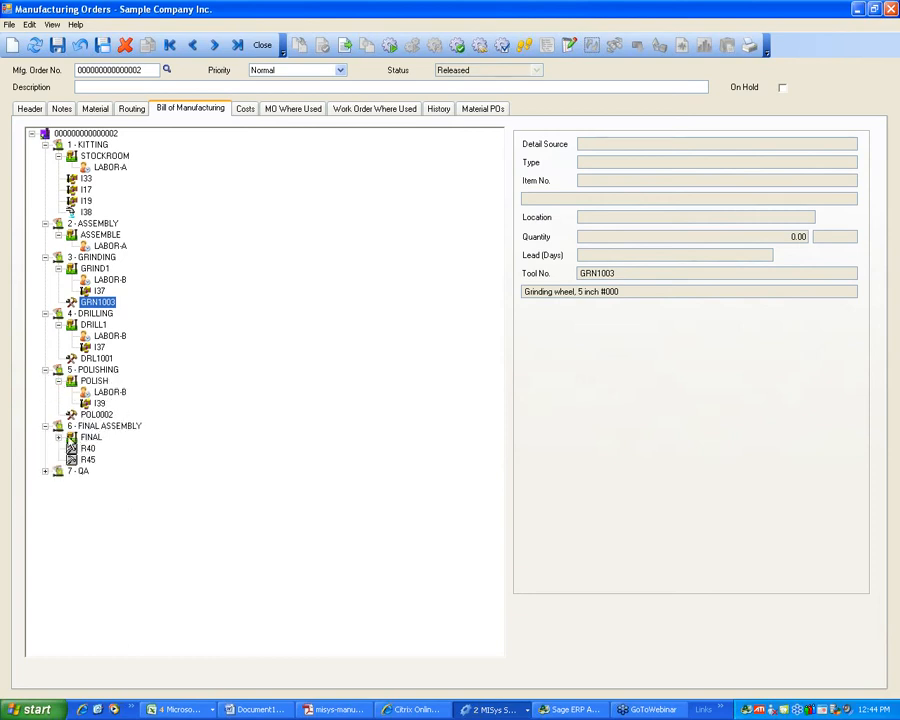
pyautogui.click(58, 437)
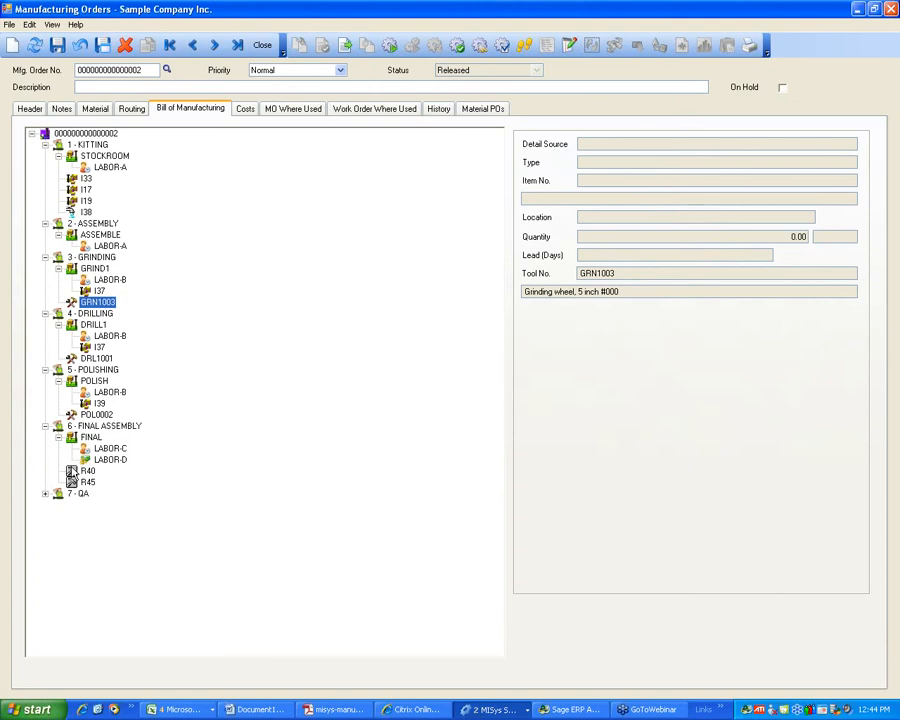
pyautogui.click(45, 494)
pyautogui.click(58, 505)
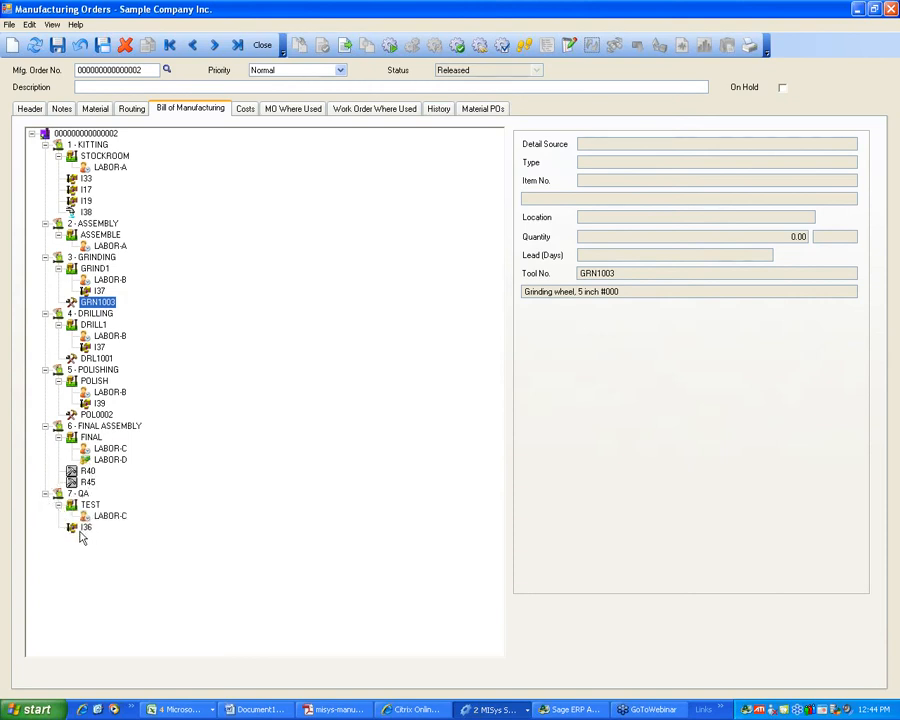
pyautogui.click(85, 528)
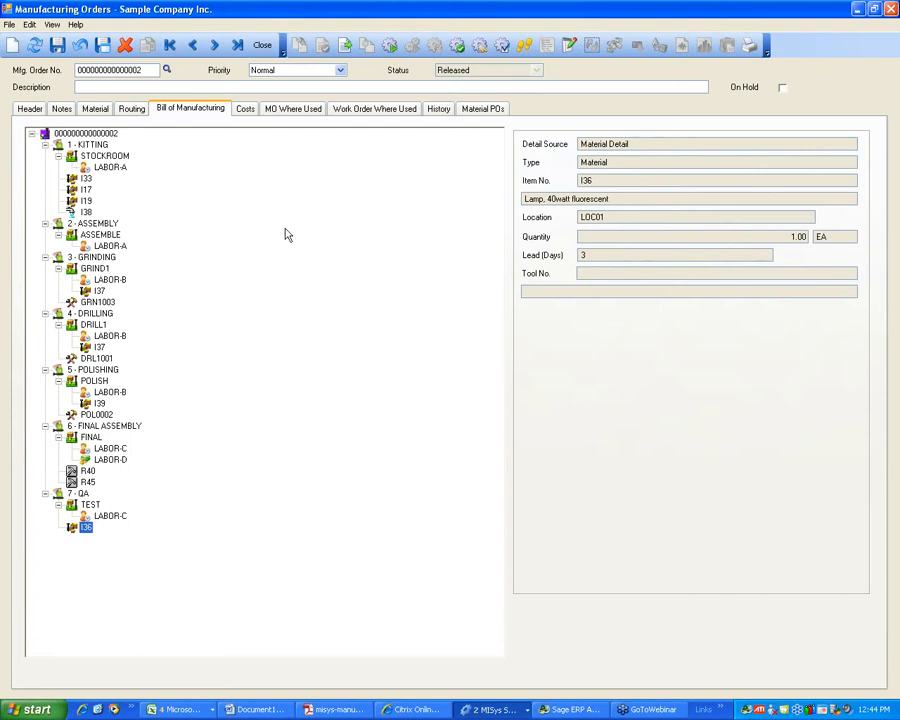
# - Review the order's material lines, routing and header, and close the manufacturing order without saving changes
pyautogui.click(95, 108)
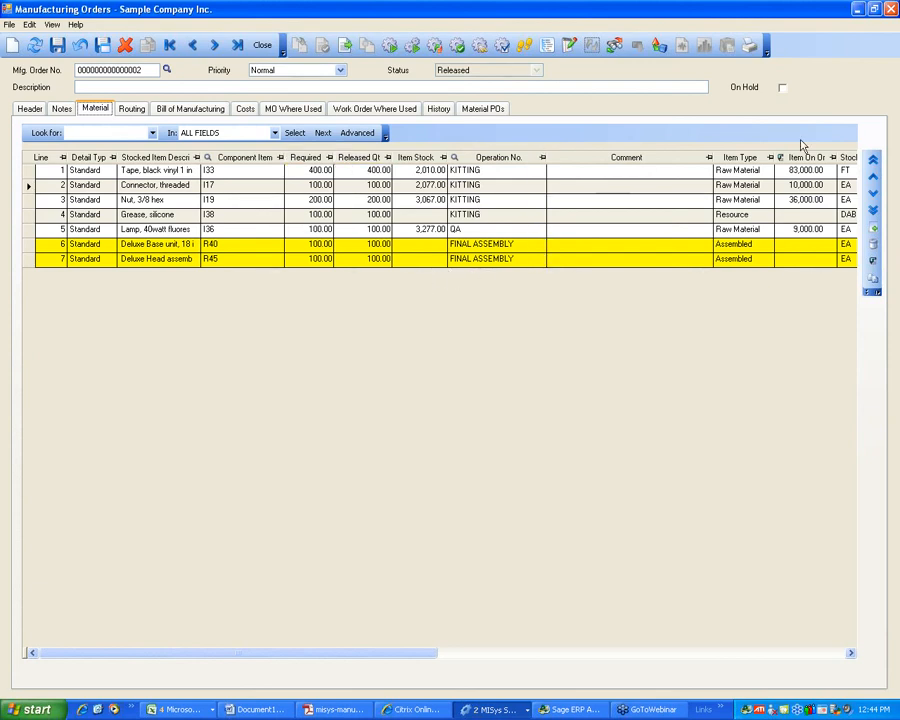
pyautogui.click(890, 10)
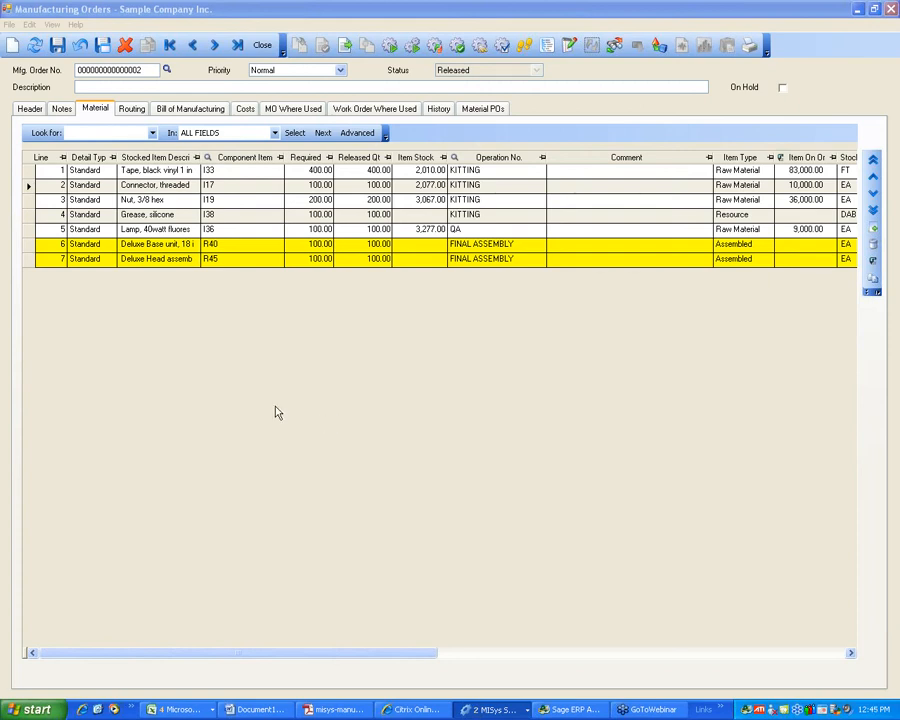
pyautogui.click(132, 110)
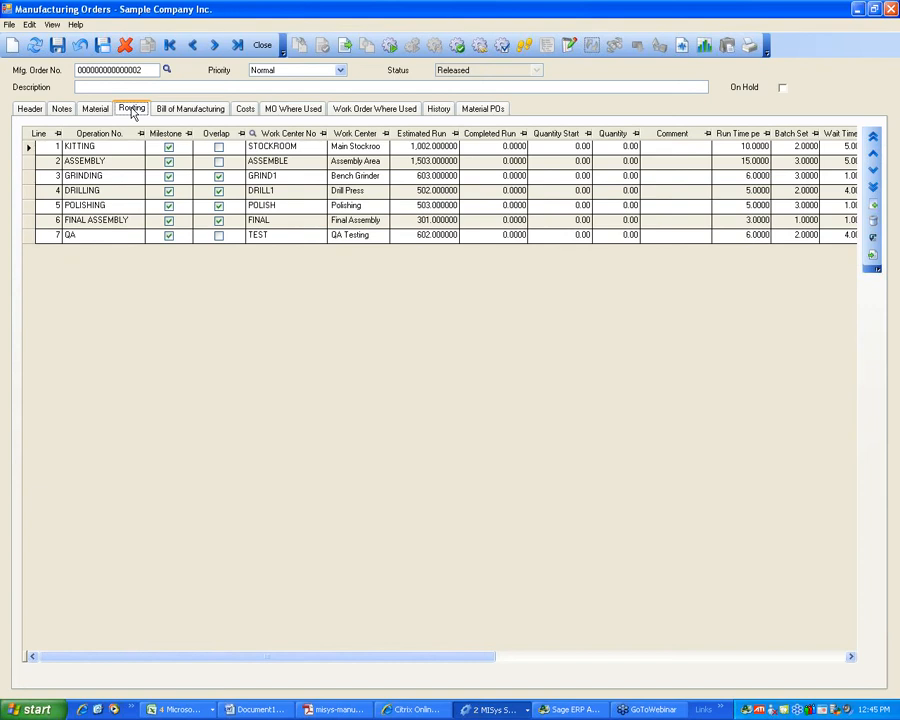
pyautogui.click(28, 110)
pyautogui.click(262, 45)
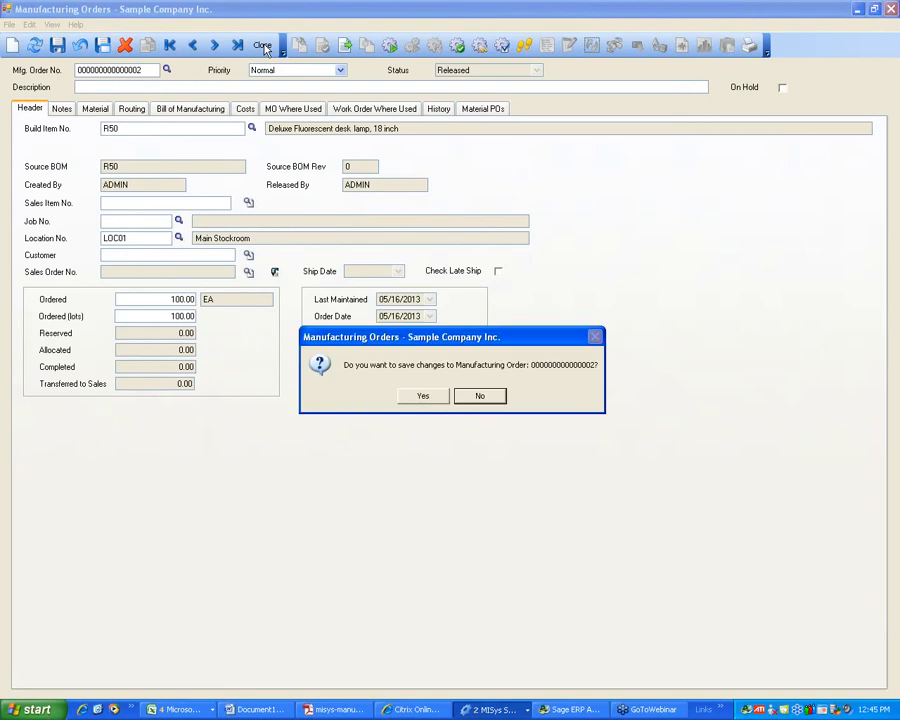
pyautogui.click(480, 396)
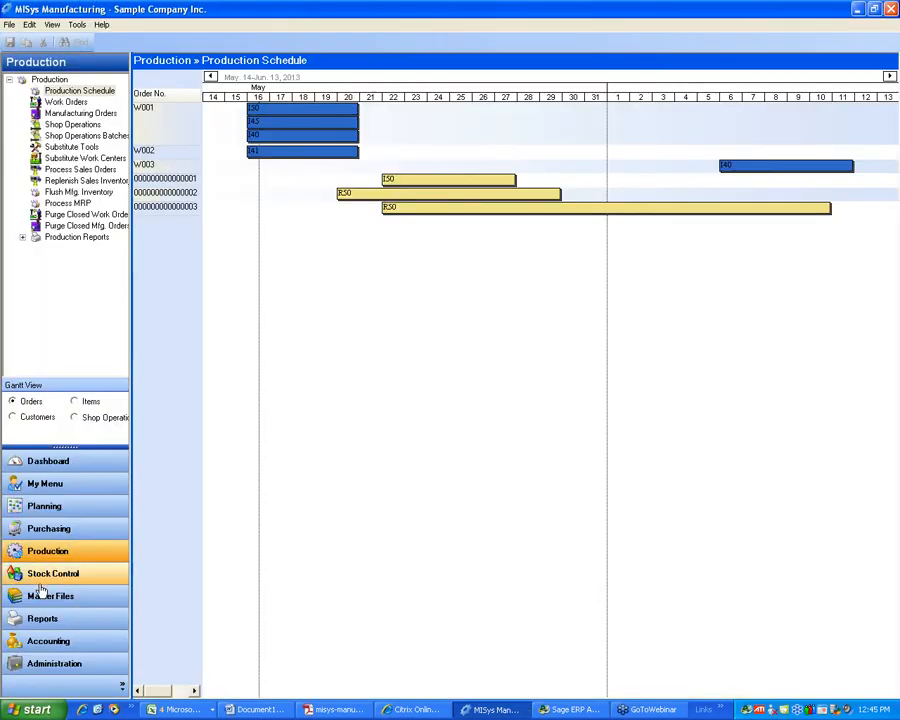
# - Go to the start of the item master list, open item I19 (Nut, 3/8 hex), and view its qualified suppliers
pyautogui.click(50, 595)
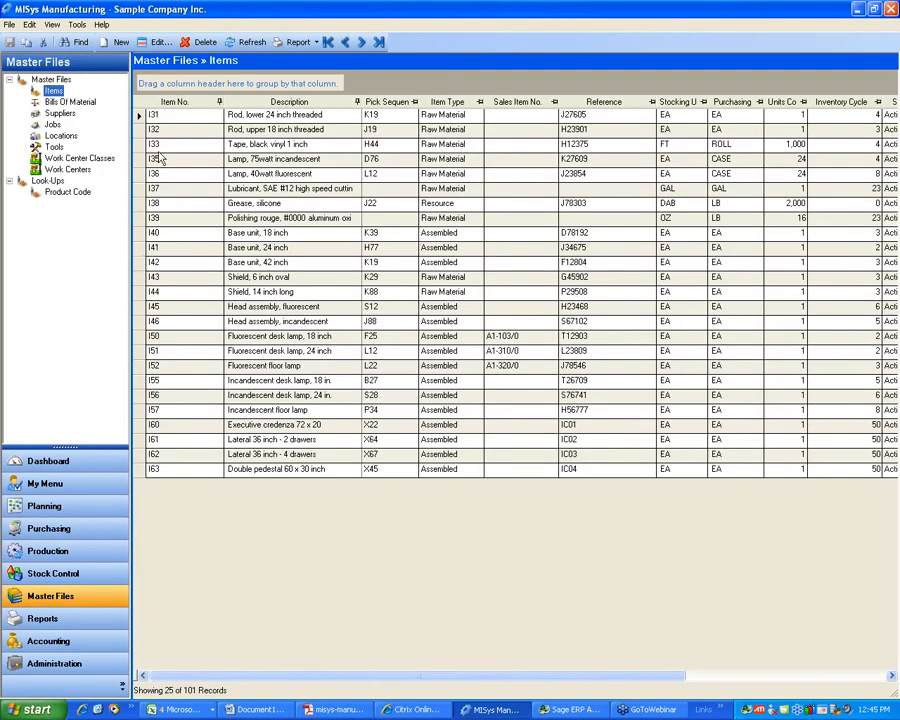
pyautogui.click(328, 43)
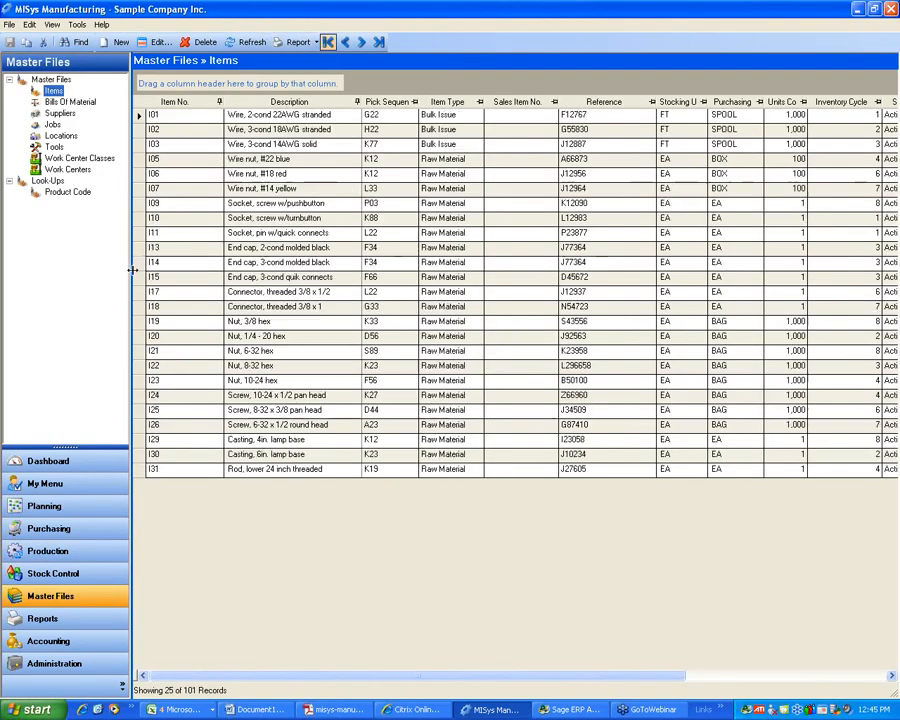
pyautogui.click(500, 324)
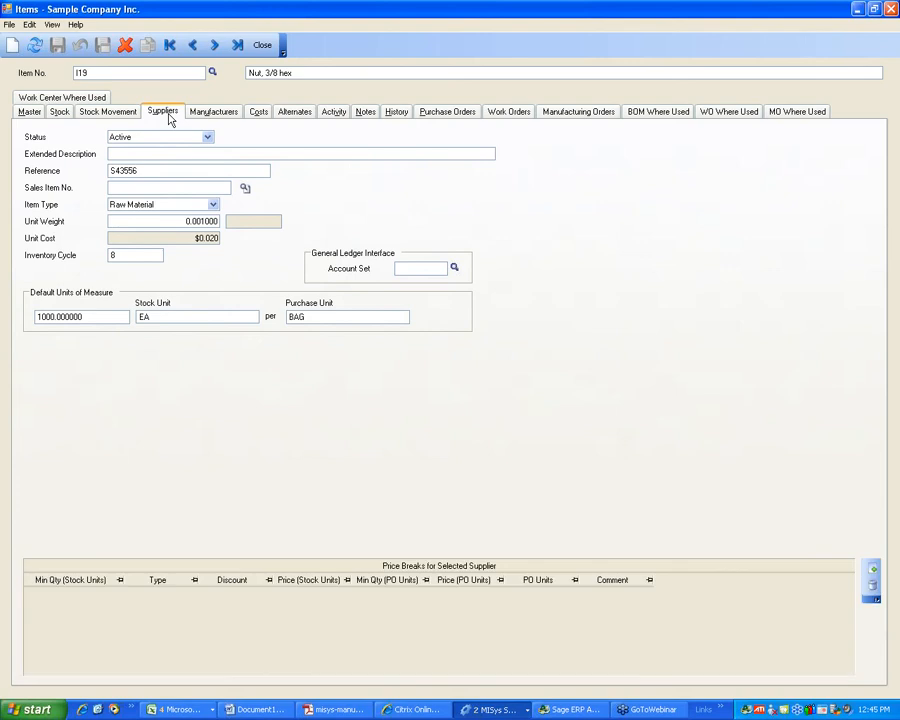
pyautogui.click(165, 112)
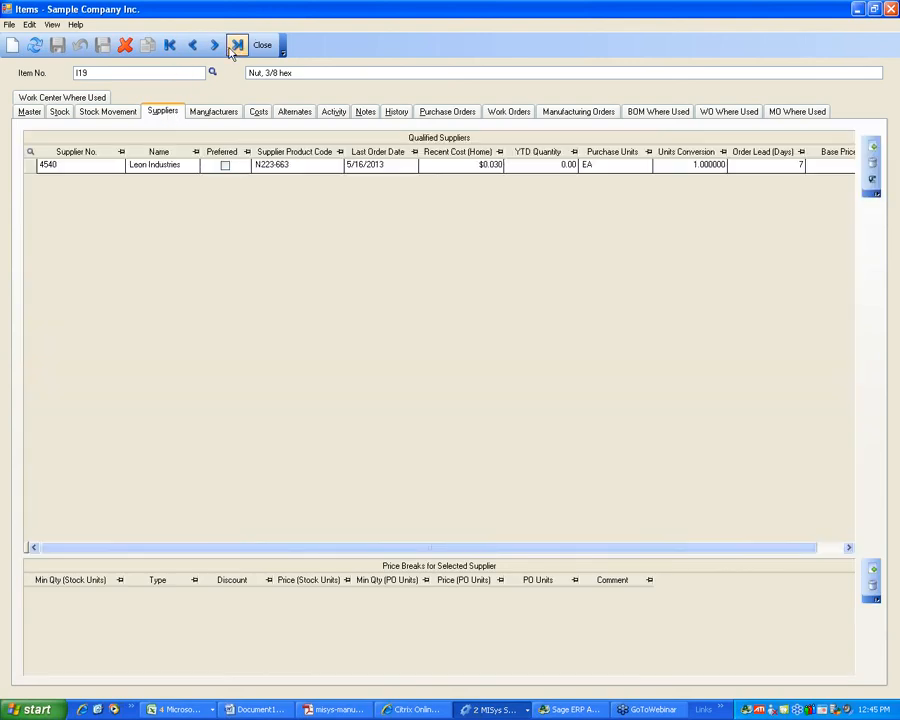
# - Browse the item records to I05 (Wire nut, #22 blue) and set the Vulcan & Sons order lead to 8 days
pyautogui.click(170, 45)
pyautogui.click(214, 45)
pyautogui.click(214, 45)
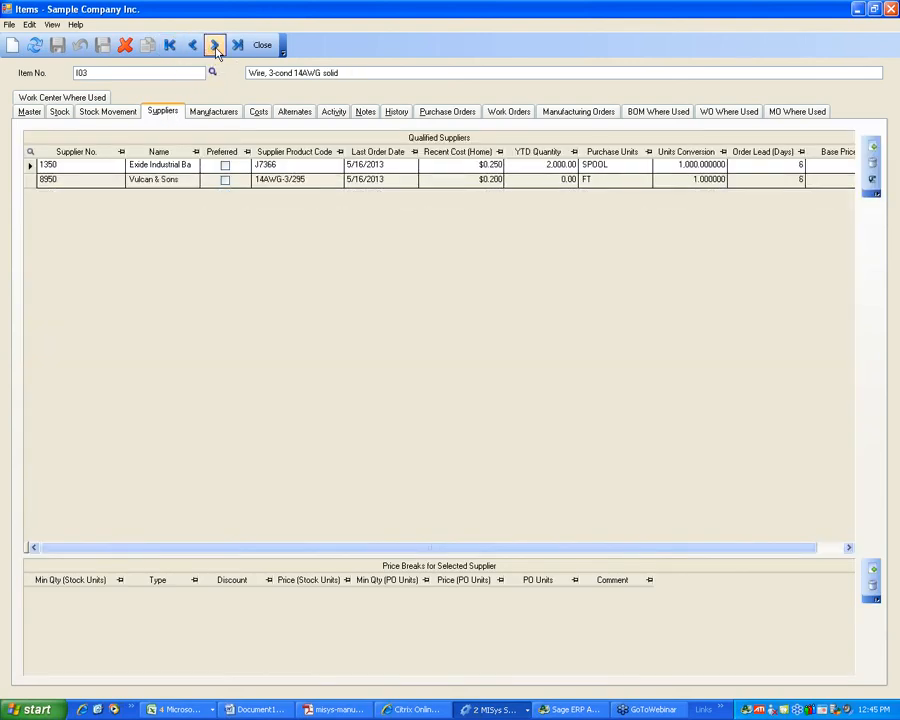
pyautogui.click(214, 45)
pyautogui.click(214, 45)
pyautogui.click(785, 179)
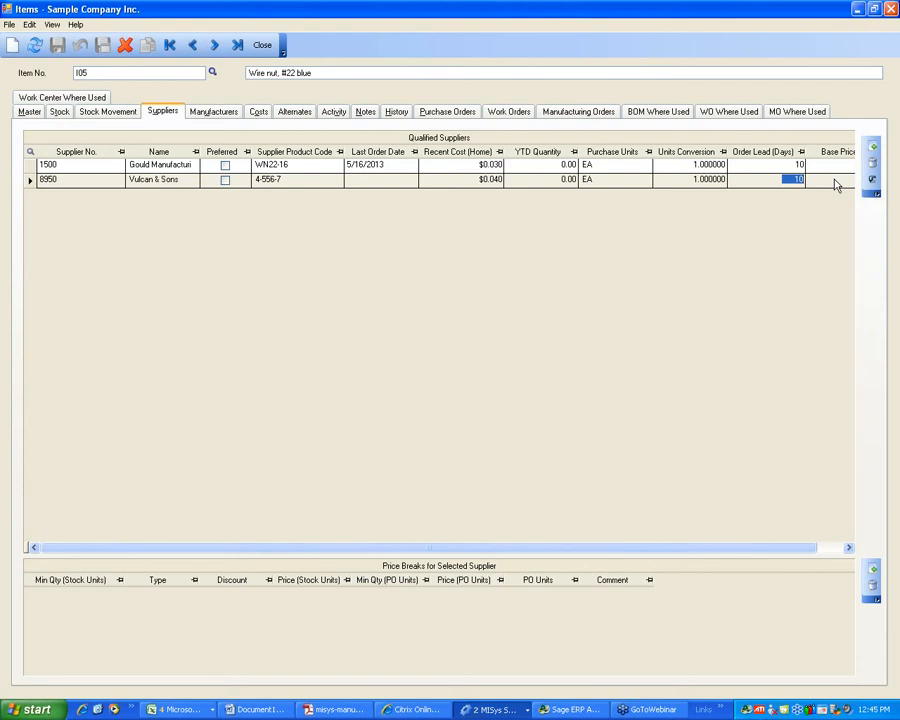
pyautogui.write('8')
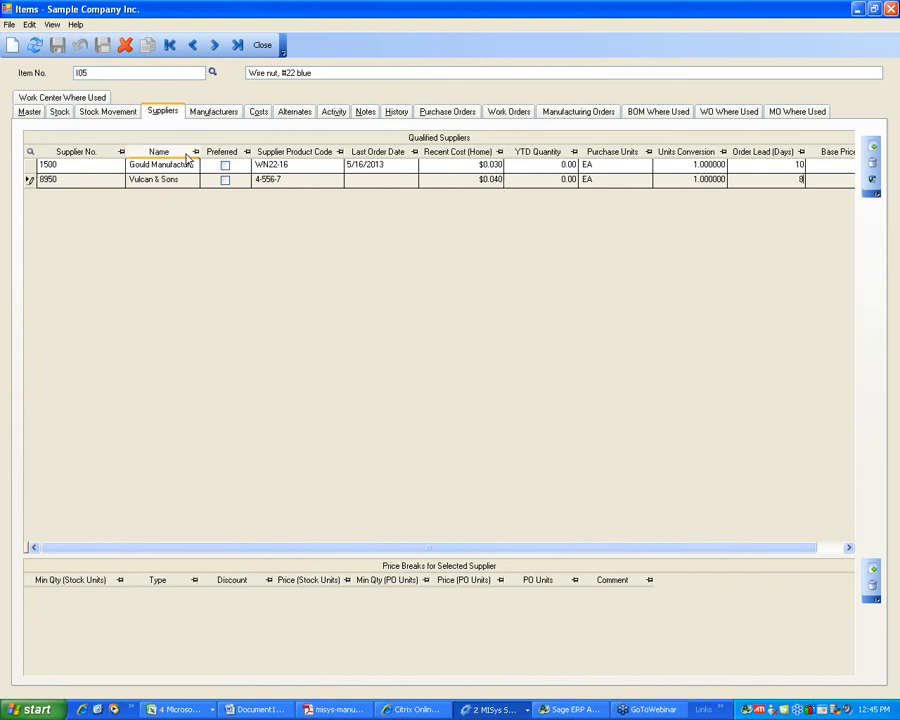
# - Compare item I05's default order lead in its stock settings with the order leads of its qualified suppliers
pyautogui.click(58, 112)
pyautogui.moveTo(283, 165); pyautogui.dragTo(255, 167)
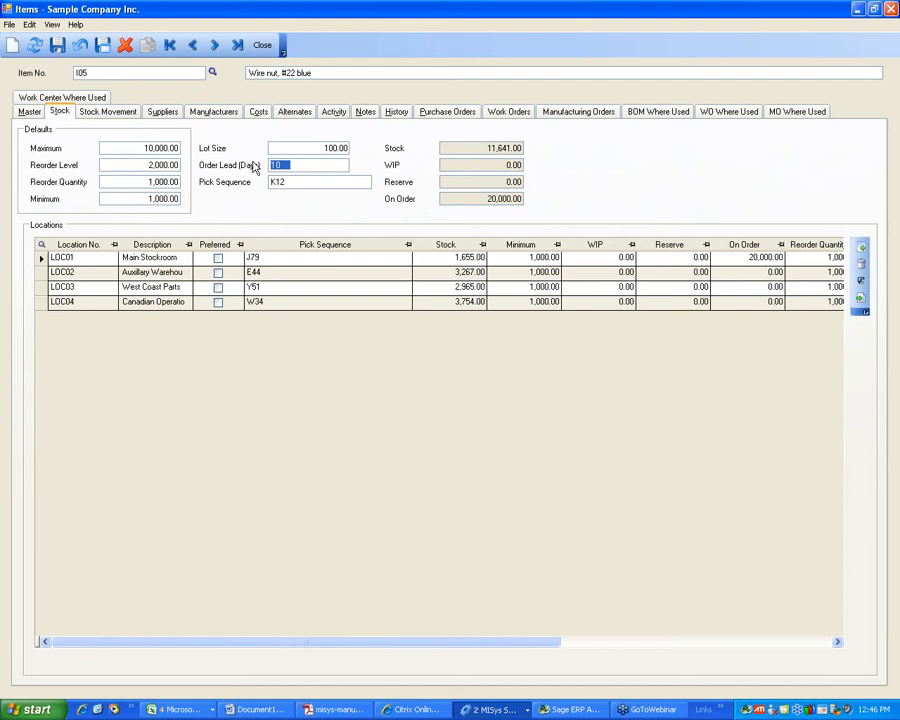
pyautogui.click(287, 165)
pyautogui.click(160, 112)
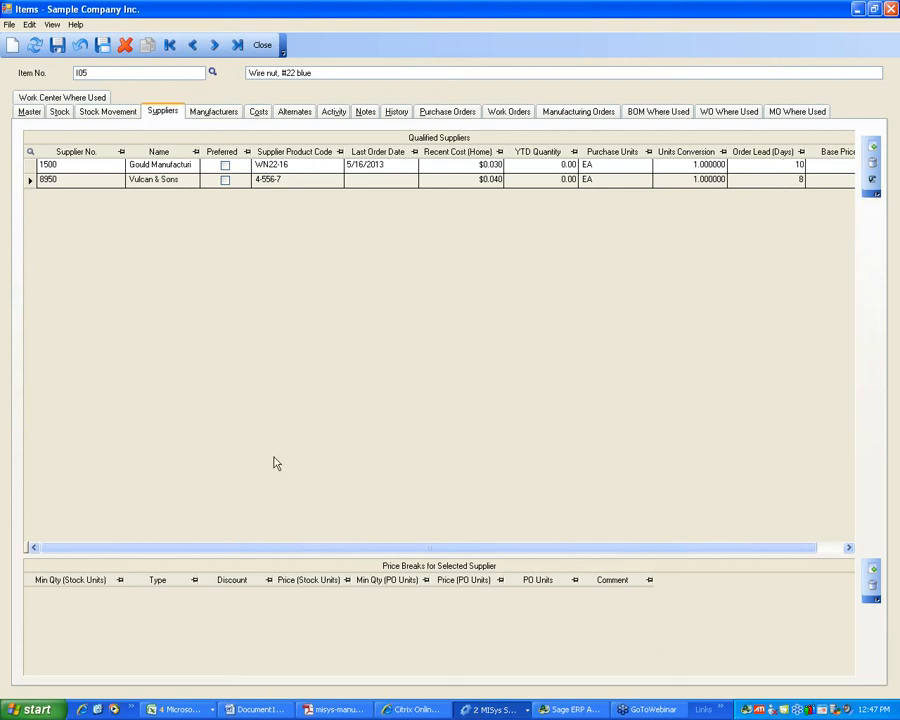
pyautogui.click(116, 169)
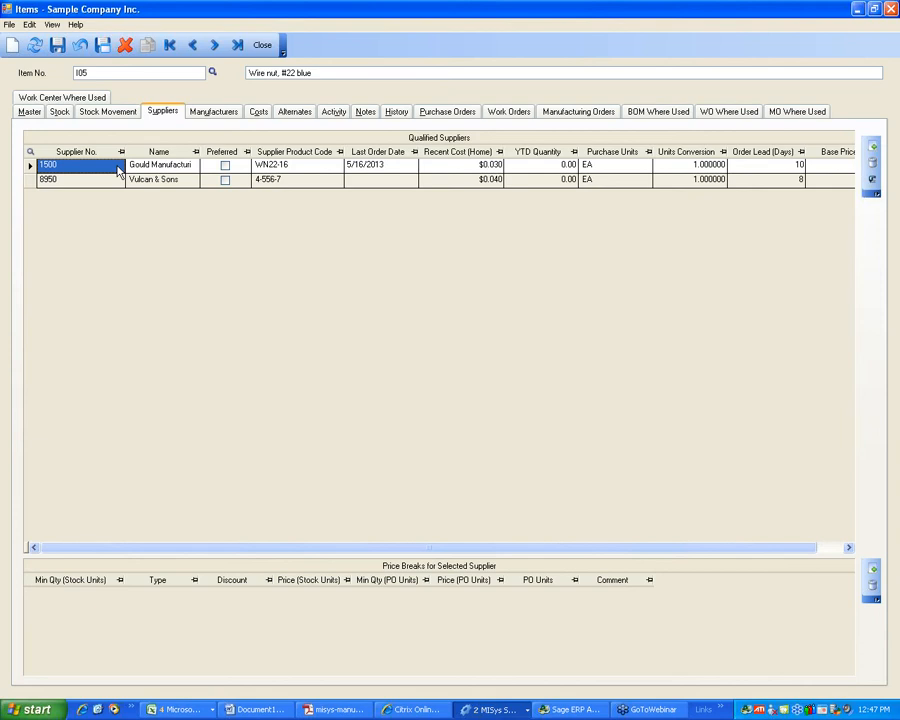
pyautogui.click(773, 167)
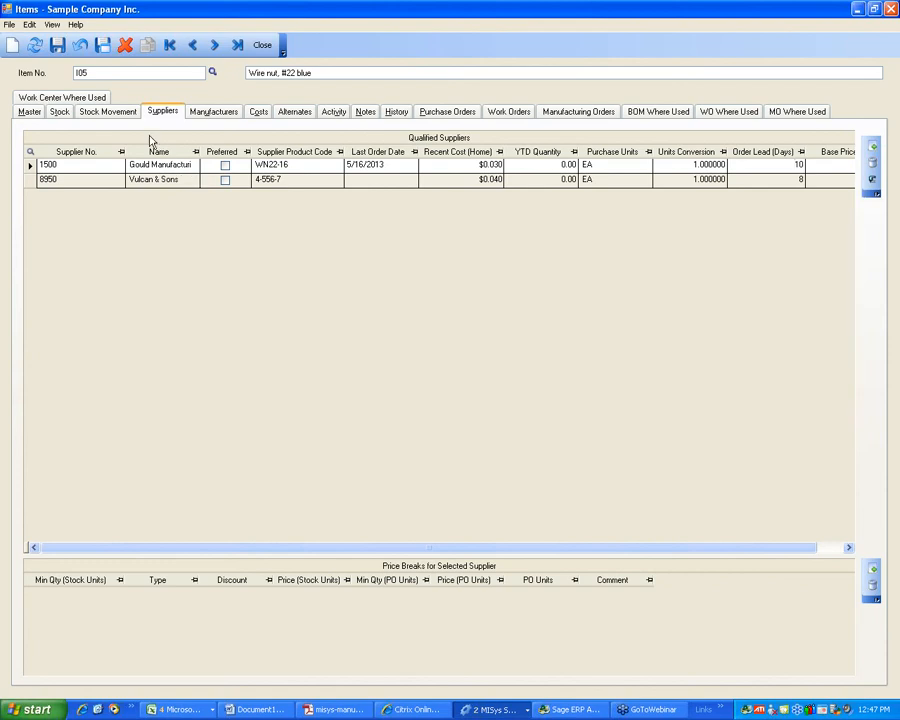
# - Save and close item I05, and open the Info Center on the dashboard
pyautogui.click(119, 72)
pyautogui.click(57, 46)
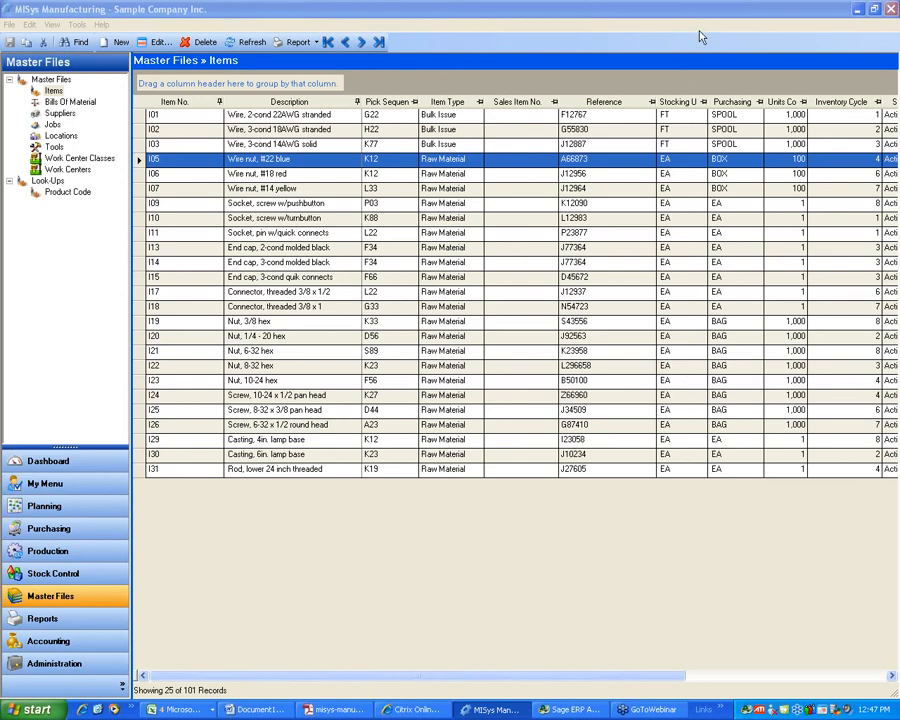
pyautogui.click(76, 460)
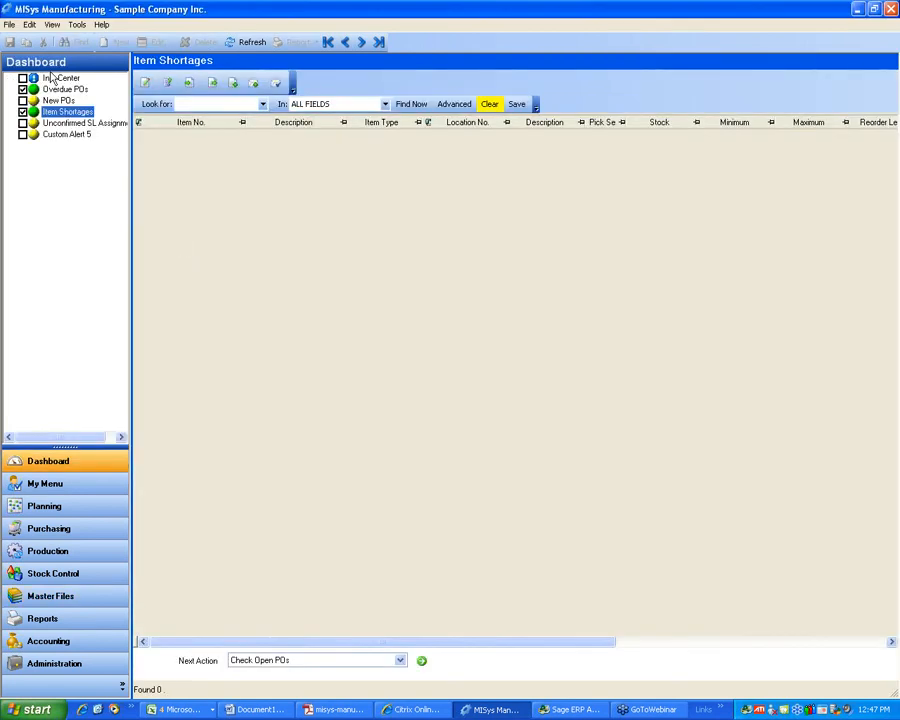
pyautogui.click(52, 79)
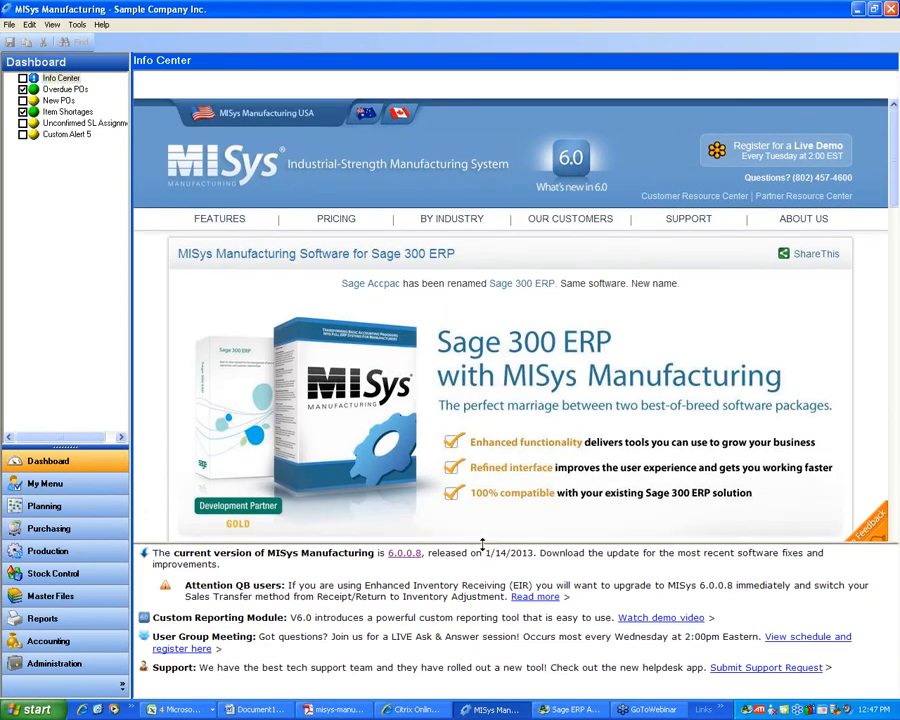
pyautogui.moveTo(482, 545); pyautogui.dragTo(480, 550)
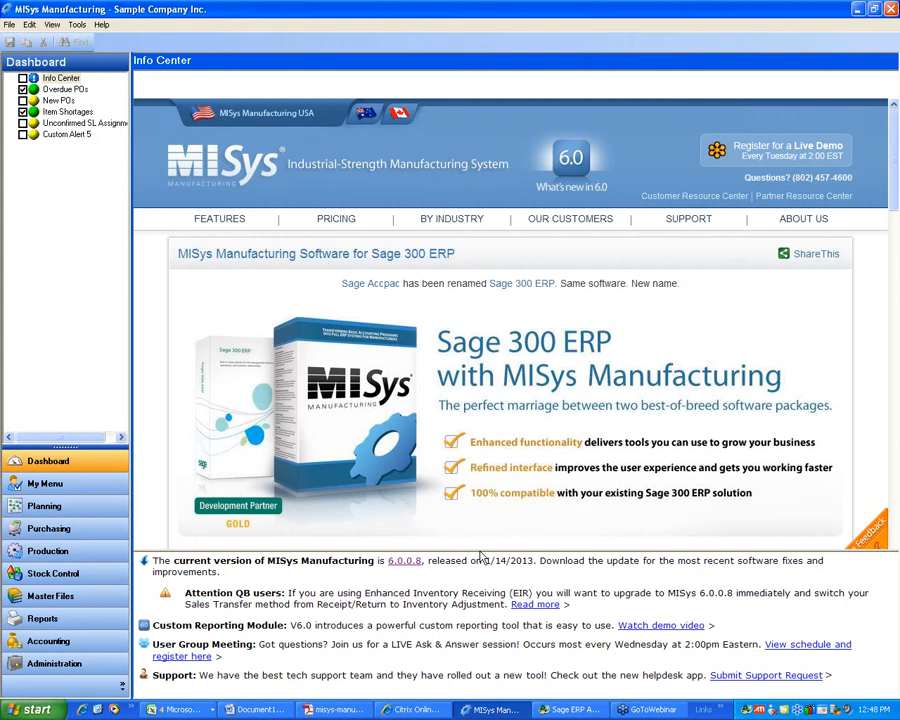
pyautogui.click(50, 553)
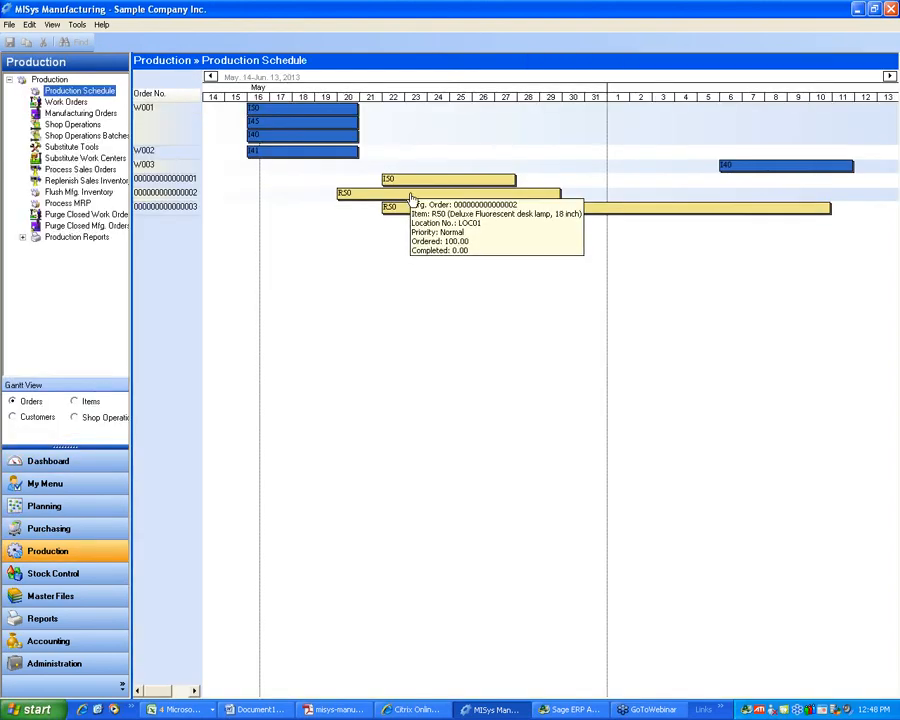
pyautogui.doubleClick(410, 197)
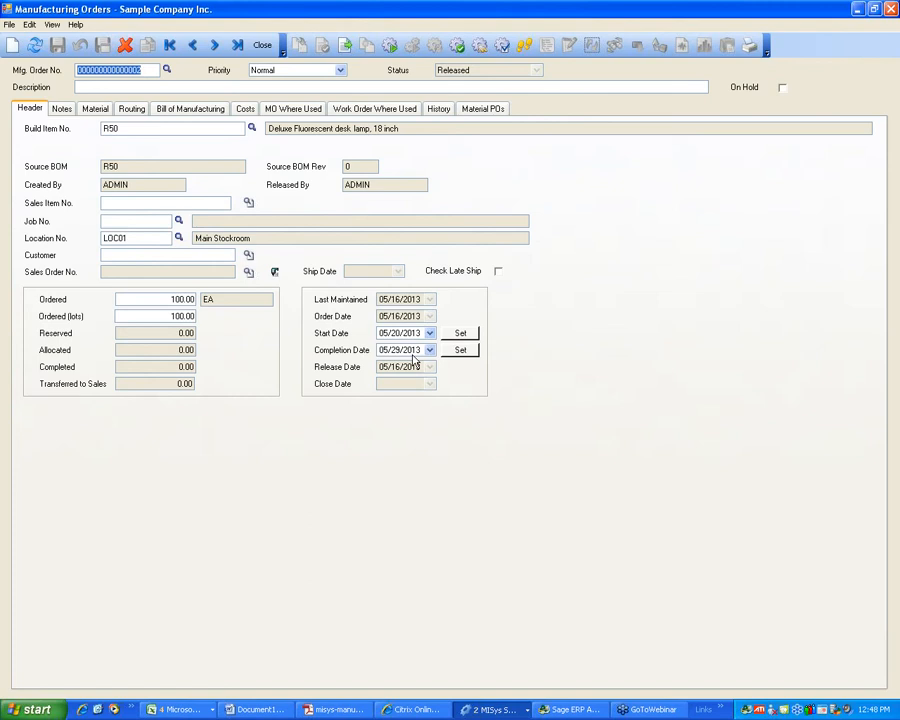
pyautogui.click(266, 46)
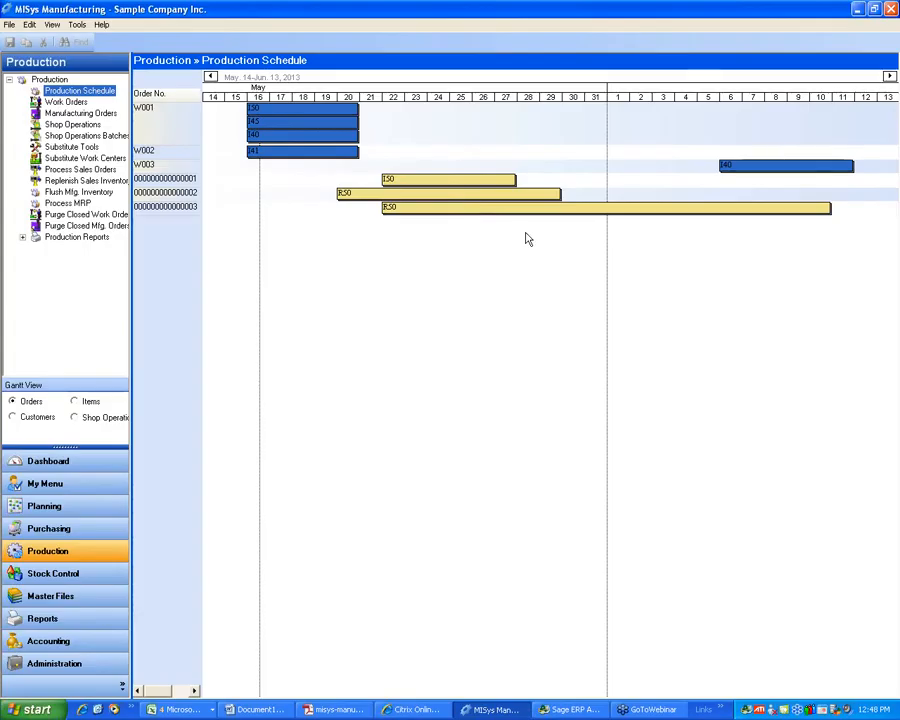
# - Review the time splits and weekly hours of the Standard Production Shift in the administration settings, and close the record
pyautogui.click(94, 663)
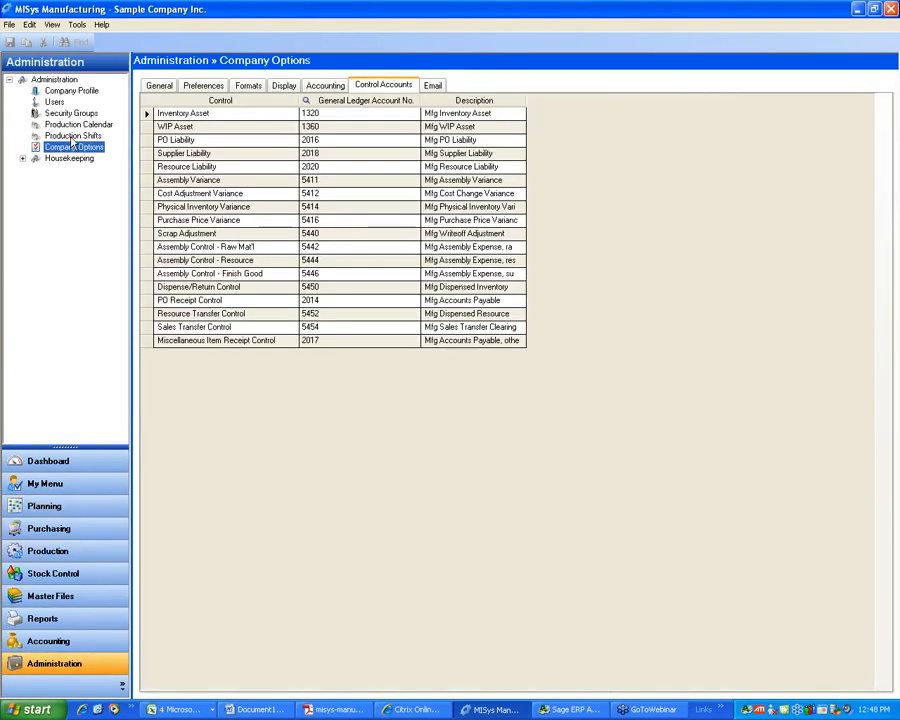
pyautogui.click(72, 137)
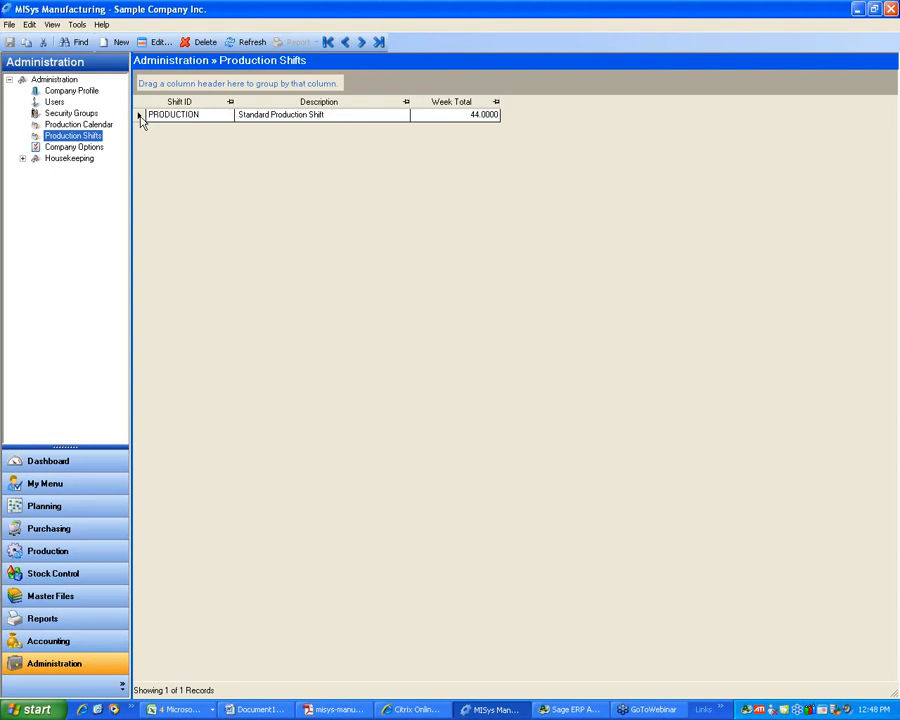
pyautogui.doubleClick(143, 116)
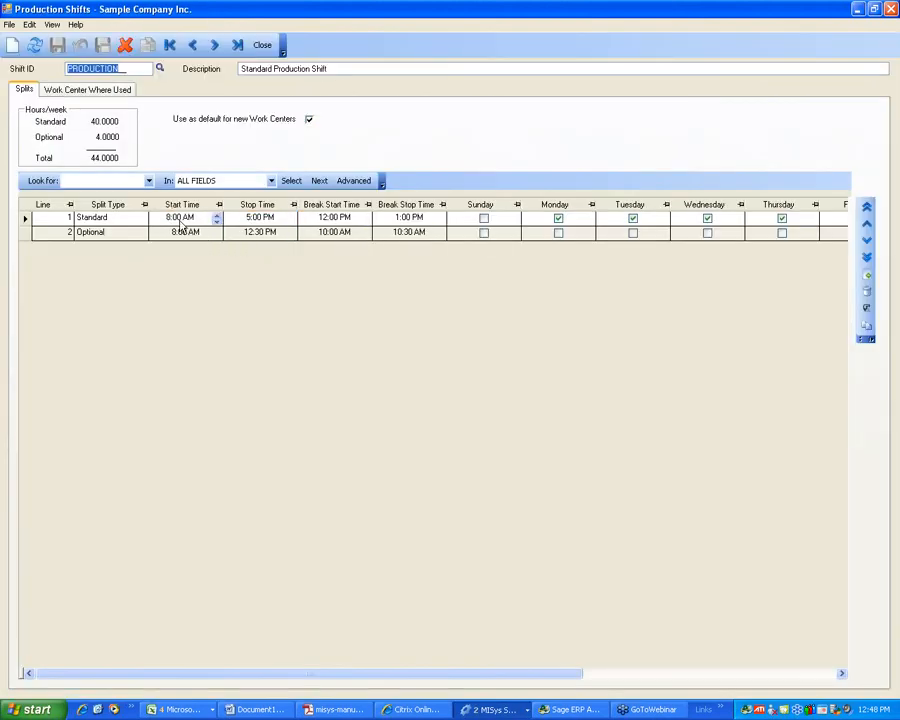
pyautogui.click(121, 70)
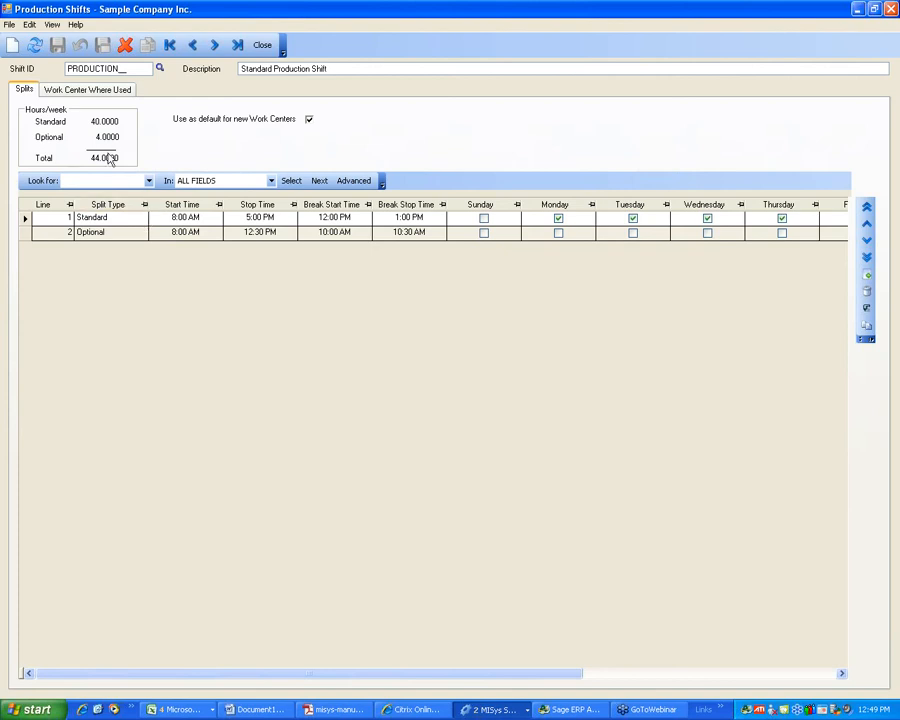
pyautogui.click(262, 46)
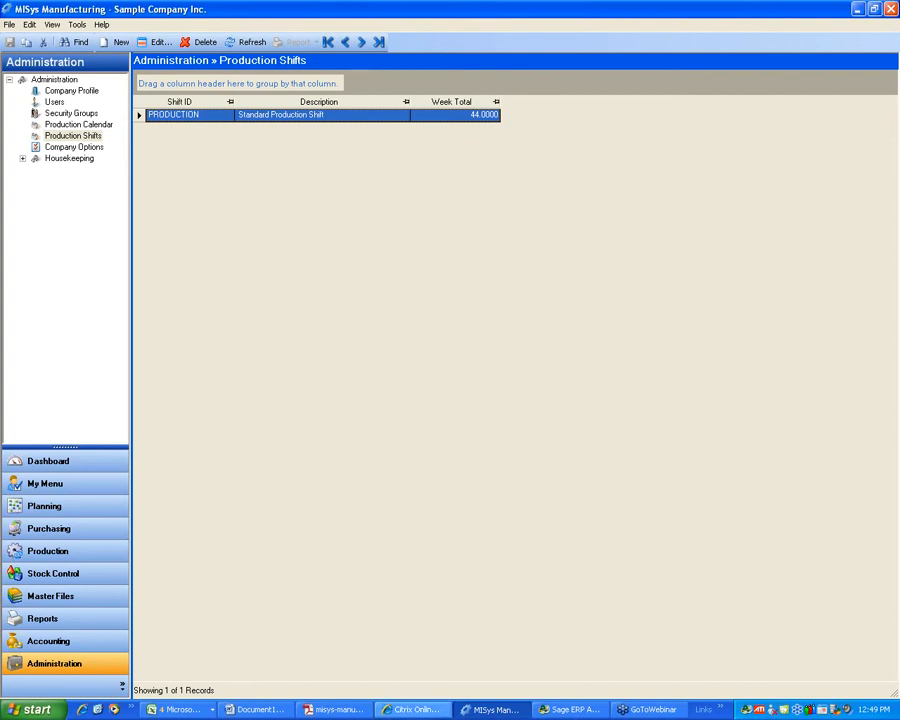
# - Show the Material Requirements Planning flow diagram in the planning area
pyautogui.click(482, 710)
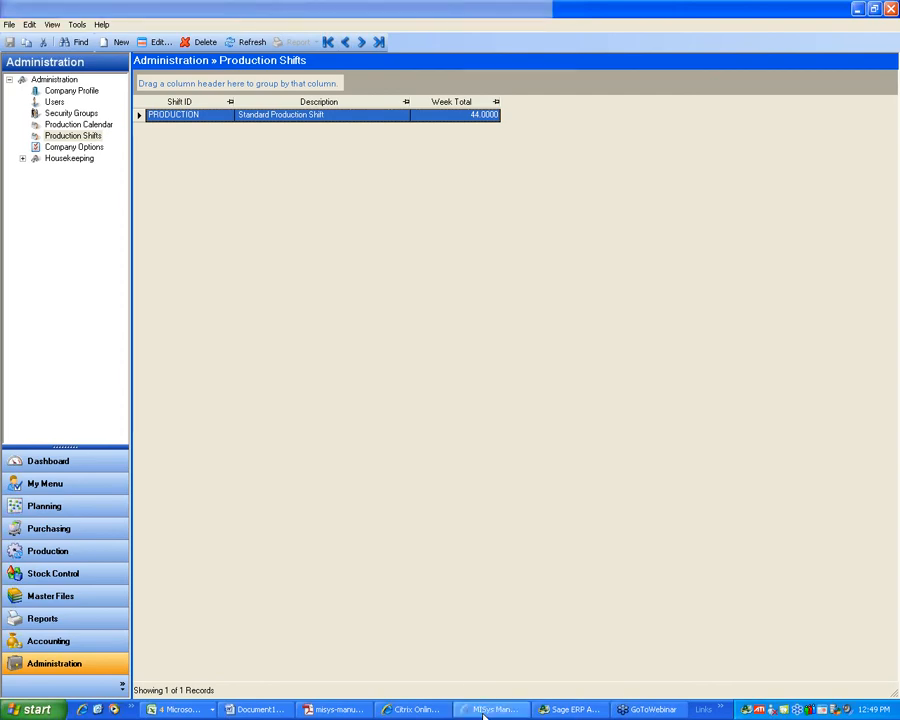
pyautogui.click(482, 710)
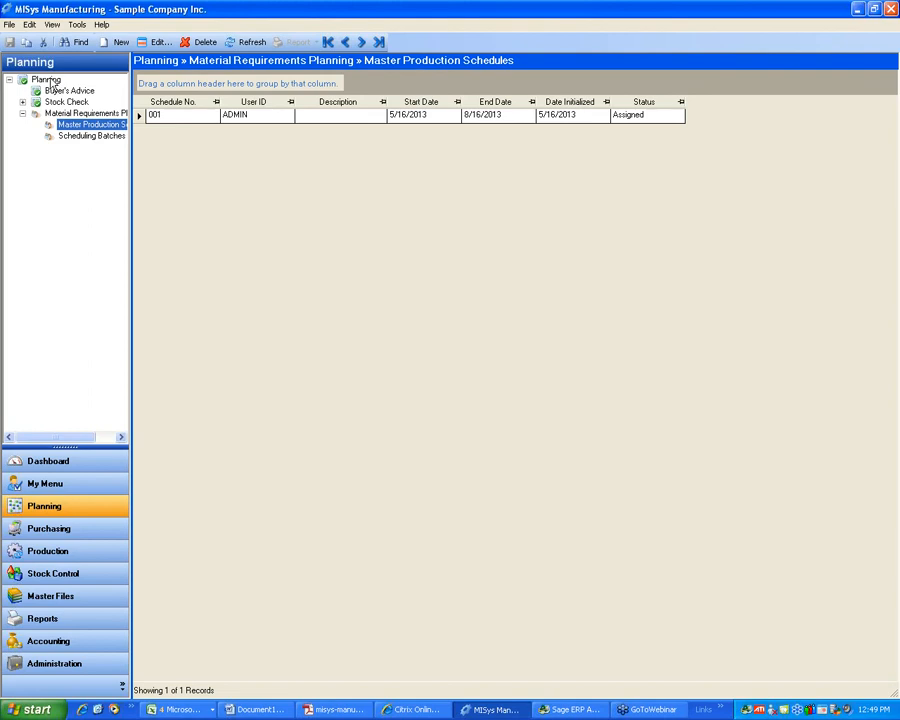
pyautogui.click(62, 113)
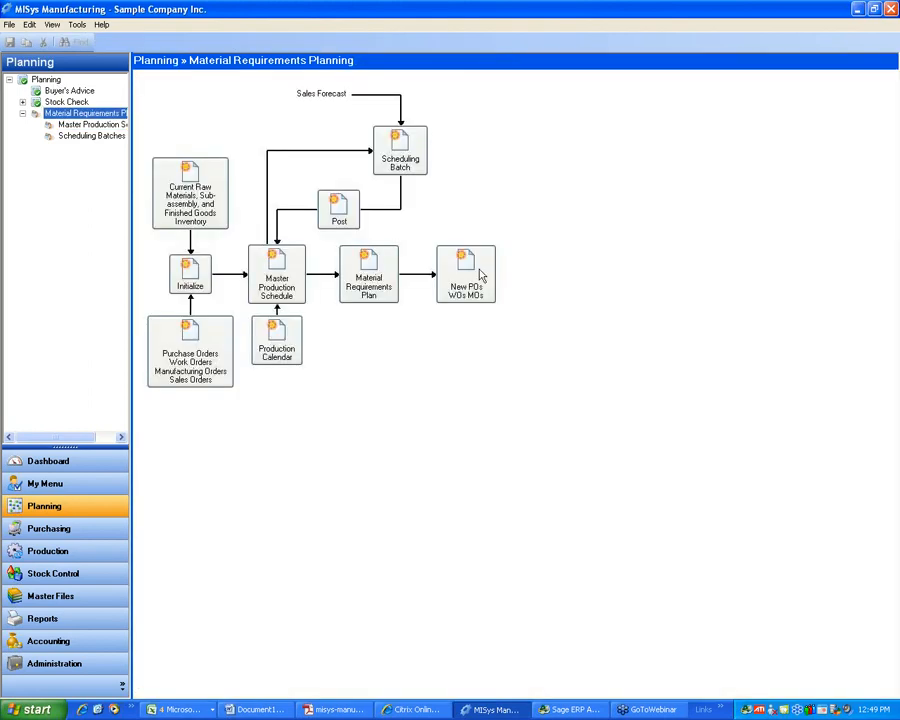
# - Switch to the process flow PDF in Adobe Reader and highlight the arrow from production orders to finished goods
pyautogui.click(332, 710)
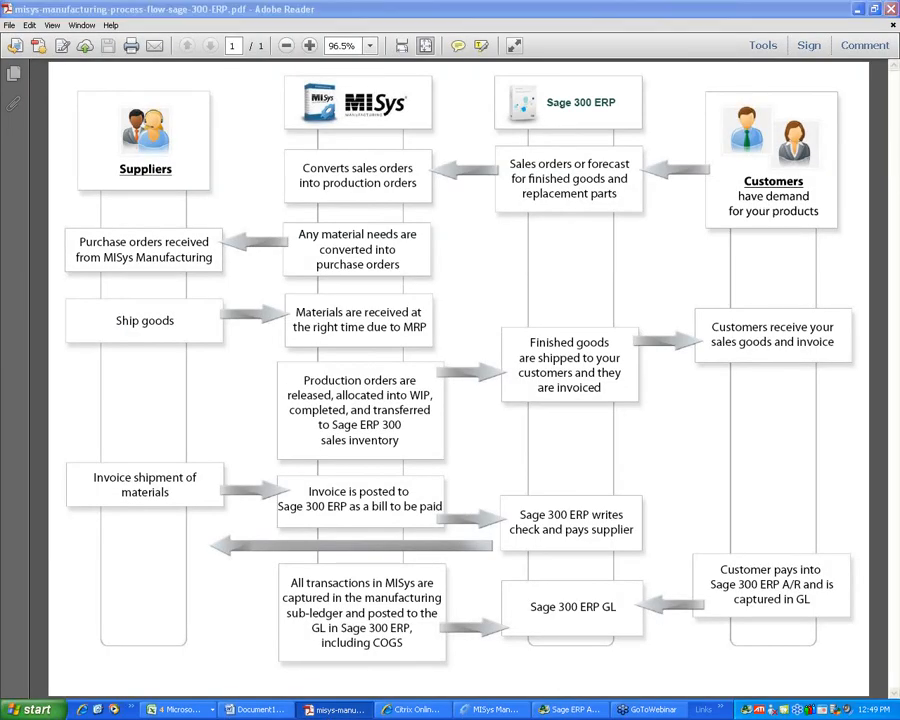
pyautogui.moveTo(434, 369); pyautogui.dragTo(503, 370)
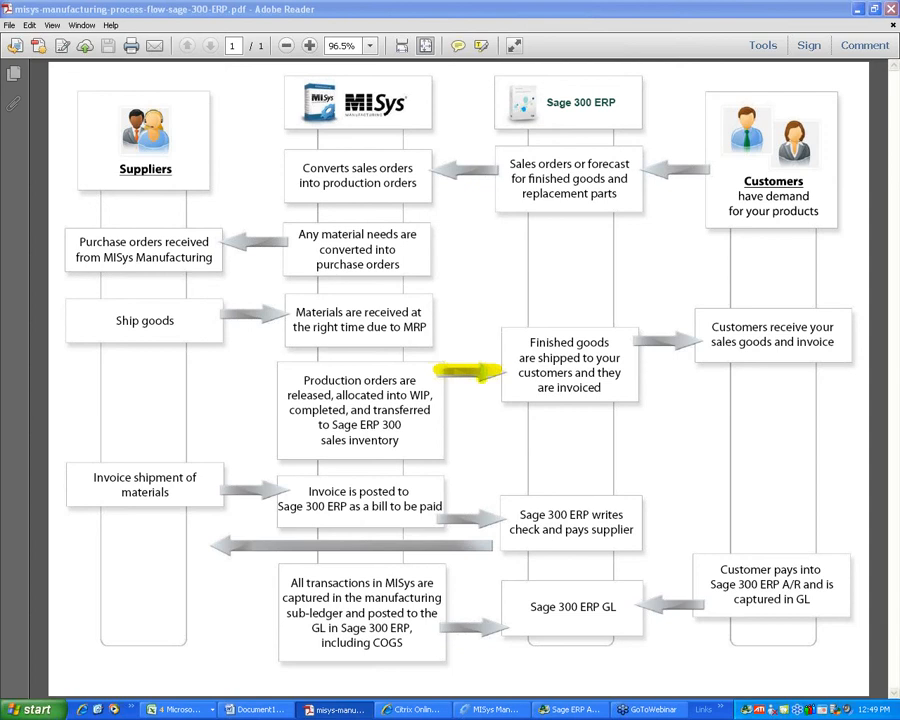
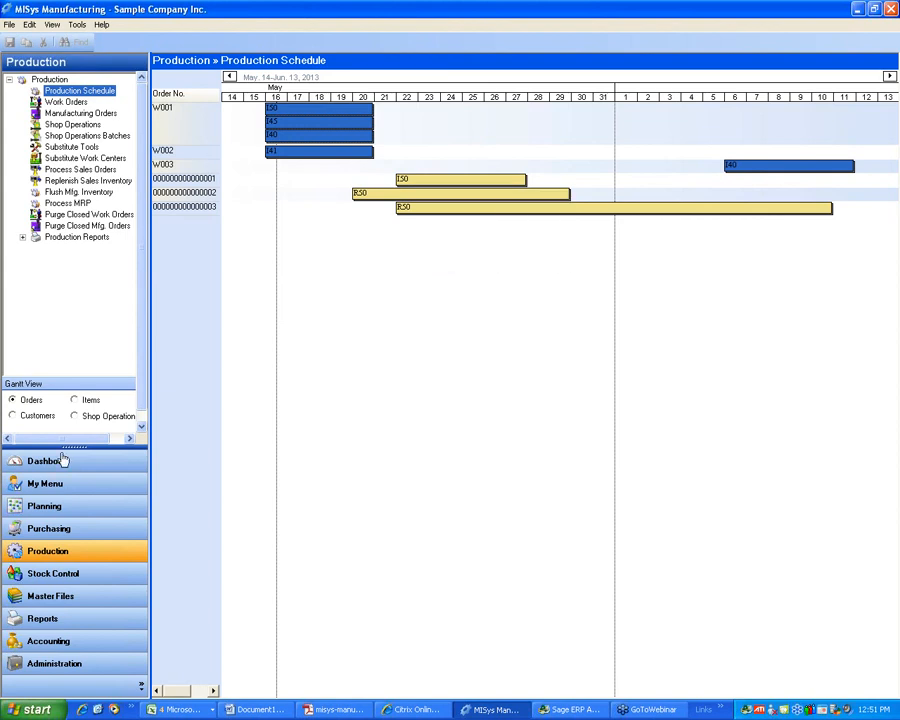
# - Set up the Buyer's Advice report for location LOC01 only, with supplier information excluded
pyautogui.click(53, 510)
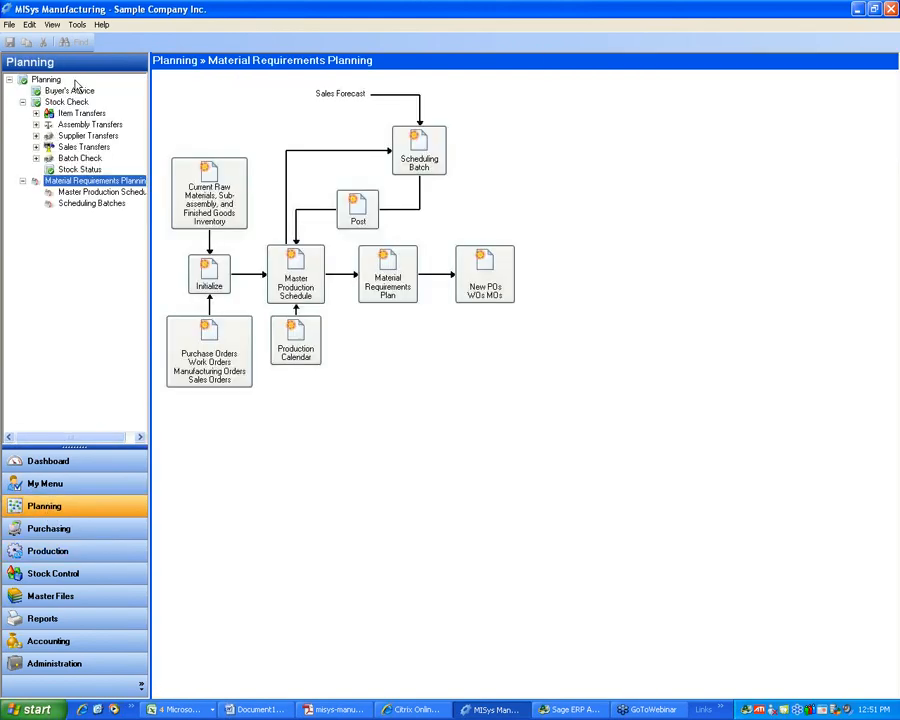
pyautogui.click(70, 91)
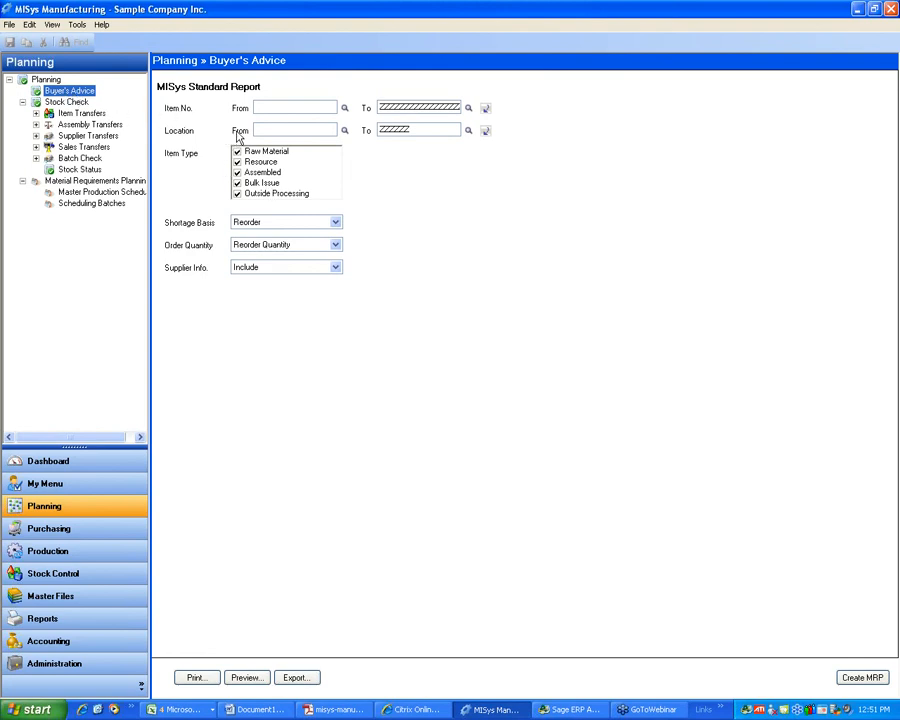
pyautogui.click(344, 131)
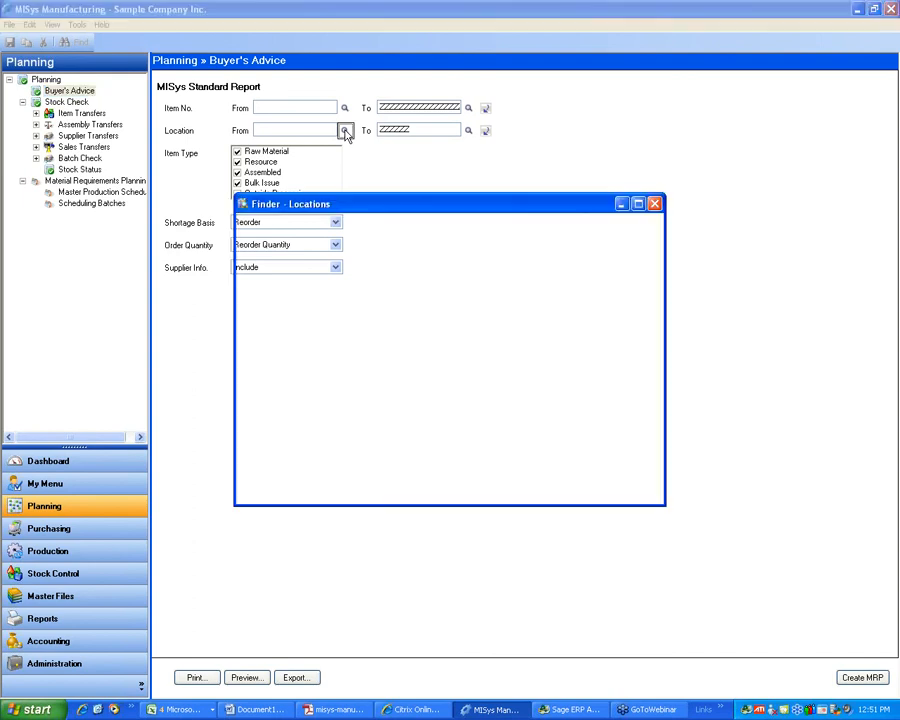
pyautogui.click(565, 488)
pyautogui.click(486, 132)
pyautogui.click(252, 266)
pyautogui.click(255, 289)
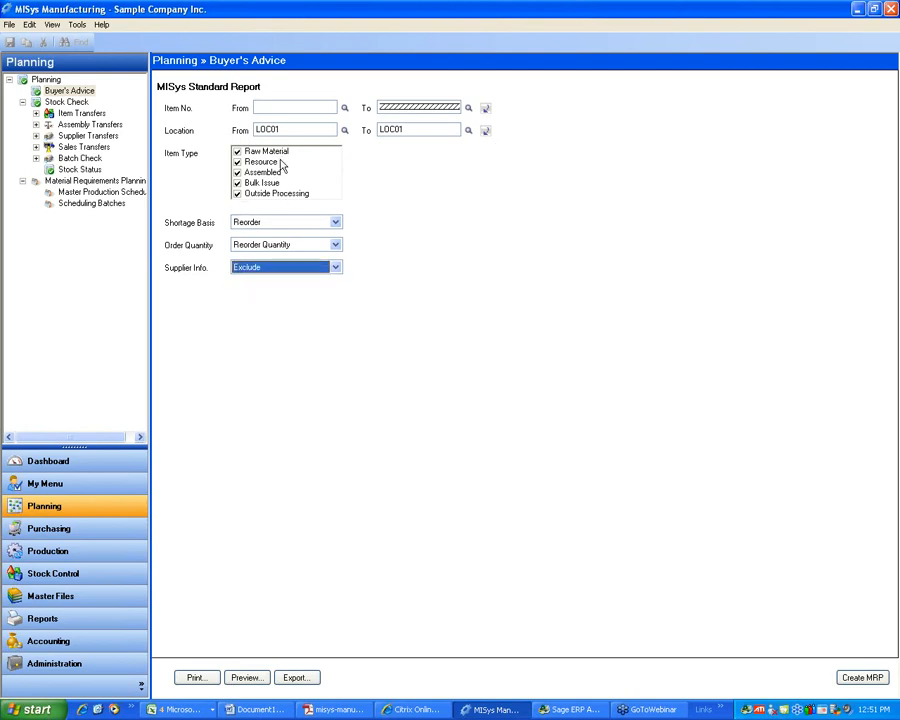
# - Check the shortage basis choices, keep Reorder, and preview the Buyer's Advice report before closing it
pyautogui.click(282, 224)
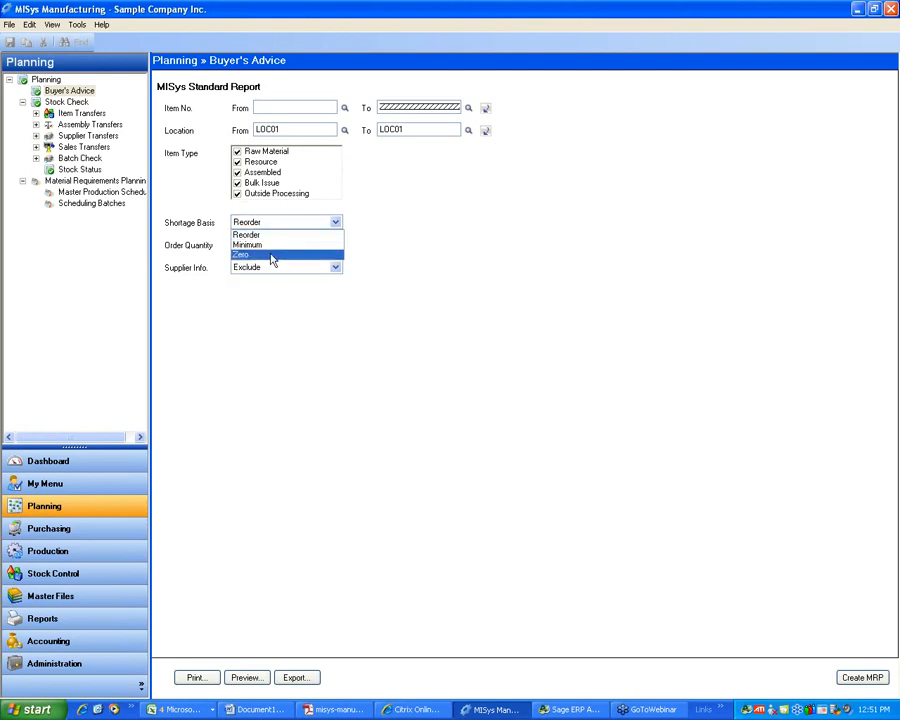
pyautogui.press('Escape')
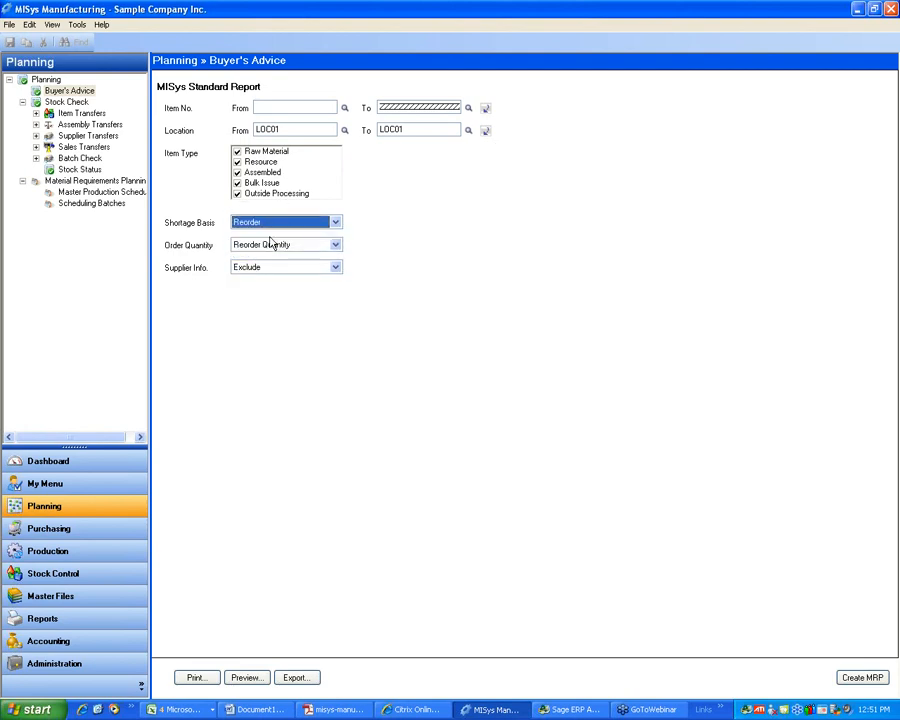
pyautogui.click(248, 677)
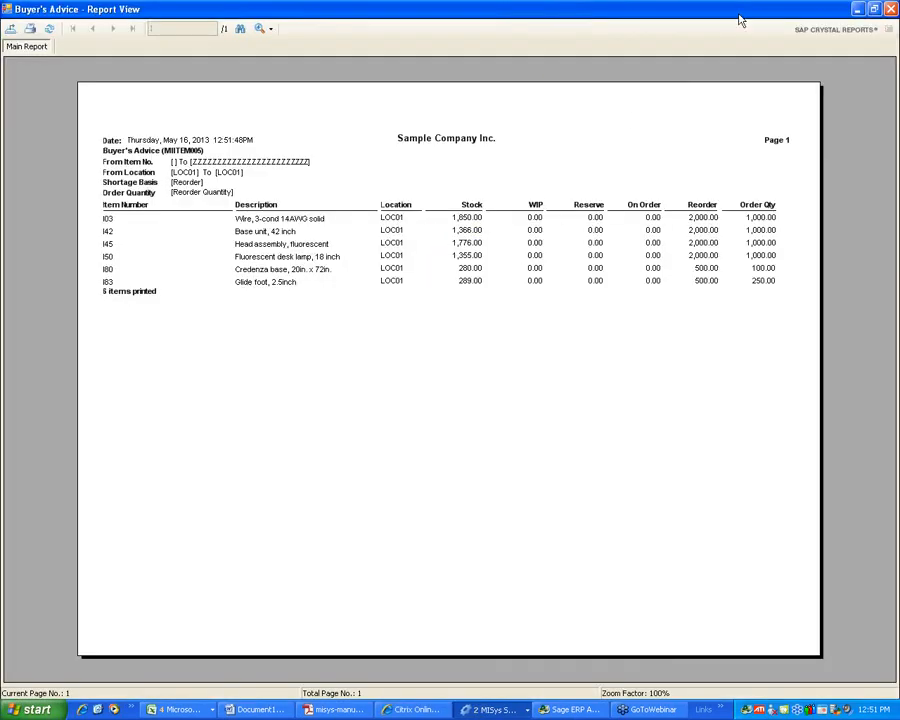
pyautogui.click(891, 9)
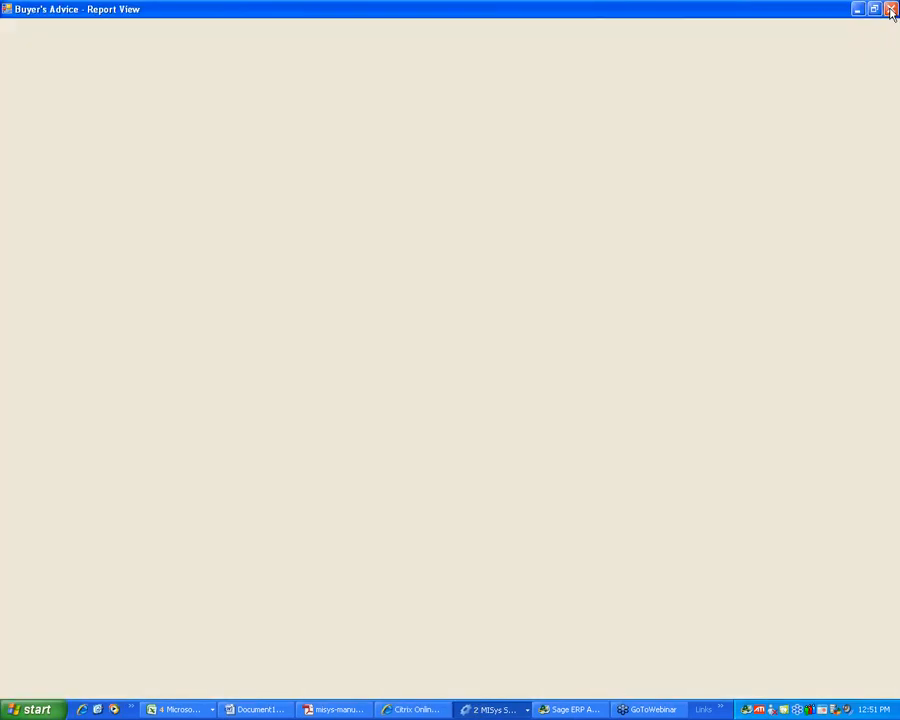
# - Create an MRP from the Buyer's Advice, review its purchase requirements without buying, and decline creating production orders
pyautogui.click(868, 679)
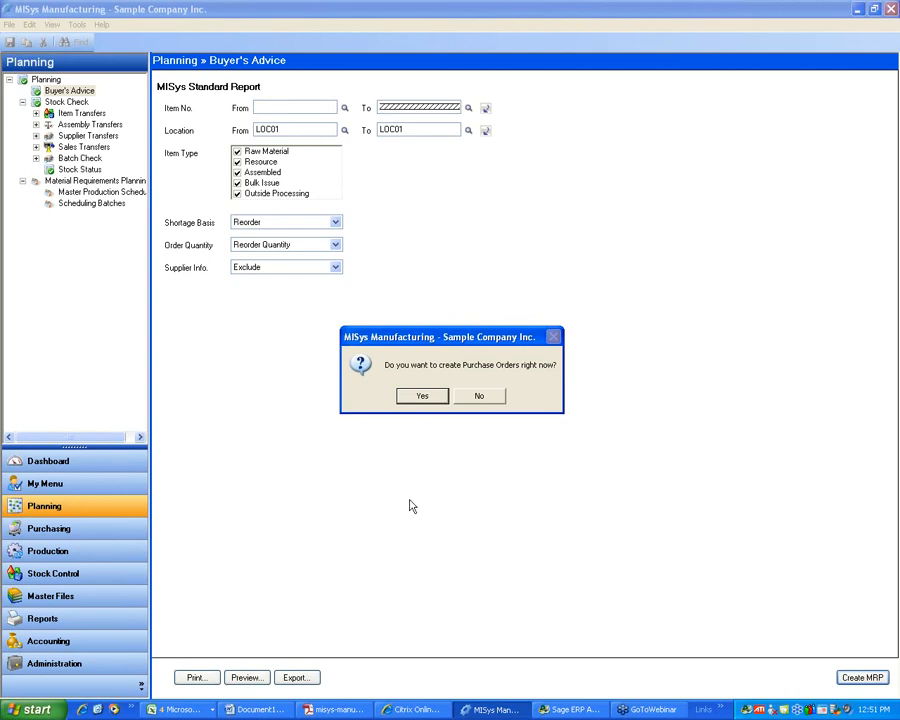
pyautogui.click(420, 396)
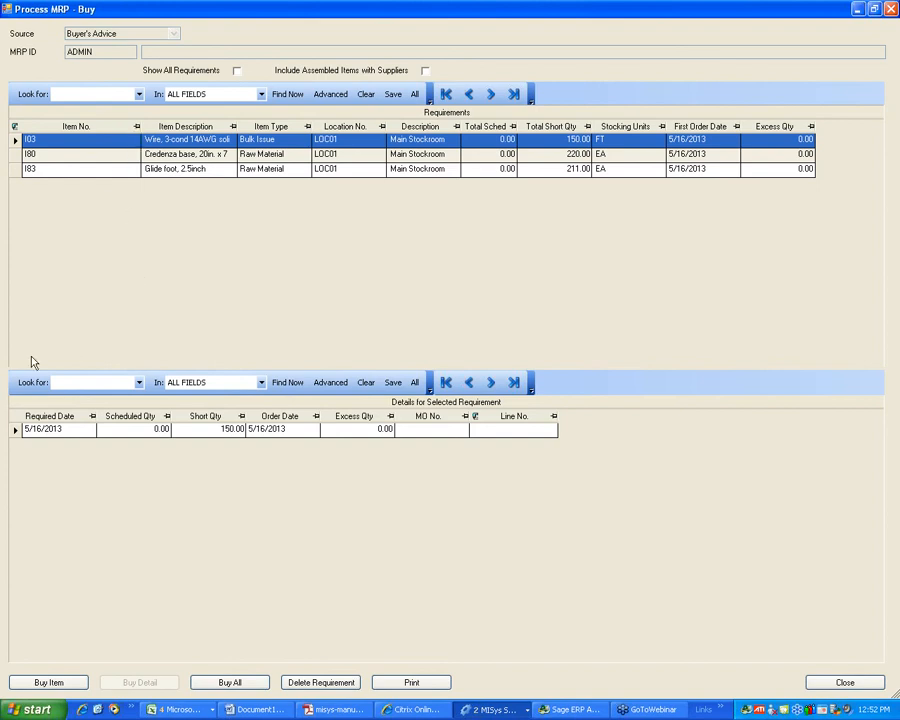
pyautogui.click(843, 685)
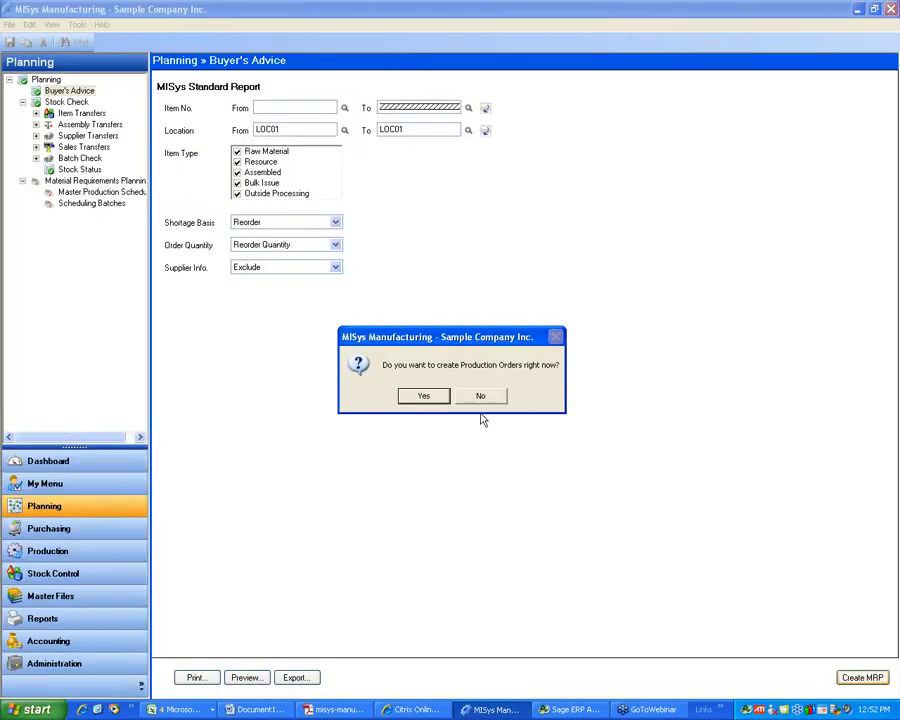
pyautogui.click(480, 396)
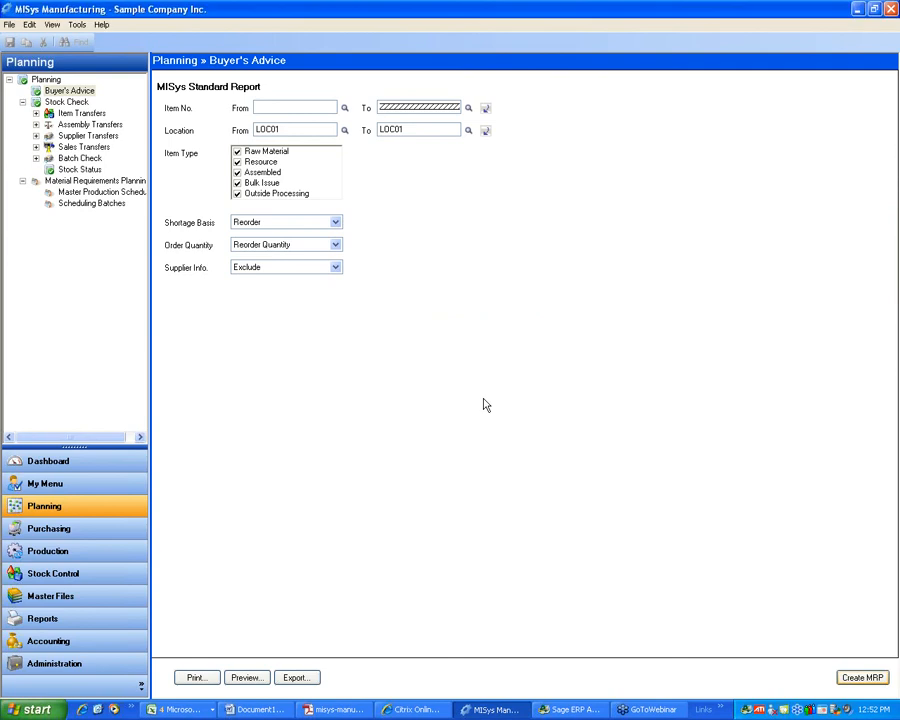
# - Expand the item, assembly and supplier transfer groups under Stock Check and open the Assemble/Disassemble Stock check
pyautogui.click(36, 124)
pyautogui.click(36, 113)
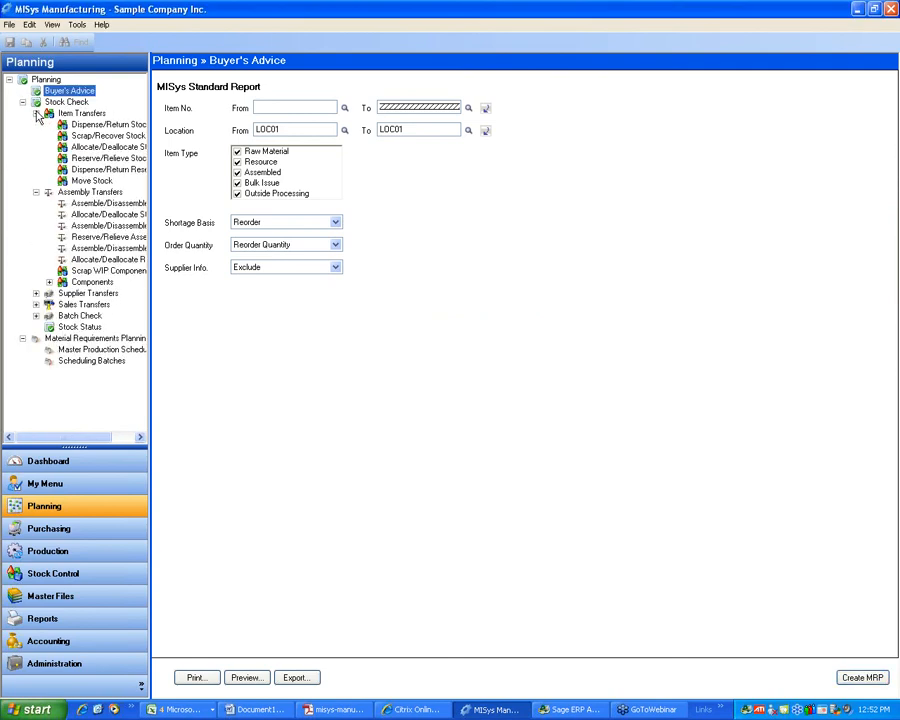
pyautogui.click(49, 282)
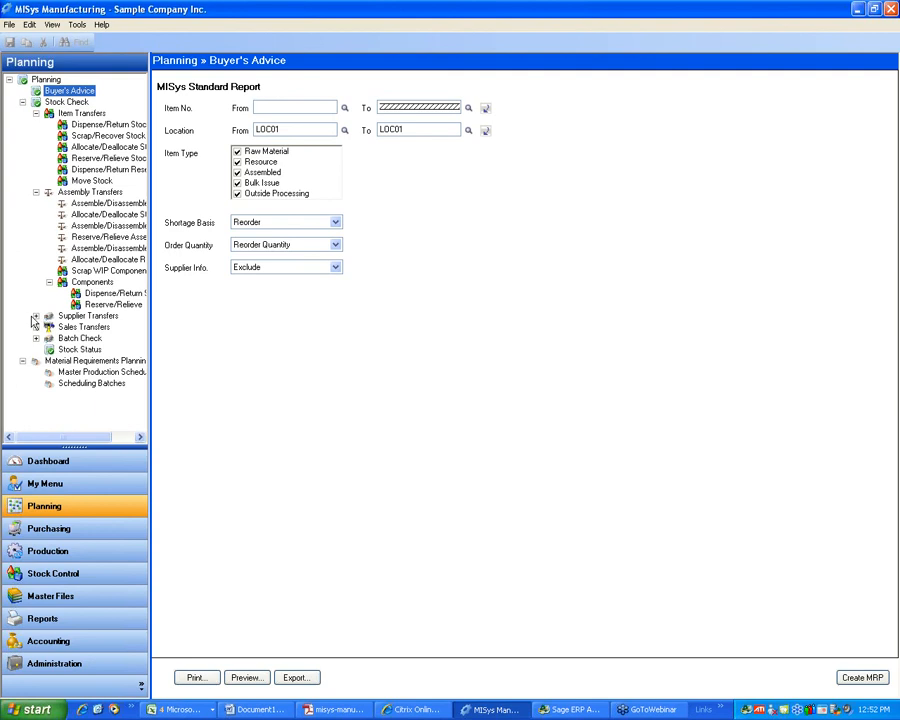
pyautogui.click(36, 316)
pyautogui.click(100, 203)
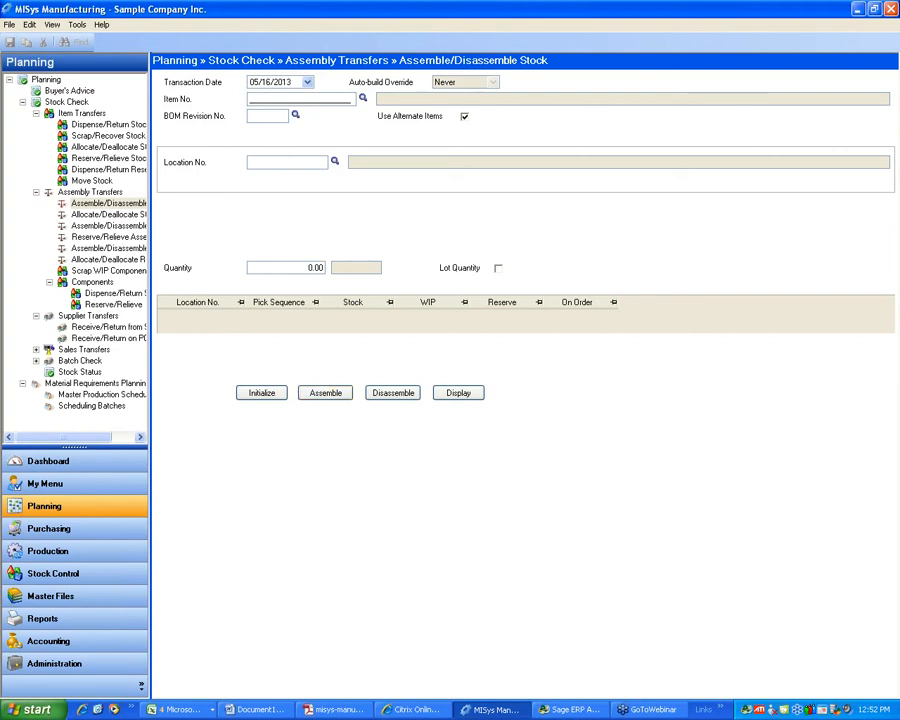
# - Run a stock check for assembling 3,000 of item I50 (BOM revision 0) at location LOC01 and display the stock status
pyautogui.write('50')
pyautogui.press('Tab')
pyautogui.press('Tab')
pyautogui.write('LOC01')
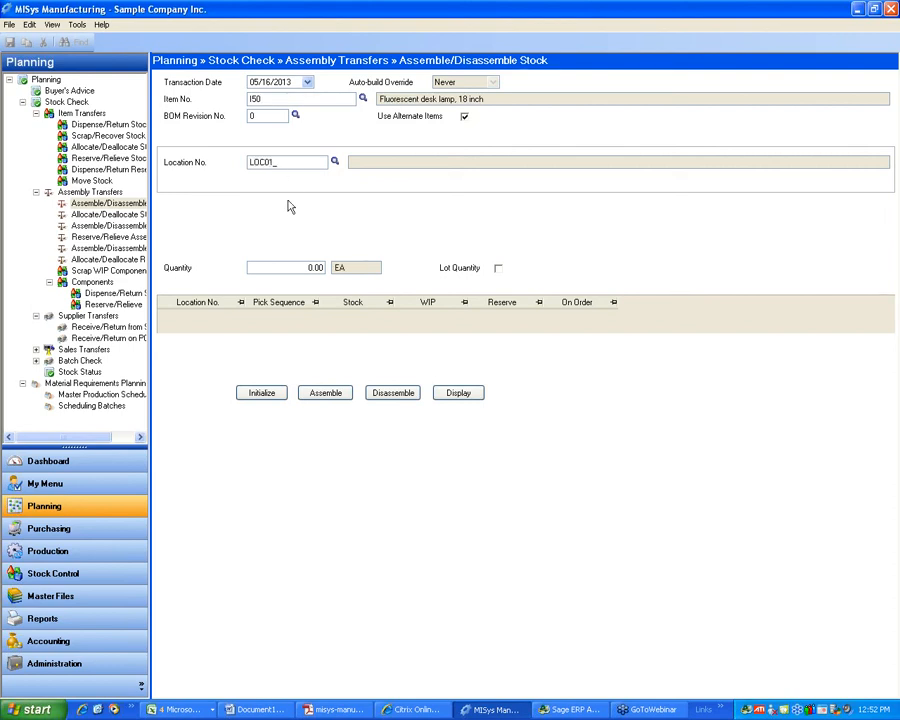
pyautogui.click(293, 269)
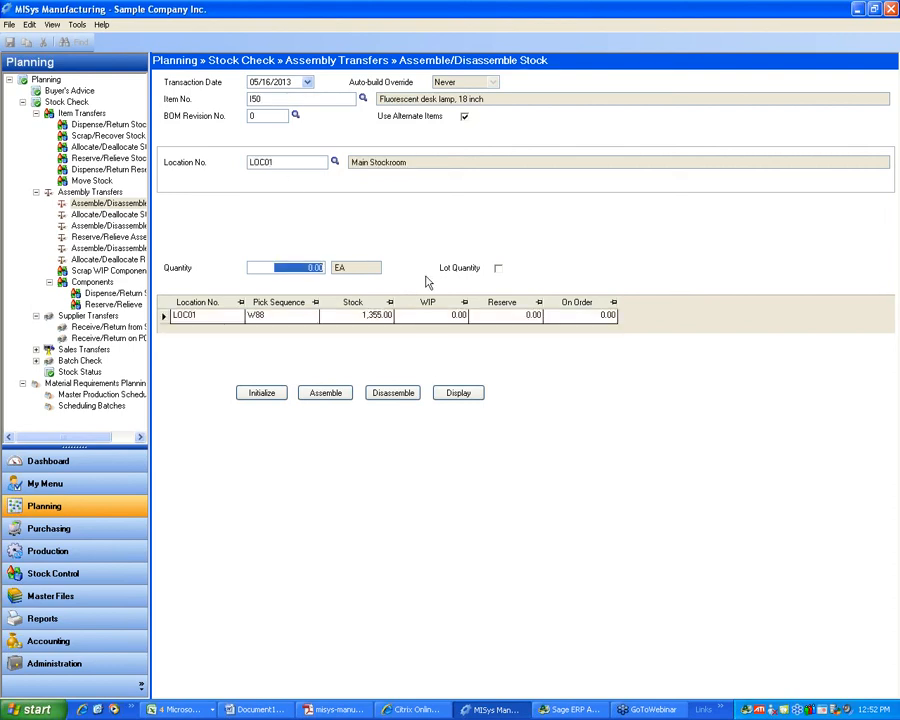
pyautogui.write('3000.')
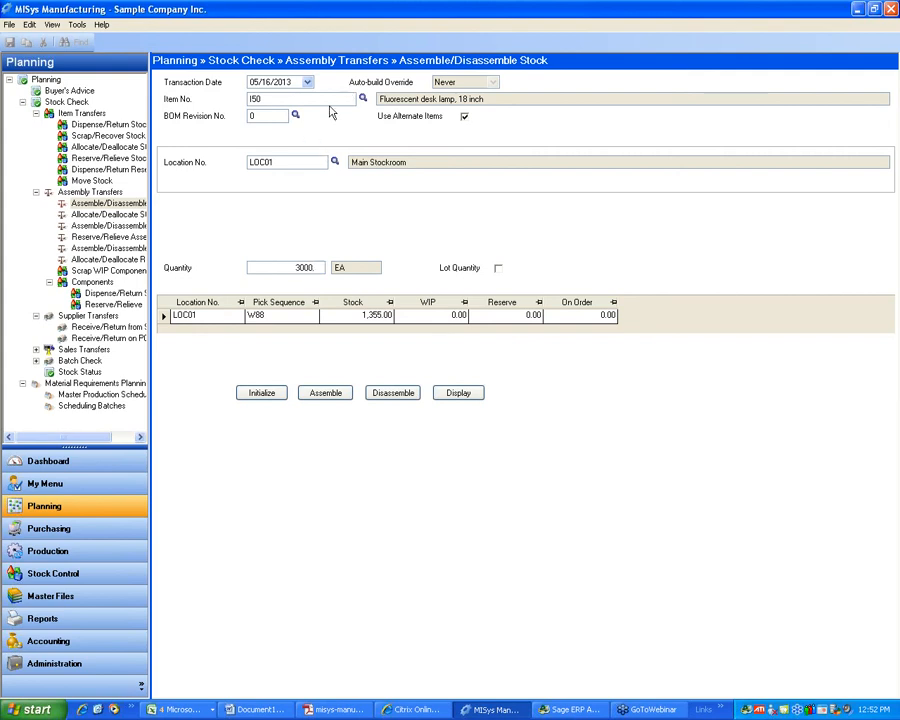
pyautogui.click(313, 395)
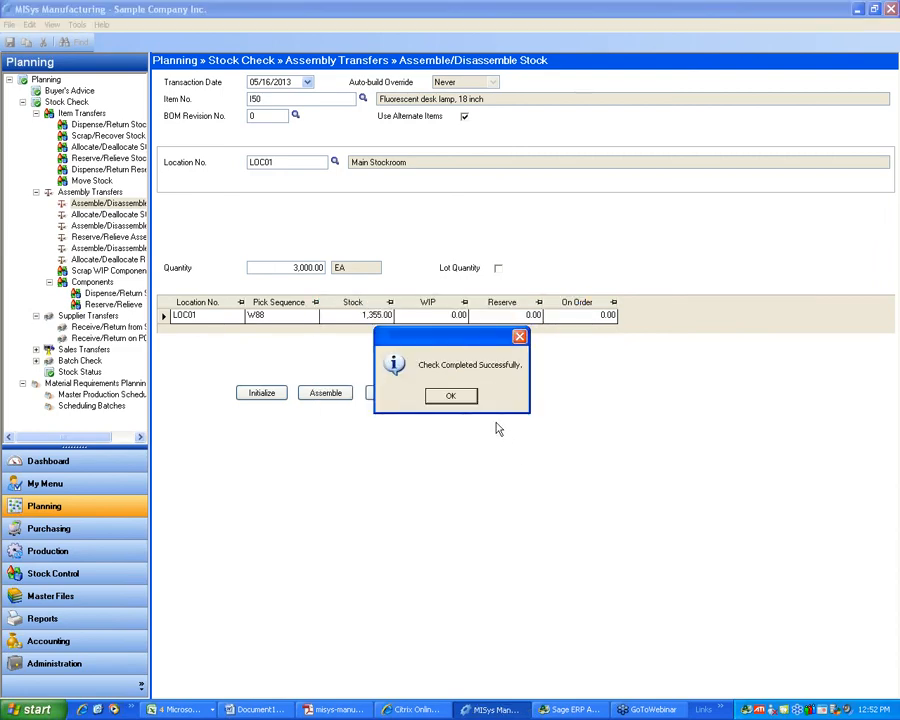
pyautogui.click(450, 395)
pyautogui.click(458, 393)
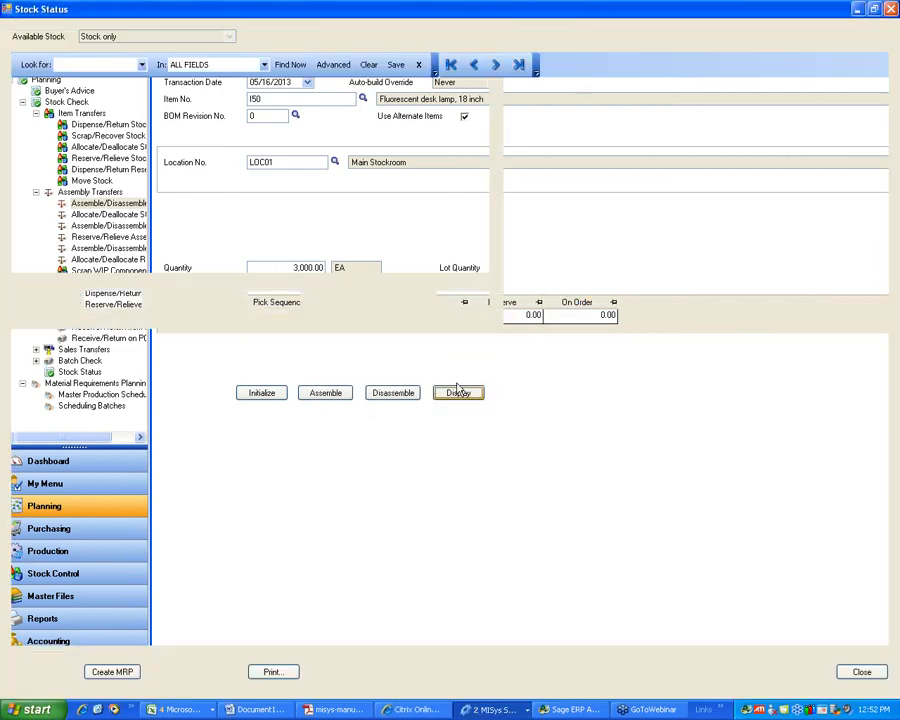
# - Filter the stock status to location LOC01 and check the final available quantity of item I36
pyautogui.write('loc01')
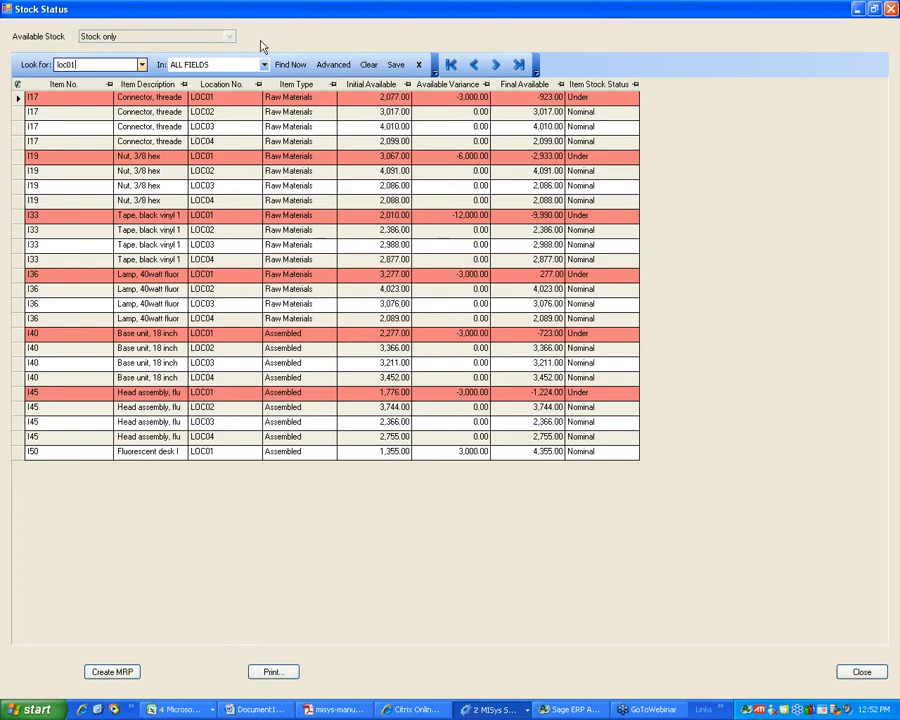
pyautogui.click(291, 65)
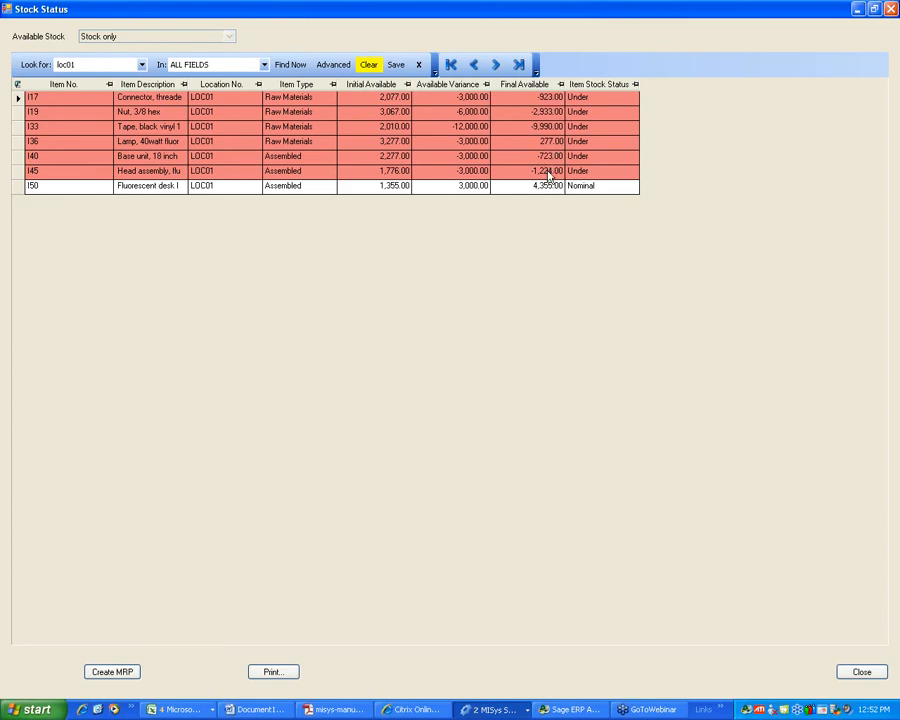
pyautogui.click(548, 146)
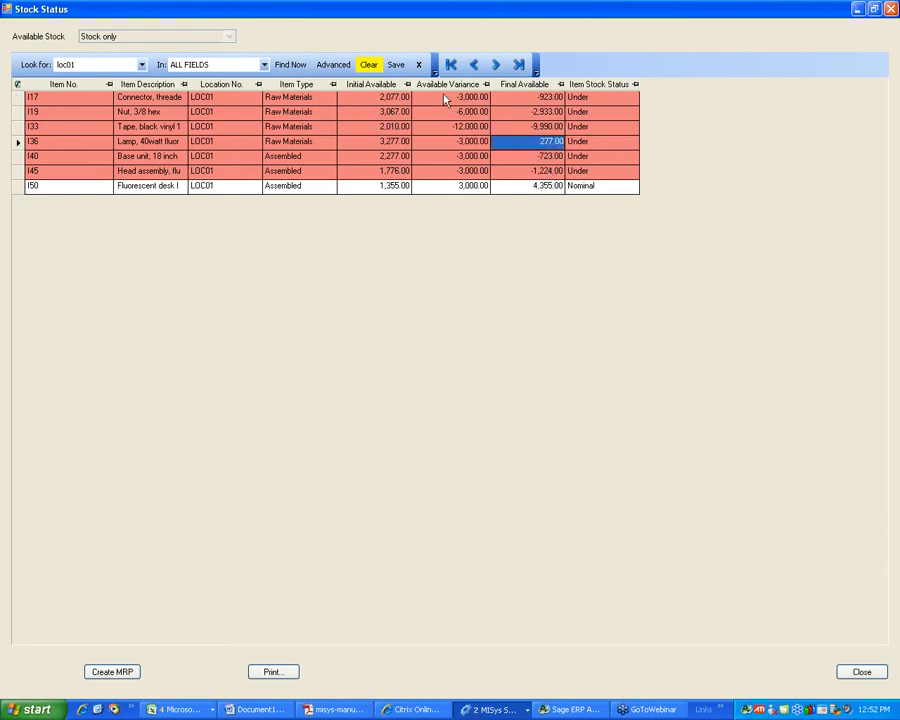
# - Create an MRP from the stock check, review its purchase requirements without buying, and decline creating production orders
pyautogui.click(117, 671)
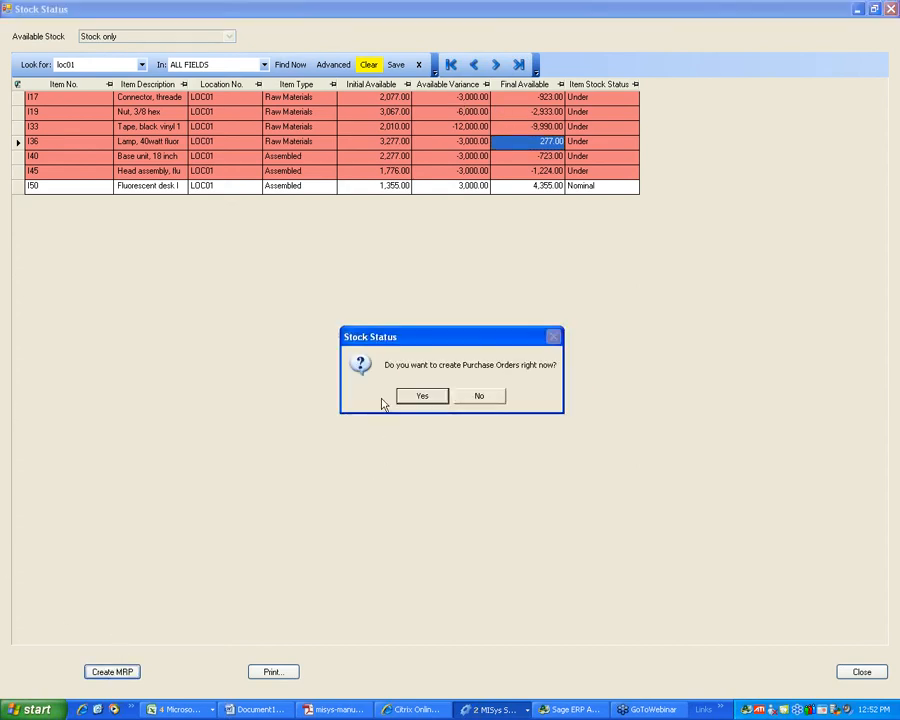
pyautogui.click(421, 398)
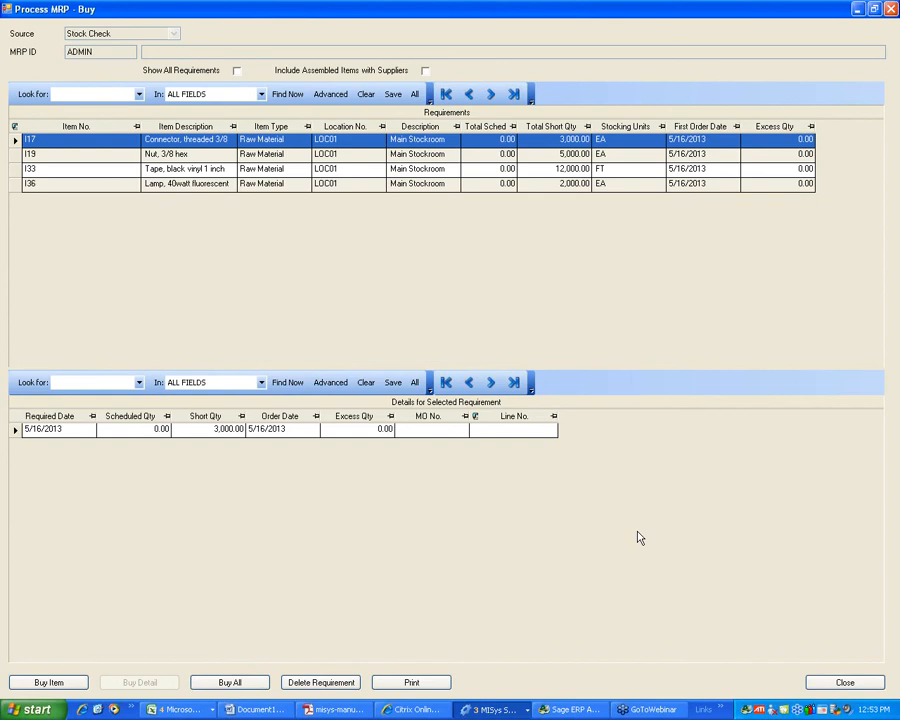
pyautogui.click(840, 686)
pyautogui.click(485, 396)
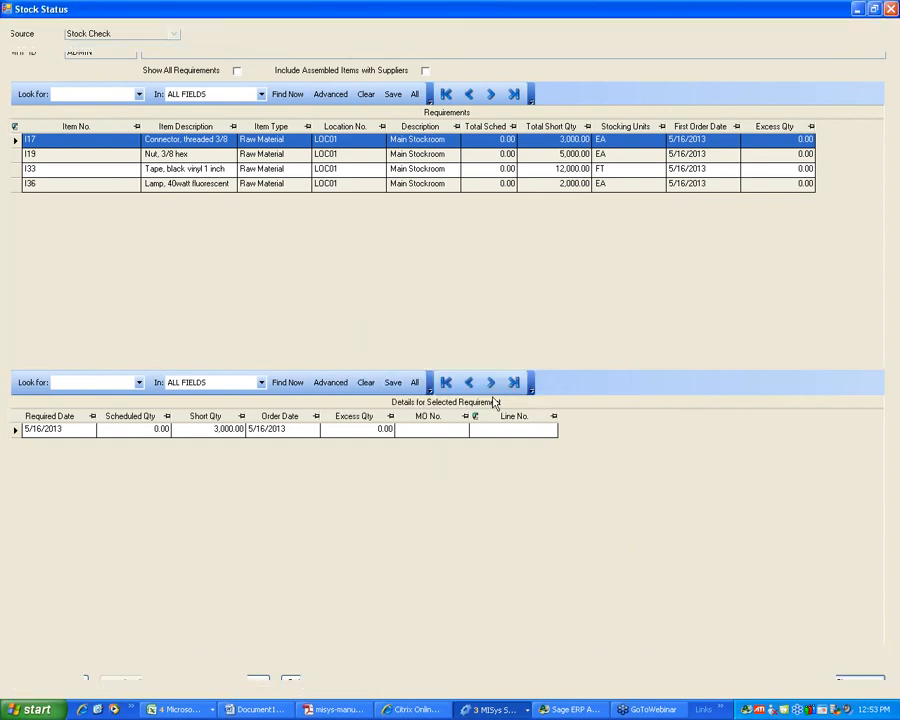
pyautogui.click(861, 671)
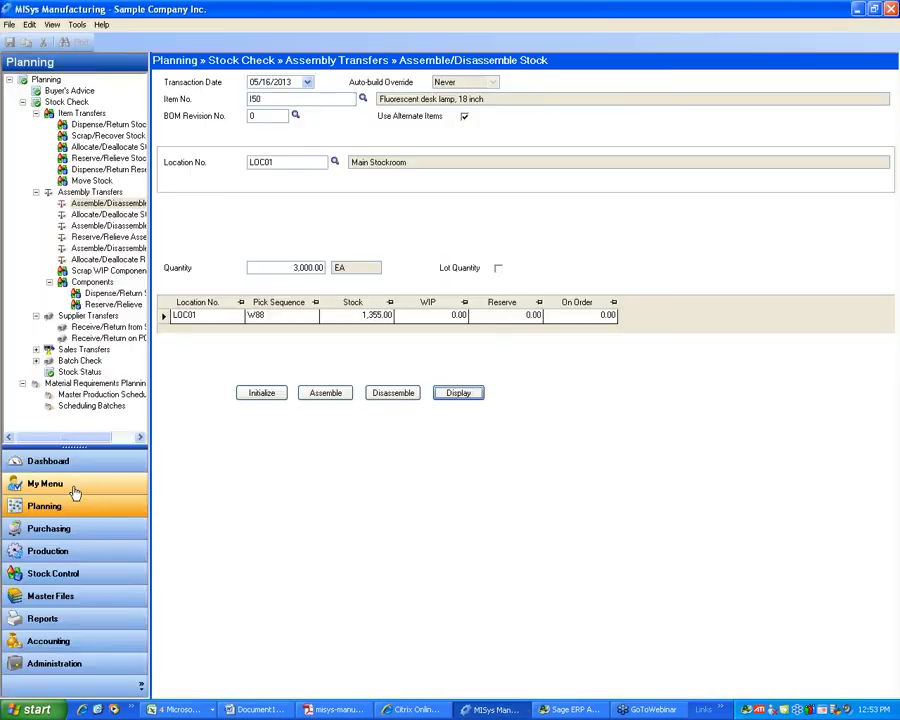
# - Look through the Dashboard and the Planning entries for Buyer's Advice, Stock Check and Material Requirements Planning
pyautogui.click(68, 466)
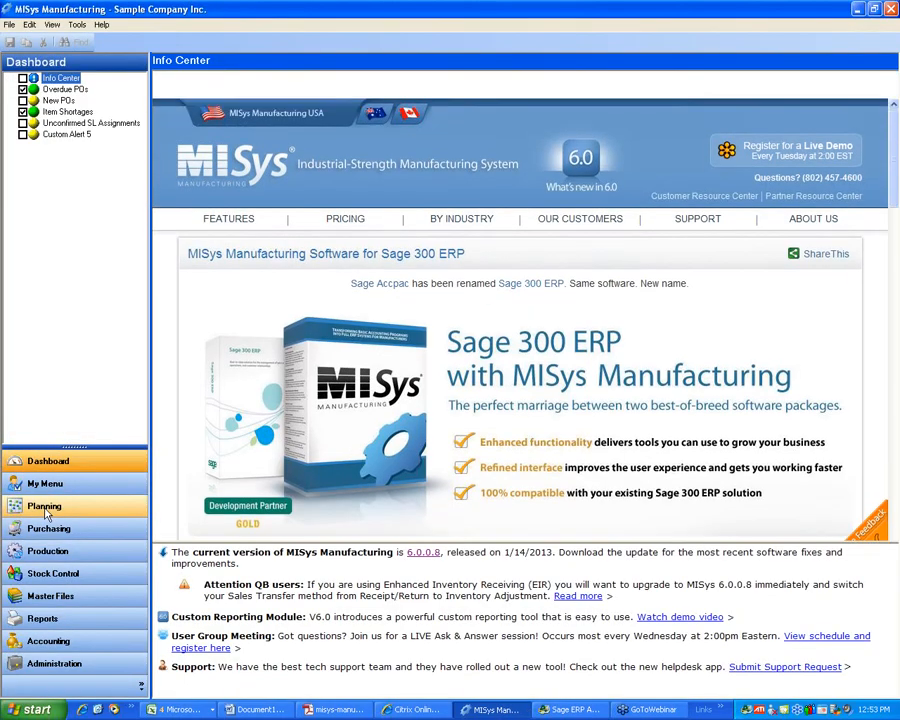
pyautogui.click(44, 506)
pyautogui.doubleClick(66, 100)
pyautogui.click(67, 91)
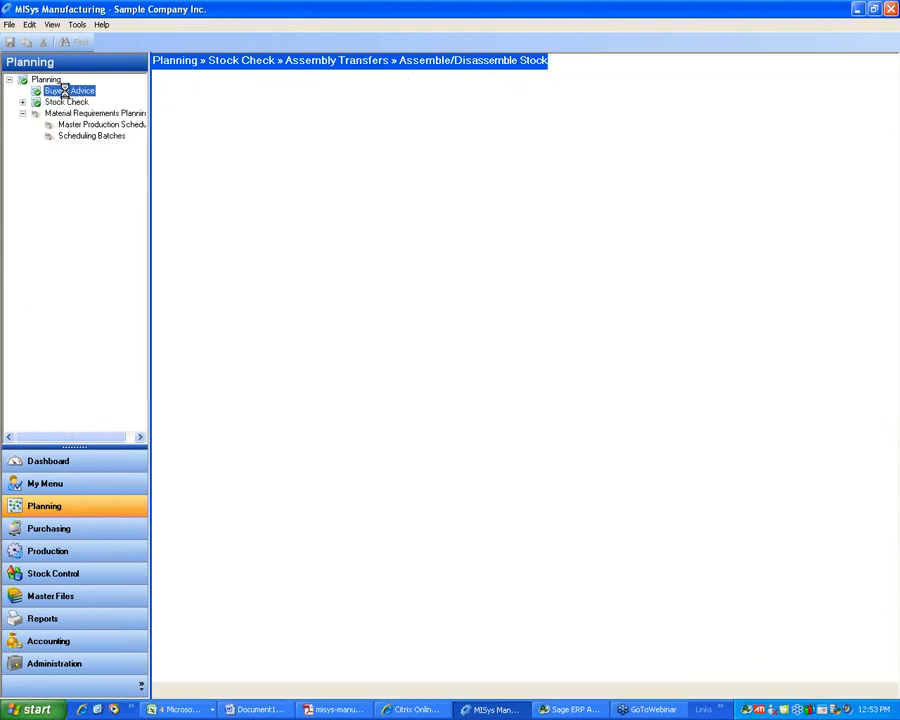
pyautogui.click(66, 102)
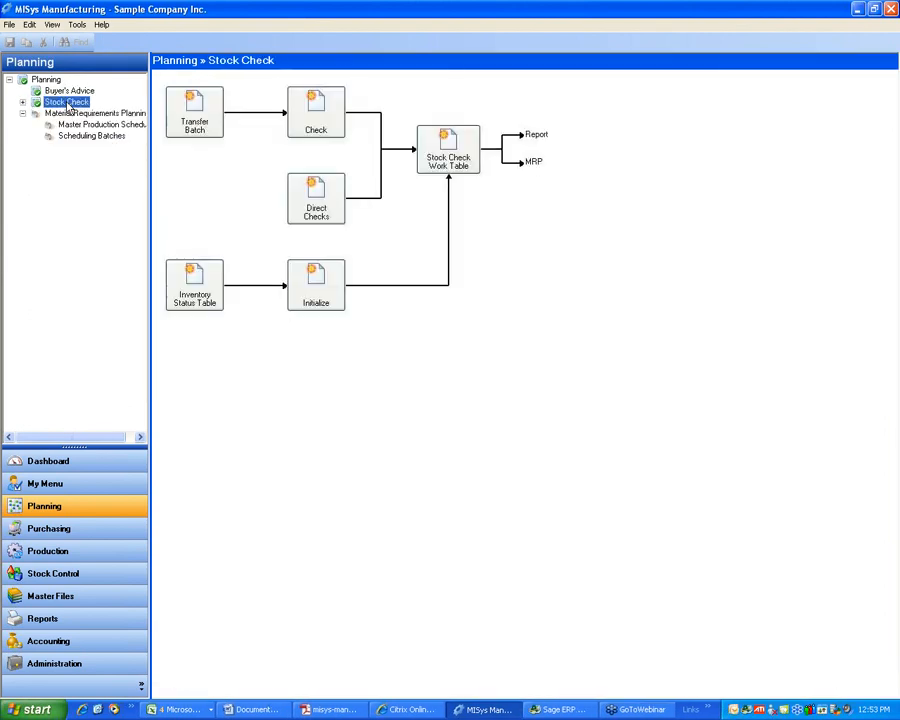
pyautogui.click(22, 101)
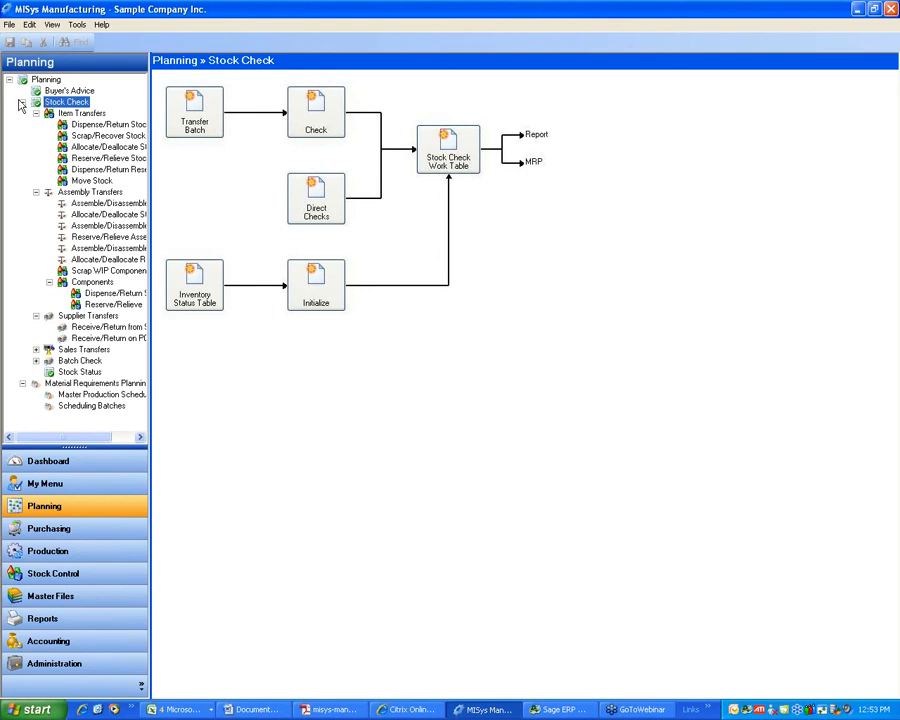
pyautogui.click(22, 101)
pyautogui.click(89, 114)
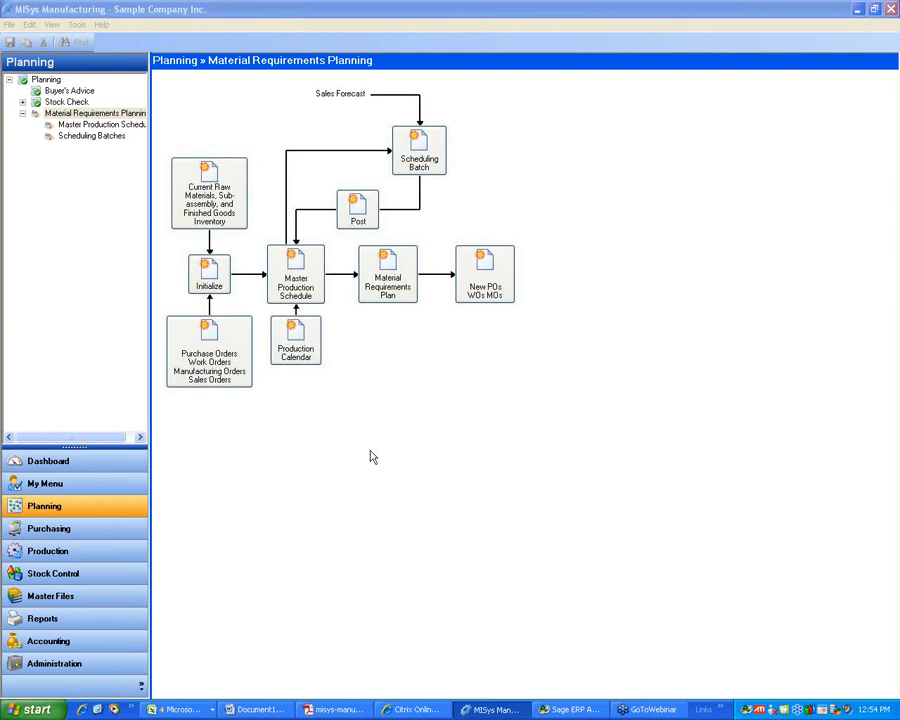
# - Review the Preferences in Company Options and check the costing method choices, keeping Standard
pyautogui.click(50, 663)
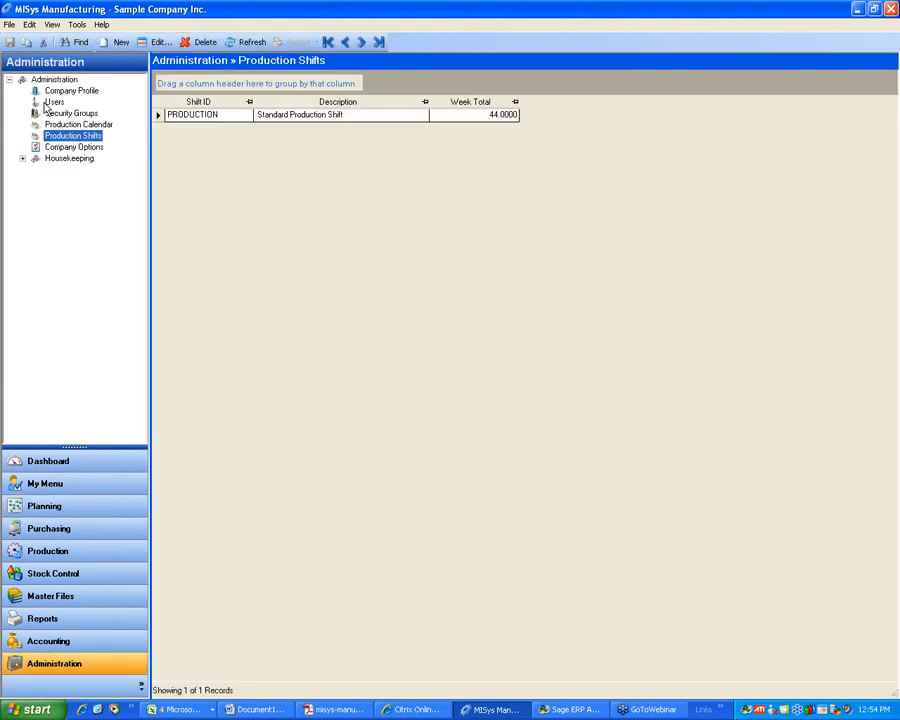
pyautogui.click(57, 148)
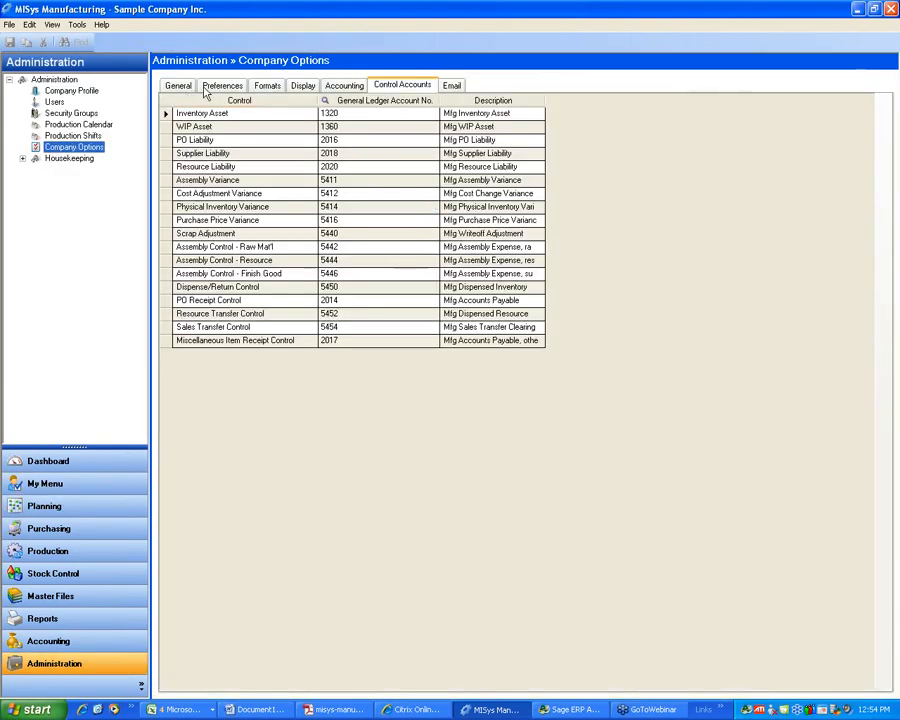
pyautogui.click(218, 88)
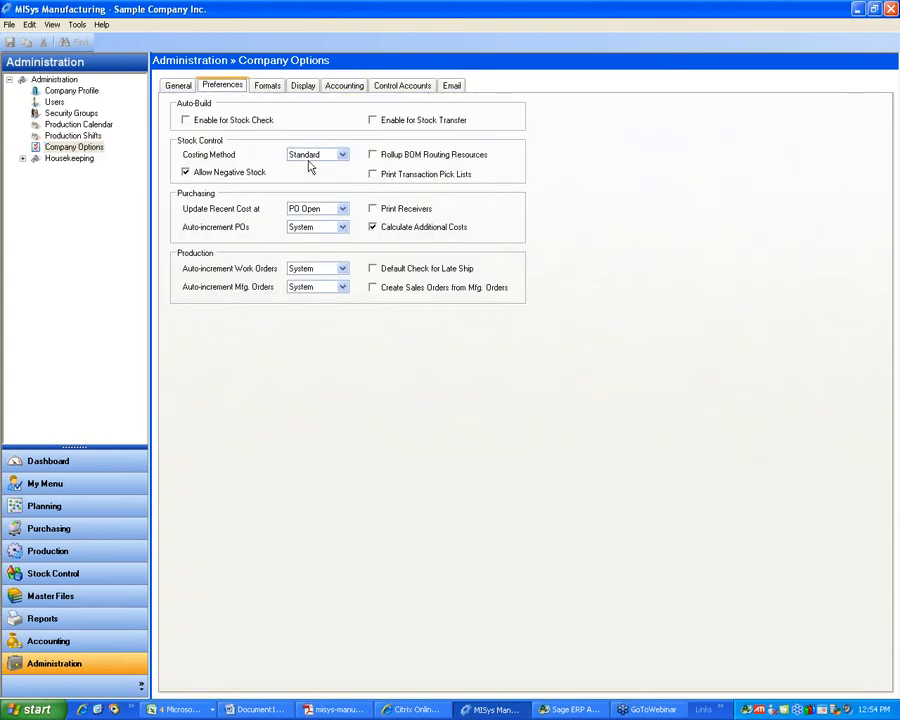
pyautogui.click(342, 155)
pyautogui.click(316, 169)
pyautogui.click(342, 154)
pyautogui.click(303, 166)
# - Open the I50 manufacturing order from the Production Schedule and review its material lines
pyautogui.click(54, 555)
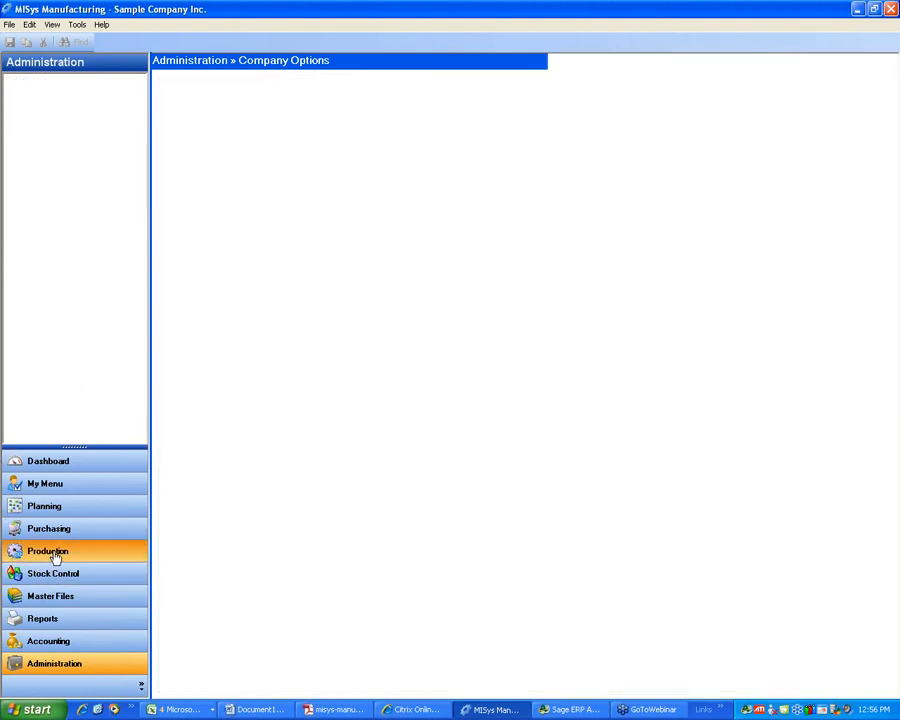
pyautogui.moveTo(422, 187)
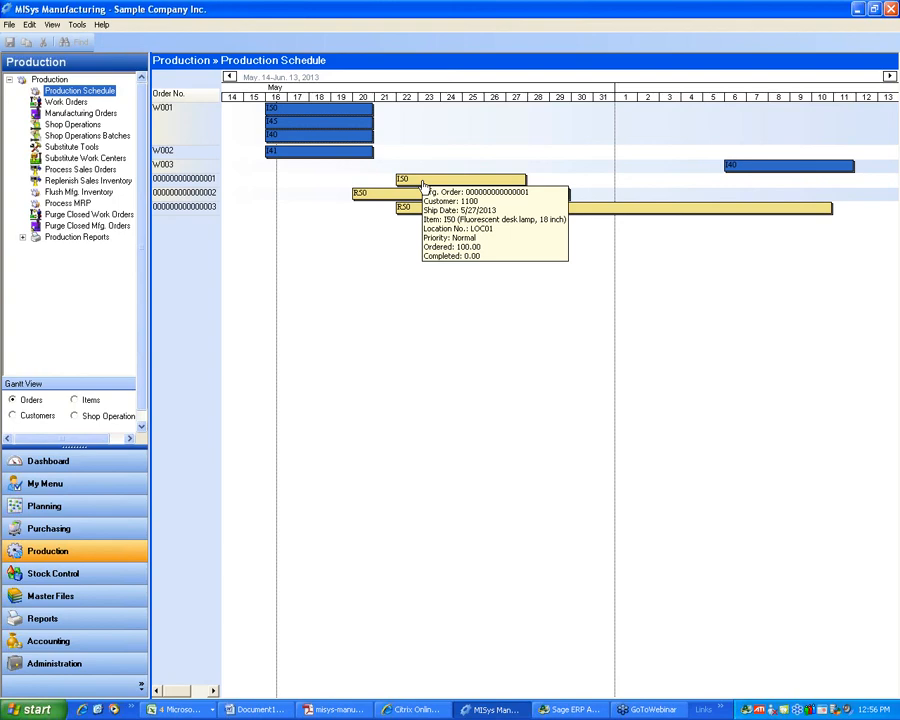
pyautogui.doubleClick(422, 187)
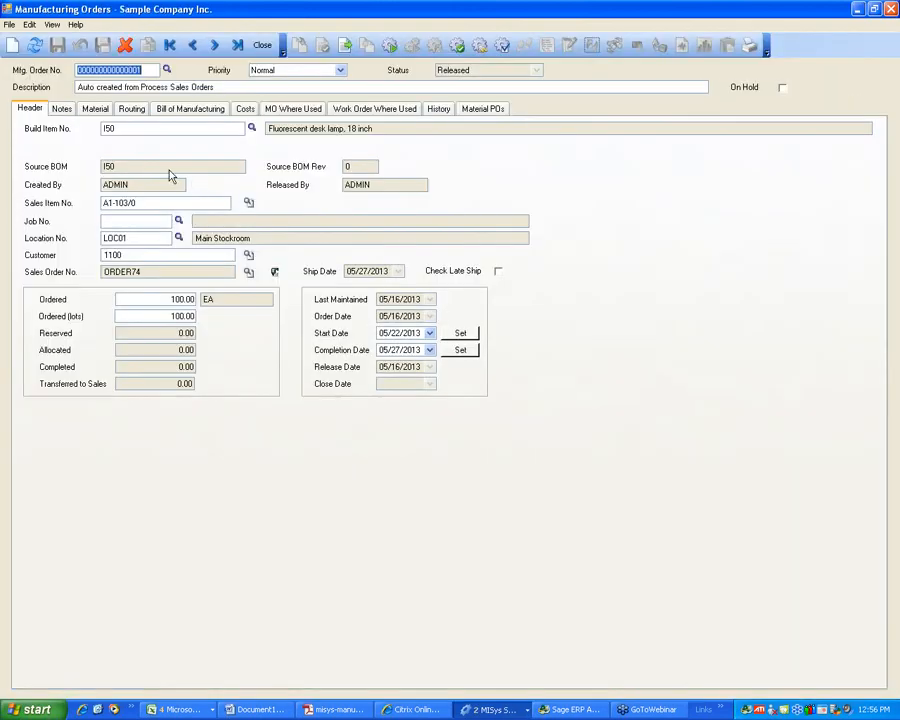
pyautogui.click(96, 109)
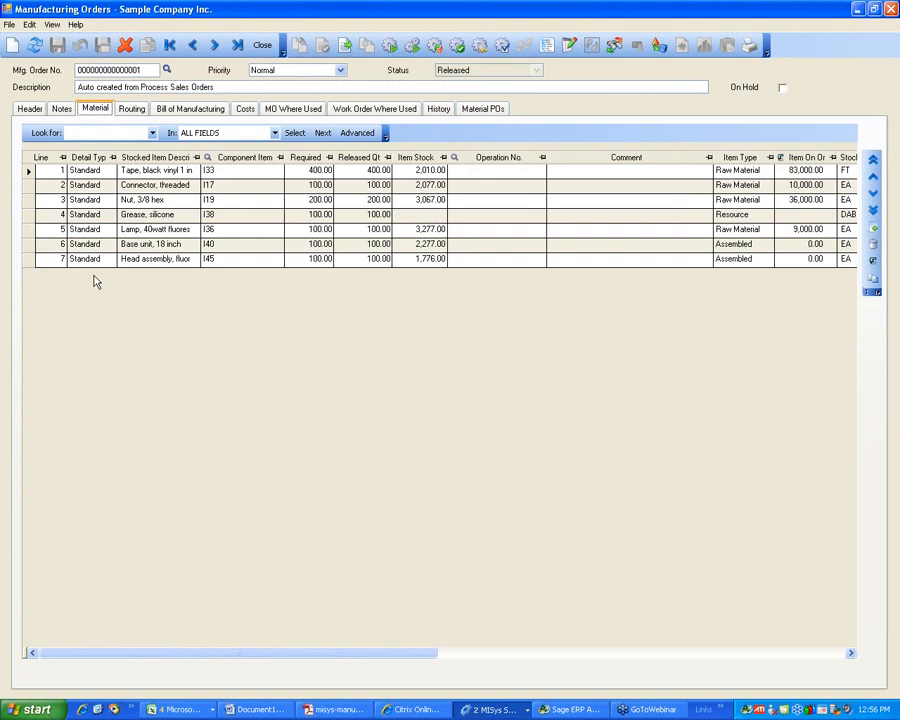
# - Try a required quantity of 105 for component I17, check the order's costs, and move to the next order without saving
pyautogui.moveTo(276, 264)
pyautogui.click(316, 186)
pyautogui.moveTo(304, 185); pyautogui.dragTo(334, 186)
pyautogui.write('105')
pyautogui.press('Tab')
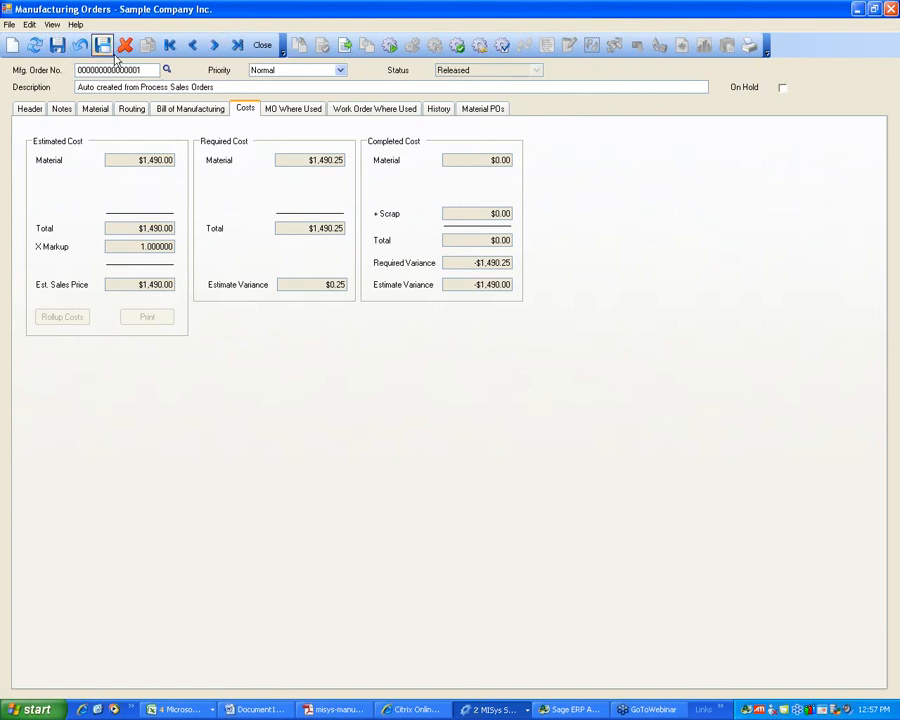
pyautogui.click(214, 45)
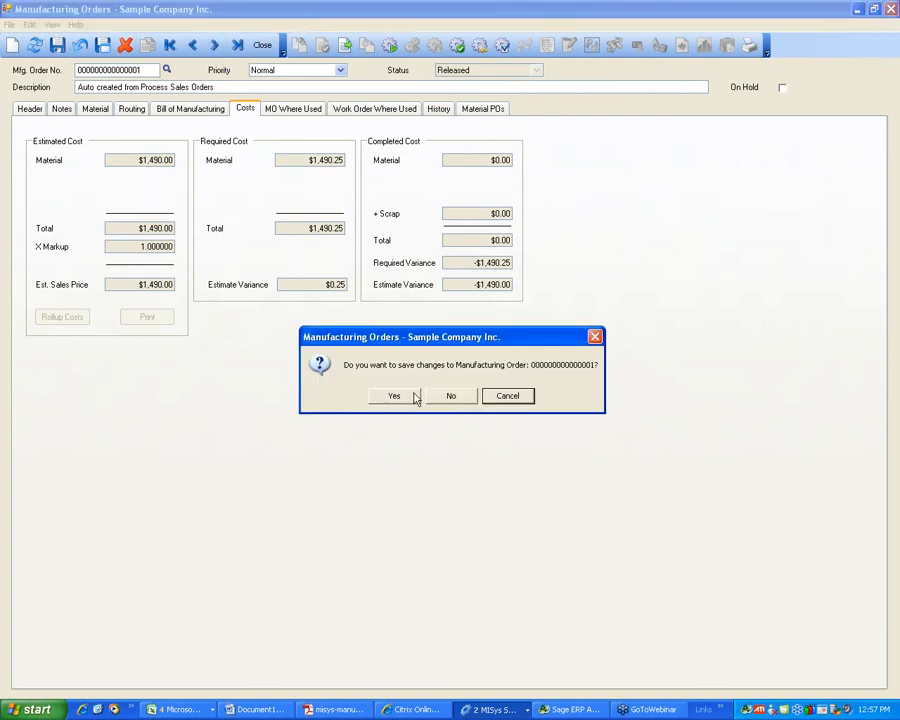
pyautogui.click(469, 396)
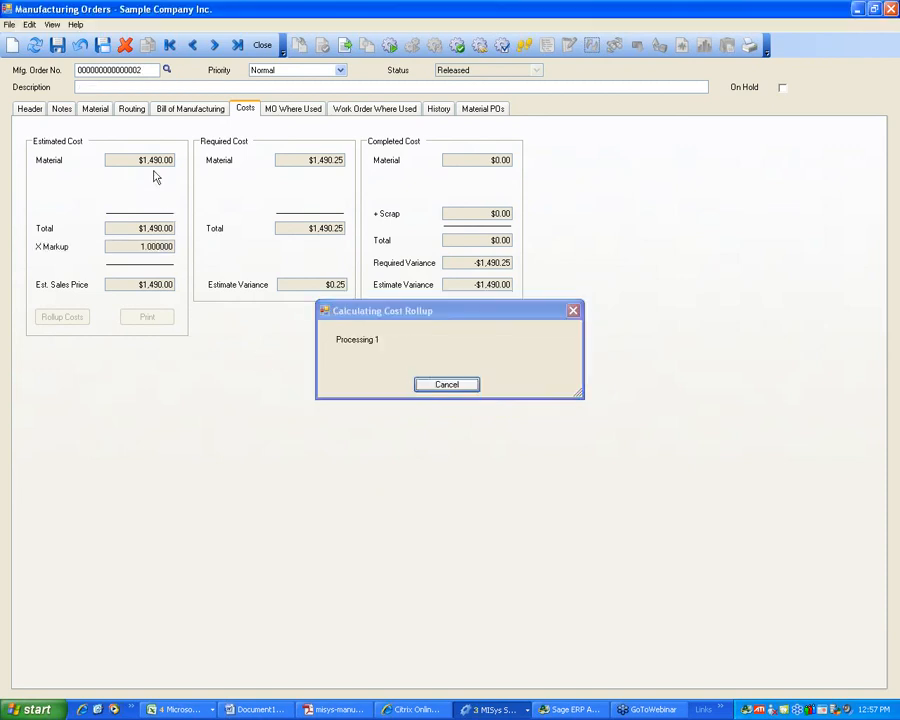
# - Review the routing operations, material lines and header of the first R50 manufacturing order, and close it
pyautogui.click(133, 109)
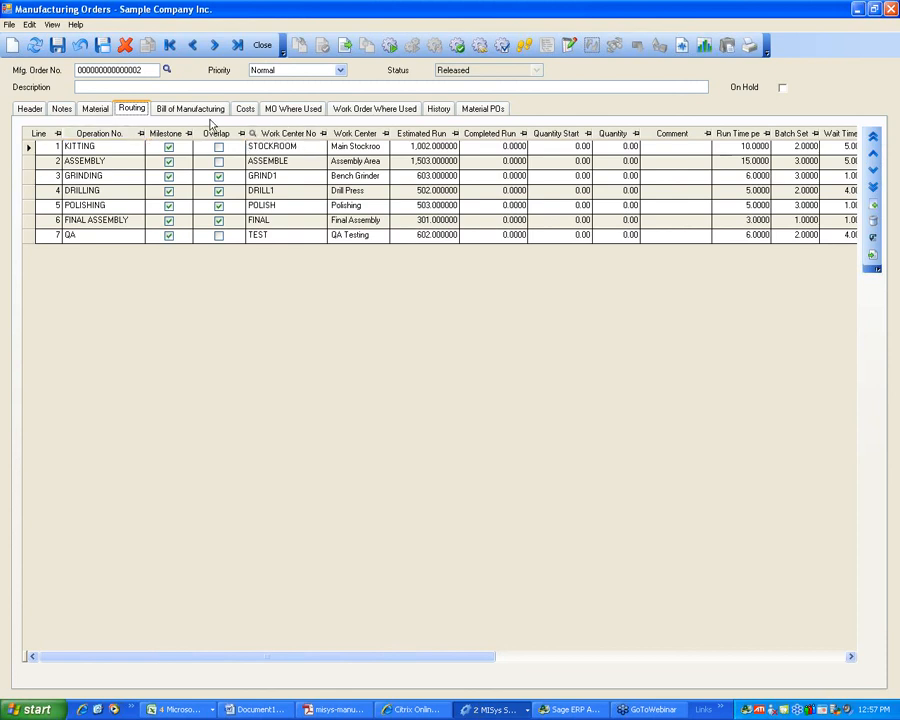
pyautogui.click(104, 110)
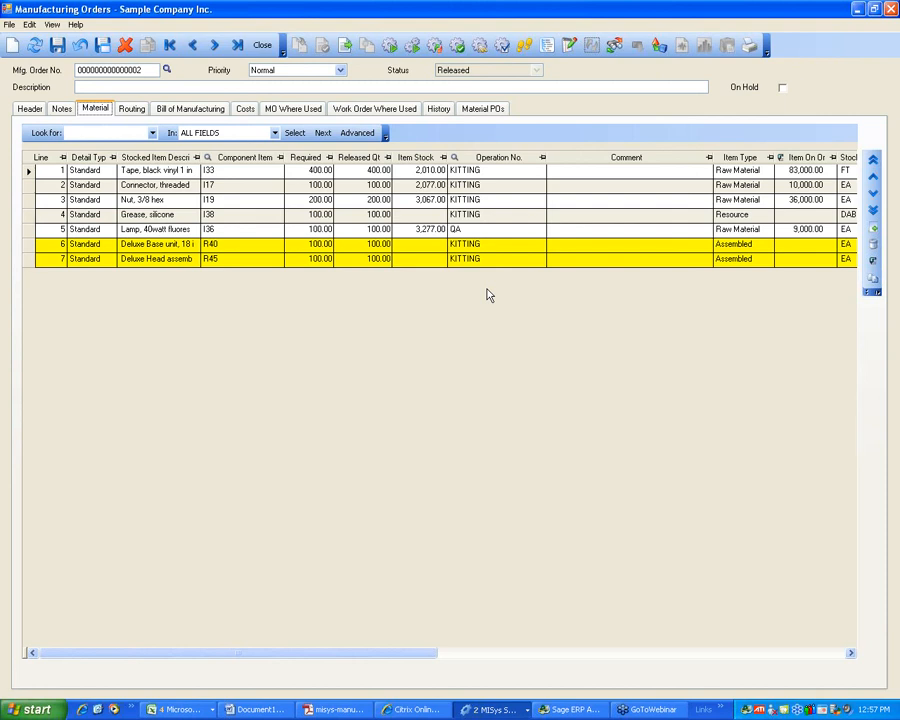
pyautogui.click(134, 110)
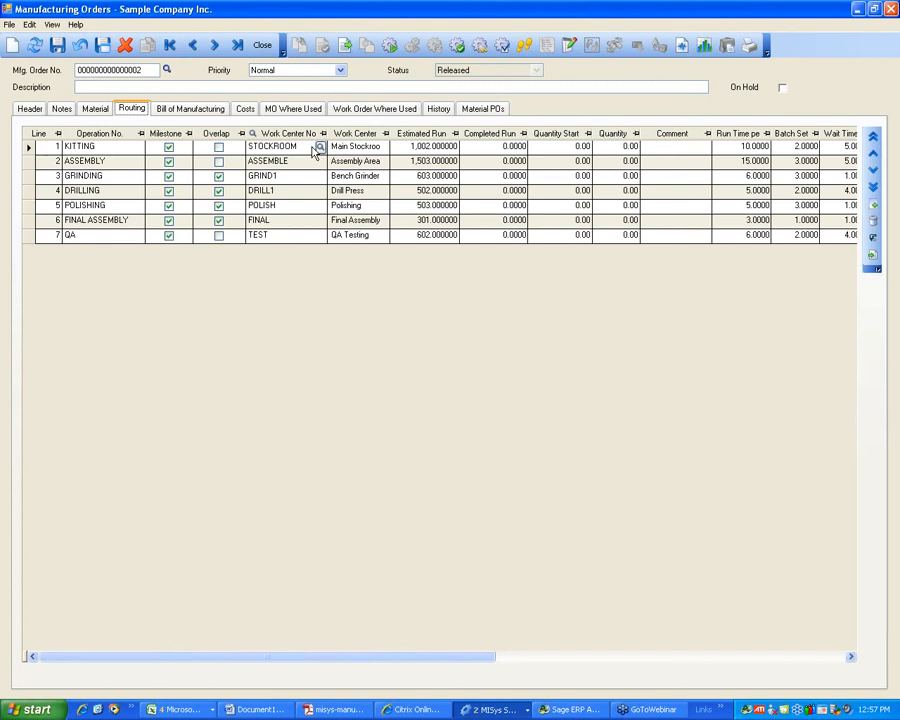
pyautogui.click(491, 151)
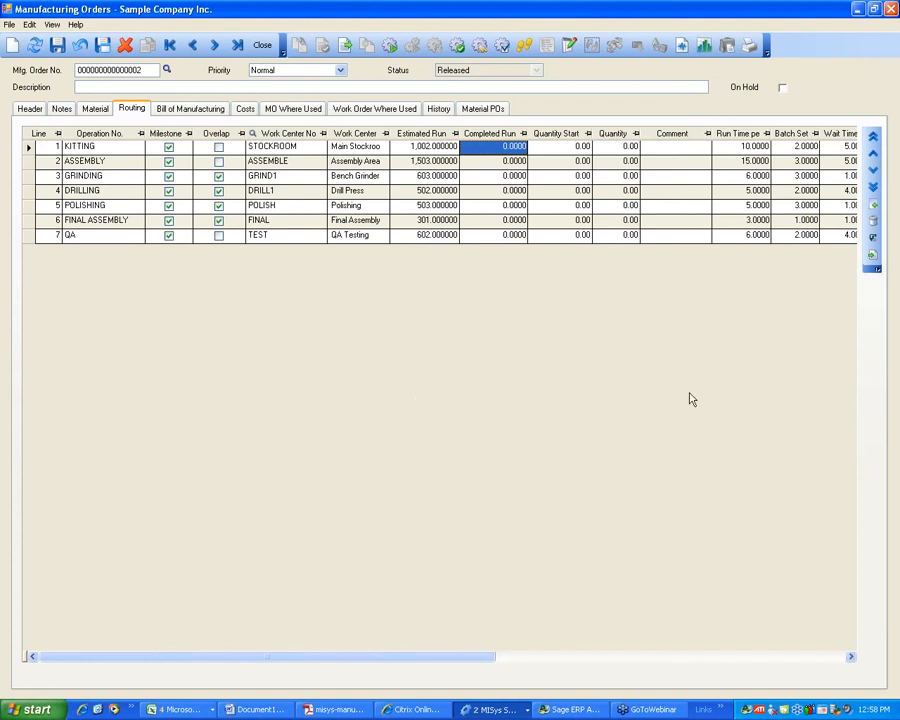
pyautogui.click(888, 408)
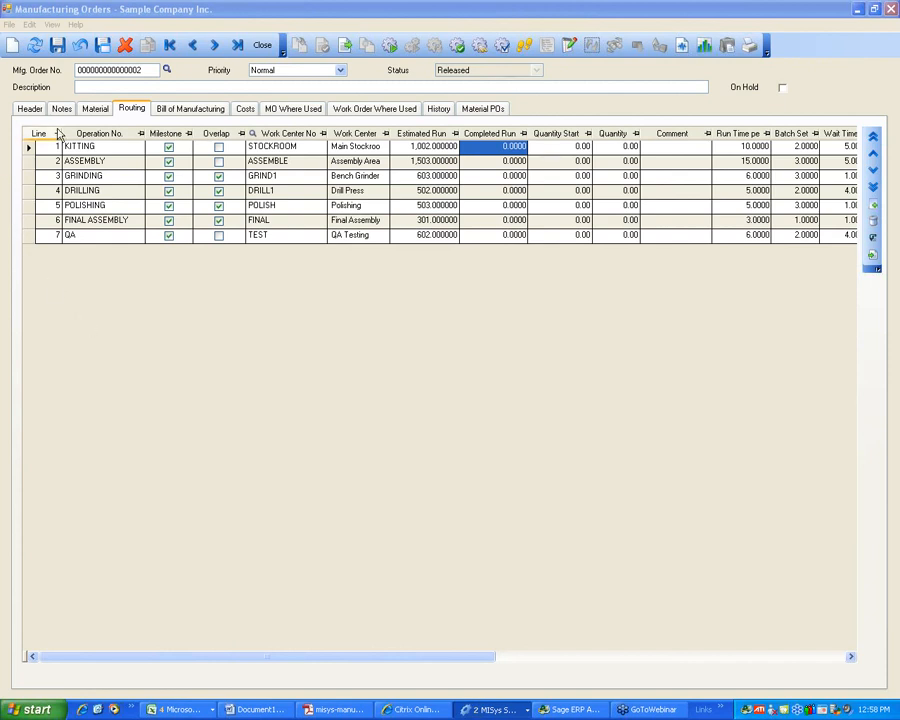
pyautogui.click(33, 109)
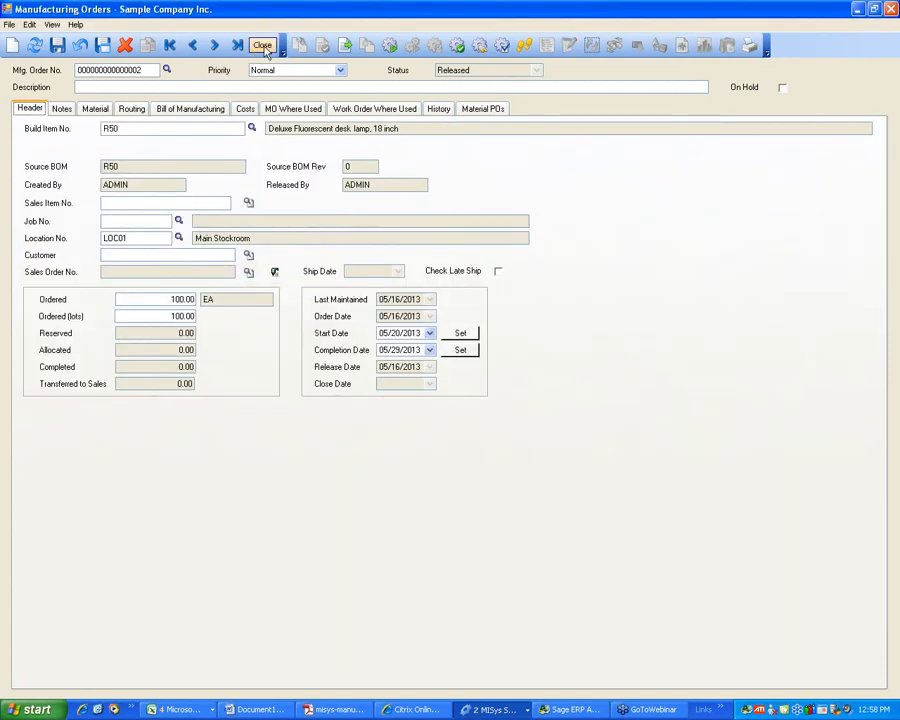
pyautogui.click(263, 46)
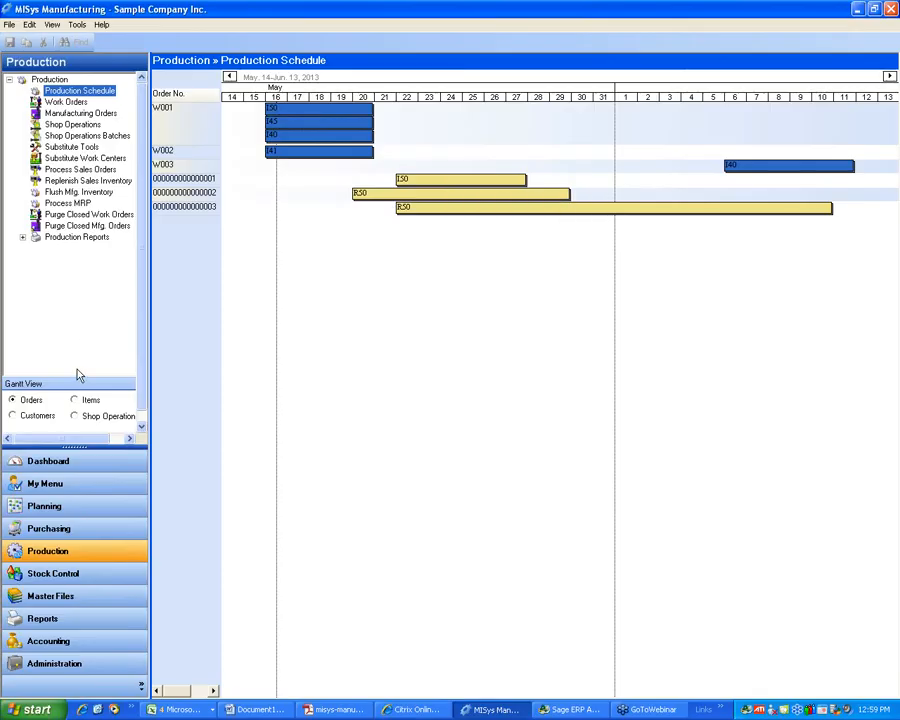
# - Check the purchase requirements of Master Production Schedule MRP 001 in Process MRP without buying, and return to Planning
pyautogui.click(66, 512)
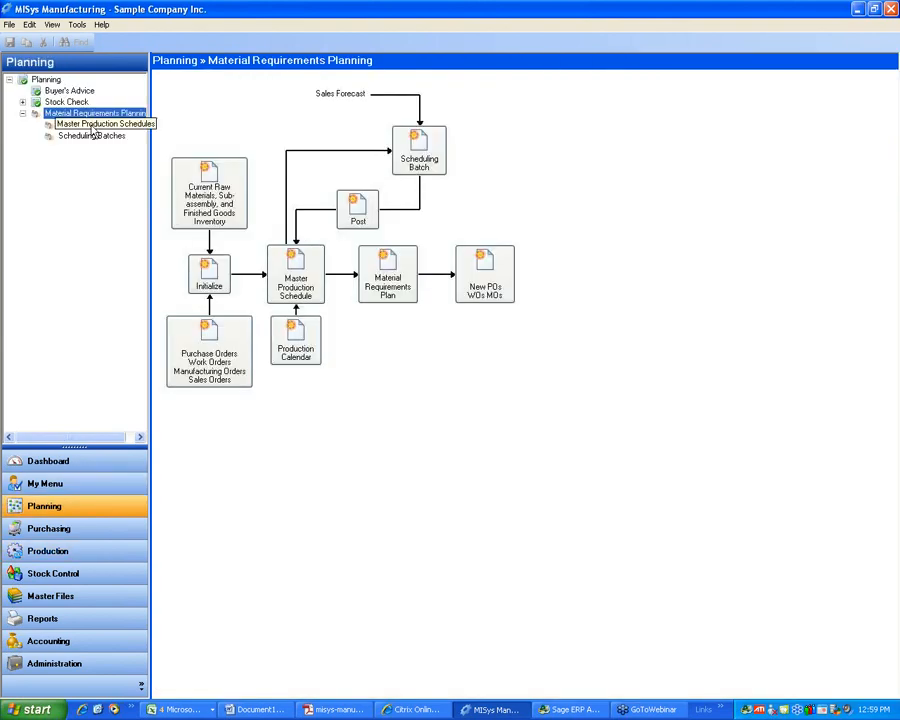
pyautogui.click(54, 528)
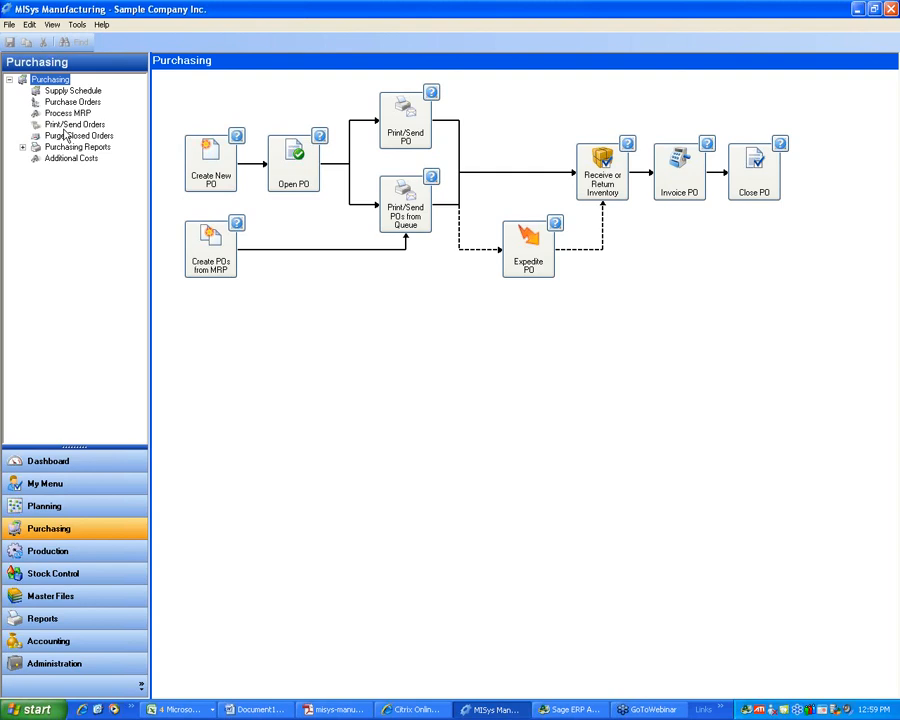
pyautogui.click(67, 113)
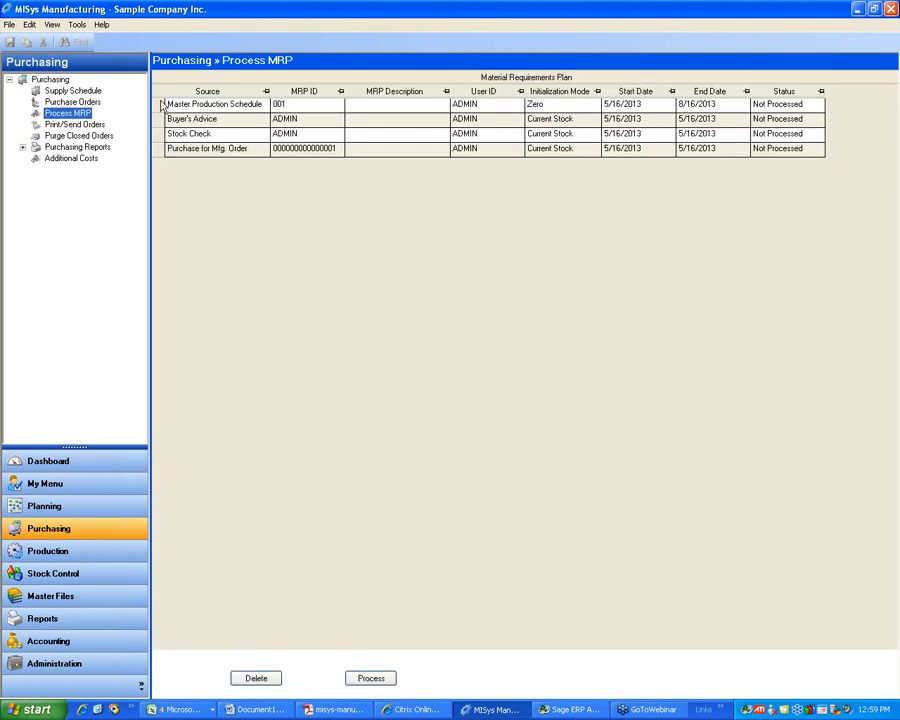
pyautogui.doubleClick(165, 105)
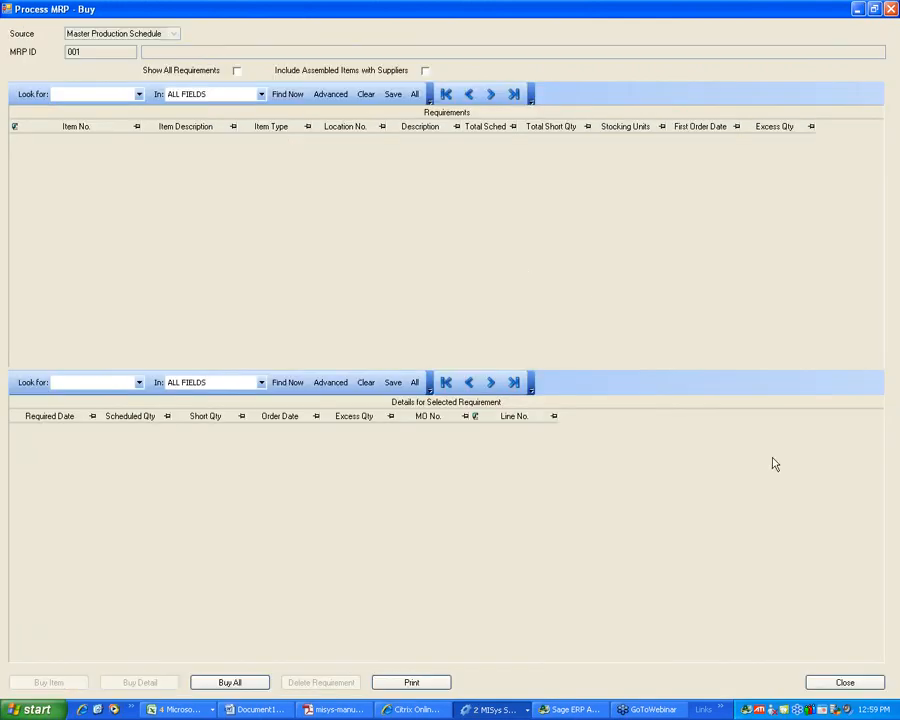
pyautogui.click(843, 684)
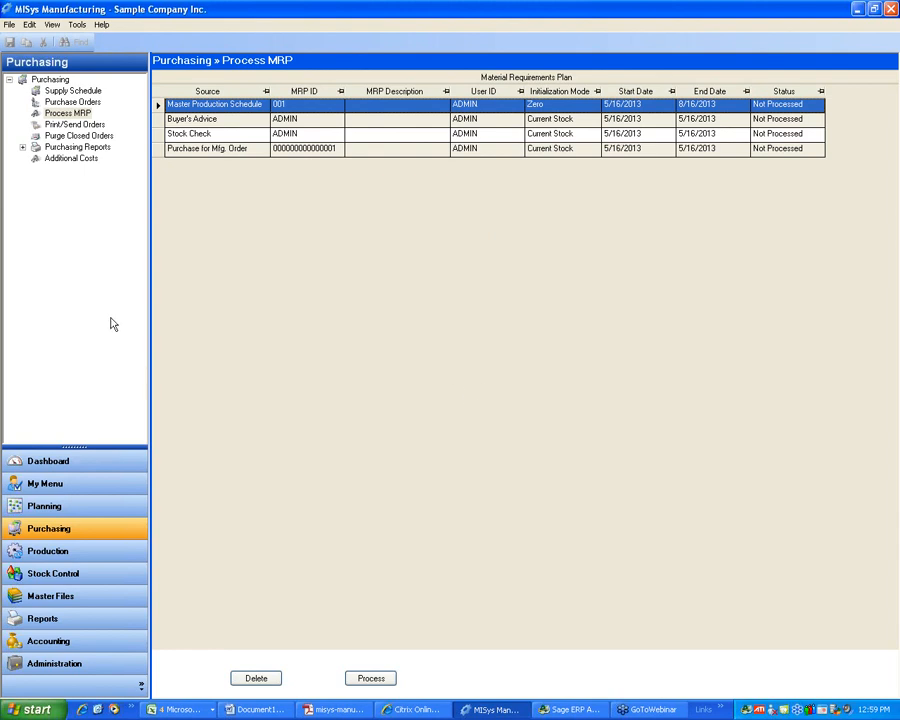
pyautogui.click(45, 507)
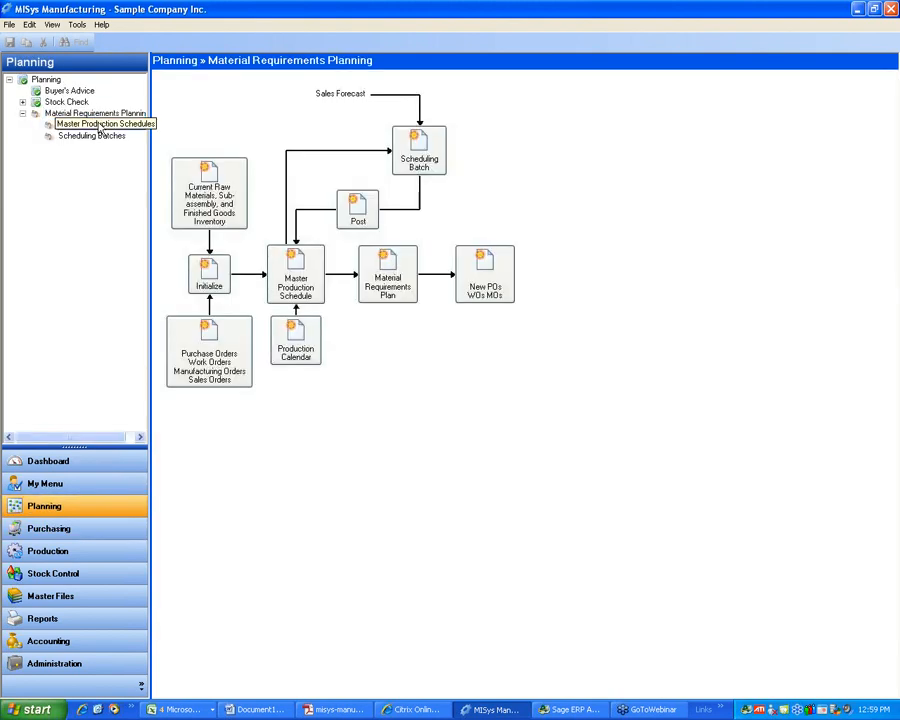
# - Open Master Production Schedule 001, purge it, and initialize it again
pyautogui.click(100, 124)
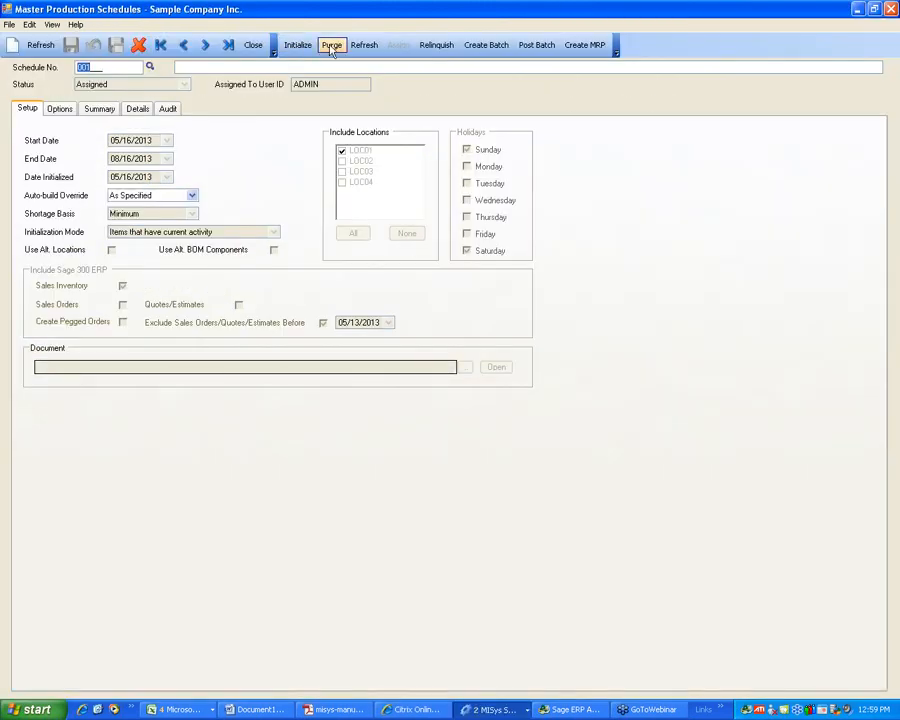
pyautogui.click(331, 47)
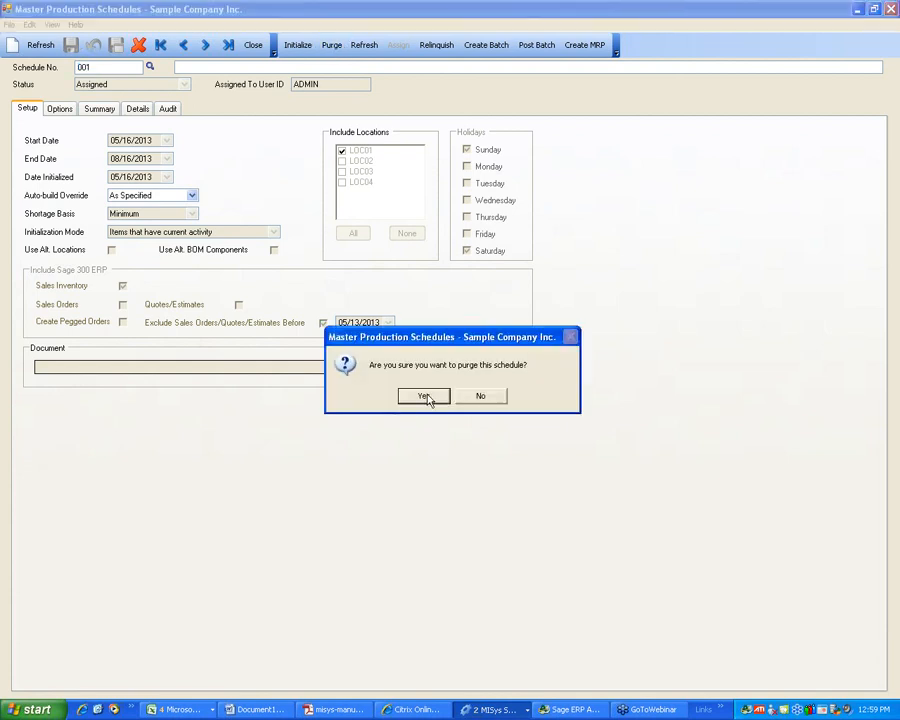
pyautogui.click(420, 339)
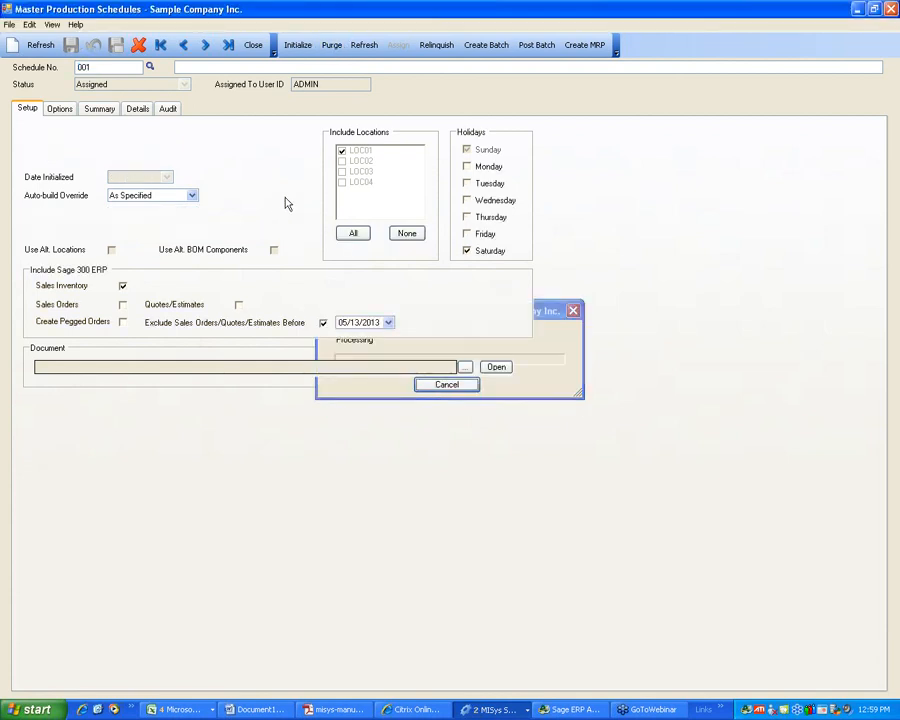
pyautogui.click(302, 48)
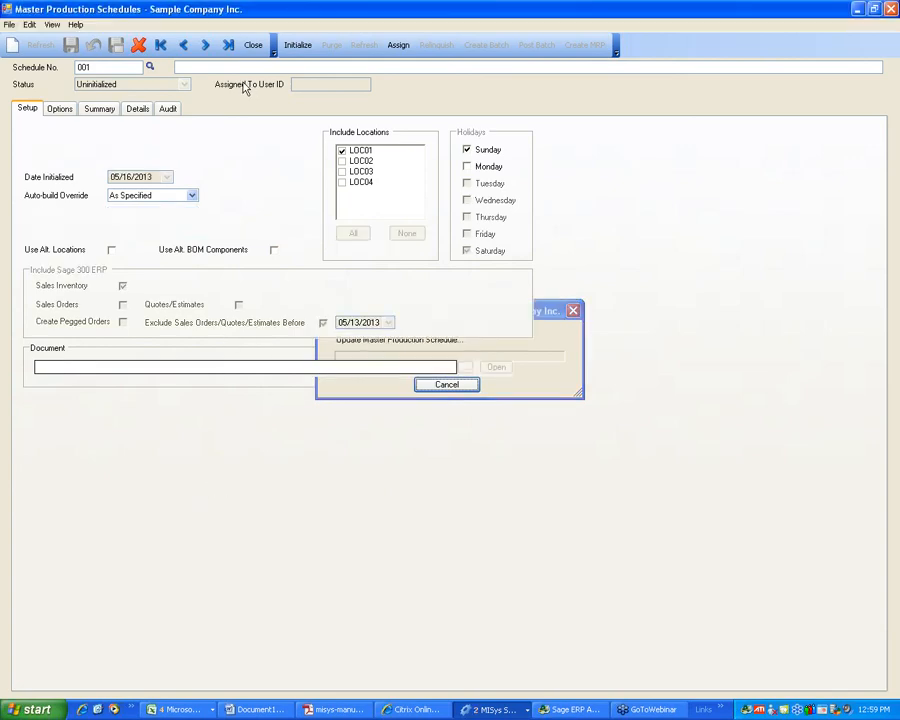
# - Review the schedule's item shortage summary, the projected stock graph of item I19 and the setup settings, and close the schedule
pyautogui.click(100, 110)
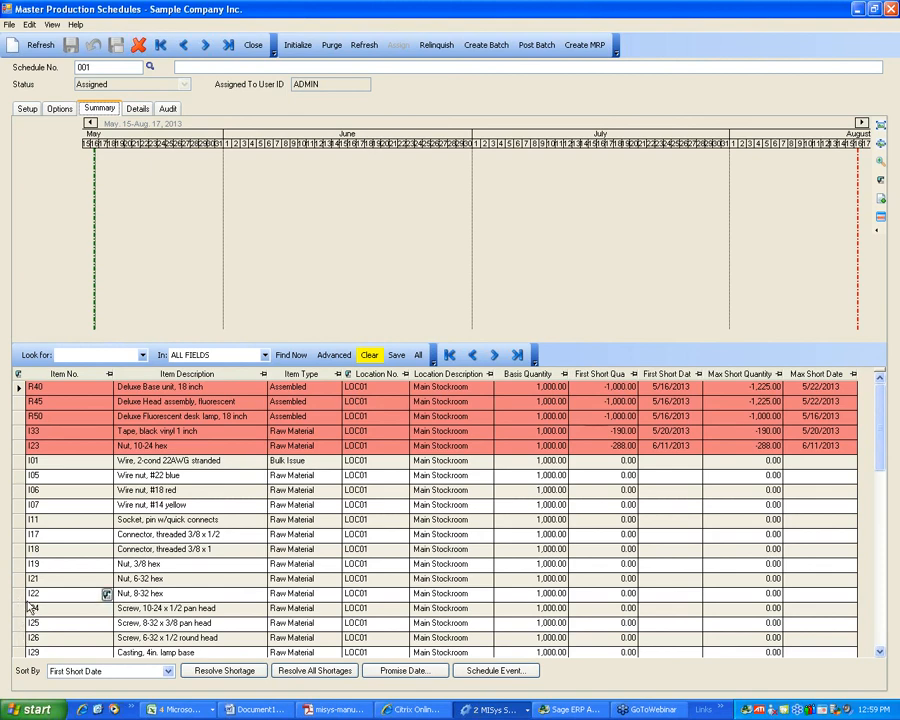
pyautogui.click(20, 568)
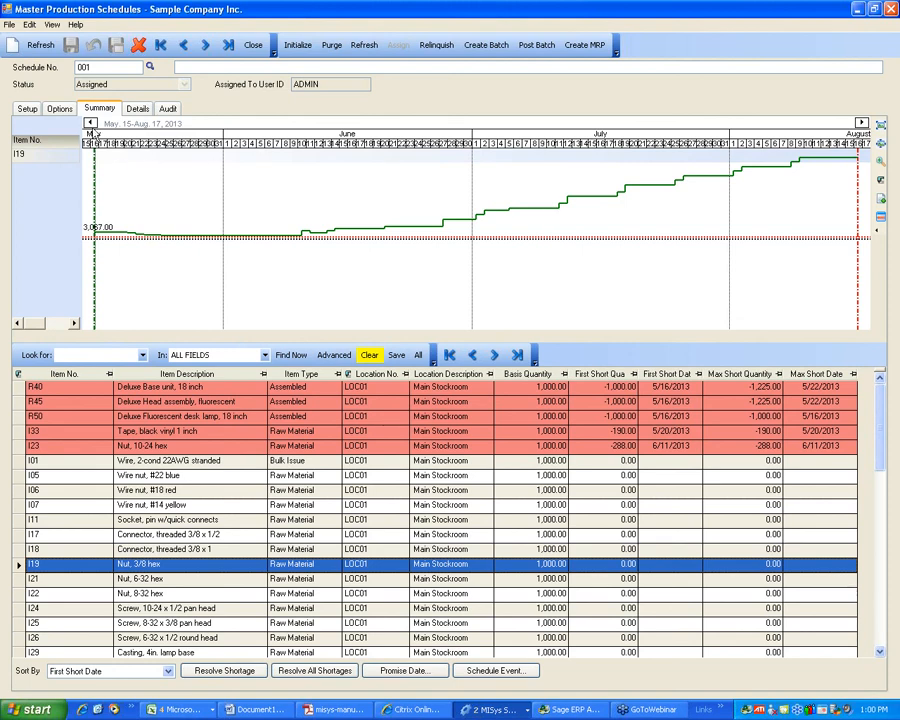
pyautogui.click(25, 110)
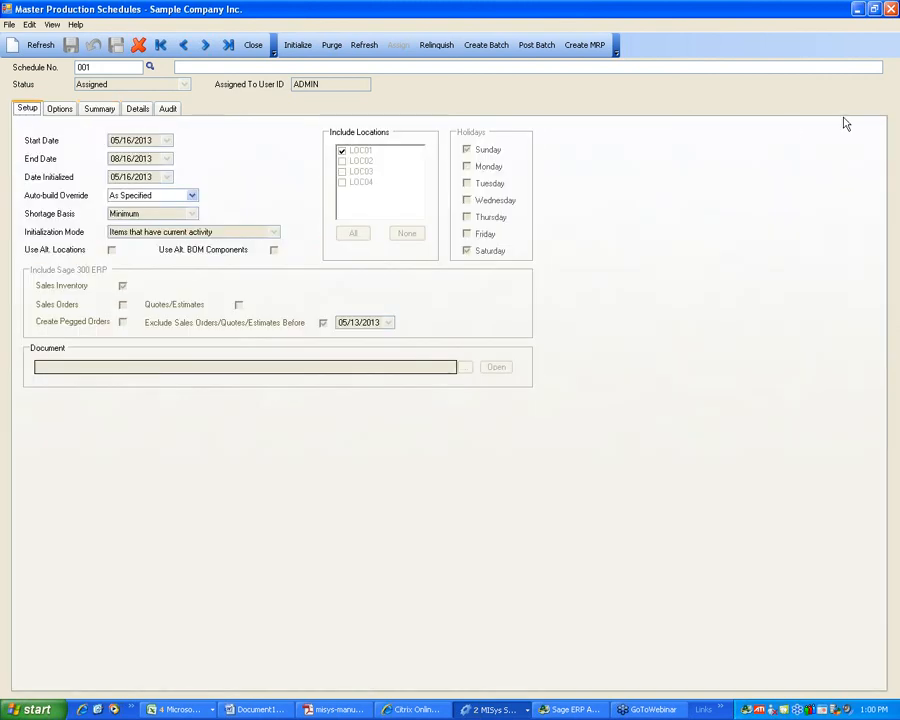
pyautogui.click(888, 28)
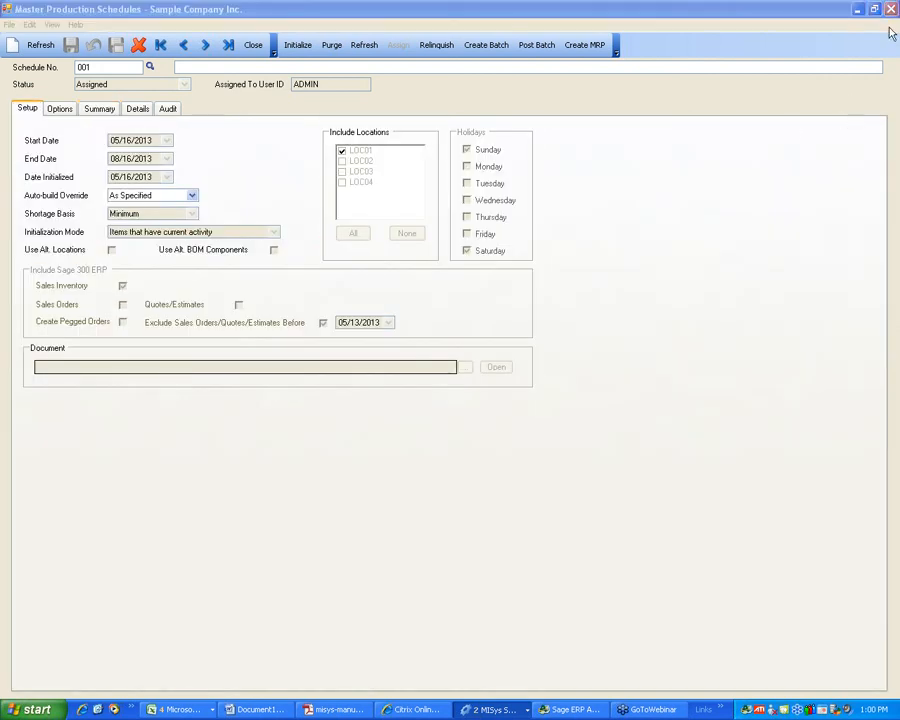